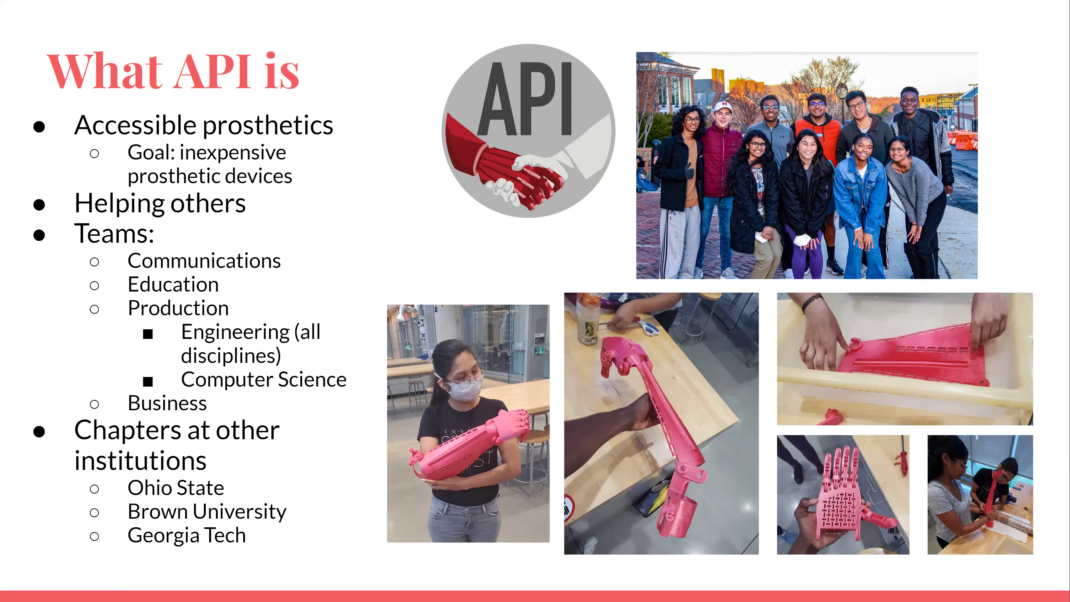
# Advance the slideshow to the Step 1 slide on creating an Onshape account.
pyautogui.press('Right')
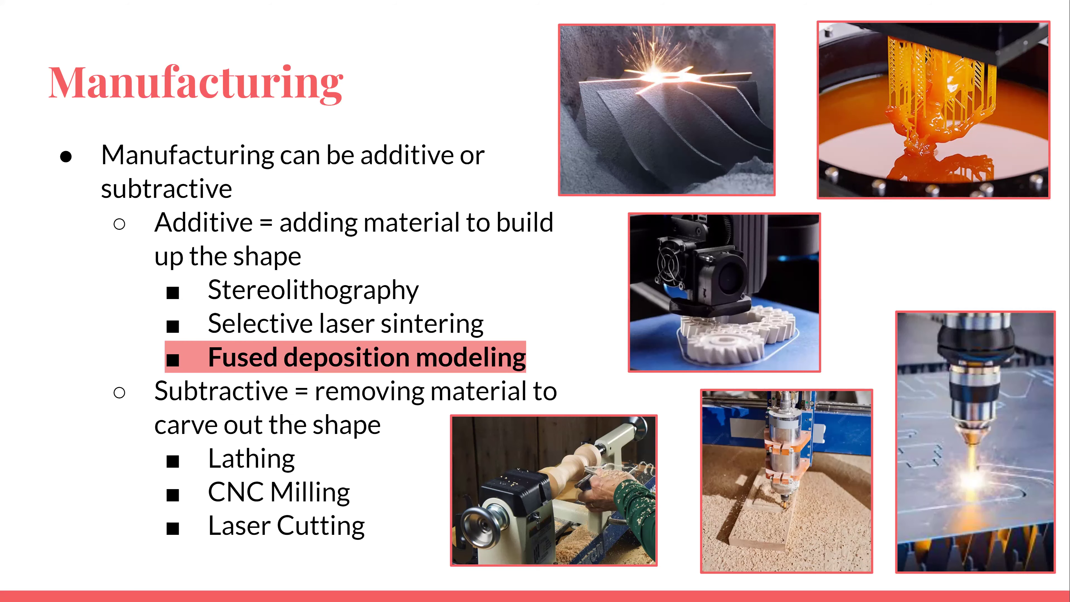
pyautogui.press('Right')
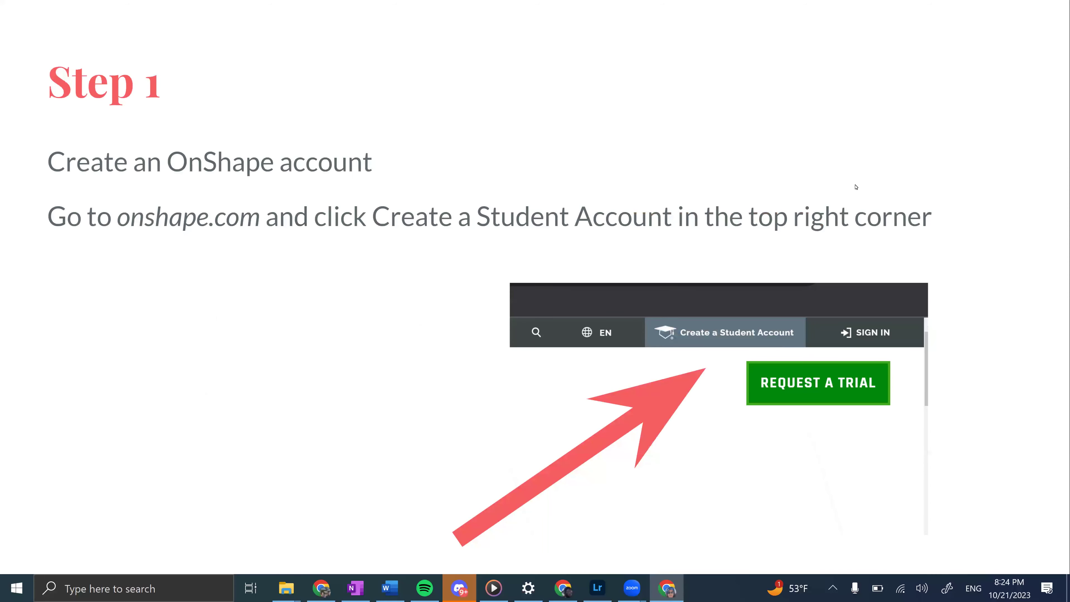
# Leave the slideshow, load onshape.com in a new tab and open the student account sign-up page.
pyautogui.press('Escape')
pyautogui.hotkey('ctrl', 't')
pyautogui.write('onshape')
pyautogui.press('Return')
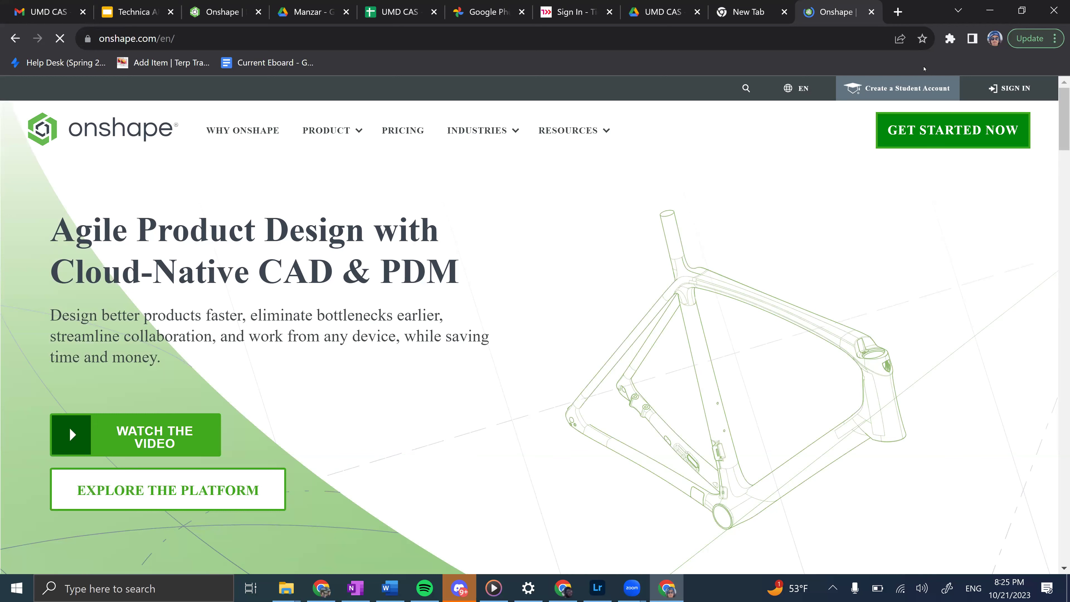
pyautogui.click(906, 91)
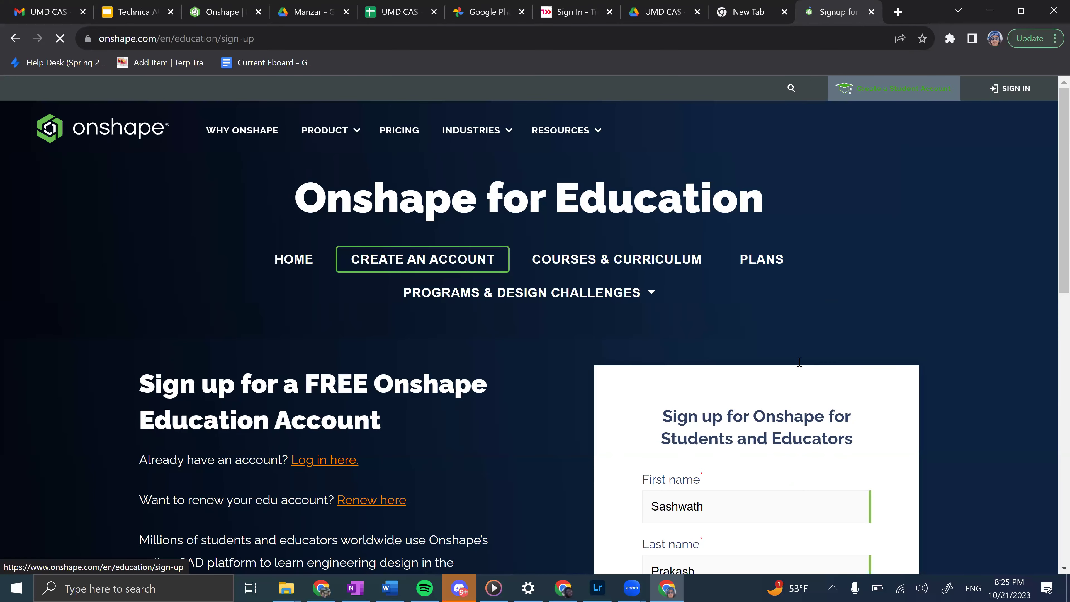
# Check the first name, last name and university e-mail fields, then submit the sign-up form.
pyautogui.scroll(-6, 799, 362)
pyautogui.scroll(3, 799, 375)
pyautogui.click(798, 375)
pyautogui.doubleClick(783, 382)
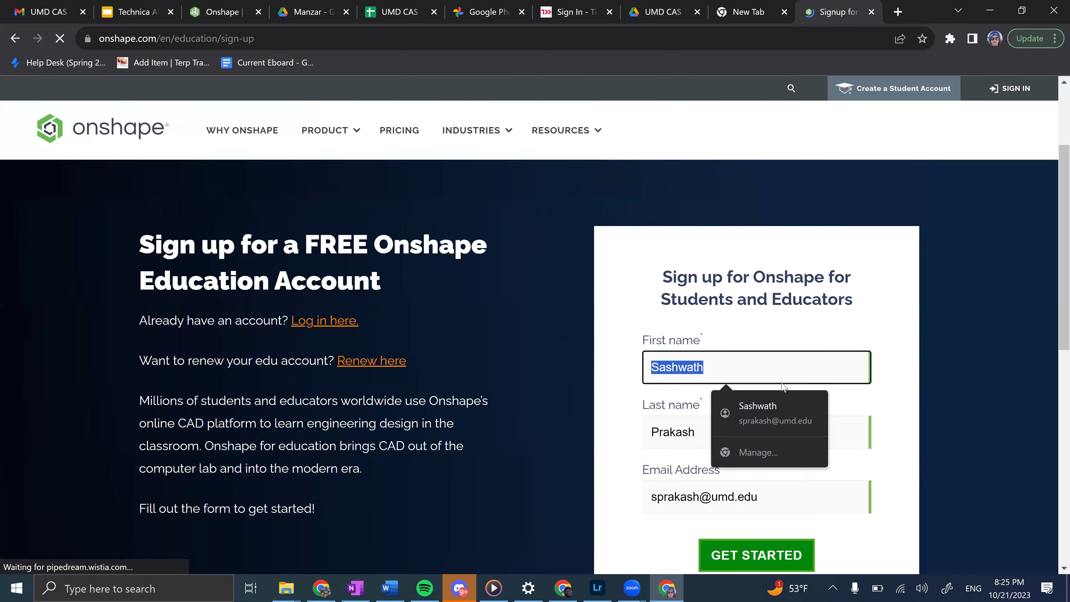
pyautogui.scroll(-2, 788, 371)
pyautogui.click(777, 362)
pyautogui.doubleClick(776, 363)
pyautogui.doubleClick(682, 427)
pyautogui.click(762, 427)
pyautogui.doubleClick(762, 427)
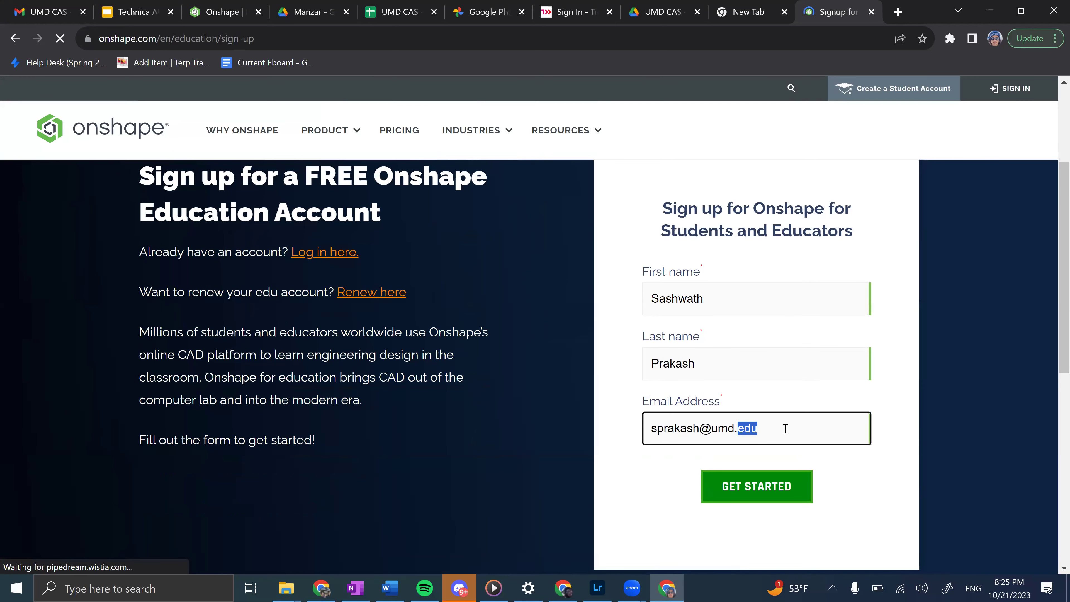
pyautogui.click(791, 430)
pyautogui.click(796, 497)
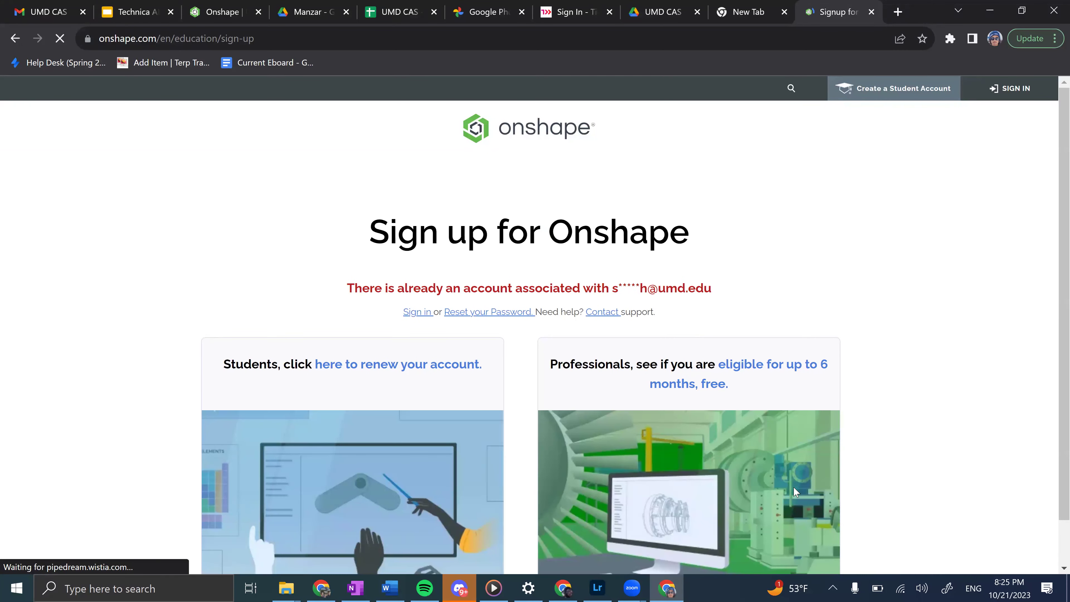
# Close the sign-up tab and load onshape.com in a fresh tab, correcting the misspelled address.
pyautogui.hotkey('ctrl', 'w')
pyautogui.hotkey('ctrl', 't')
pyautogui.write('onshpa')
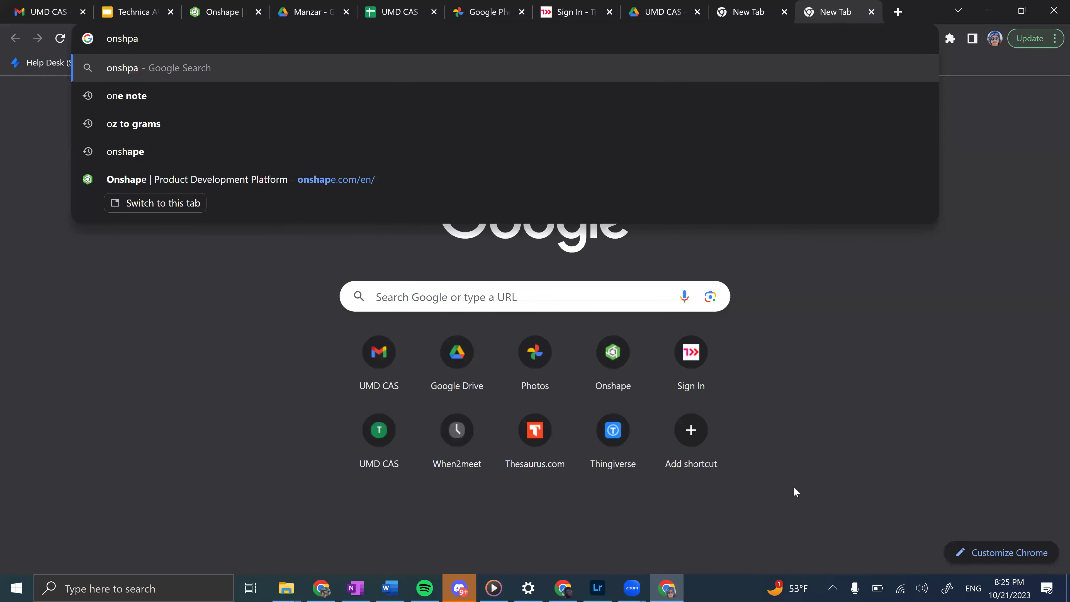
pyautogui.press('BackSpace')
pyautogui.press('BackSpace')
pyautogui.press('BackSpace')
pyautogui.write('hpa')
pyautogui.press('BackSpace')
pyautogui.press('BackSpace')
pyautogui.write('ap')
pyautogui.press('Return')
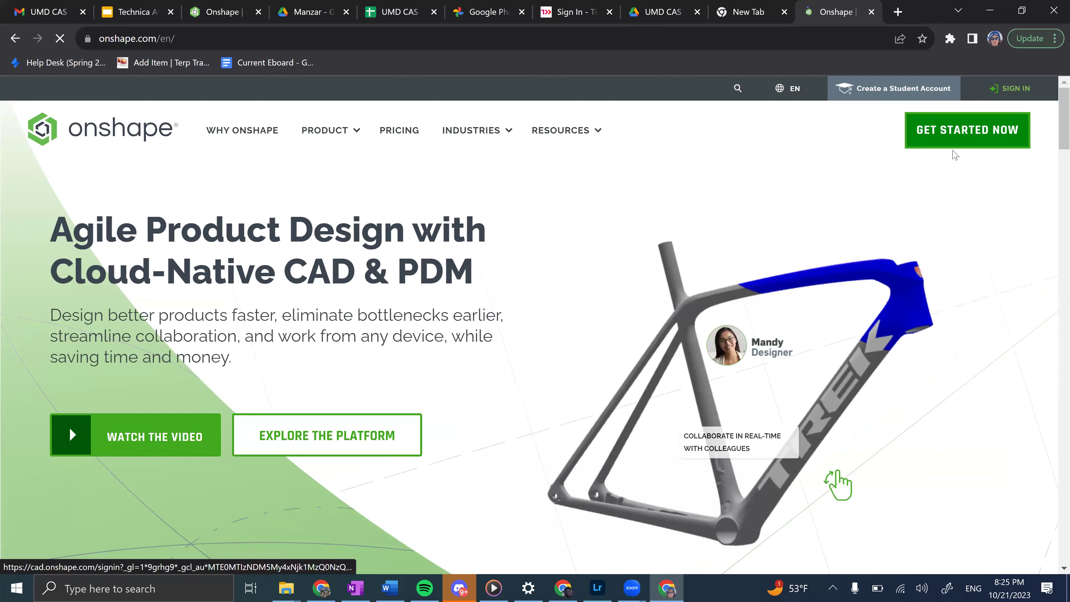
# Glance at slide 6, return to the Step 1 slide, then switch to the Onshape sign-in tab.
pyautogui.click(163, 4)
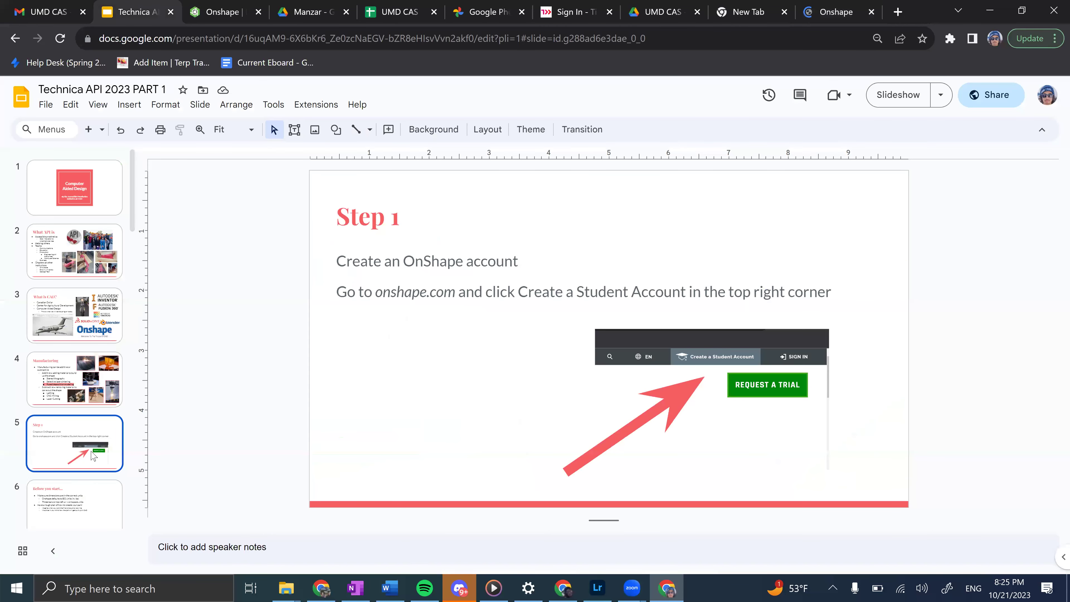
pyautogui.press('Down')
pyautogui.press('Down')
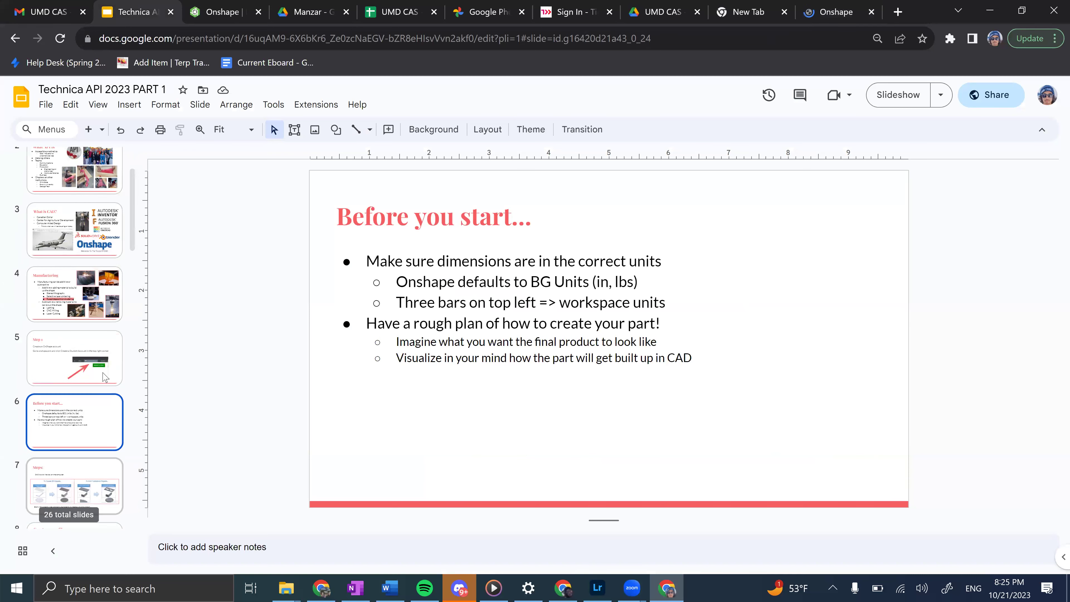
pyautogui.click(102, 366)
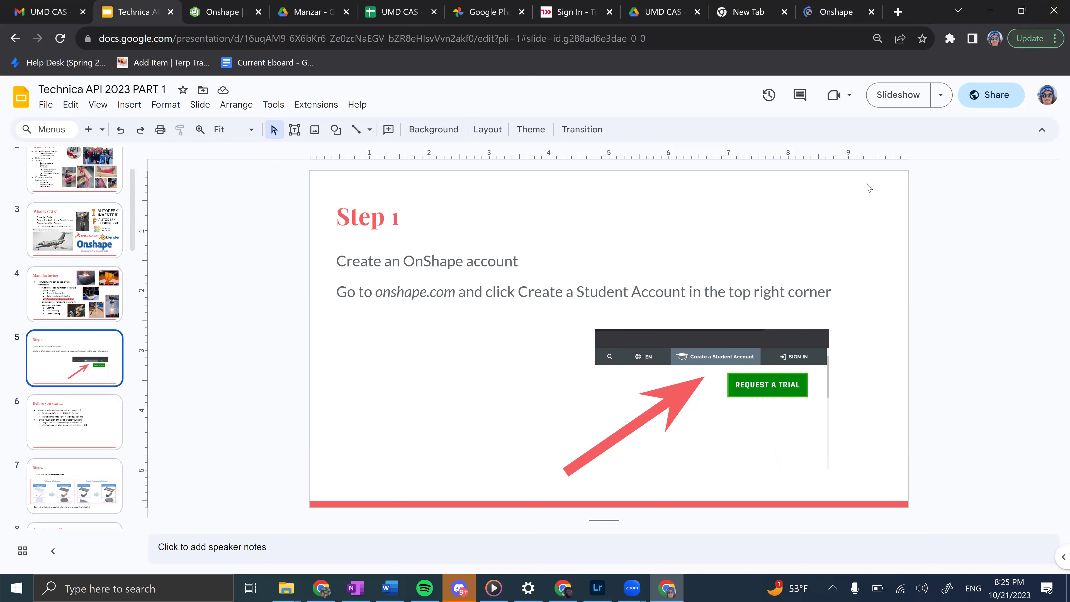
pyautogui.hotkey('ctrl', '9')
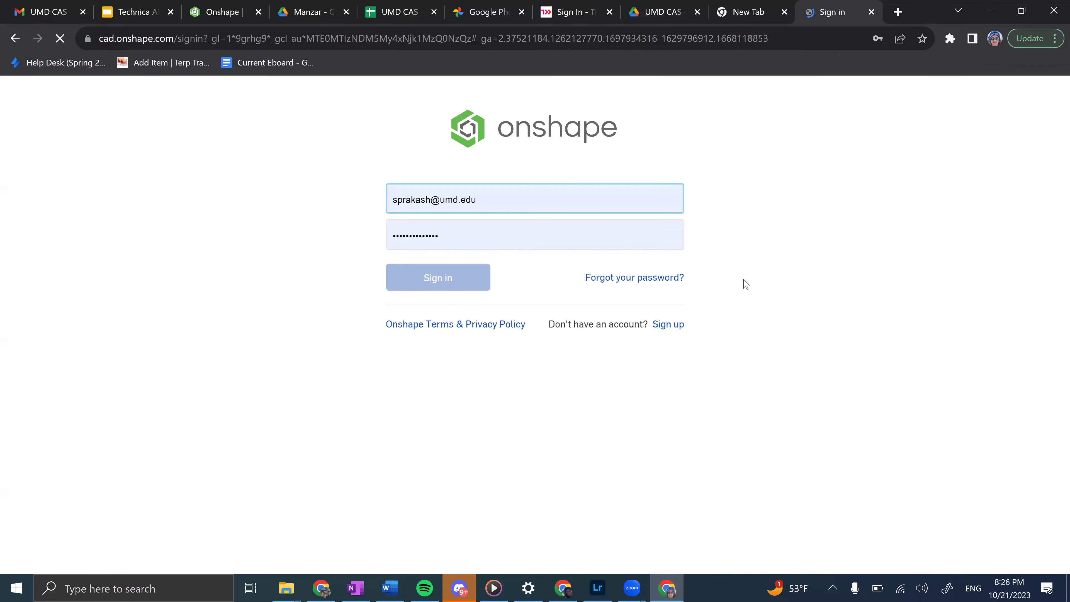
# Sign in to Onshape and wait for the 'Owned by me' documents list to load.
pyautogui.click(460, 277)
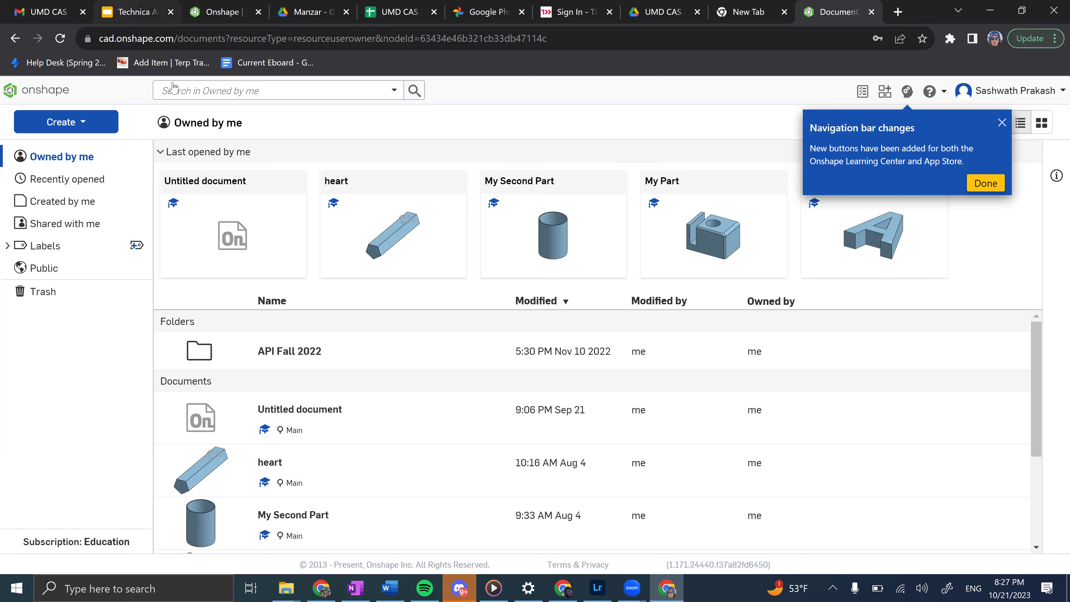
# Switch to the Technica API Google Slides tab.
pyautogui.click(127, 11)
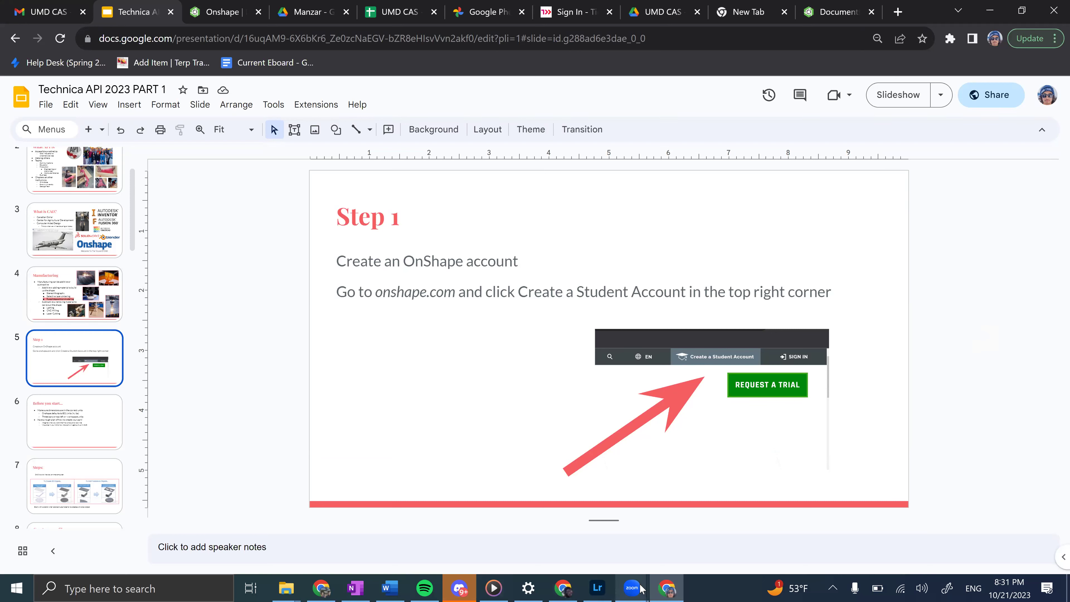
pyautogui.moveTo(640, 585)
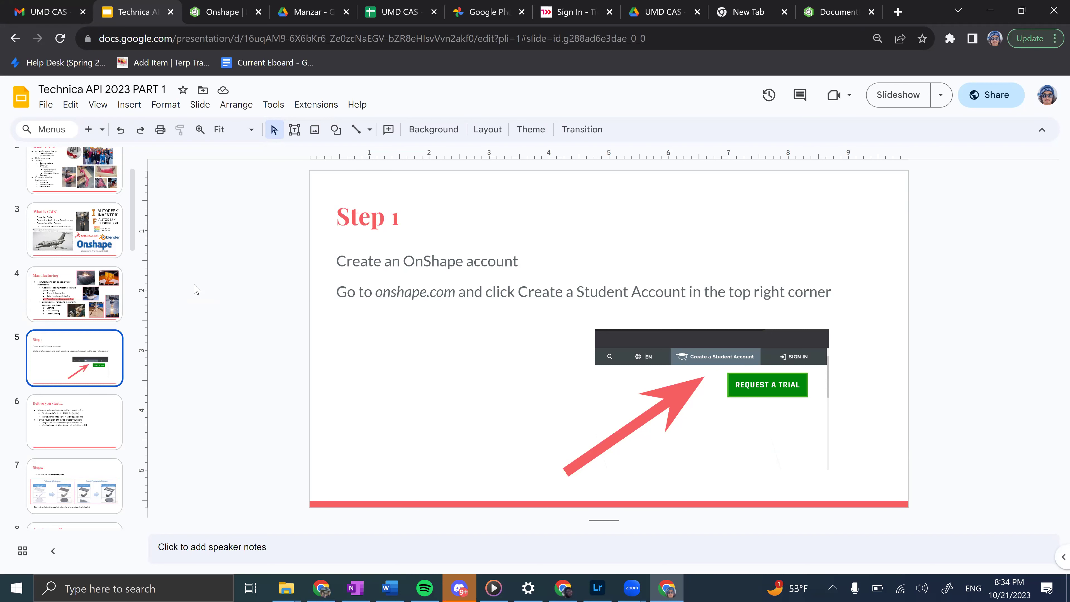
# Advance past the Before you start slide to the 'Steps:' slide and present it full screen.
pyautogui.press('Down')
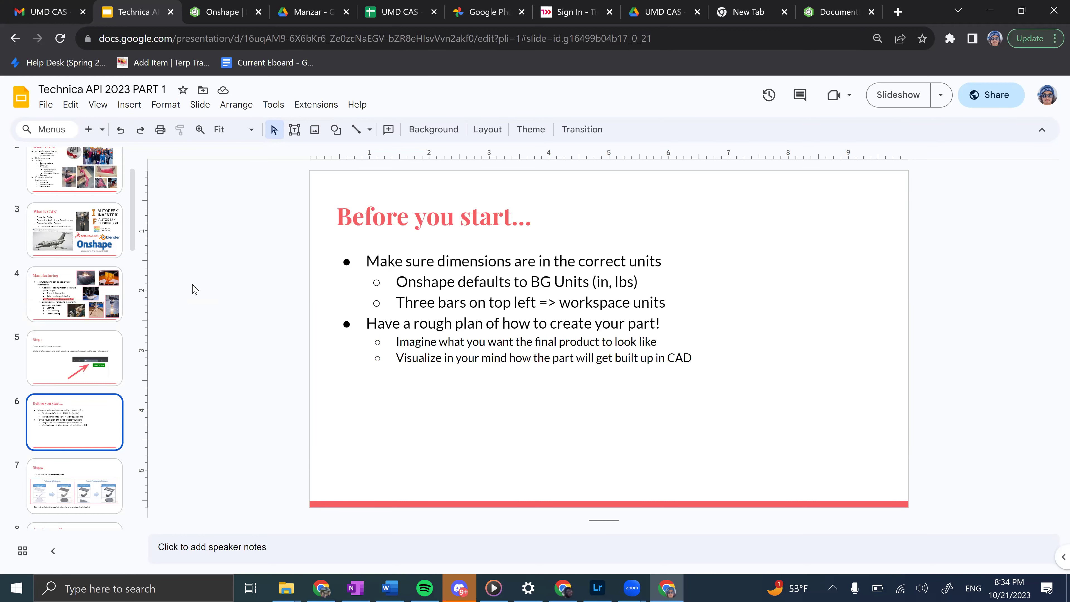
pyautogui.press('Down')
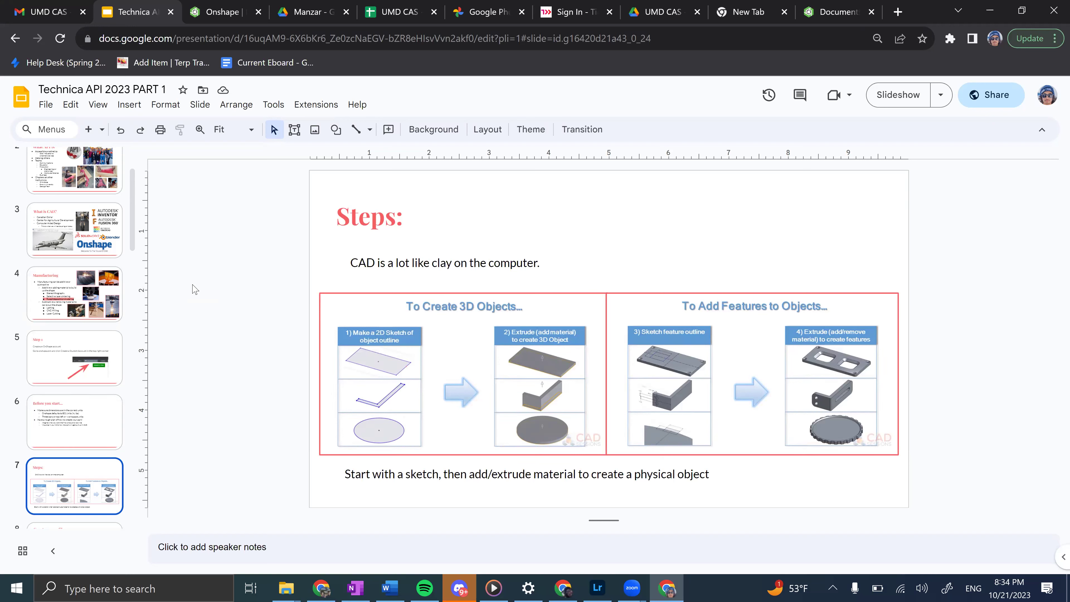
pyautogui.hotkey('ctrl', 'shift', 'F5')
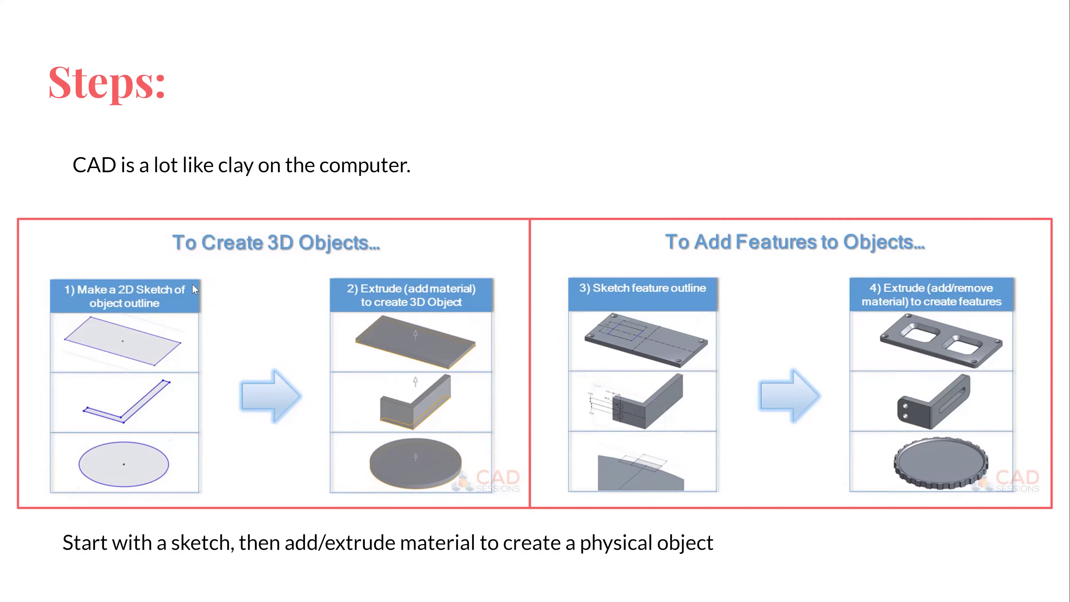
# Advance past the 'Create a new file' slide, exit full screen, and show the Onshape Interface slide.
pyautogui.press('Right')
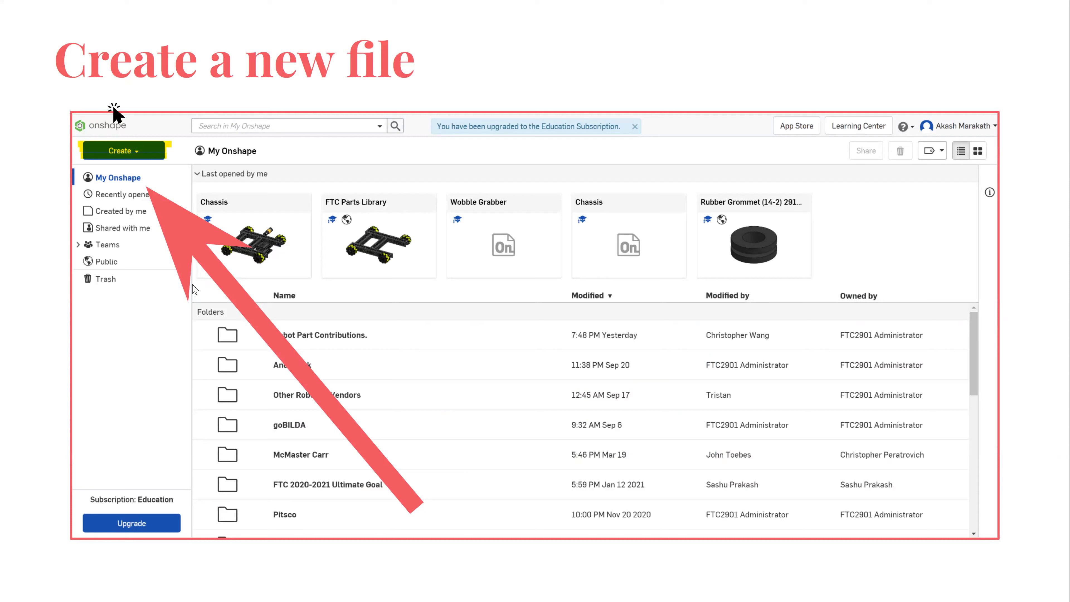
pyautogui.press('Escape')
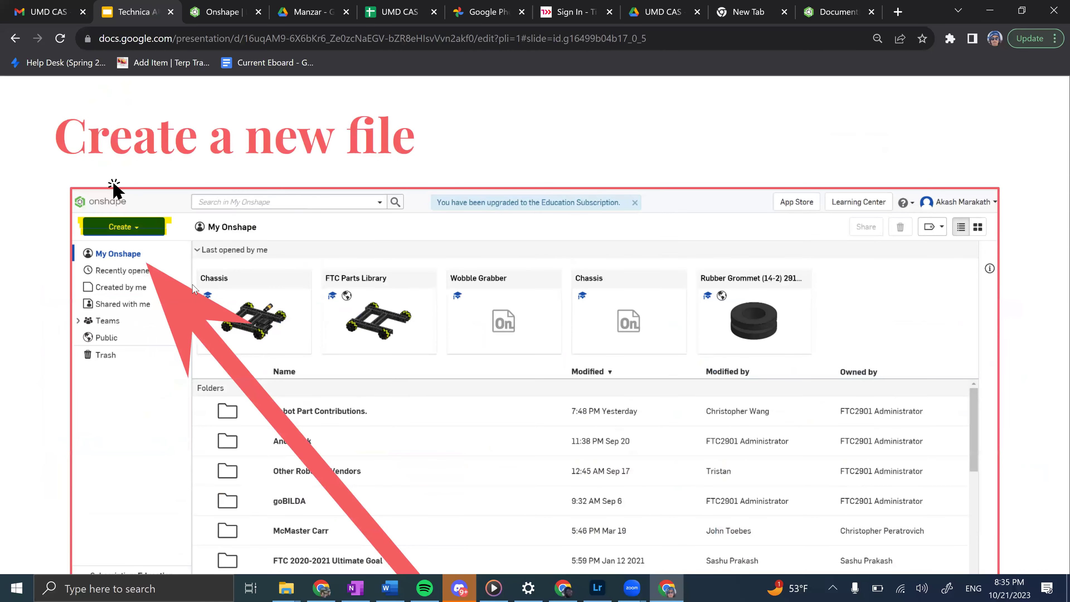
pyautogui.press('Down')
pyautogui.press('Tab')
pyautogui.press('Tab')
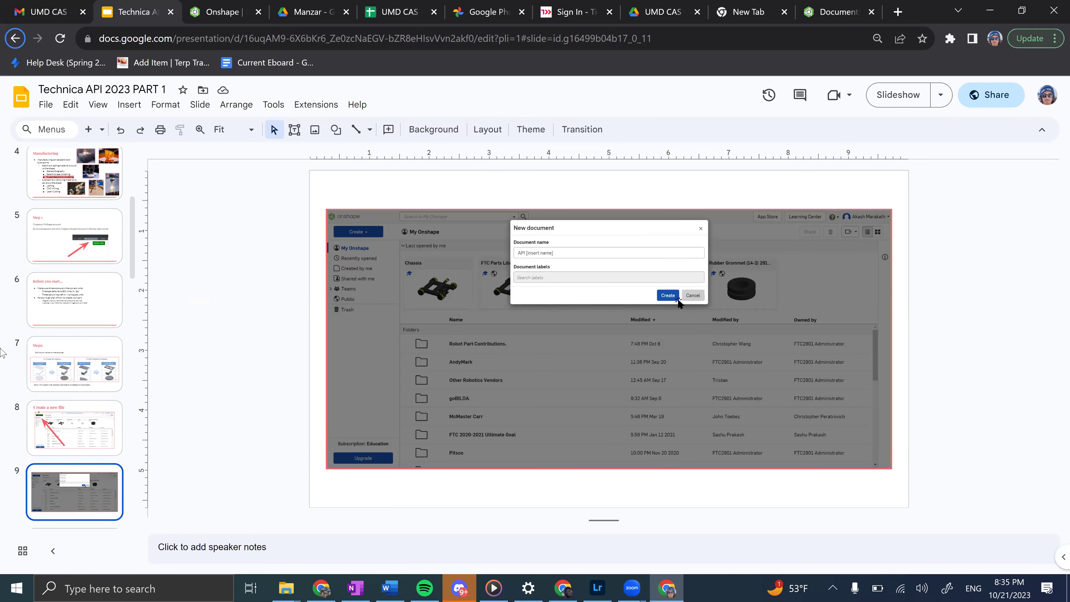
pyautogui.scroll(-3, 96, 397)
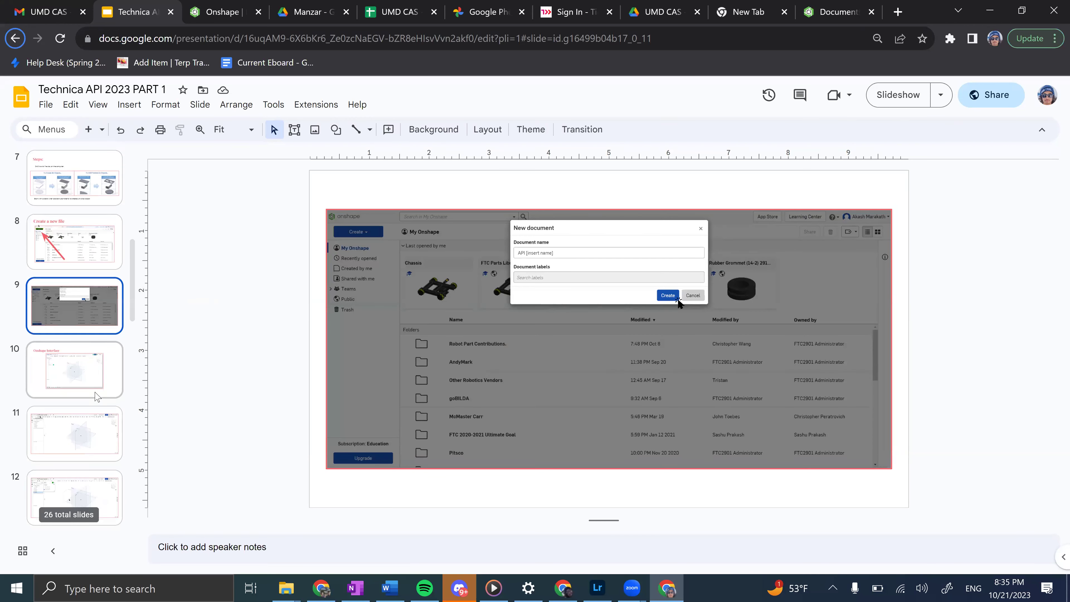
pyautogui.click(75, 357)
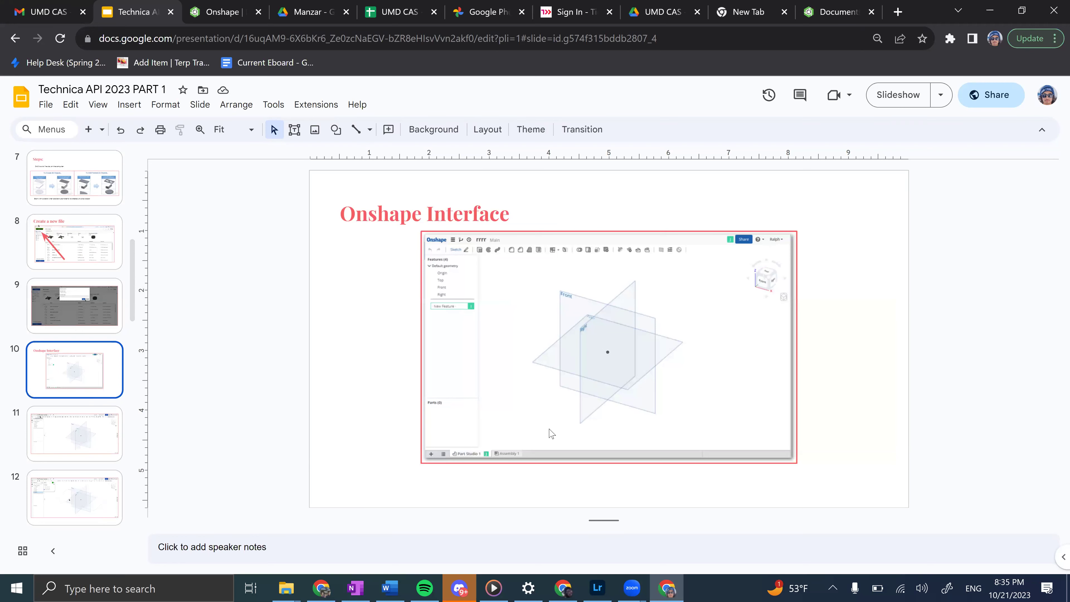
# Switch to the Onshape documents page and open the Create dropdown.
pyautogui.hotkey('ctrl', '1')
pyautogui.hotkey('ctrl', '9')
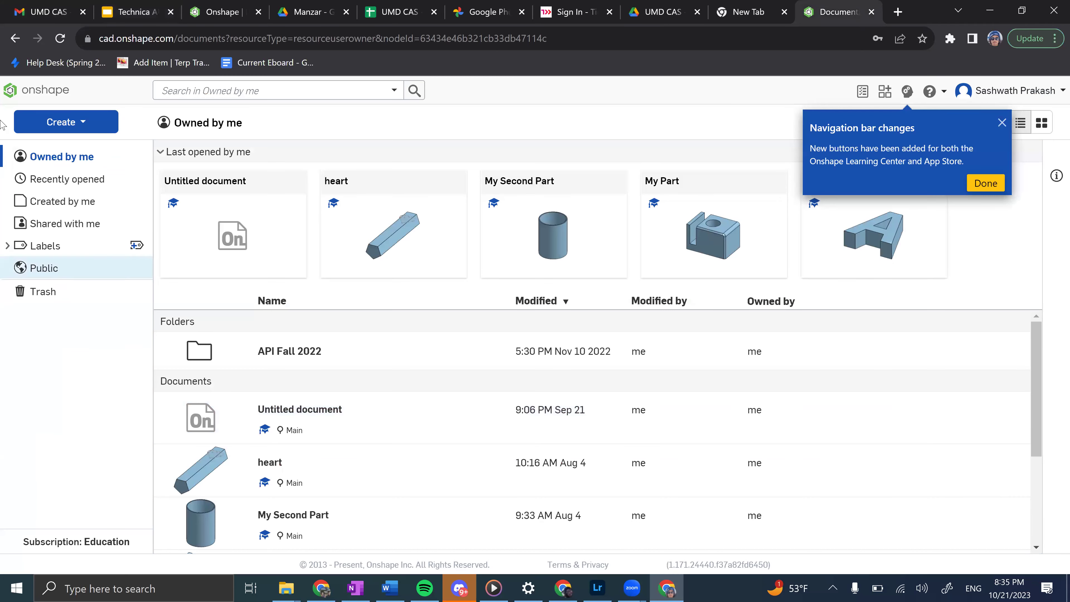
pyautogui.click(80, 122)
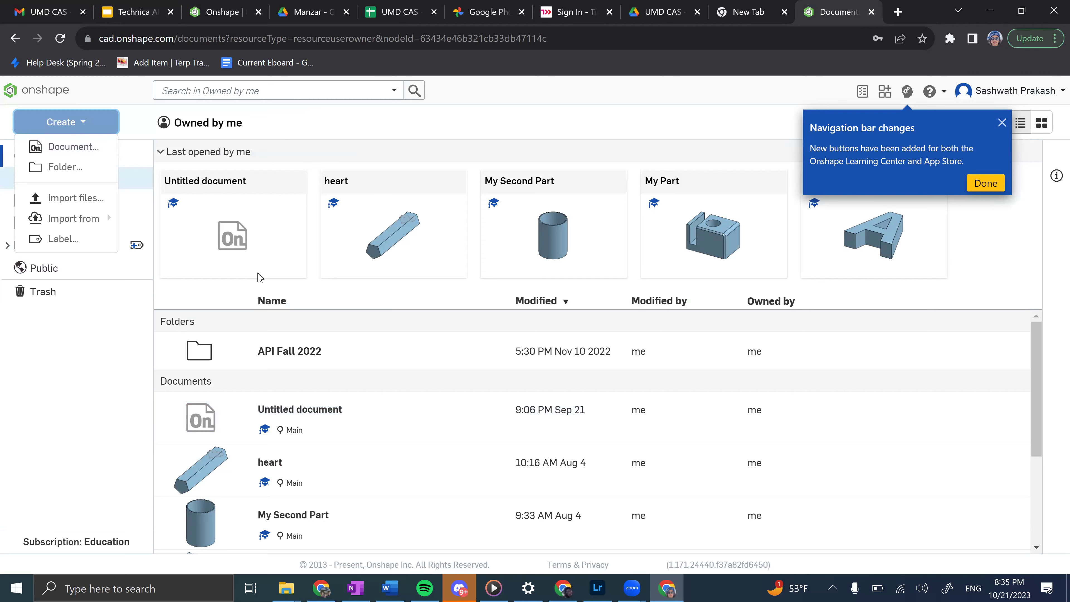
# Create a new Onshape document named technica23, opening its empty Part Studio 1.
pyautogui.scroll(-3, 333, 485)
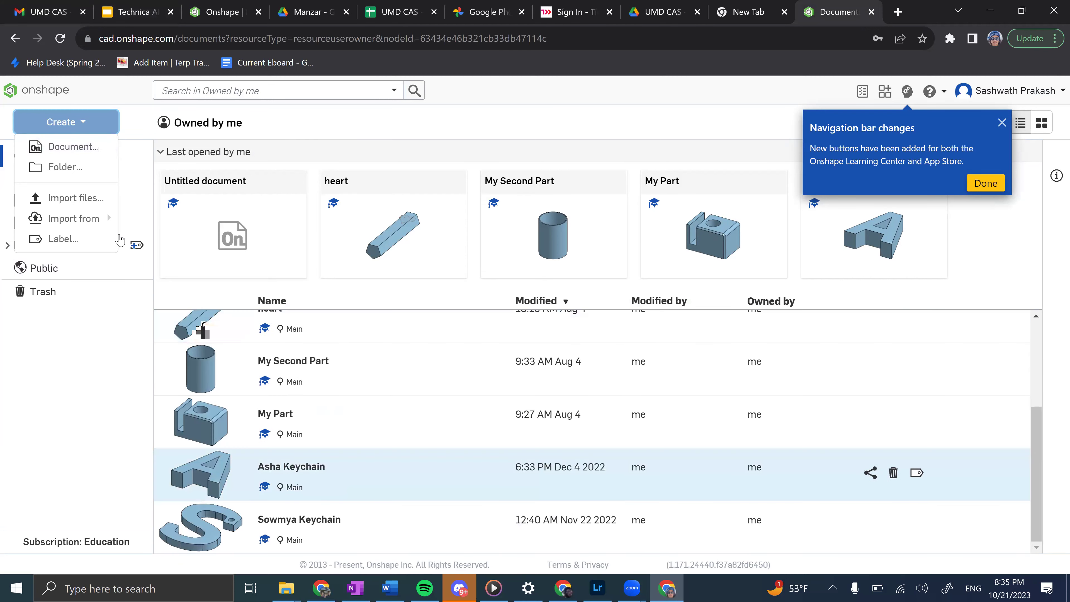
pyautogui.click(78, 146)
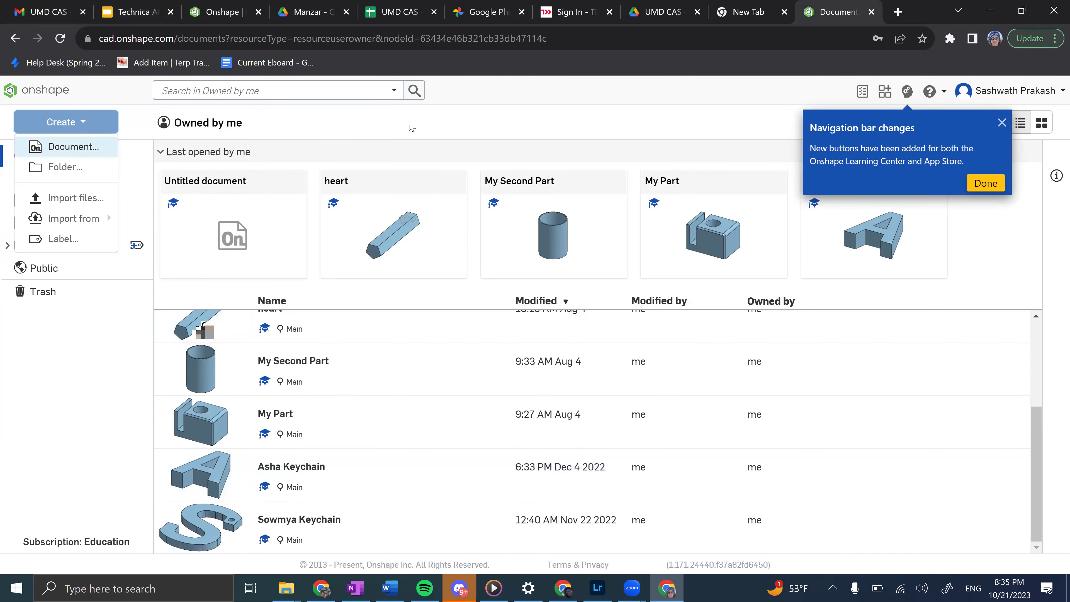
pyautogui.write('technical3D')
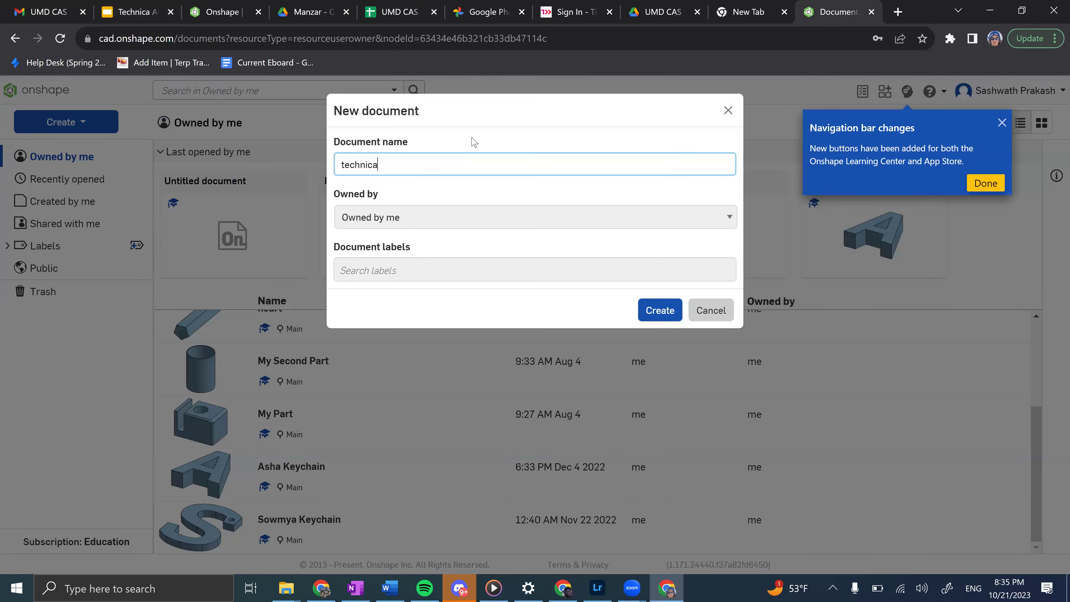
pyautogui.press('Return')
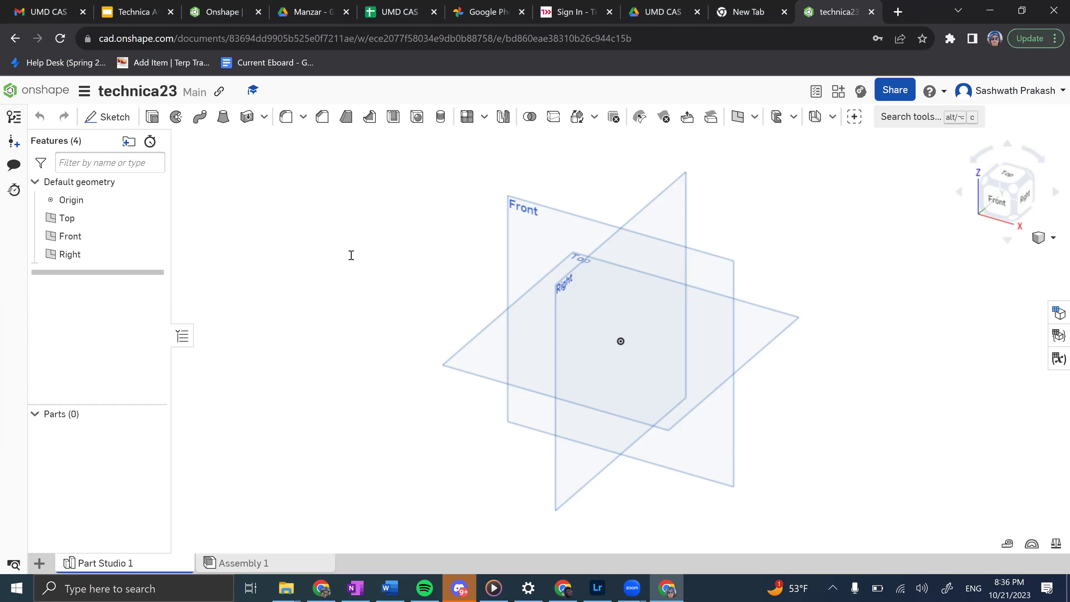
pyautogui.hotkey('ctrl', 'Tab')
pyautogui.hotkey('ctrl', 'Tab')
# Review the fillet example on slides 22–23, briefly presenting slide 23 full screen.
pyautogui.scroll(-20, 57, 385)
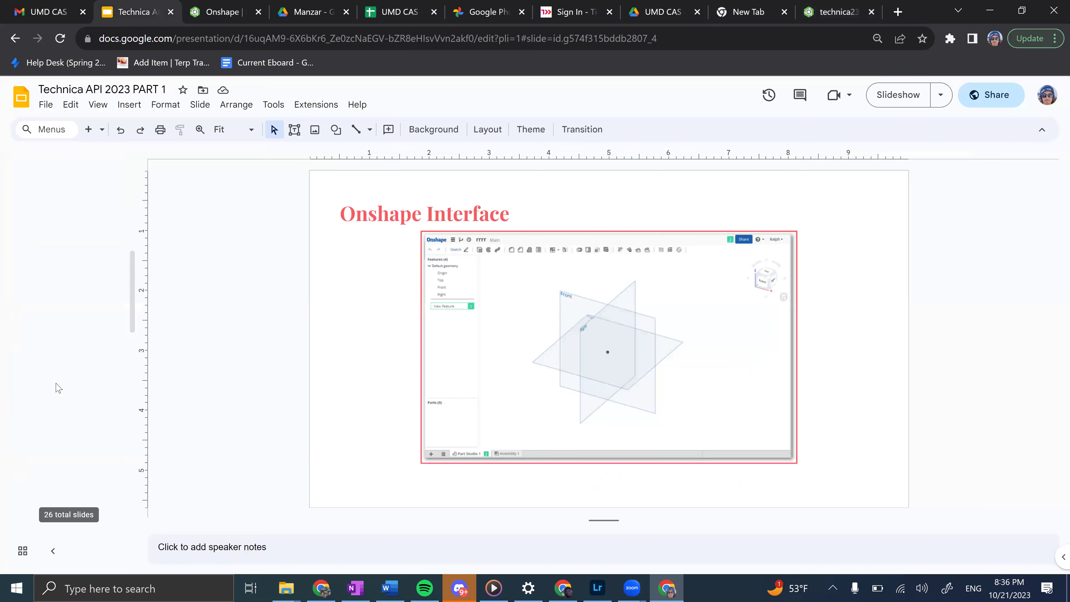
pyautogui.click(101, 295)
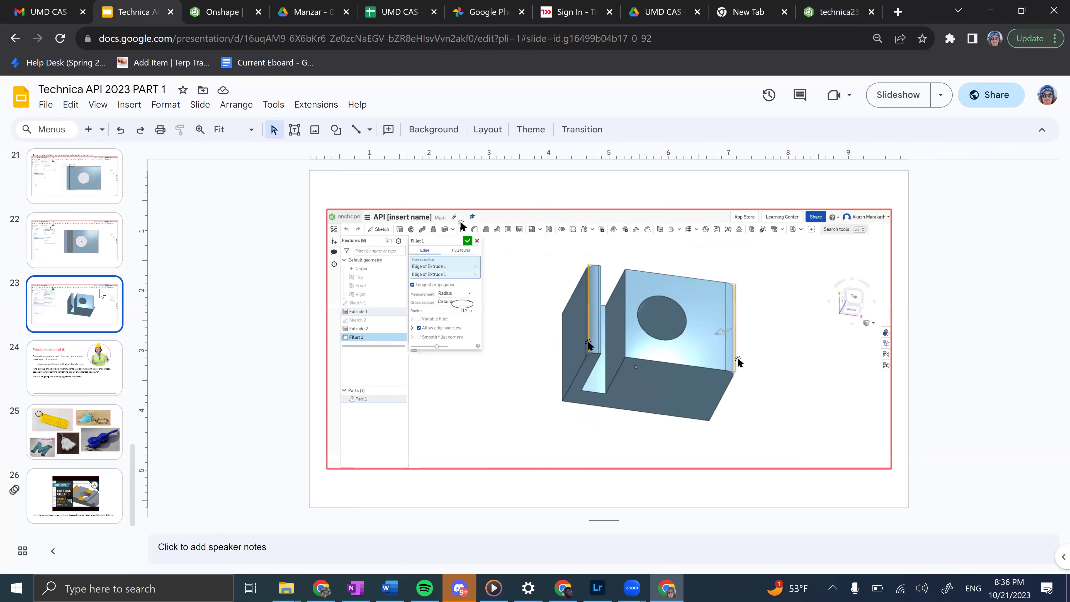
pyautogui.press('Up')
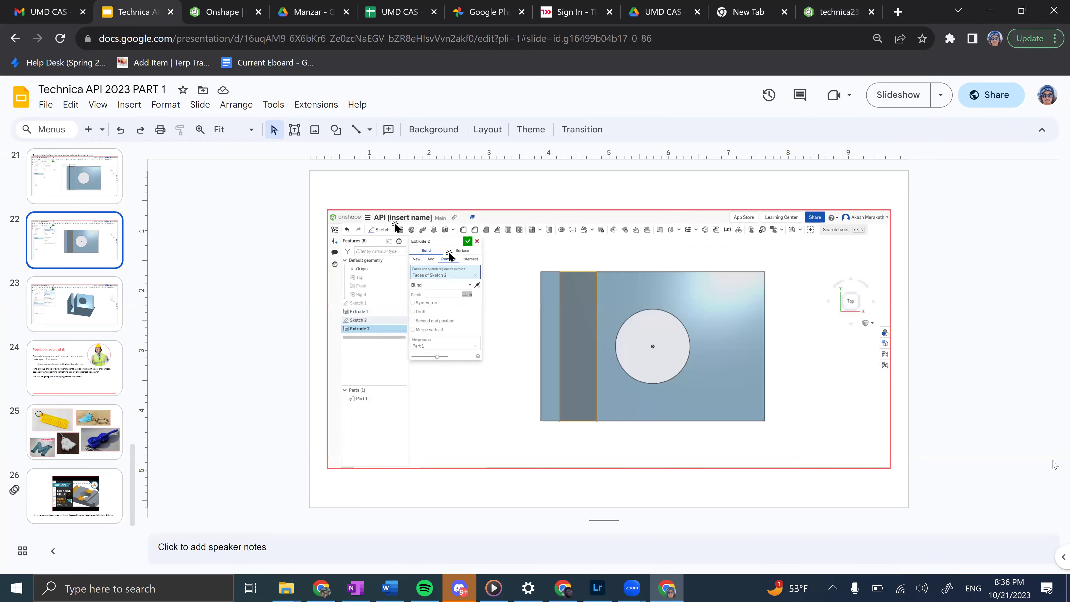
pyautogui.click(101, 297)
pyautogui.click(898, 94)
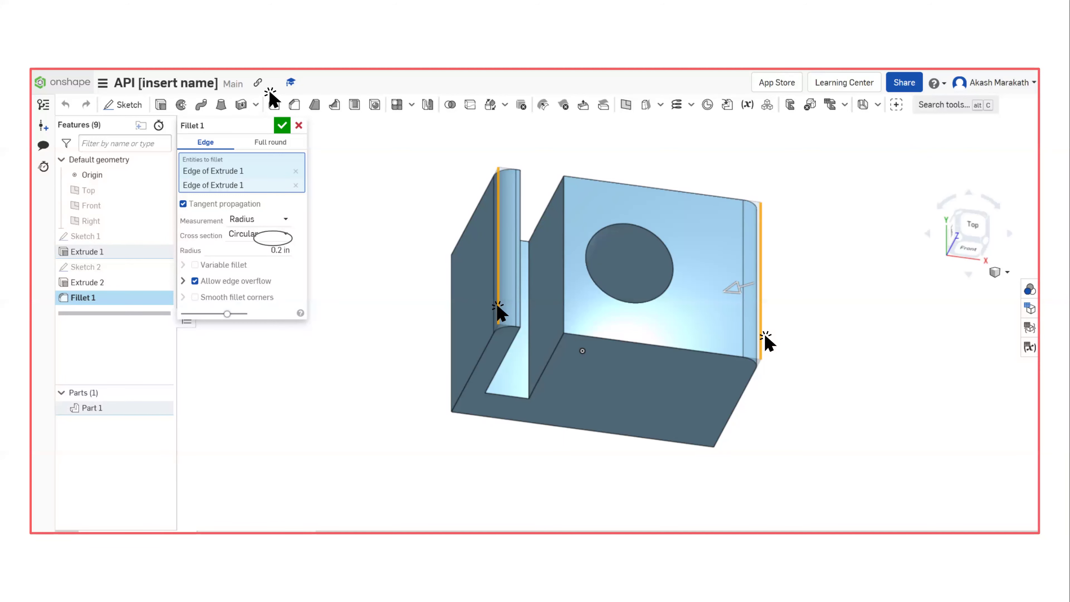
pyautogui.press('Escape')
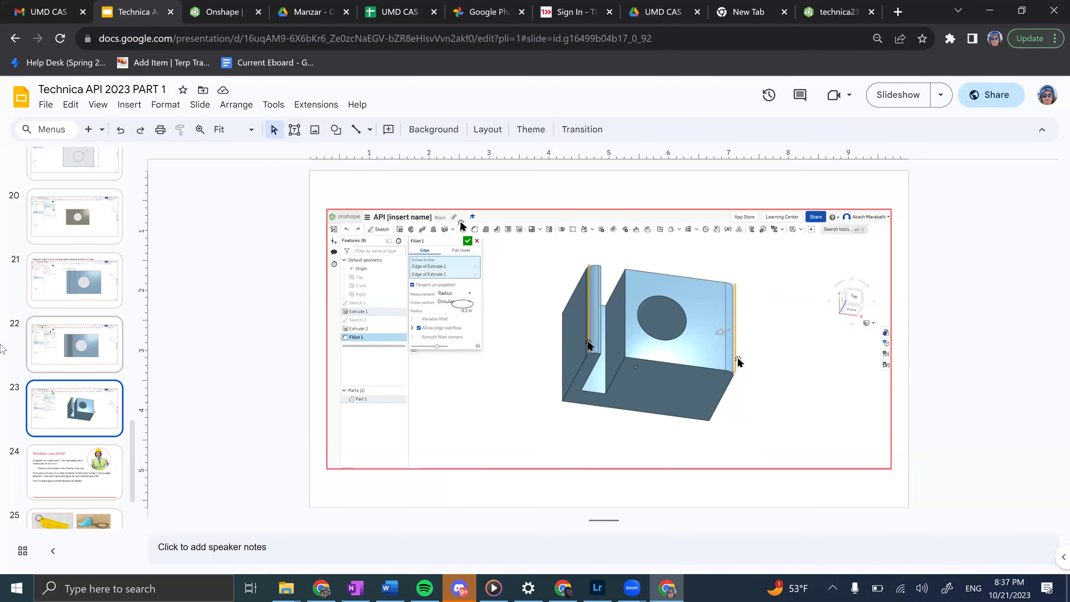
# Look over slides 11–13 on the Onshape planes, starting Sketch 1 and hiding the Top plane.
pyautogui.scroll(20, 59, 297)
pyautogui.scroll(-8, 59, 296)
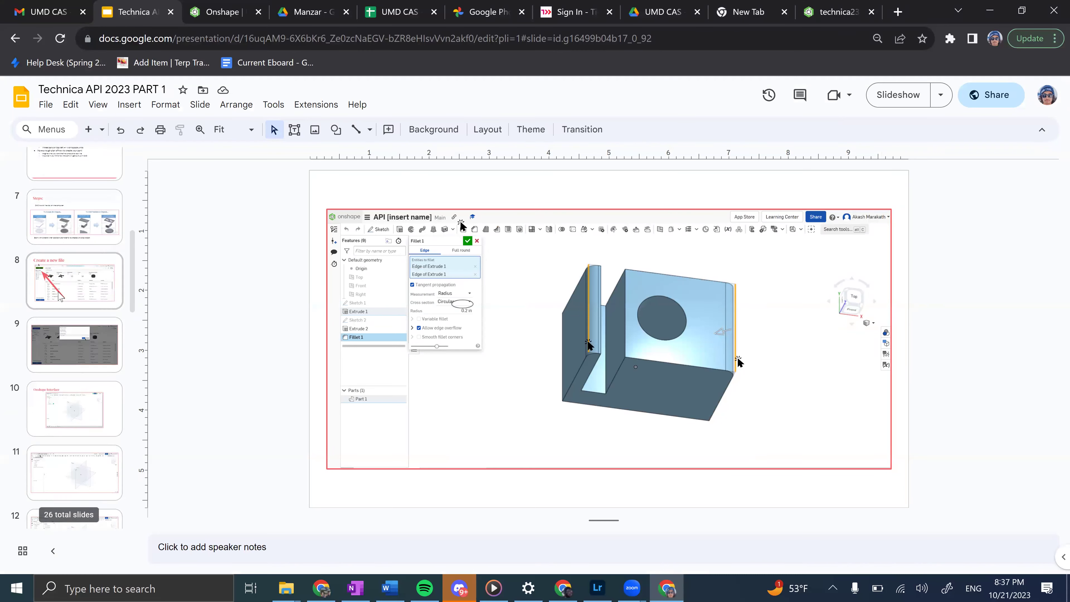
pyautogui.scroll(-3, 59, 296)
pyautogui.click(87, 352)
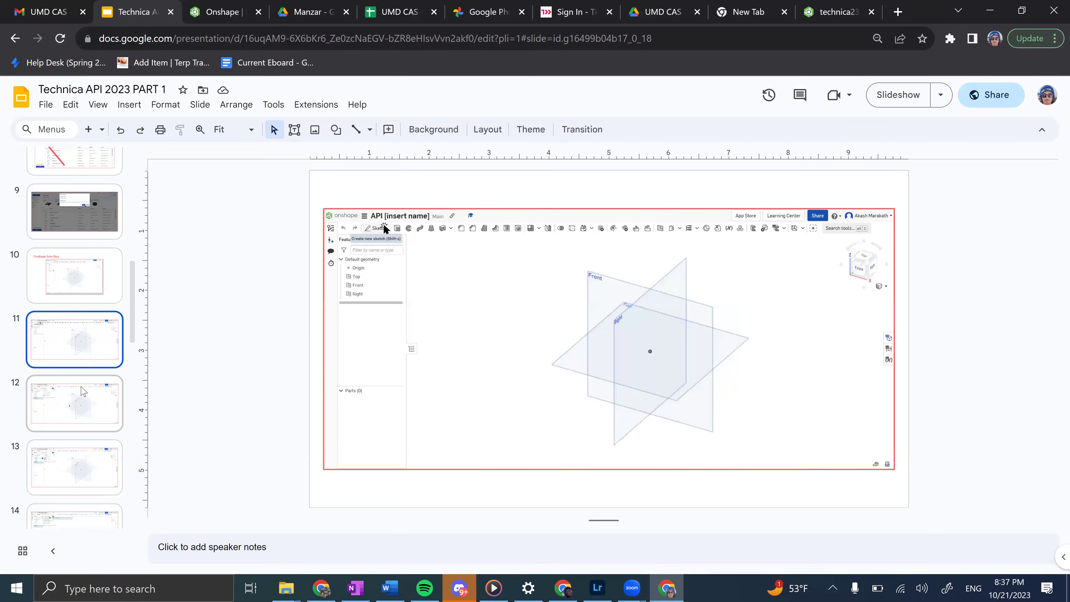
pyautogui.click(83, 391)
pyautogui.click(87, 345)
pyautogui.click(76, 446)
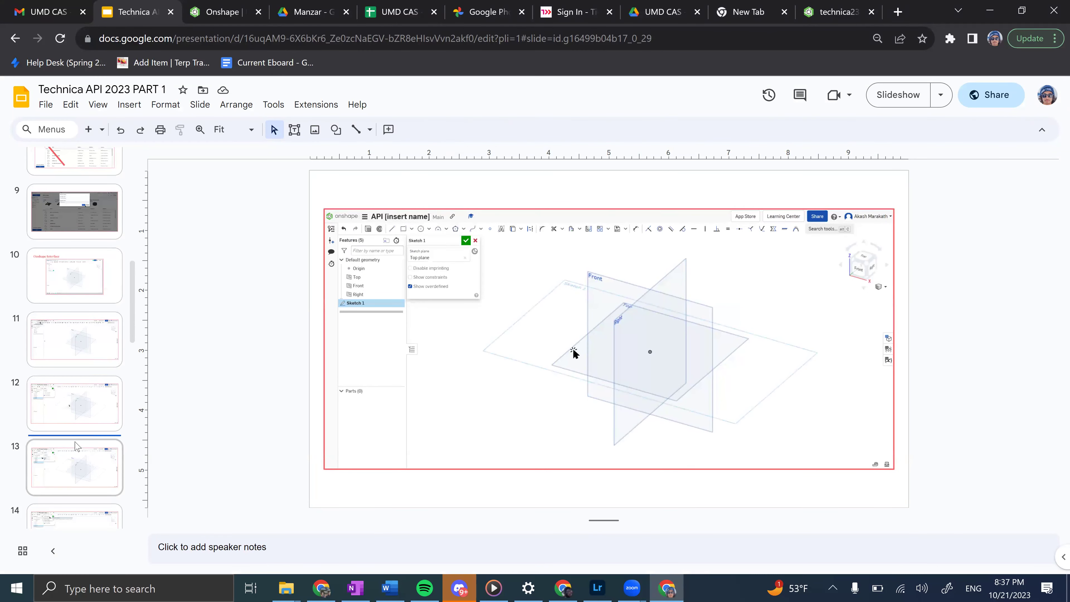
pyautogui.click(88, 466)
# Step through slides 14–15, ending on the rectangle-drawing slide, then go to the Onshape tab.
pyautogui.scroll(-3, 87, 464)
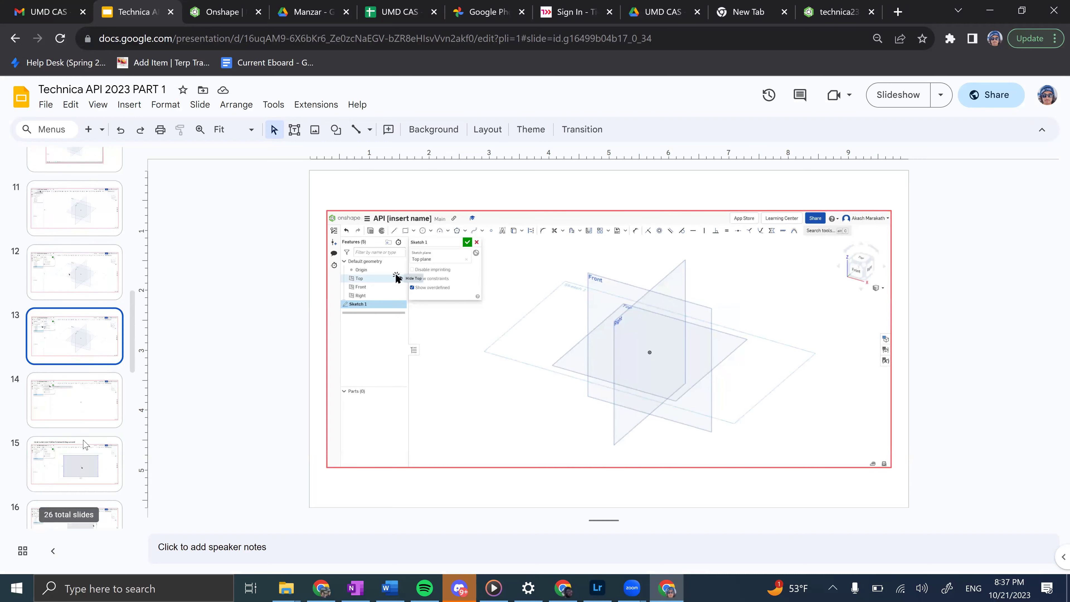
pyautogui.click(88, 461)
pyautogui.click(94, 383)
pyautogui.click(93, 337)
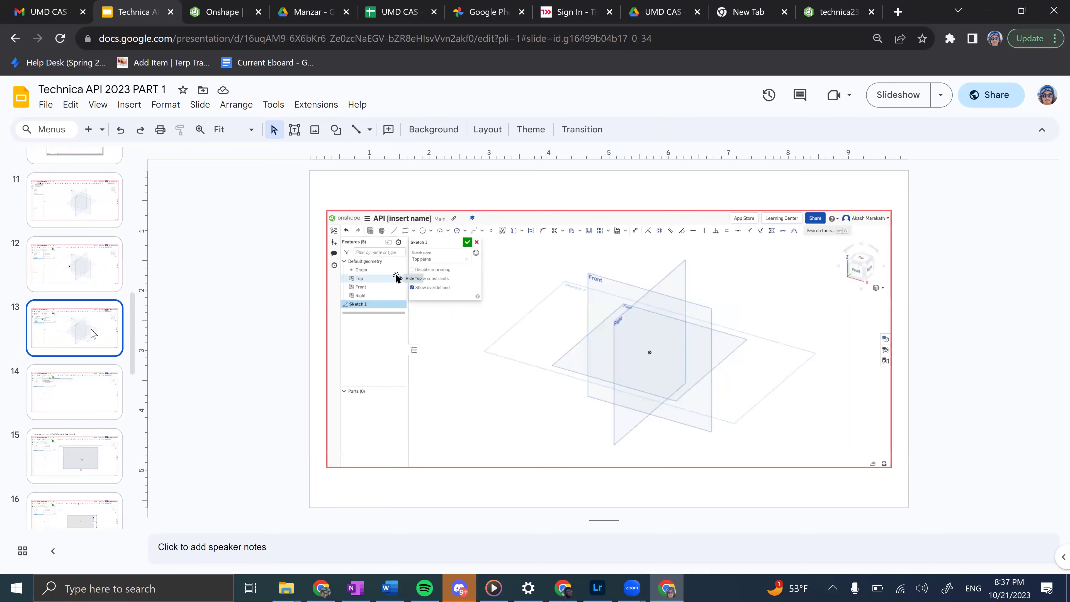
pyautogui.click(87, 443)
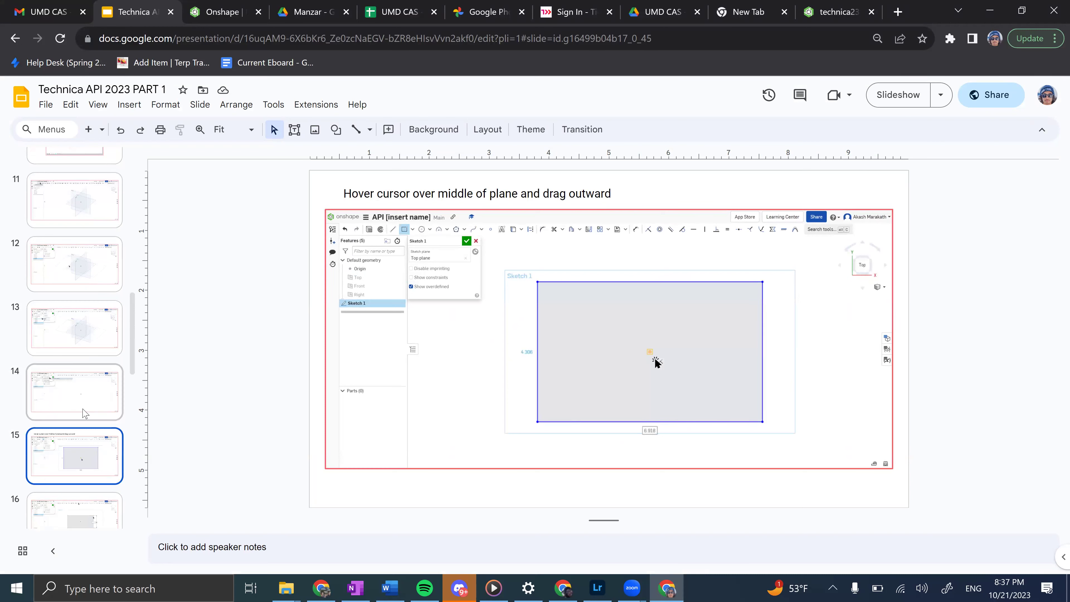
pyautogui.hotkey('ctrl', 'Tab')
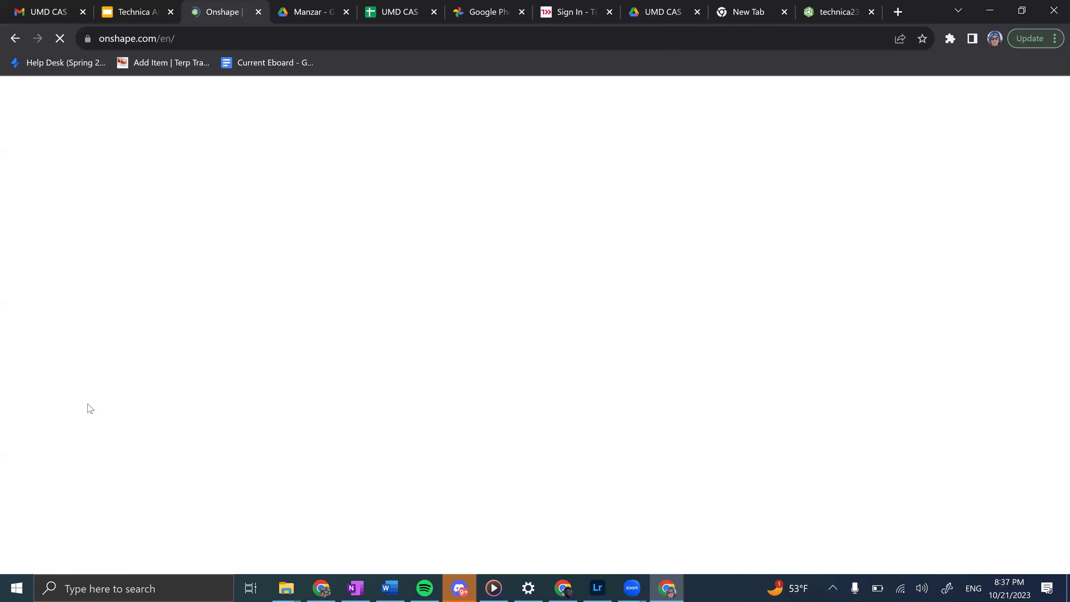
# Create Sketch 1 on the Top plane in technica23, accept it, then reopen it for editing.
pyautogui.hotkey('ctrl', 'shift', 'Tab')
pyautogui.hotkey('ctrl', 'shift', 'Tab')
pyautogui.hotkey('ctrl', 'shift', 'Tab')
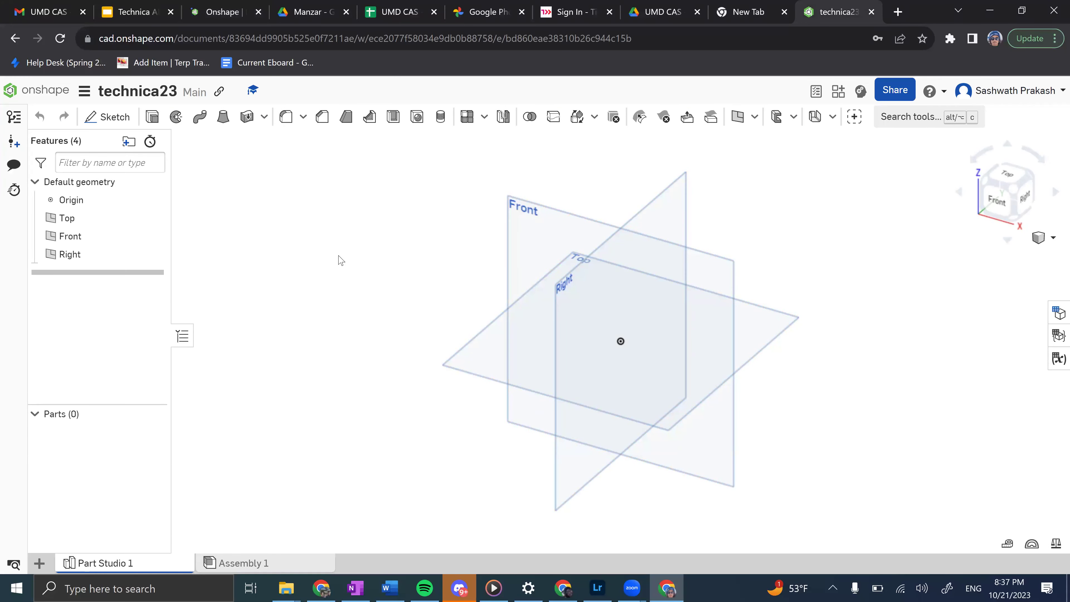
pyautogui.click(107, 118)
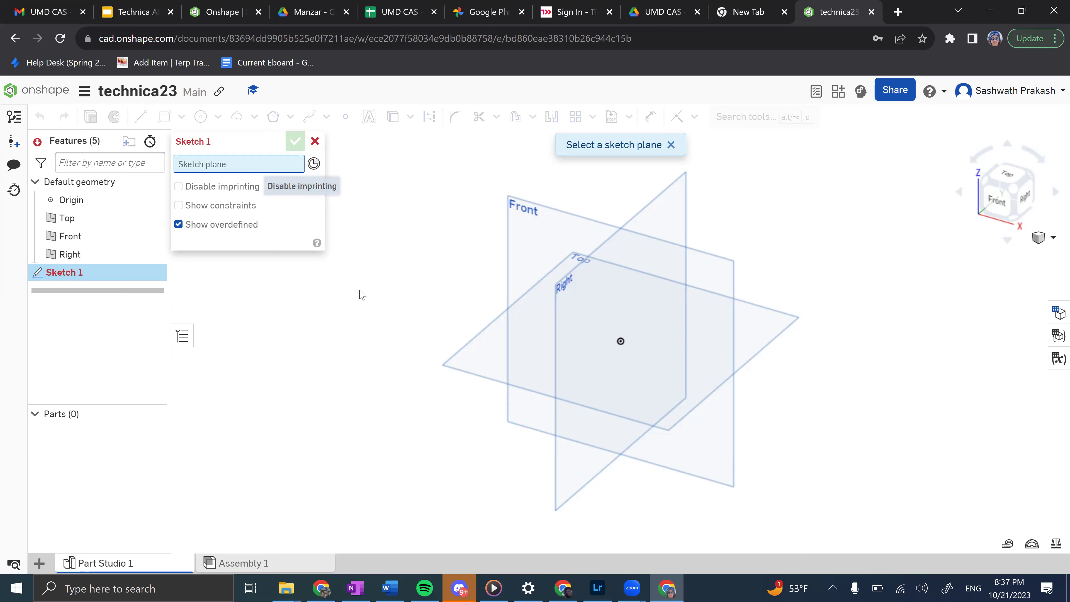
pyautogui.click(484, 366)
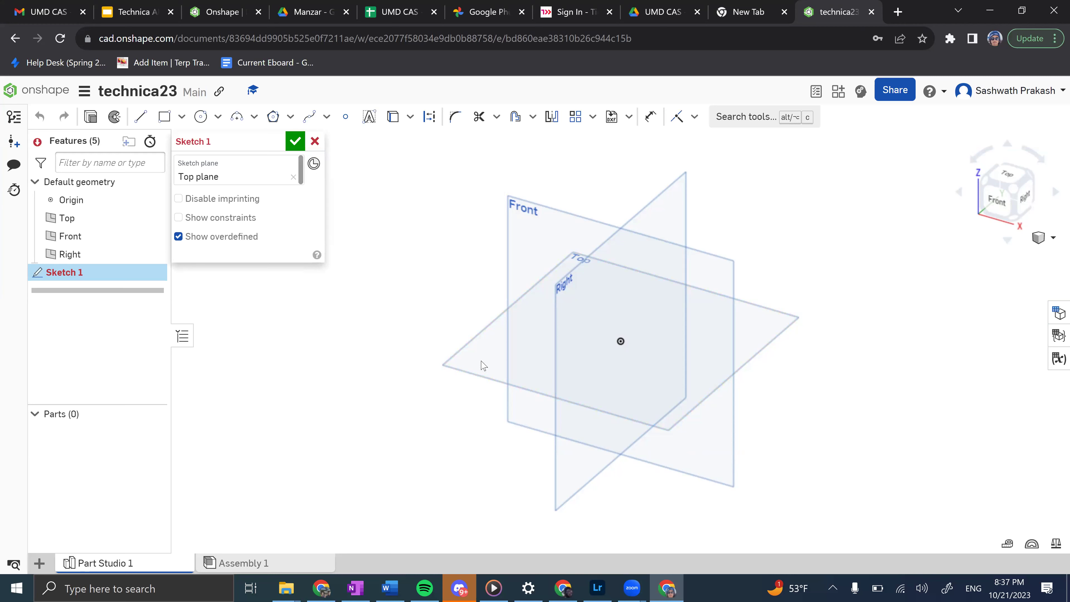
pyautogui.click(295, 142)
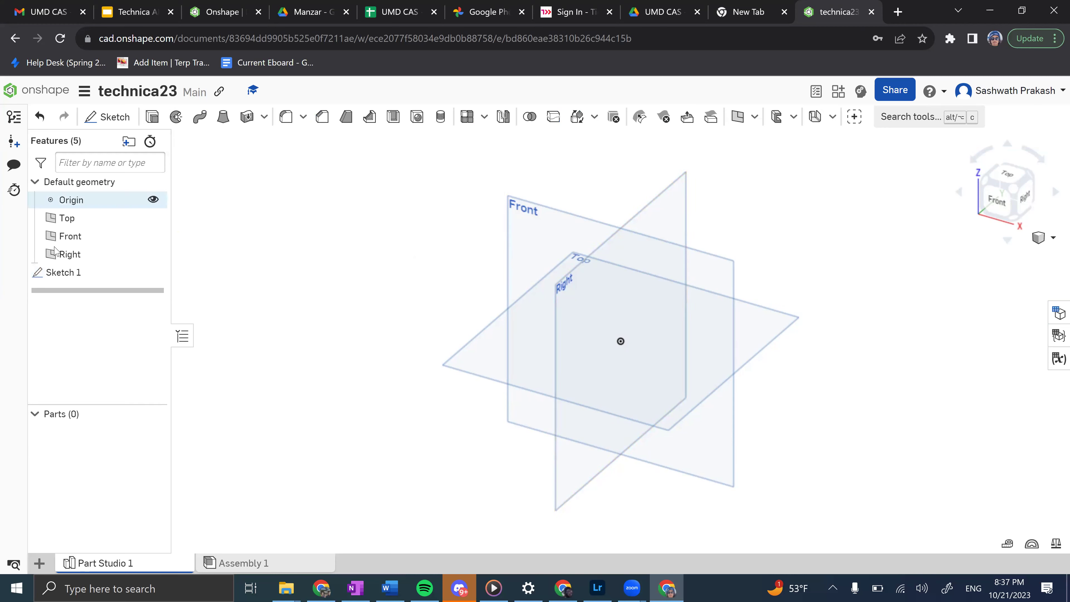
pyautogui.doubleClick(64, 273)
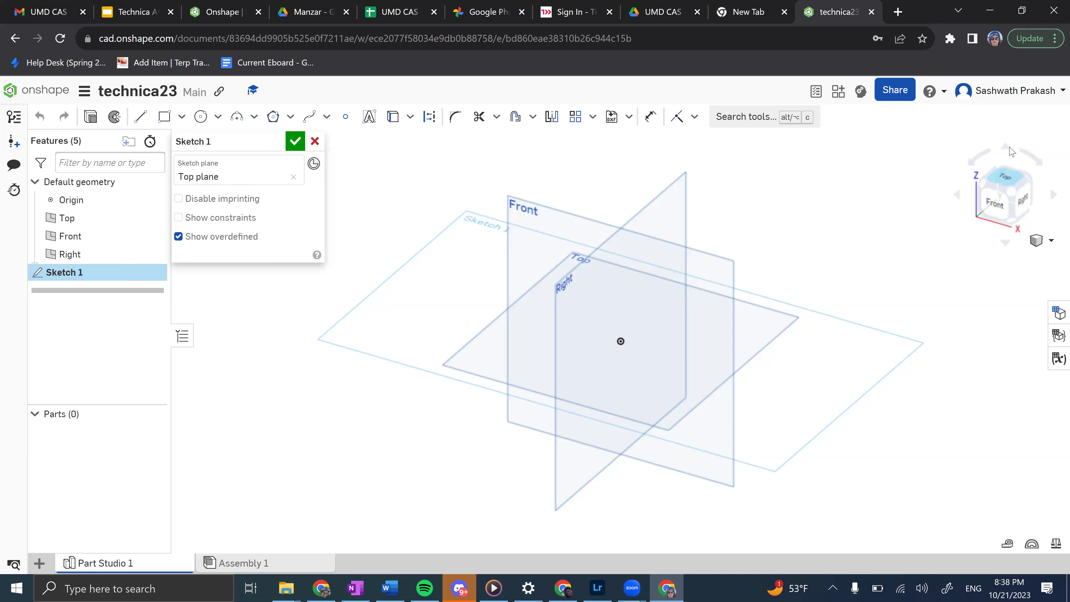
# View the Top plane head-on, review tutorial slides 16–17, then return to the Onshape sketch.
pyautogui.click(1008, 181)
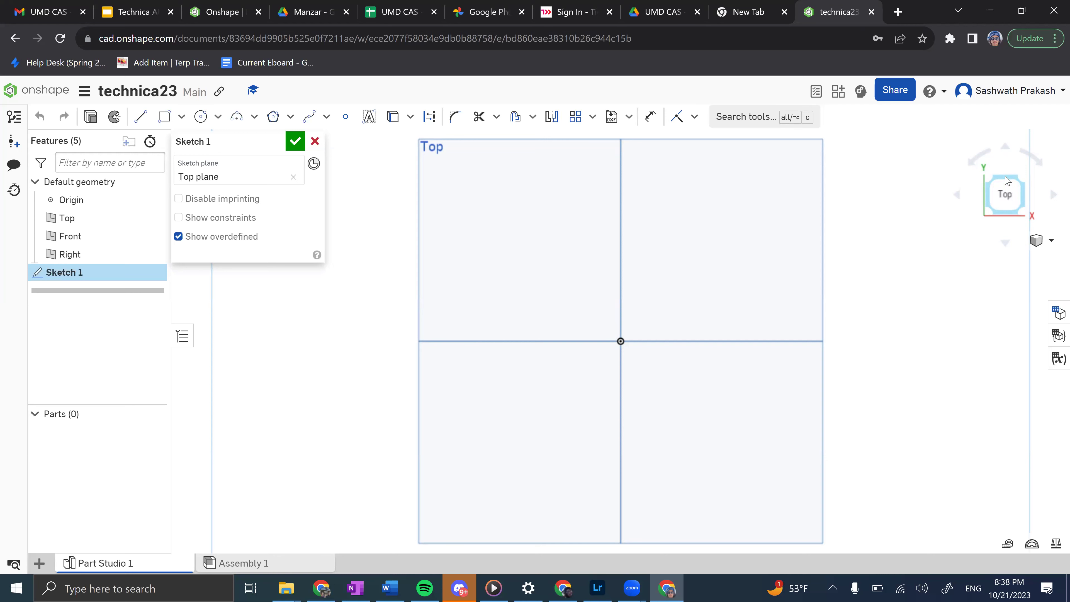
pyautogui.hotkey('ctrl', 'Tab')
pyautogui.hotkey('ctrl', 'Tab')
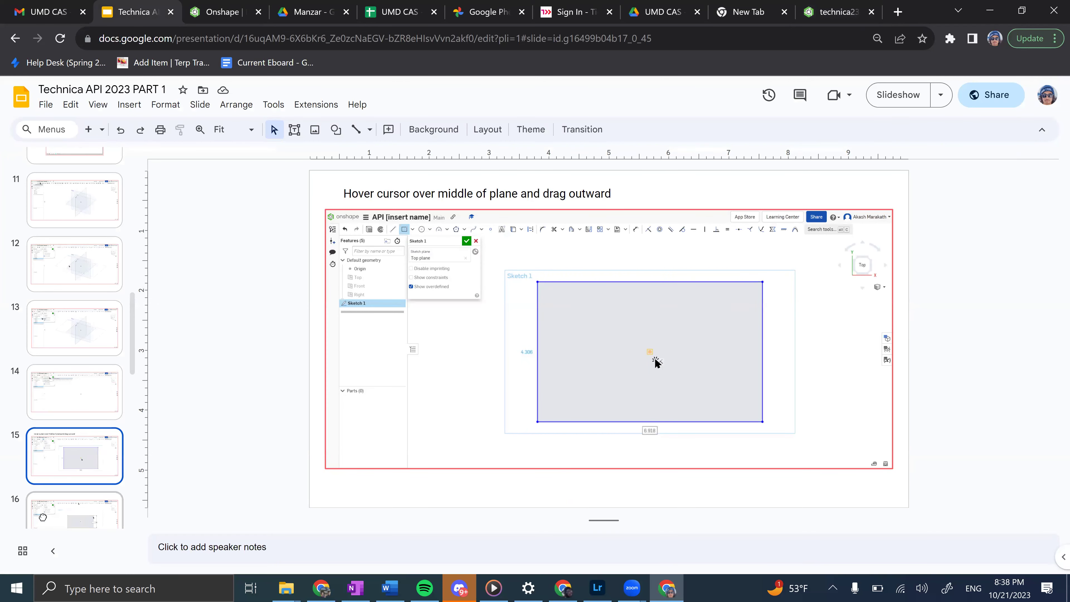
pyautogui.click(43, 517)
pyautogui.scroll(-3, 84, 463)
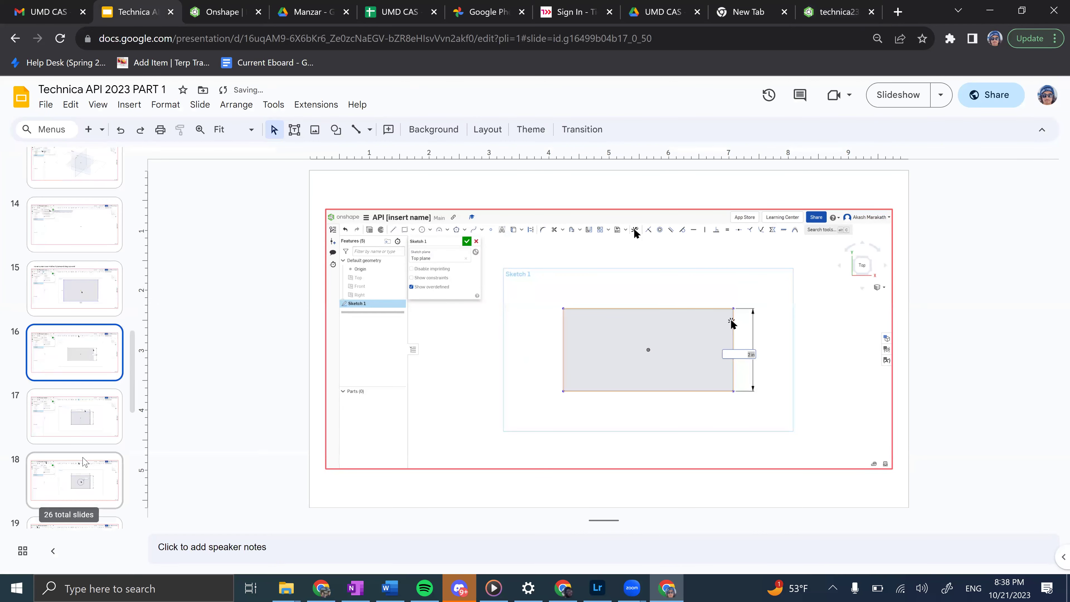
pyautogui.click(84, 428)
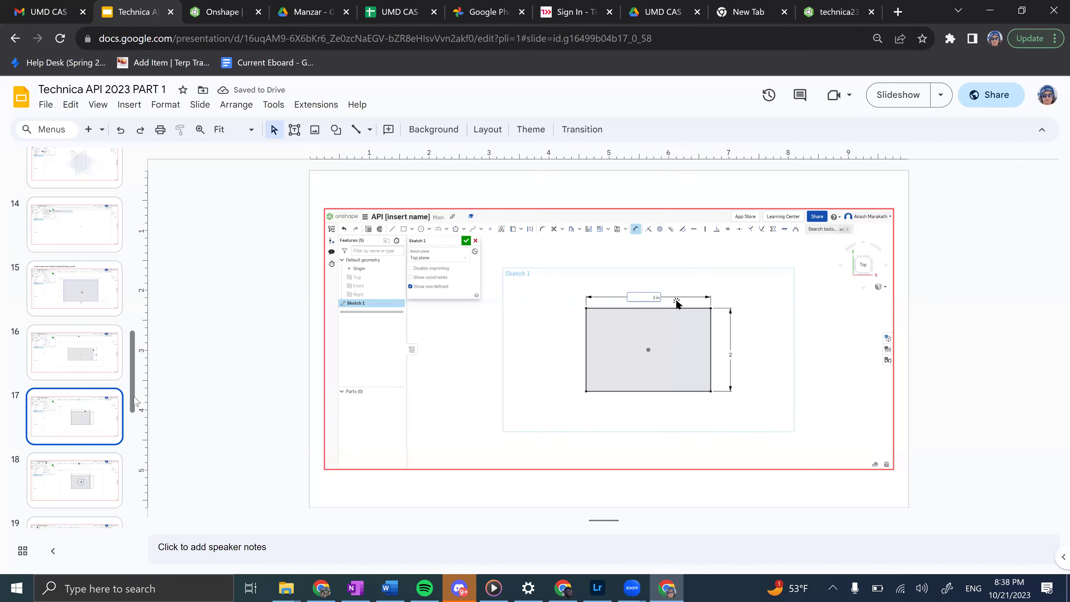
pyautogui.hotkey('ctrl', '9')
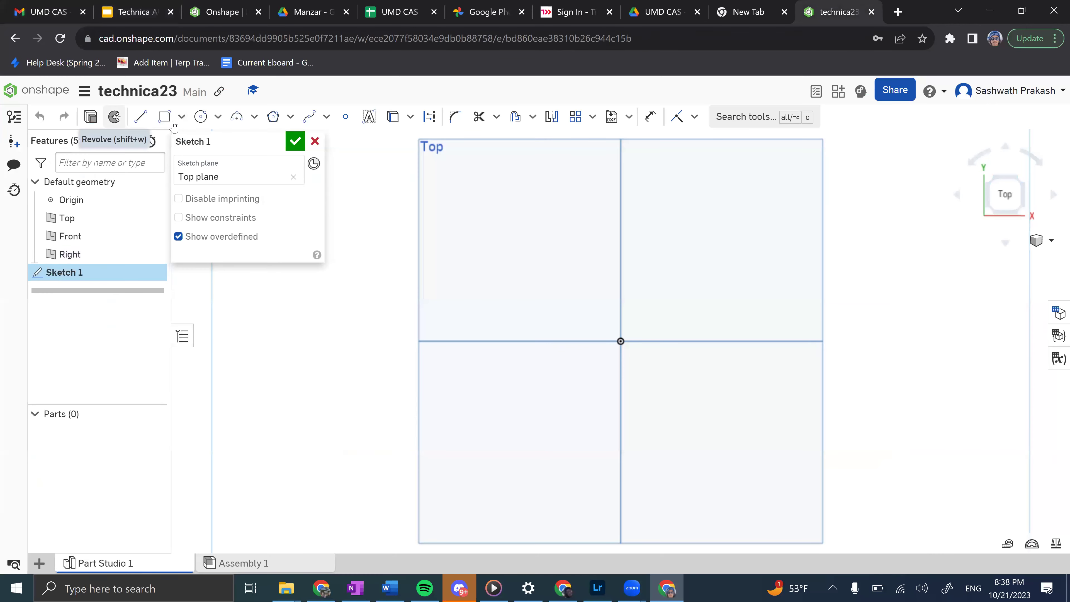
# Draw a center-point rectangle around the origin, roughly 0.125 by 0.07.
pyautogui.click(181, 115)
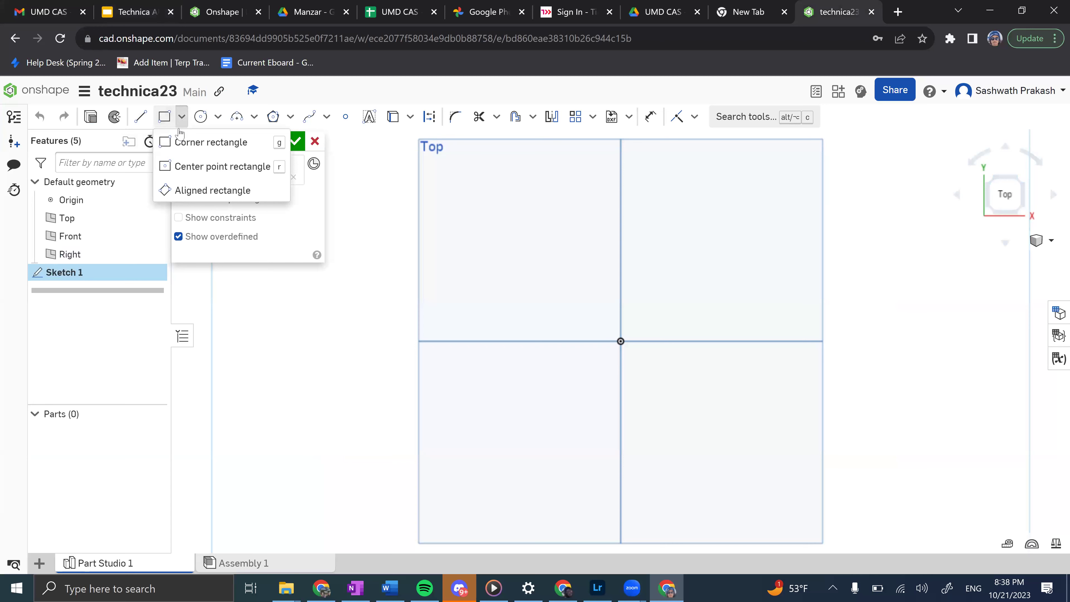
pyautogui.click(205, 168)
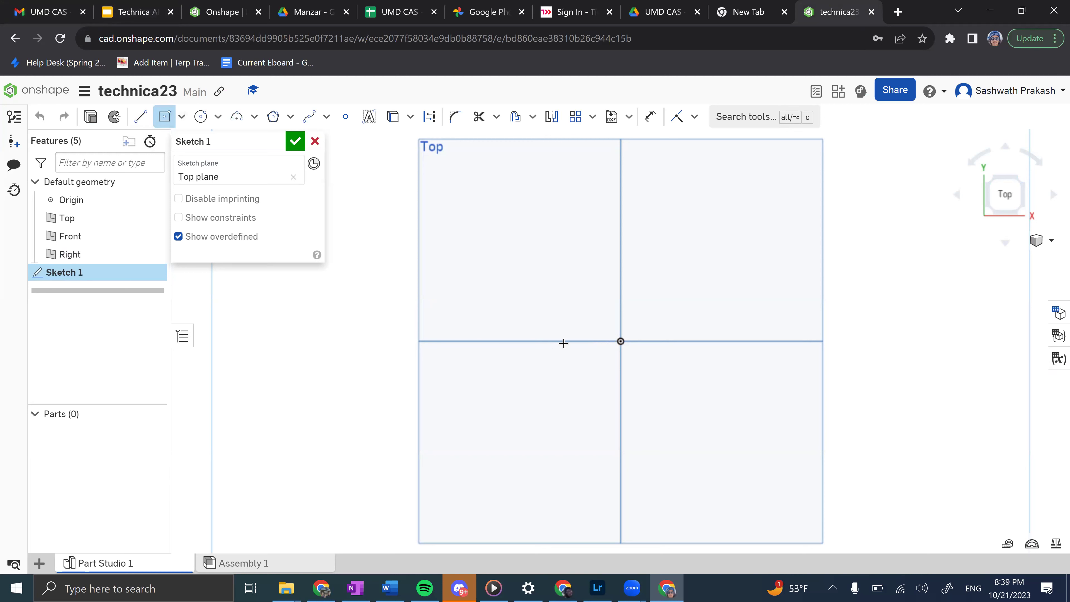
pyautogui.click(621, 341)
pyautogui.click(643, 317)
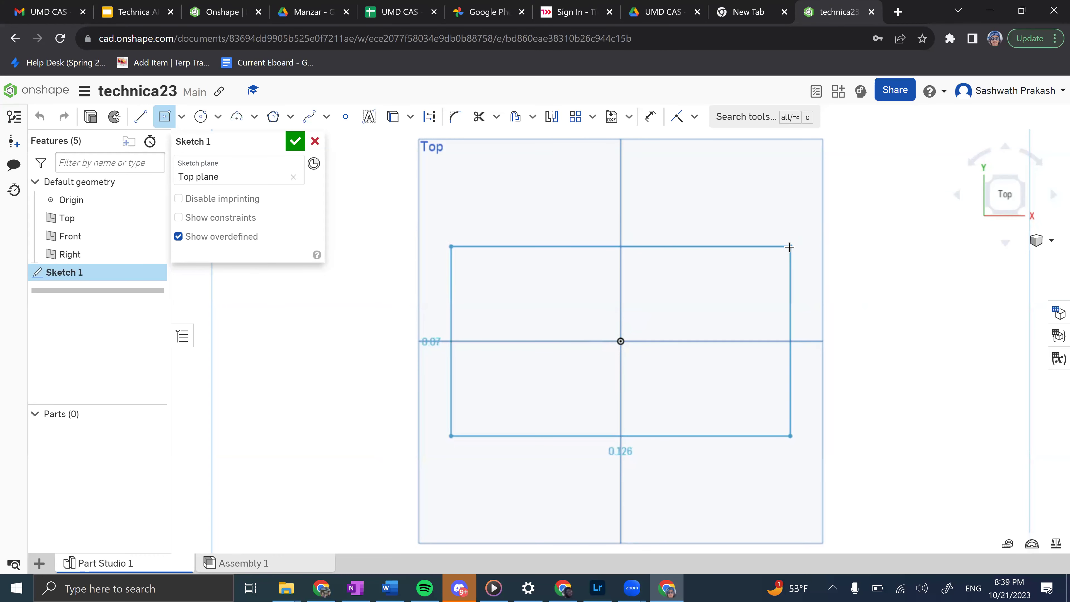
pyautogui.click(790, 247)
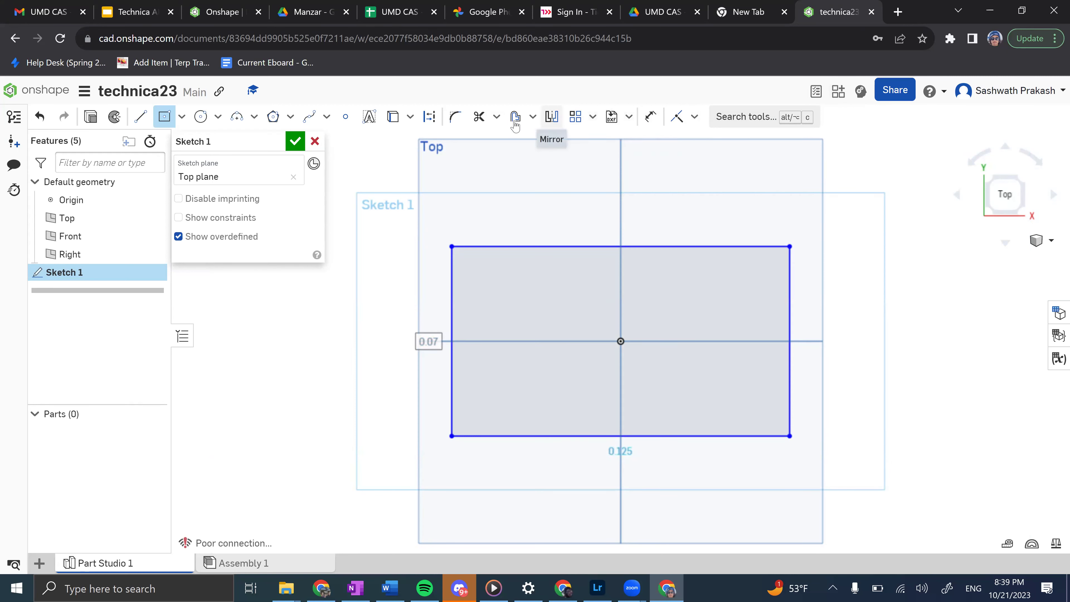
# Add a vertical dimension of 0.07034483 m to the rectangle's right edge.
pyautogui.click(651, 119)
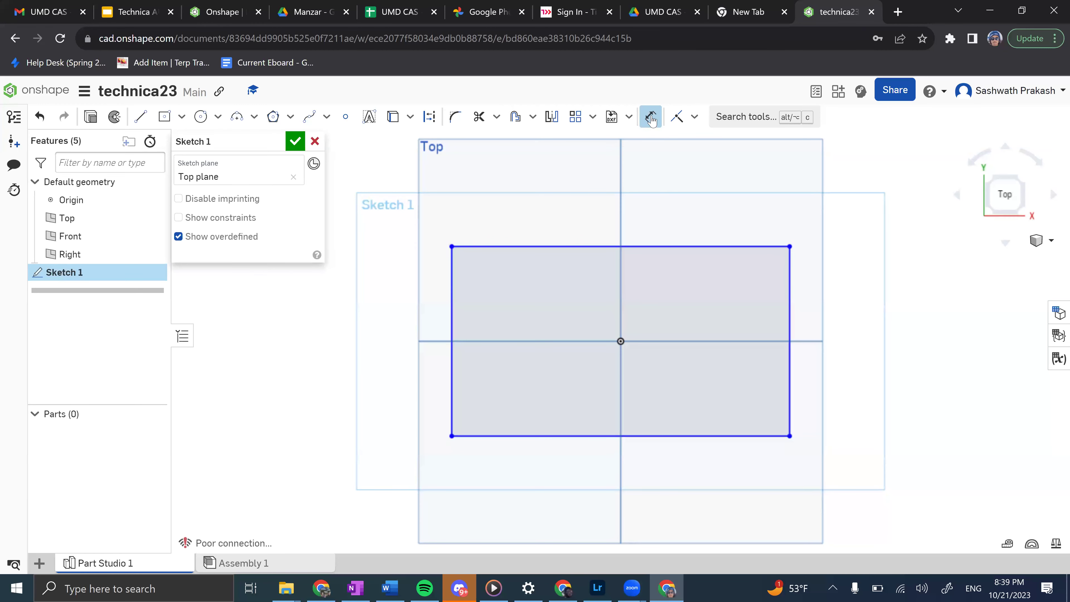
pyautogui.click(791, 294)
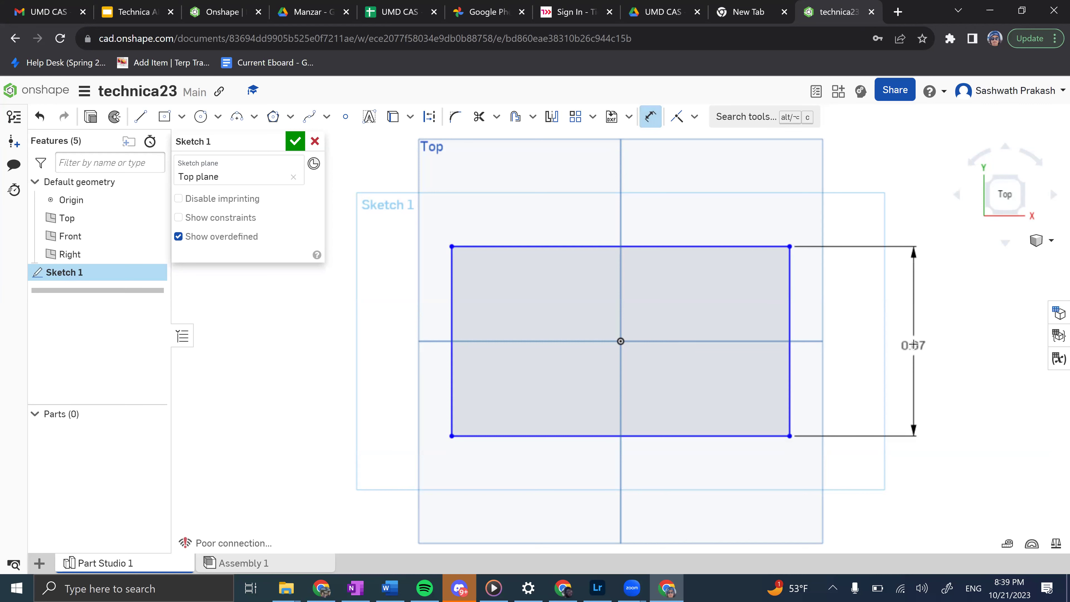
pyautogui.click(916, 330)
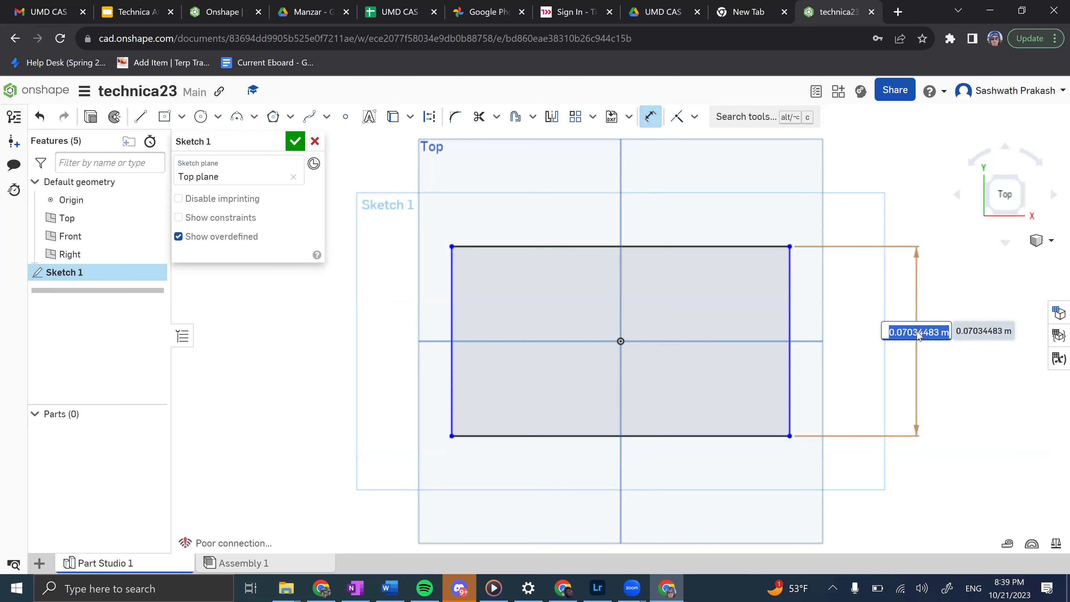
pyautogui.hotkey('ctrl', '1')
pyautogui.hotkey('ctrl', 'Tab')
# Check slide 17 on dimensioning the rectangle, then return to the technica23 sketch.
pyautogui.hotkey('ctrl', 'Tab')
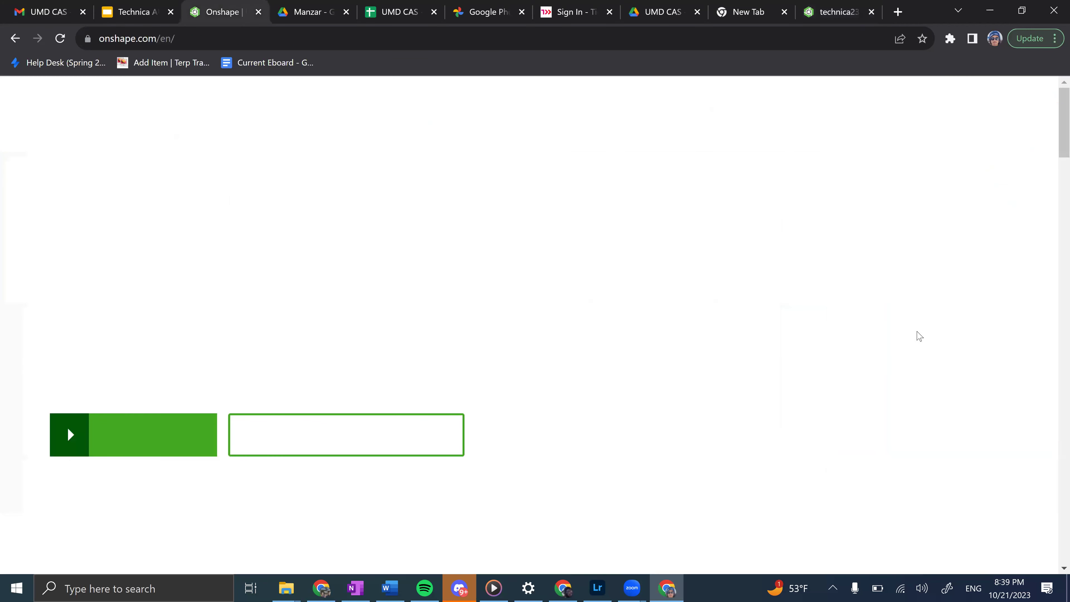
pyautogui.hotkey('ctrl', 'Tab')
pyautogui.hotkey('ctrl', 'shift', 'Tab')
pyautogui.hotkey('ctrl', 'shift', 'Tab')
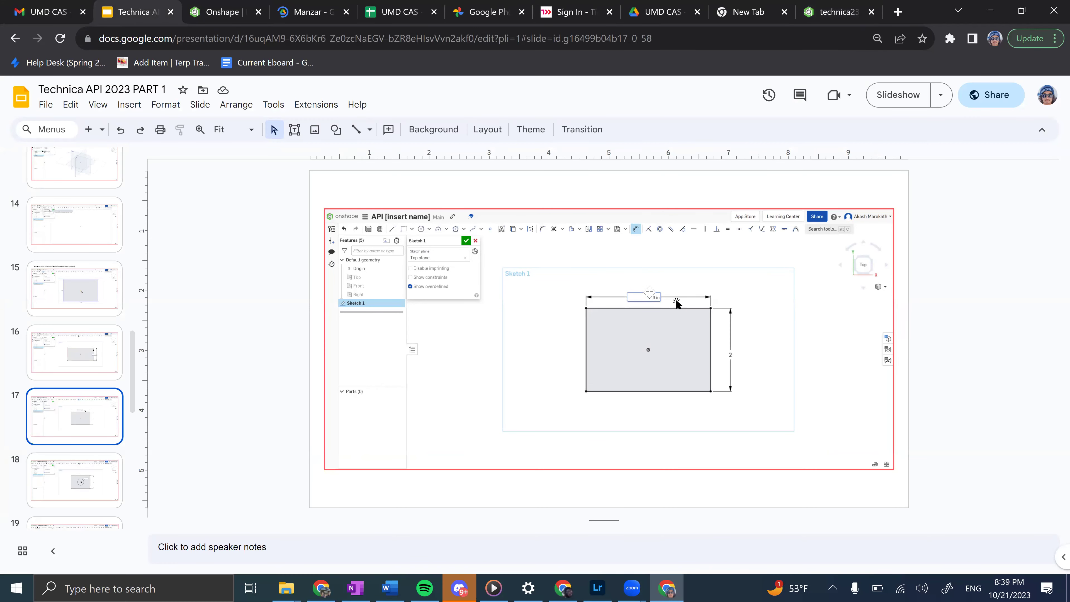
pyautogui.hotkey('ctrl', '9')
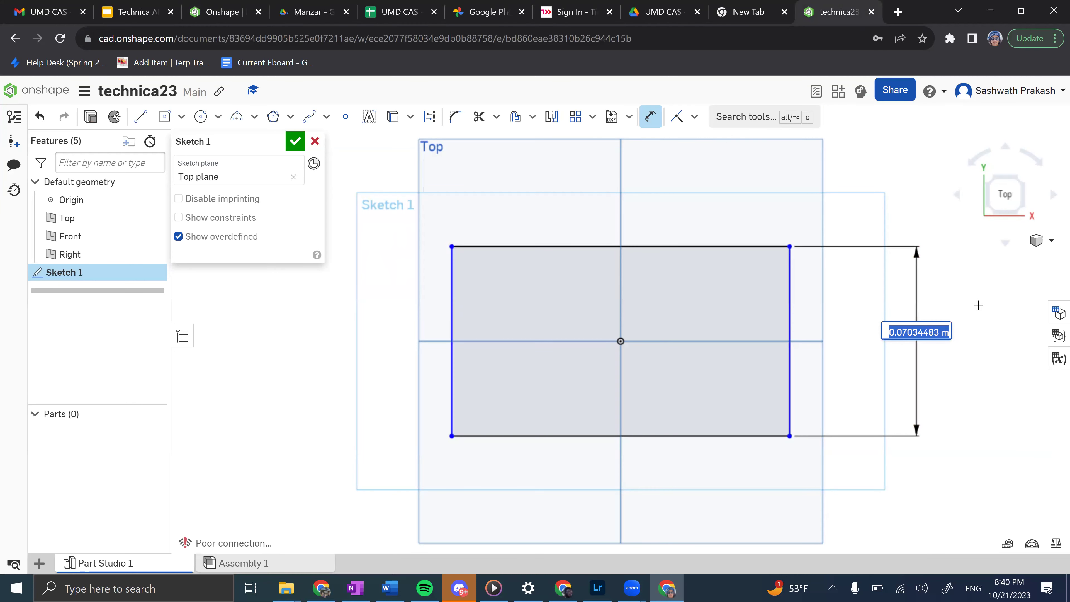
# Change the rectangle's height dimension to 2.
pyautogui.press('Down')
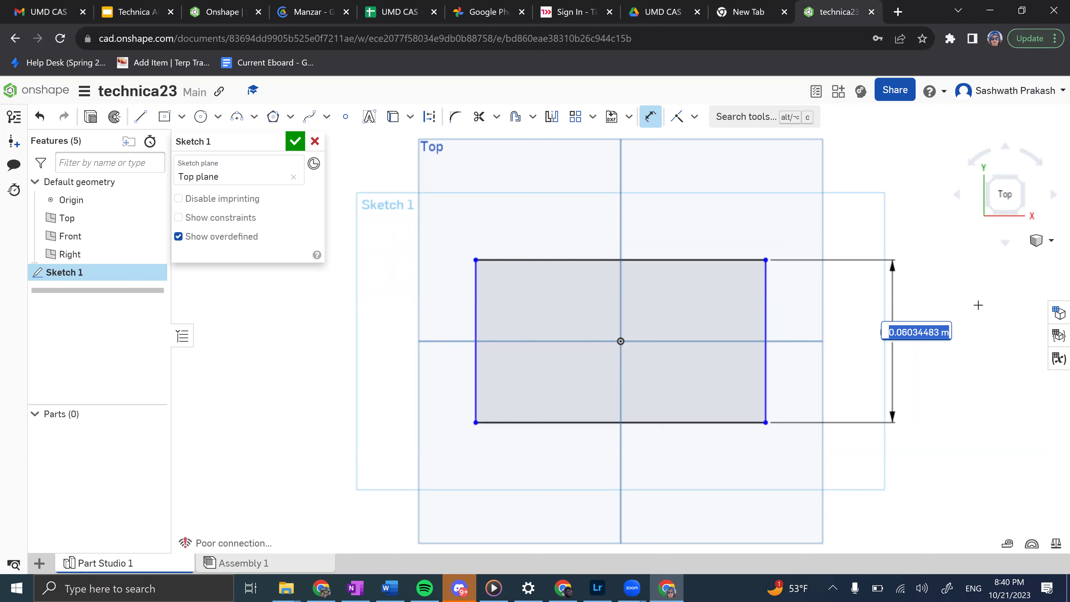
pyautogui.press('Num_Lock')
pyautogui.write('2')
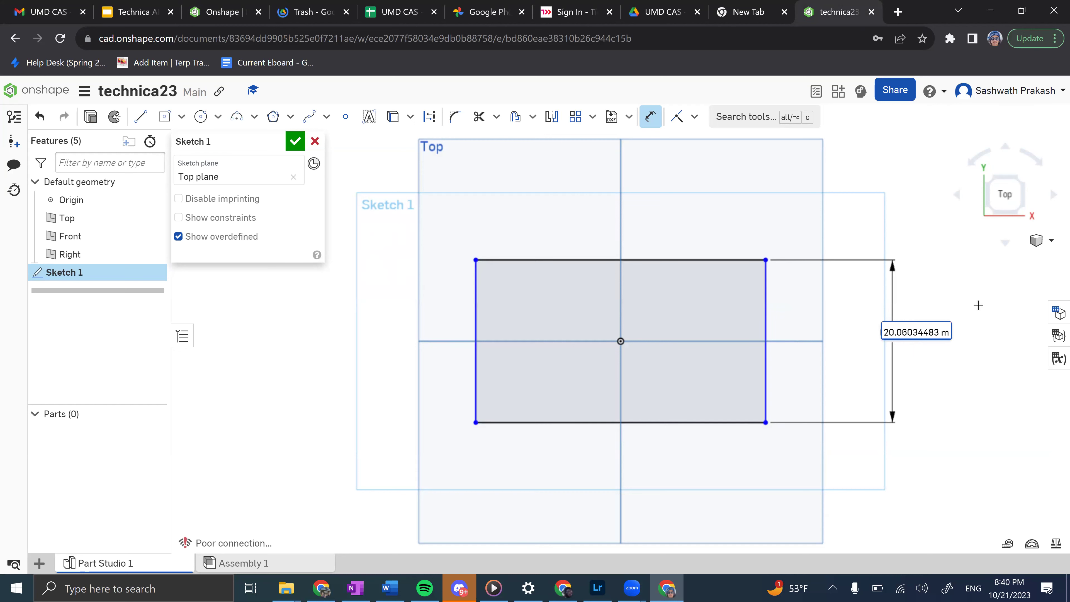
pyautogui.hotkey('ctrl', 'a')
pyautogui.write('2')
pyautogui.press('Escape')
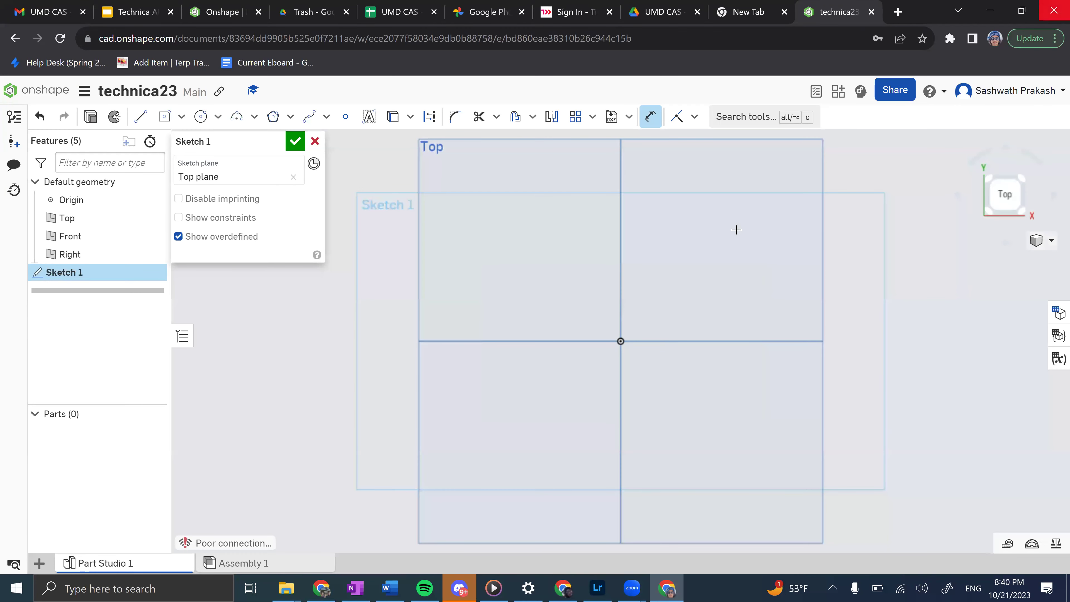
# Dimension the bottom edge and set the rectangle's width to 3.
pyautogui.scroll(5, 631, 280)
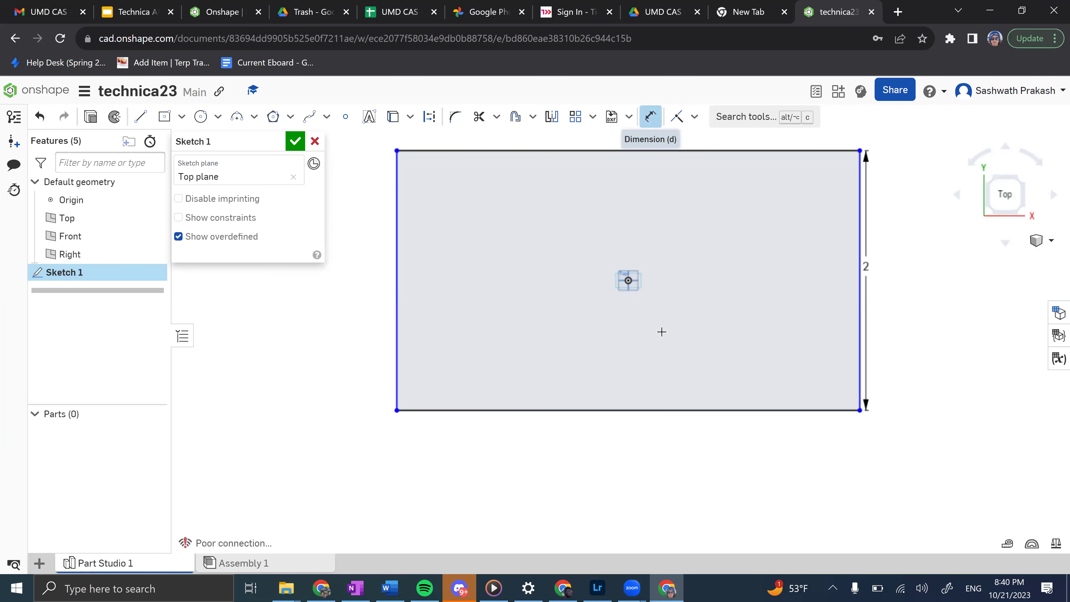
pyautogui.click(729, 410)
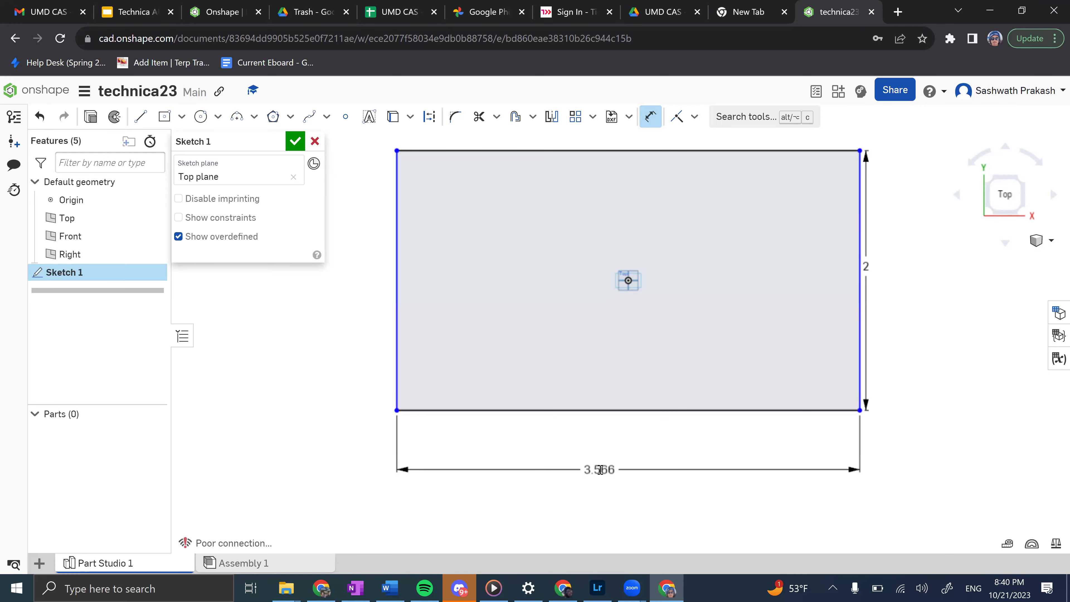
pyautogui.click(600, 469)
pyautogui.write('3')
pyautogui.press('Return')
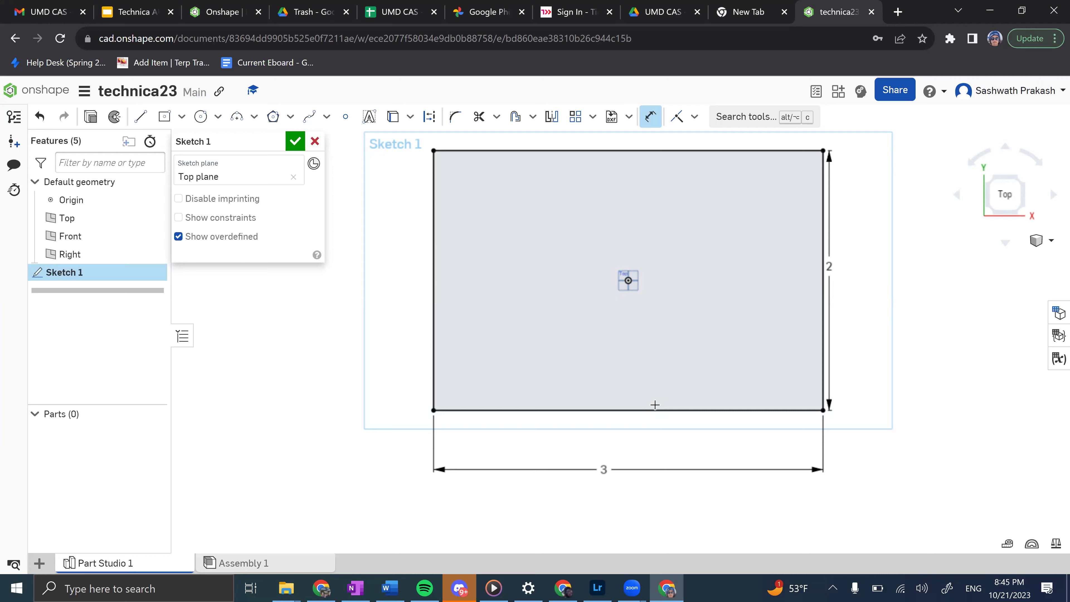
# Browse slides 18, 19, 20 and 22, then settle on slide 15 showing the rectangle options.
pyautogui.hotkey('ctrl', 'Tab')
pyautogui.hotkey('ctrl', 'Tab')
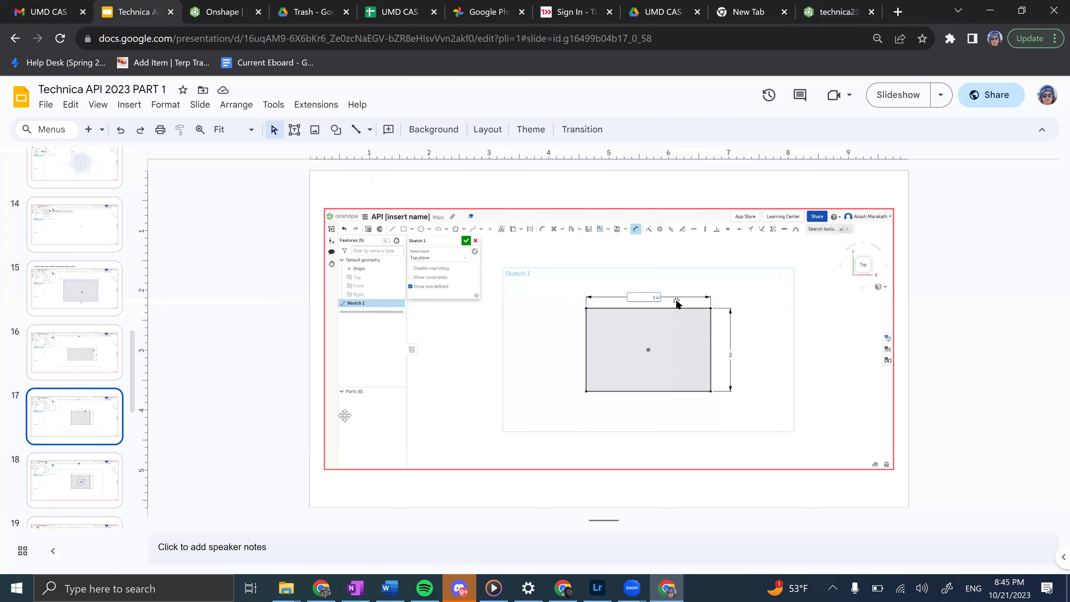
pyautogui.scroll(-3, 73, 390)
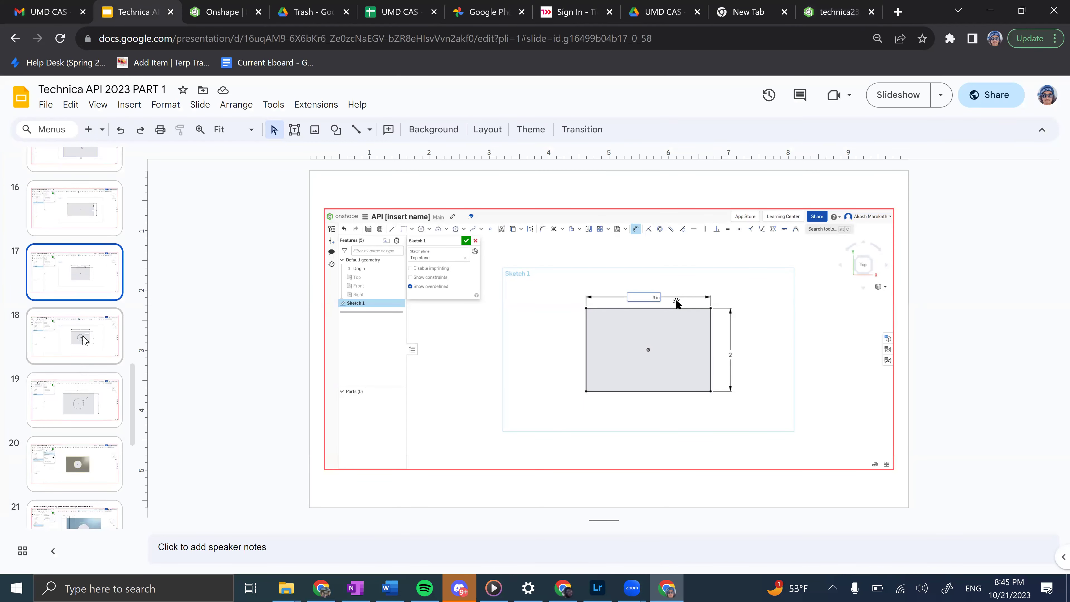
pyautogui.click(84, 341)
pyautogui.click(92, 392)
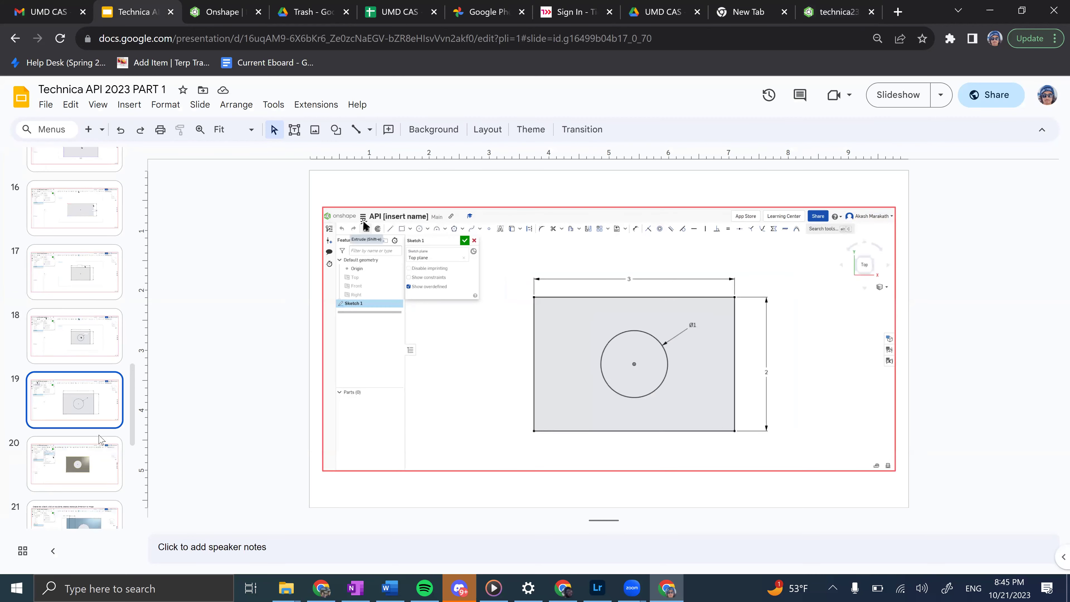
pyautogui.click(88, 443)
pyautogui.scroll(-2, 88, 443)
pyautogui.click(96, 511)
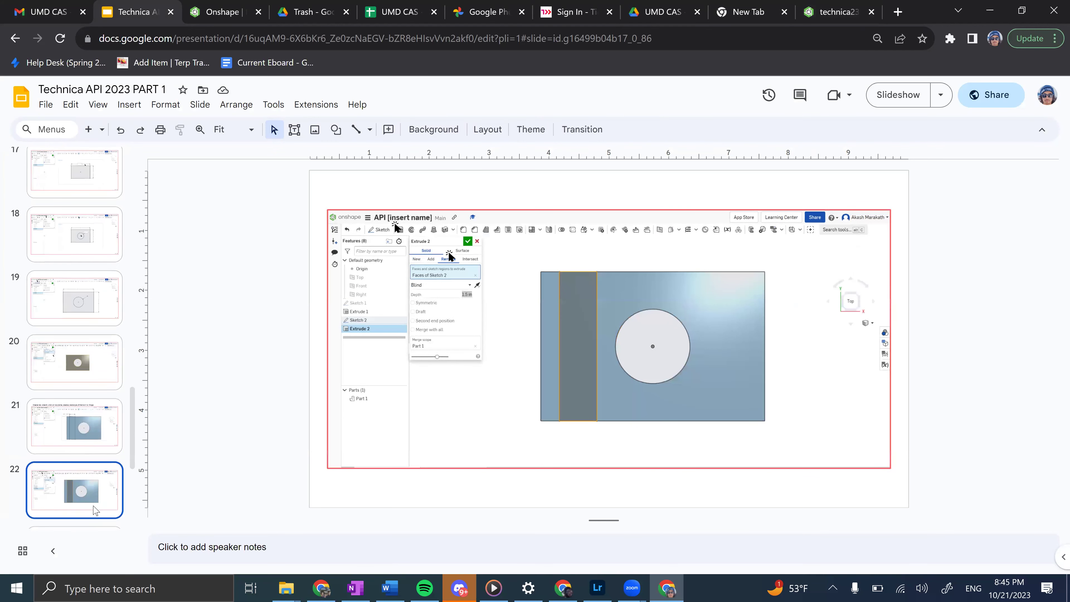
pyautogui.scroll(-5, 97, 510)
pyautogui.scroll(4, 94, 312)
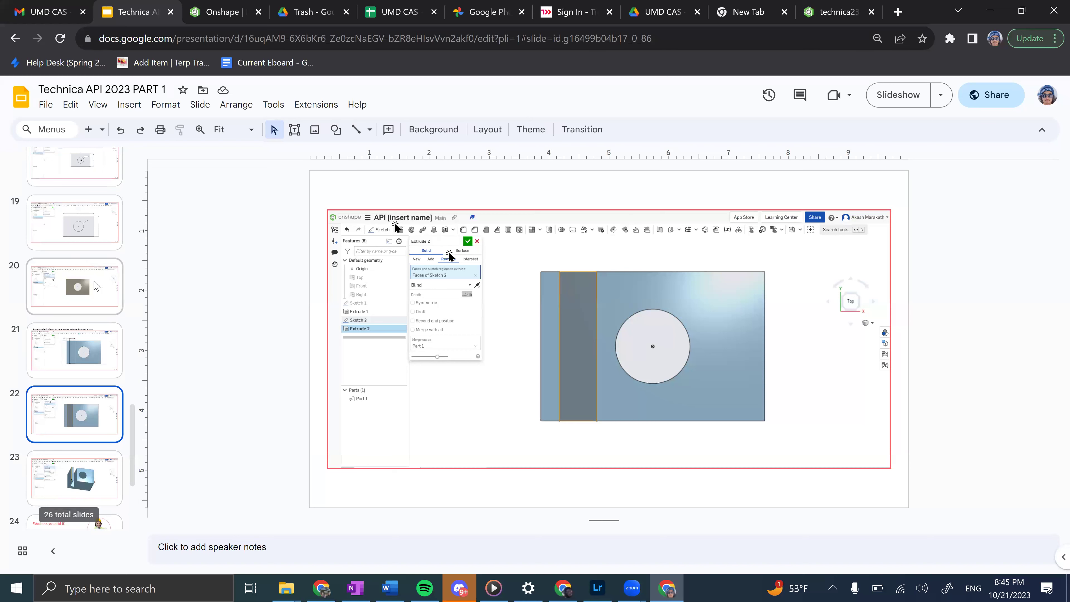
pyautogui.click(97, 303)
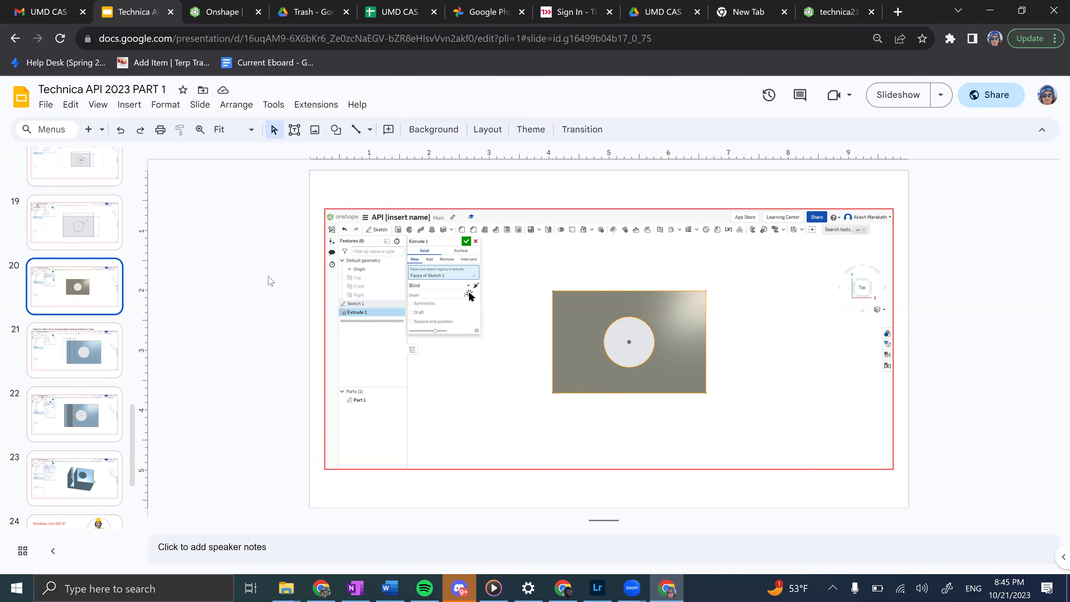
pyautogui.scroll(5, 58, 195)
pyautogui.click(84, 261)
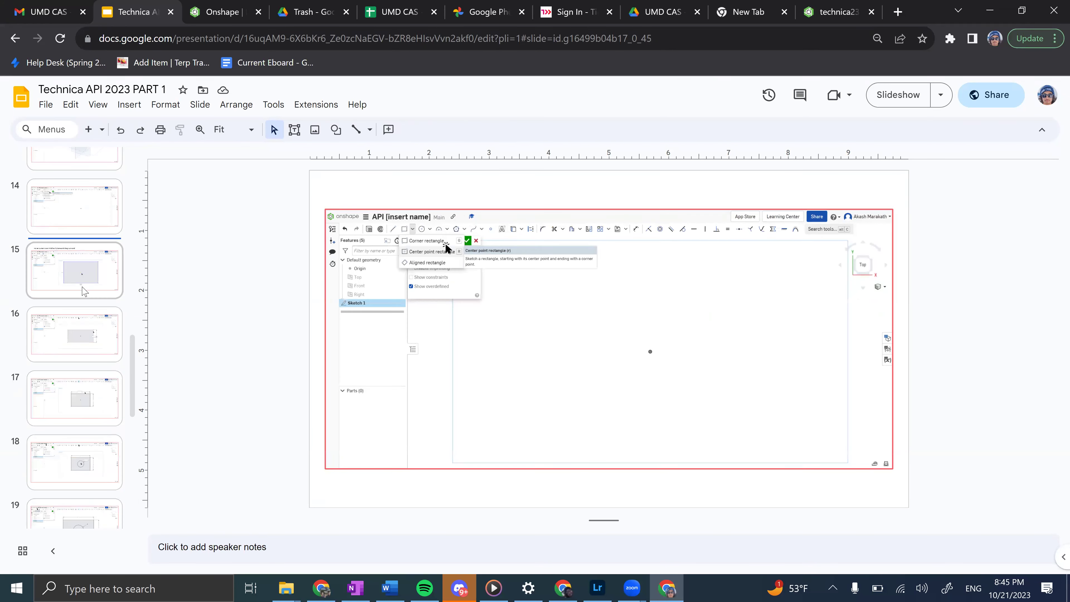
# Start an Extrude on Sketch 1 and change its Blind depth from 0.025 m to 2 m.
pyautogui.hotkey('ctrl', 'shift', 'Tab')
pyautogui.hotkey('ctrl', 'shift', 'Tab')
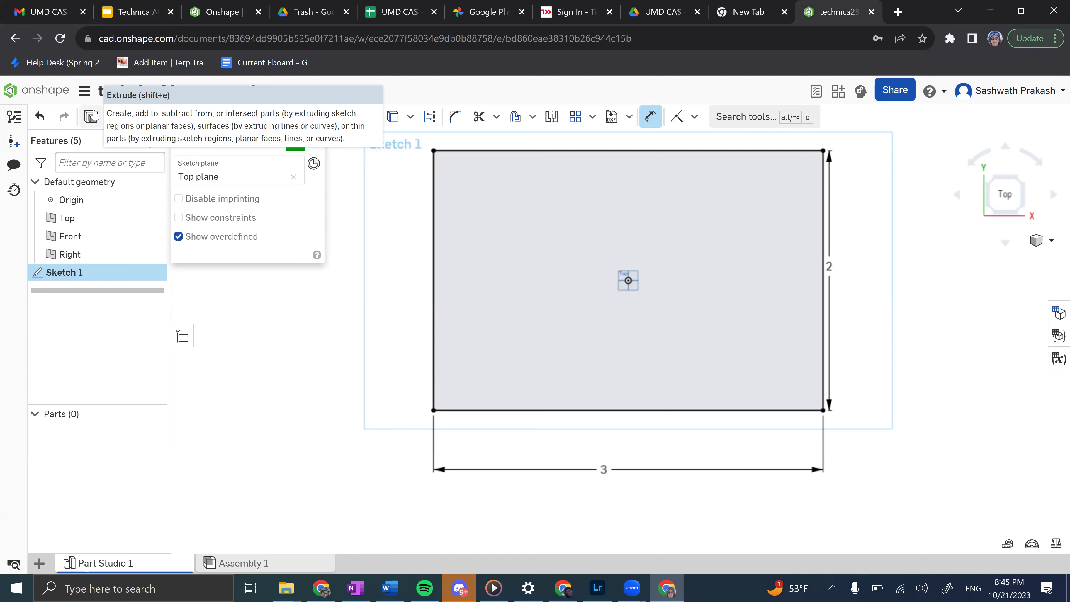
pyautogui.click(92, 116)
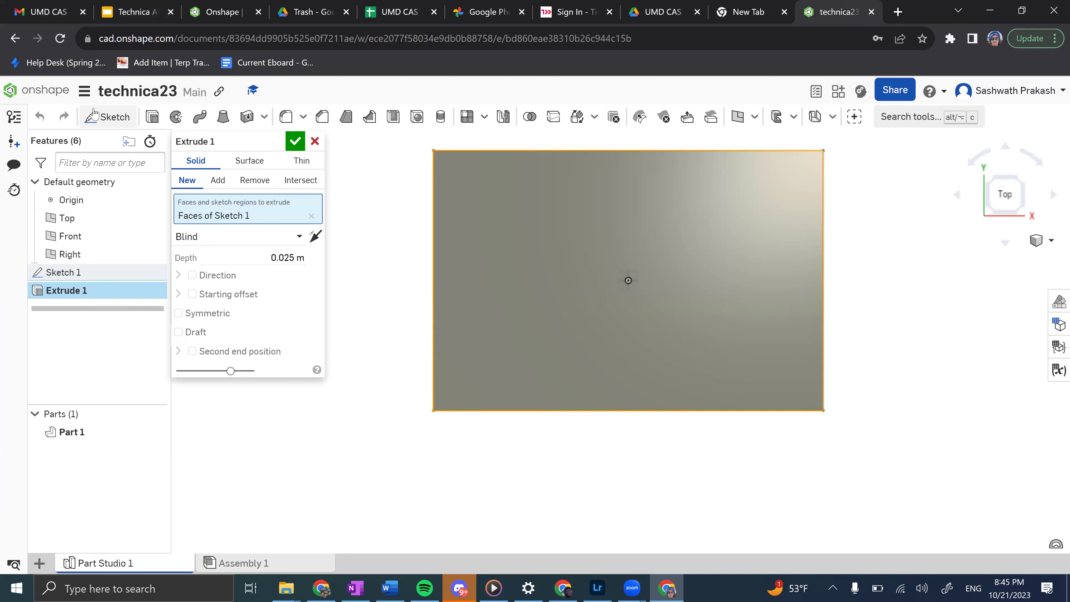
pyautogui.click(291, 257)
pyautogui.write('2')
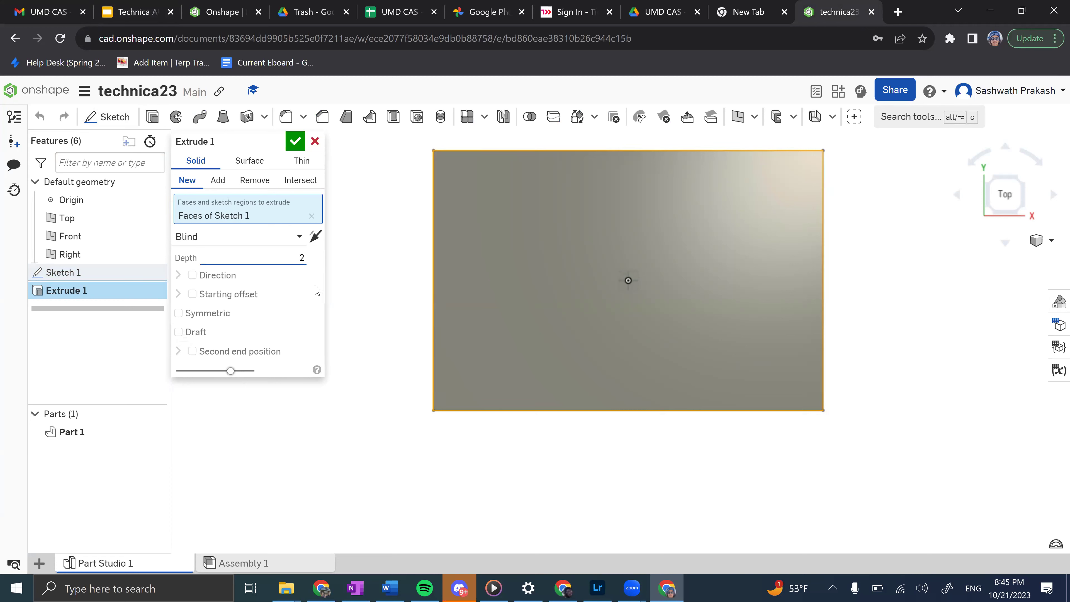
pyautogui.press('Return')
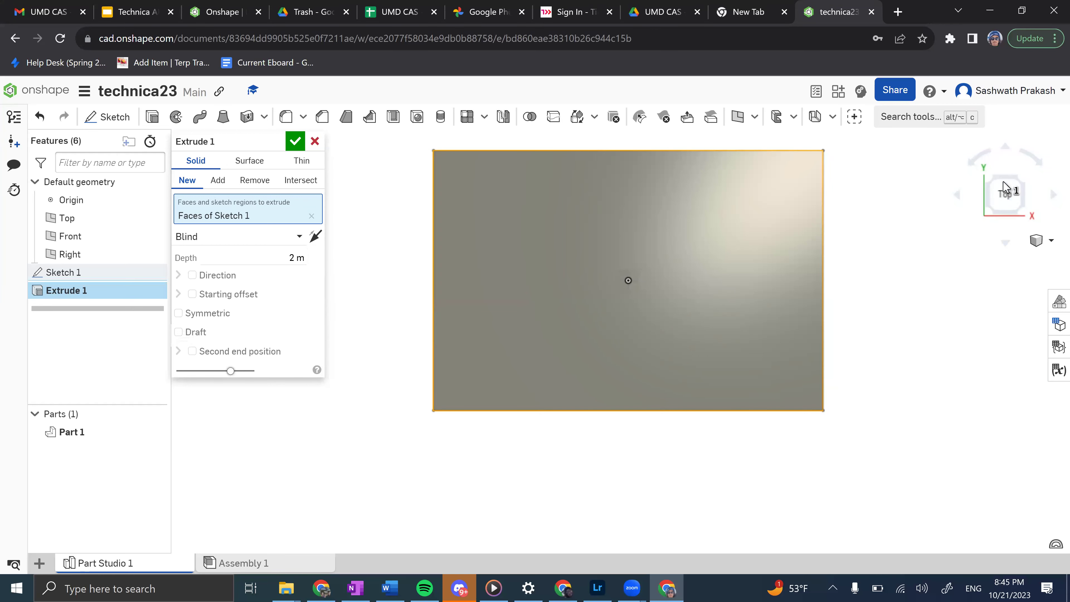
# Switch to an angled view and commit Extrude 1 as the 2 m deep Part 1.
pyautogui.click(1038, 240)
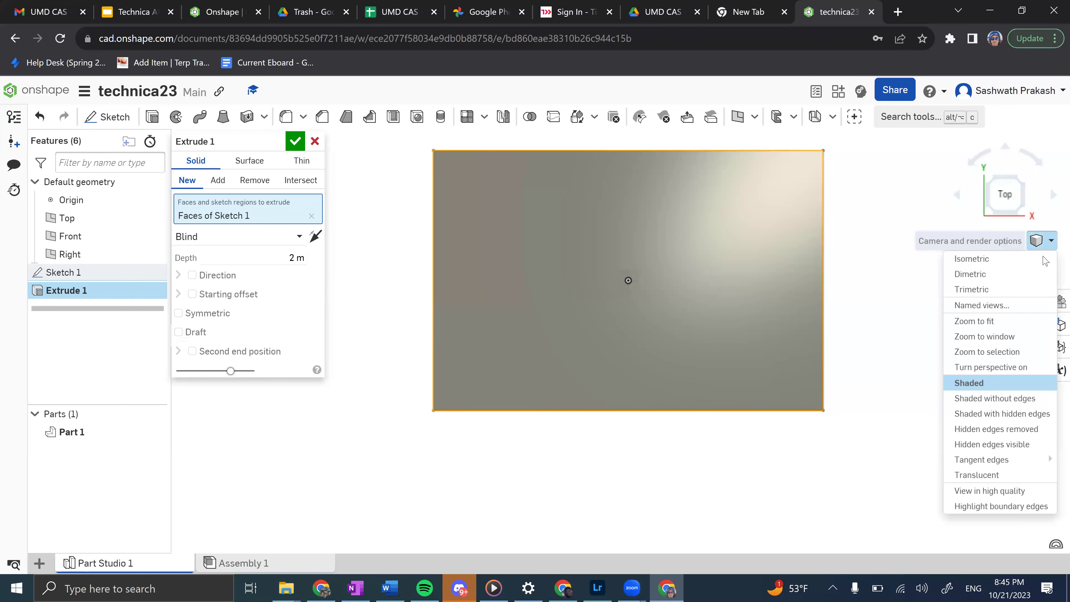
pyautogui.click(1034, 269)
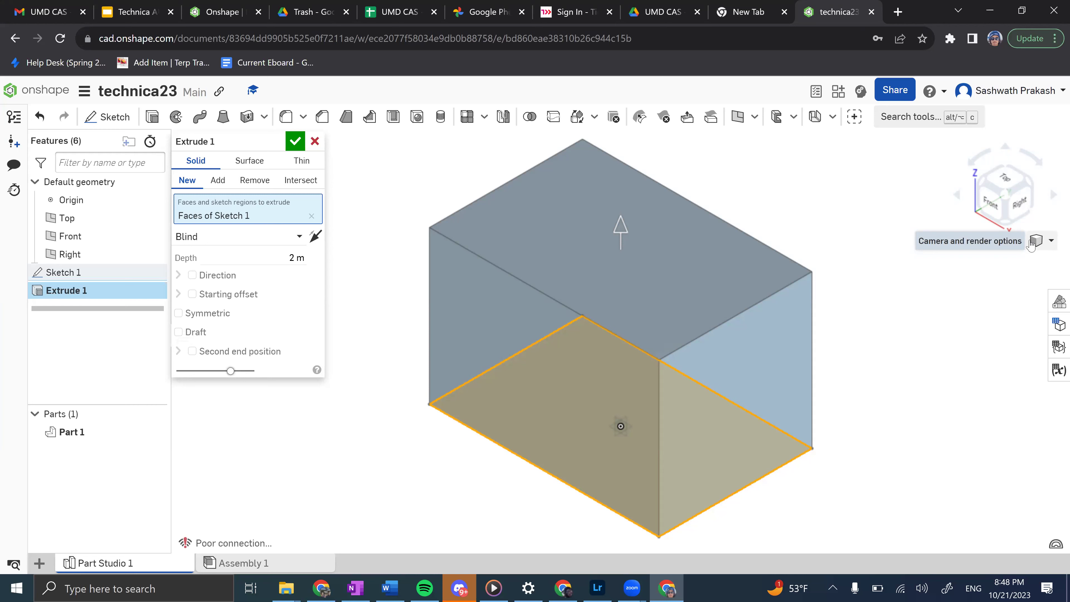
pyautogui.click(293, 143)
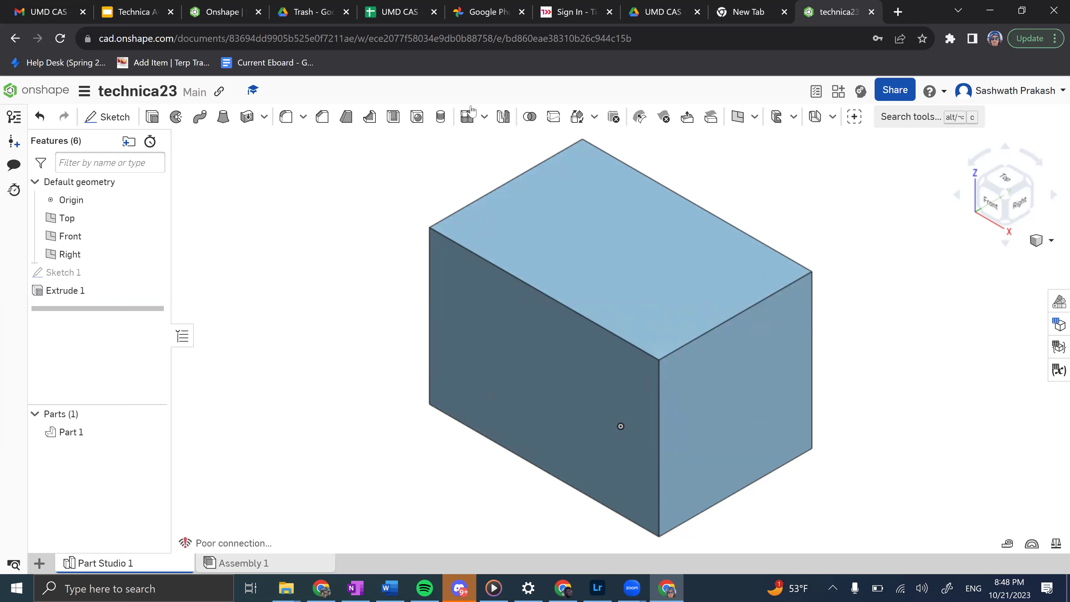
# Set the view to Isometric and switch to the Technica slide deck tab.
pyautogui.click(1052, 245)
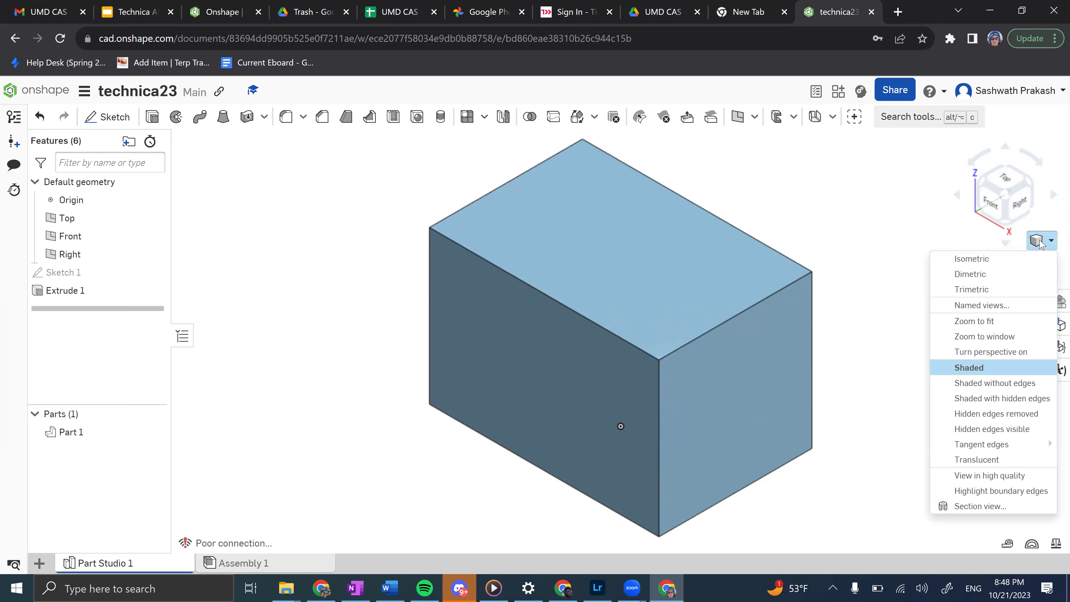
pyautogui.click(1015, 265)
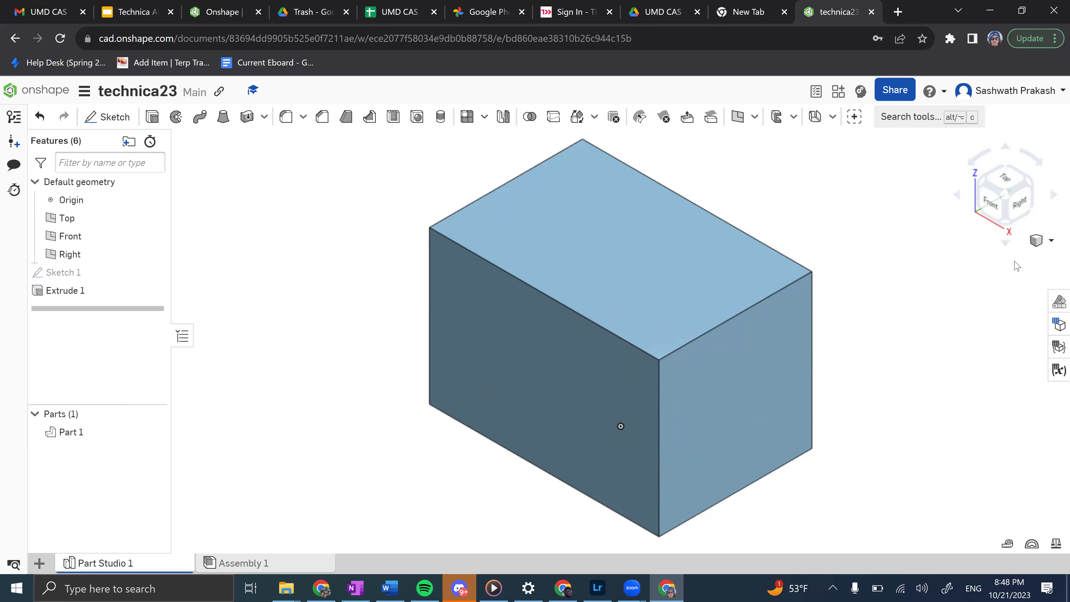
pyautogui.hotkey('ctrl', 'Tab')
pyautogui.hotkey('ctrl', 'Tab')
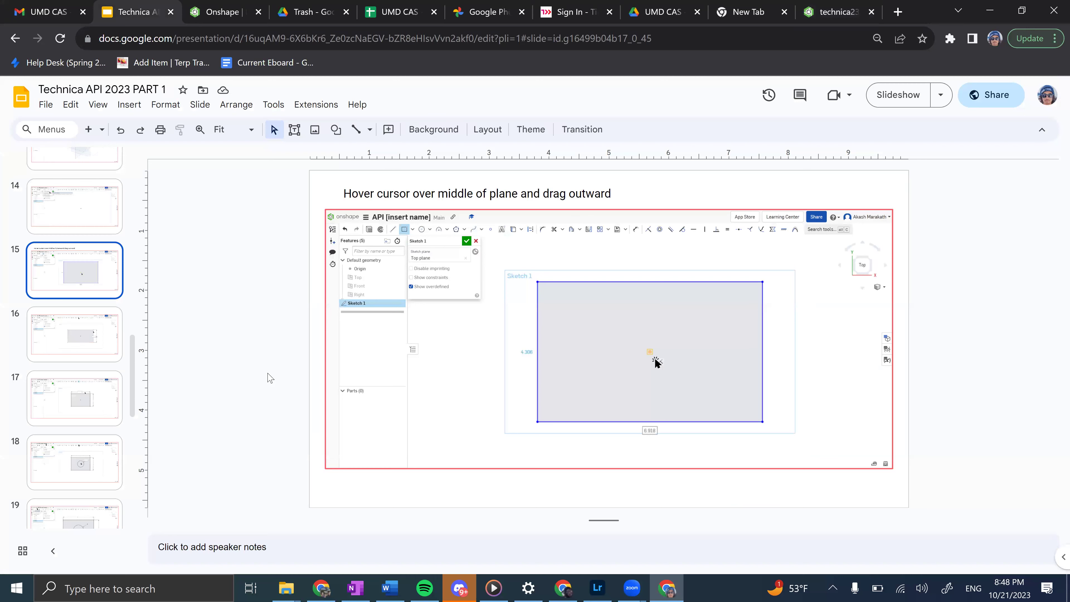
# Browse back from slide 23 to slide 21's new-sketch rectangle instructions, then switch windows toward Onshape.
pyautogui.scroll(-10, 108, 385)
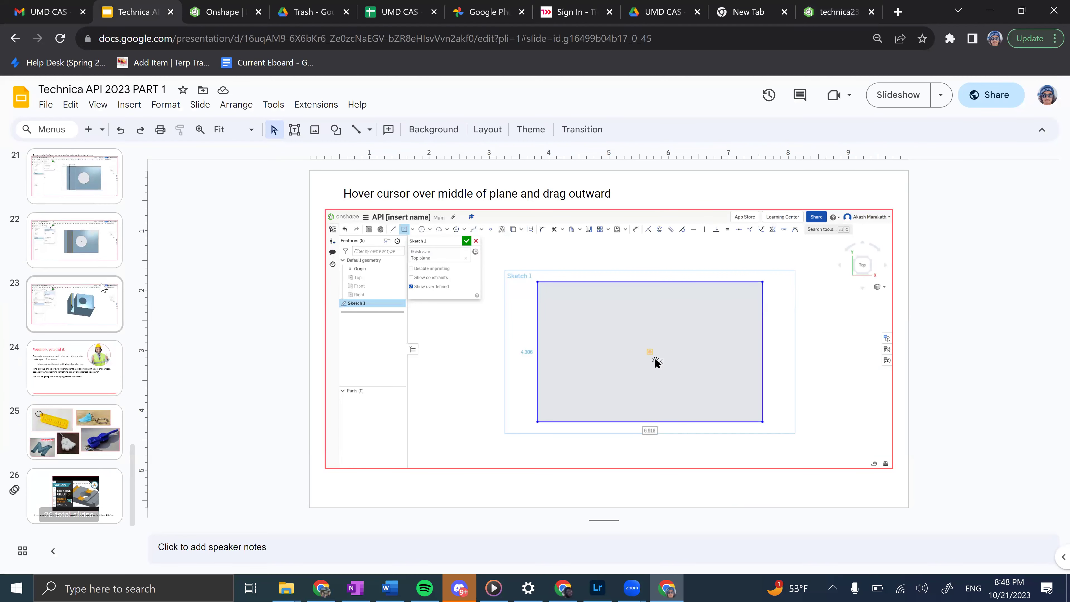
pyautogui.click(100, 302)
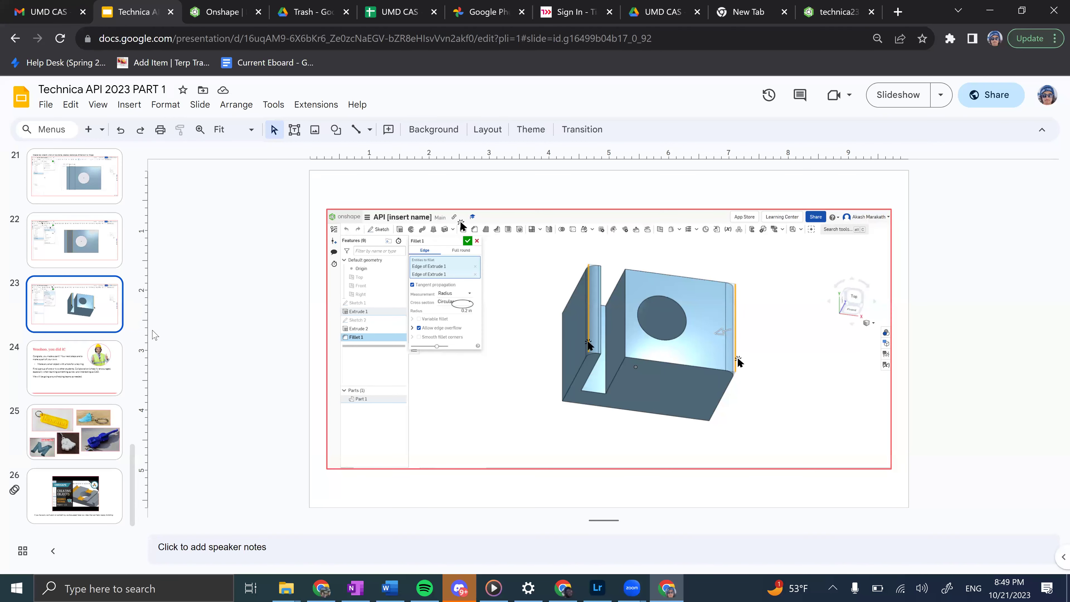
pyautogui.click(101, 239)
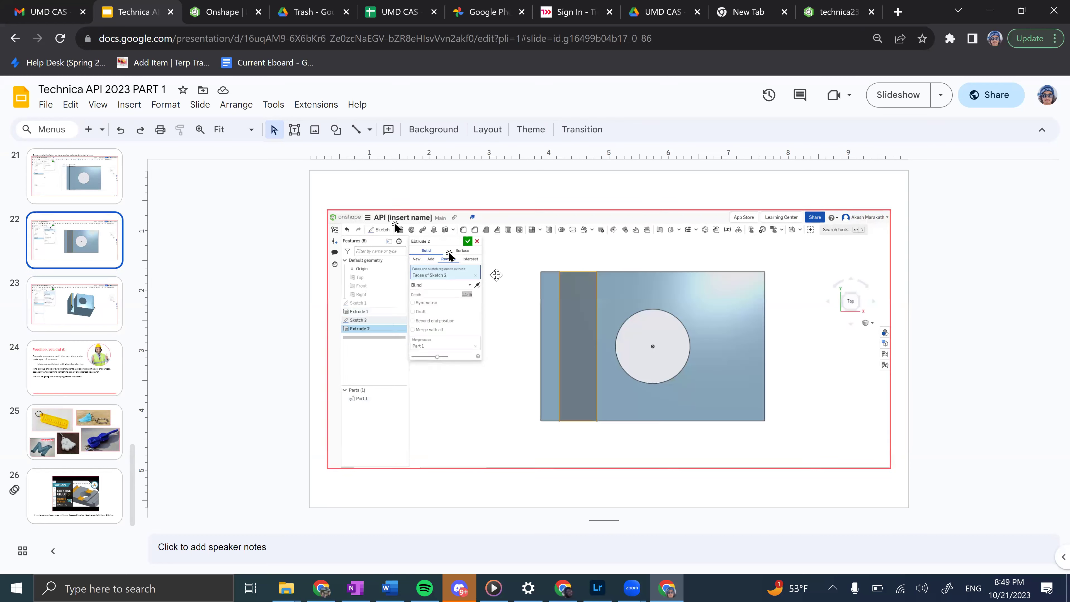
pyautogui.click(84, 199)
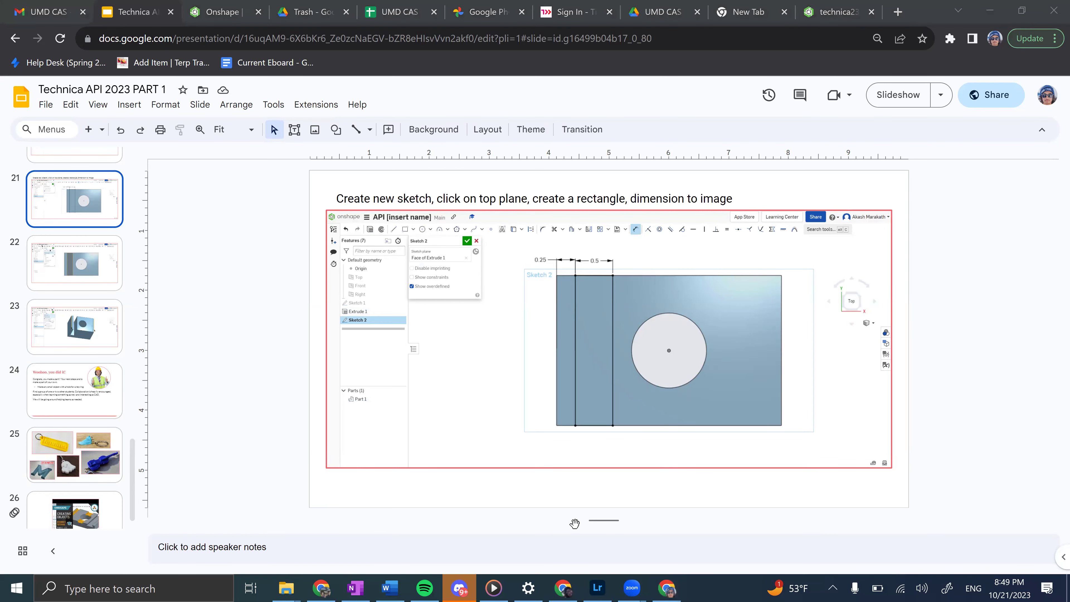
pyautogui.hotkey('alt', 'Tab')
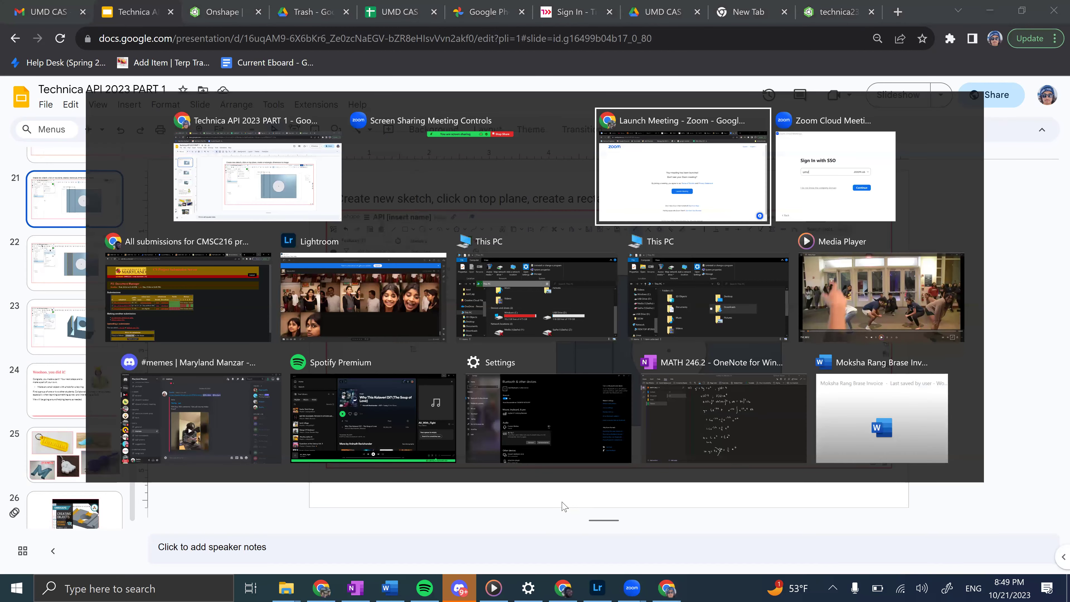
# Start Sketch 2 on the block's top face and view it normal to the sketch plane.
pyautogui.hotkey('ctrl', '9')
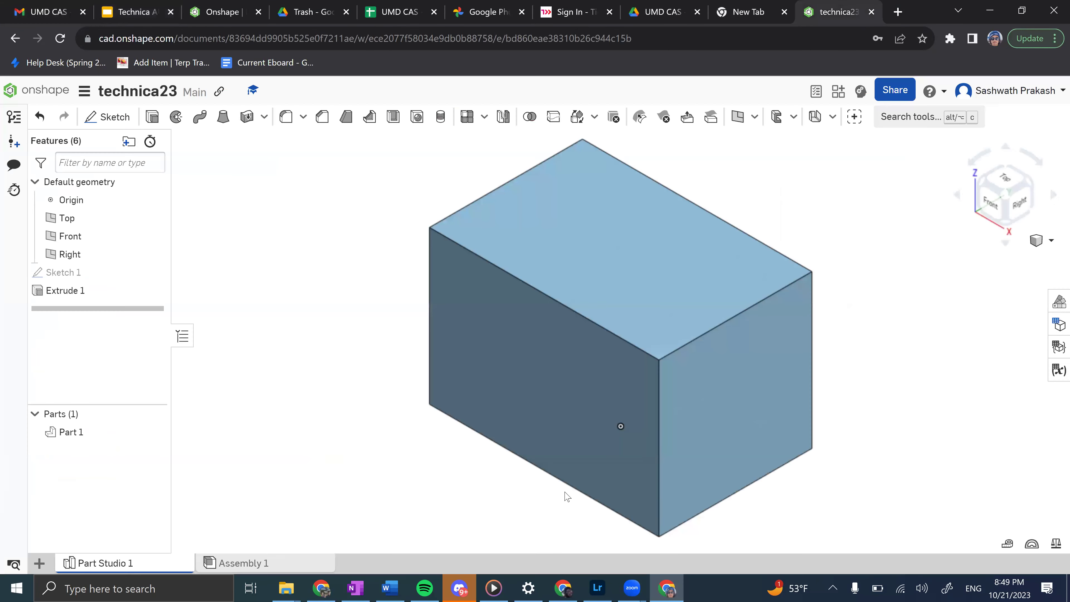
pyautogui.click(114, 118)
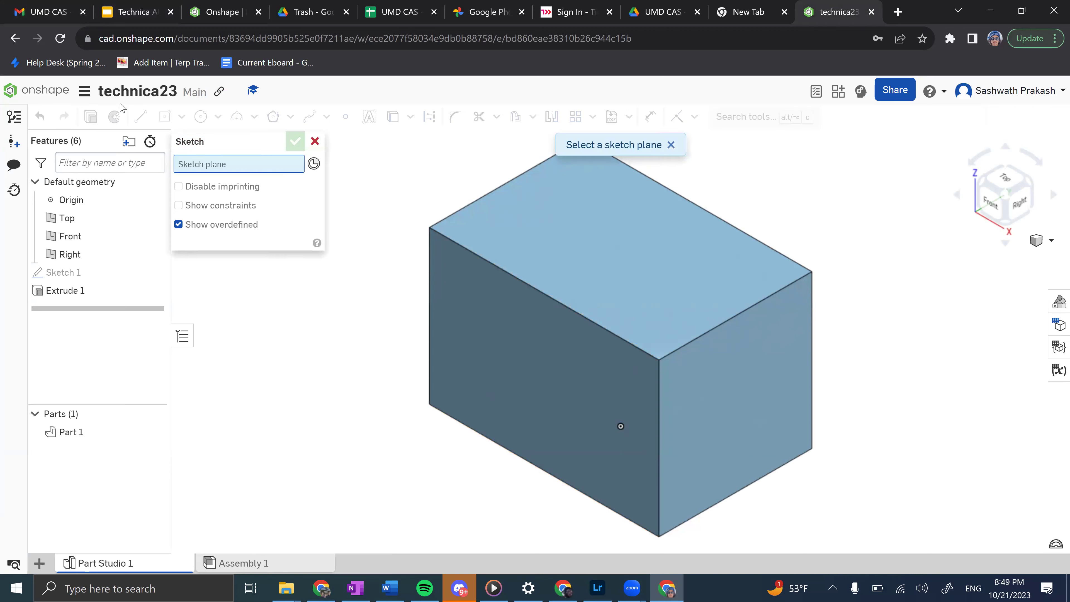
pyautogui.click(517, 236)
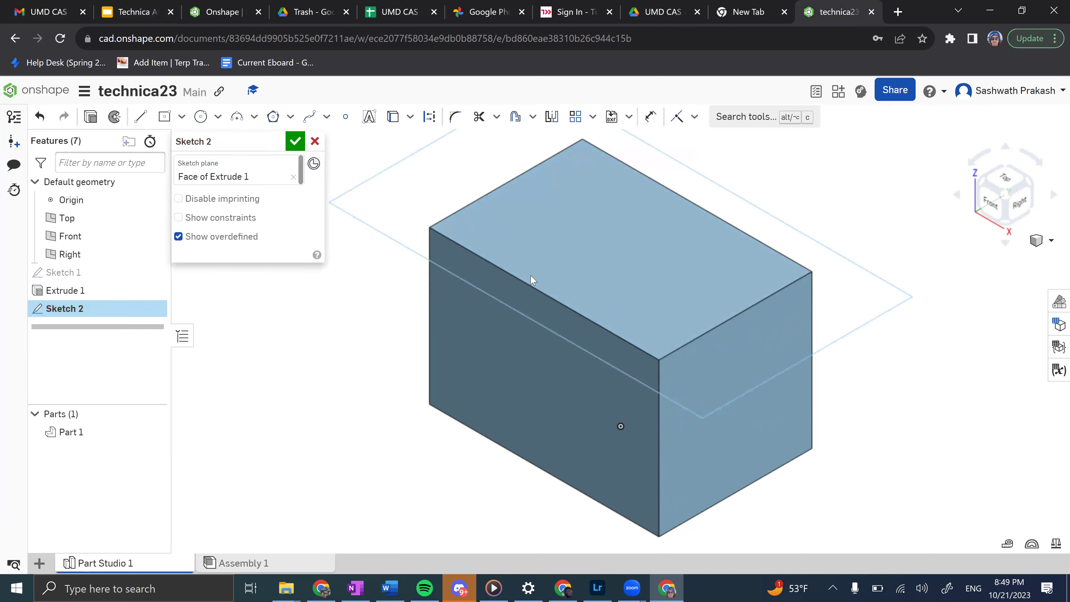
pyautogui.press('n')
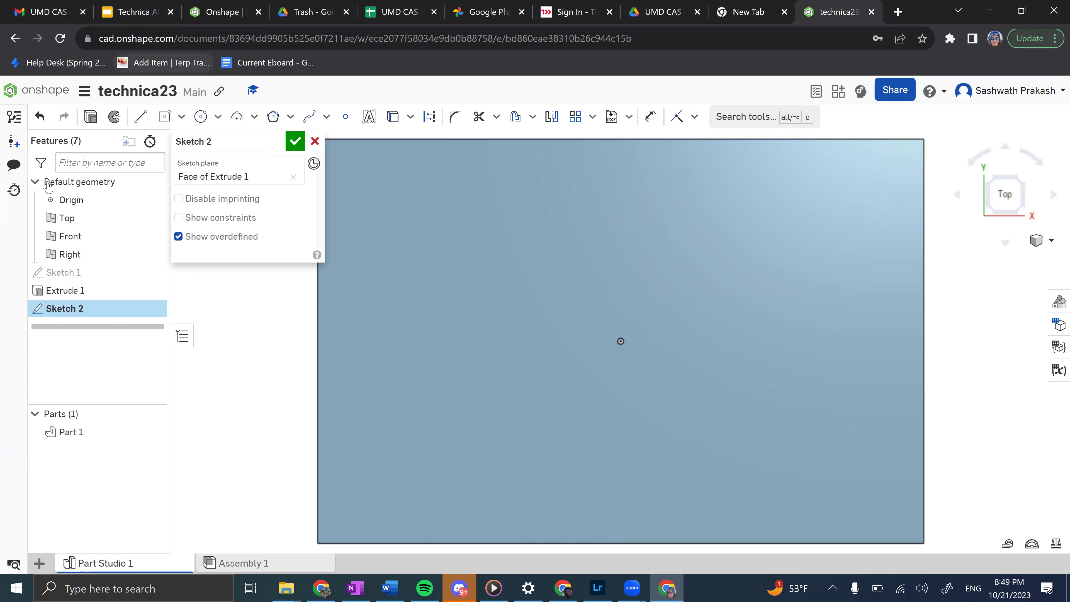
# Draw a corner rectangle from the top face's top edge down to its bottom edge.
pyautogui.click(182, 118)
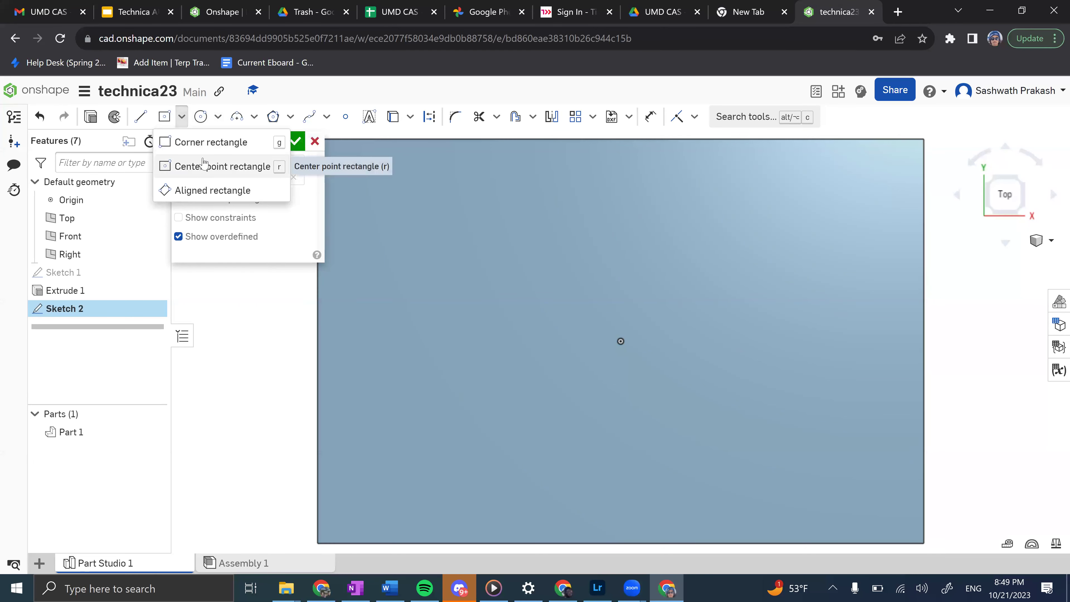
pyautogui.click(207, 143)
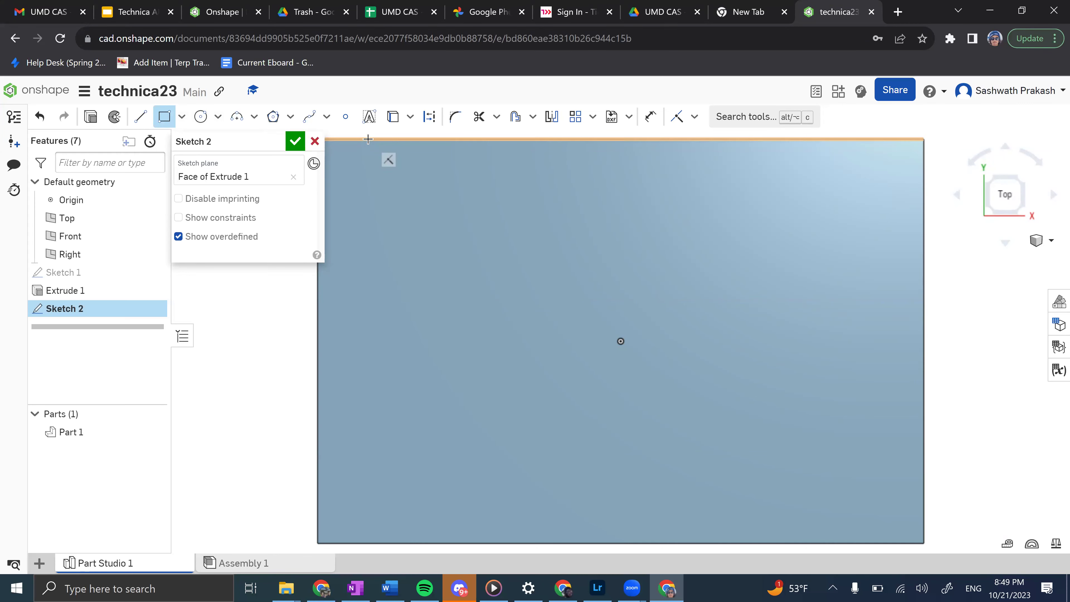
pyautogui.click(369, 139)
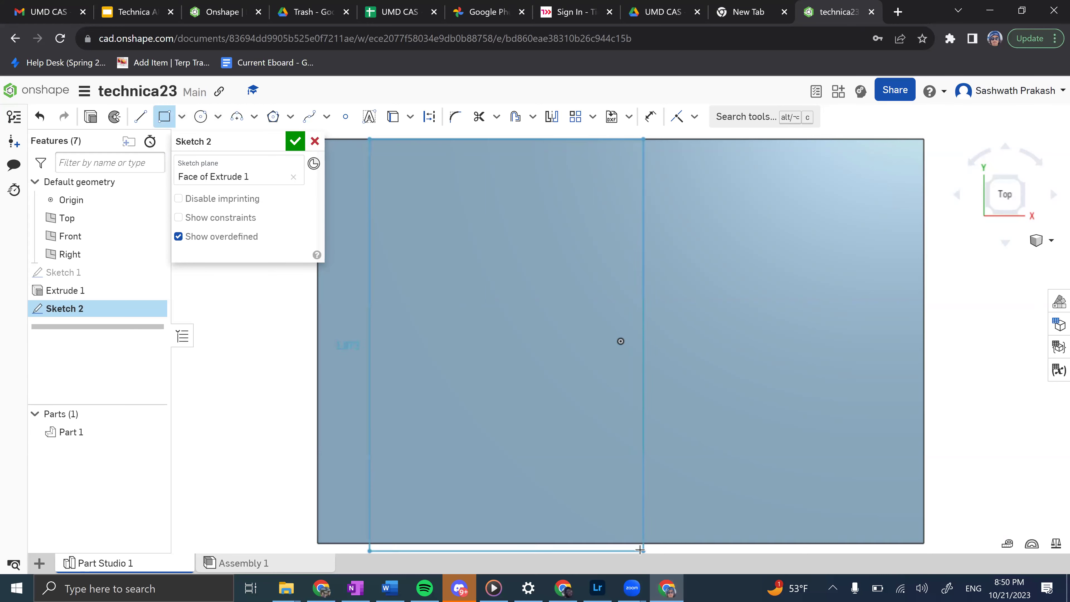
pyautogui.click(630, 544)
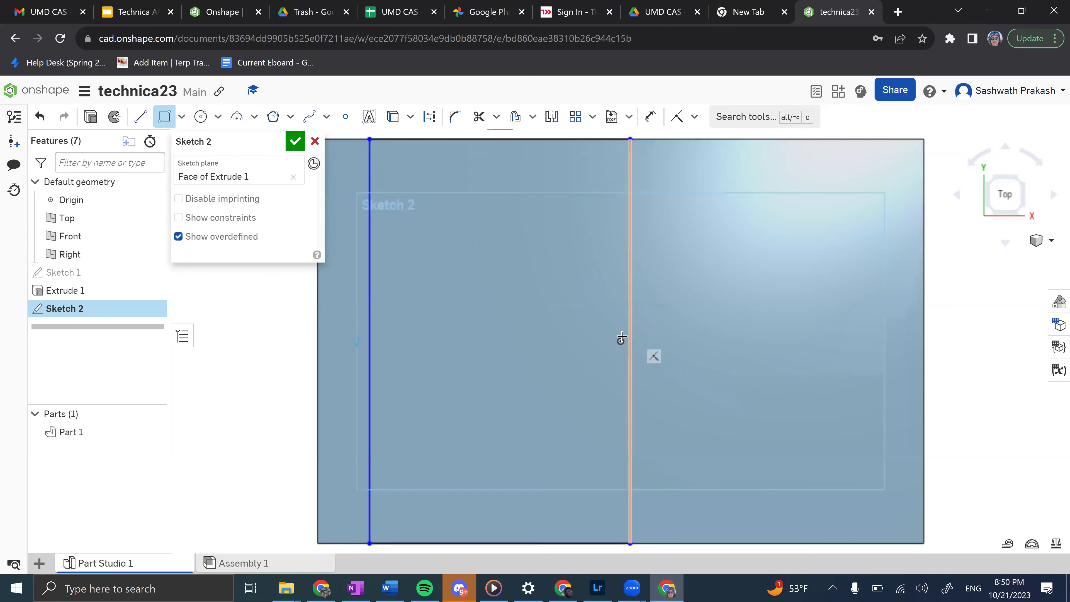
pyautogui.click(657, 123)
pyautogui.scroll(3, 685, 213)
pyautogui.scroll(-8, 685, 215)
pyautogui.scroll(3, 685, 215)
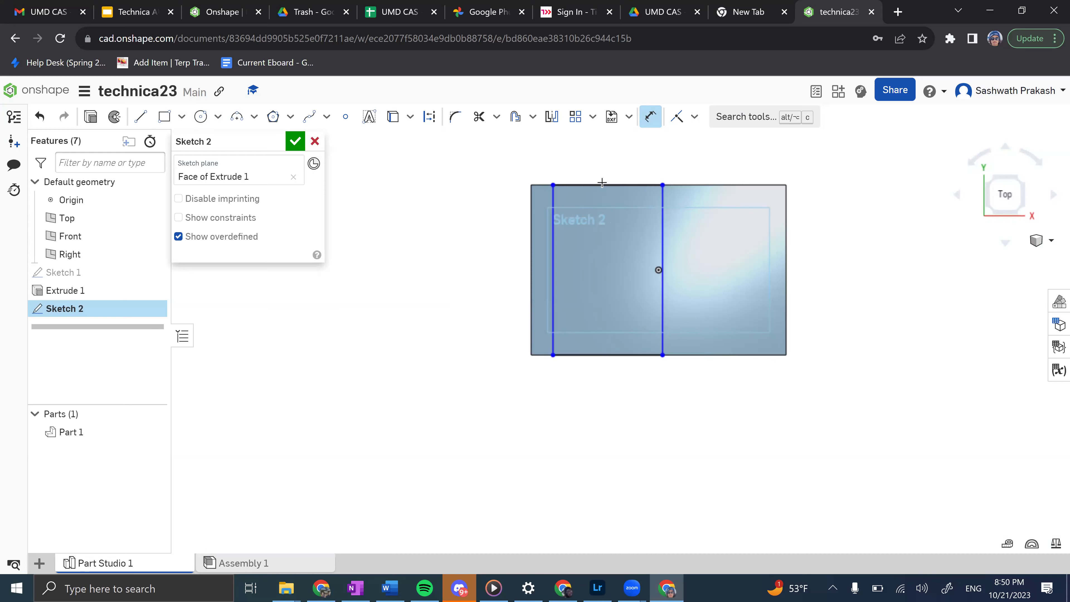
# Dimension the strip's two vertical lines to a width of 0.5.
pyautogui.hotkey('ctrl', '1')
pyautogui.hotkey('ctrl', '2')
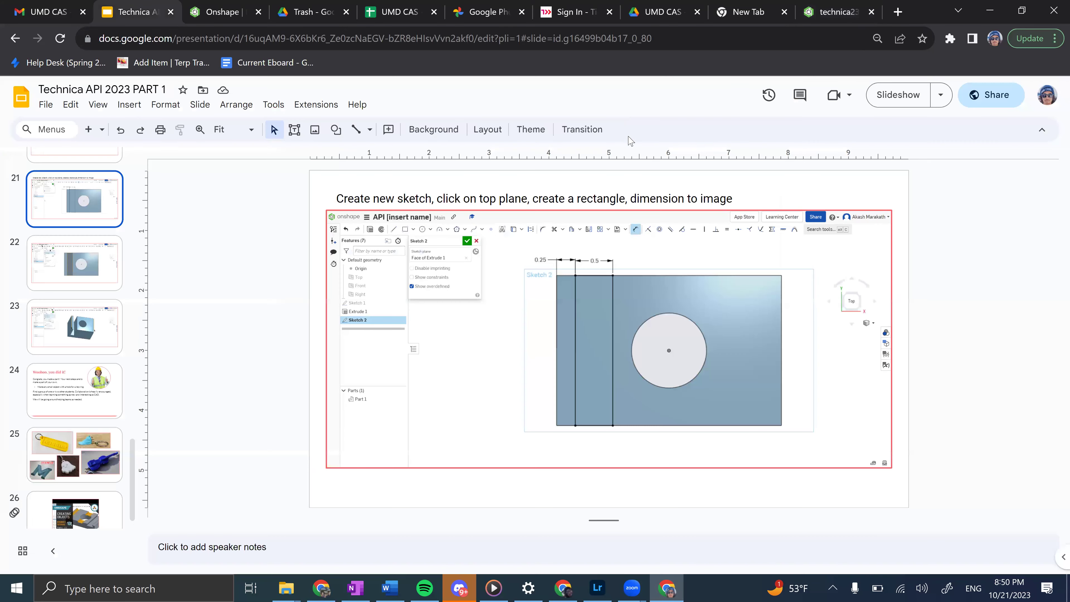
pyautogui.hotkey('ctrl', '9')
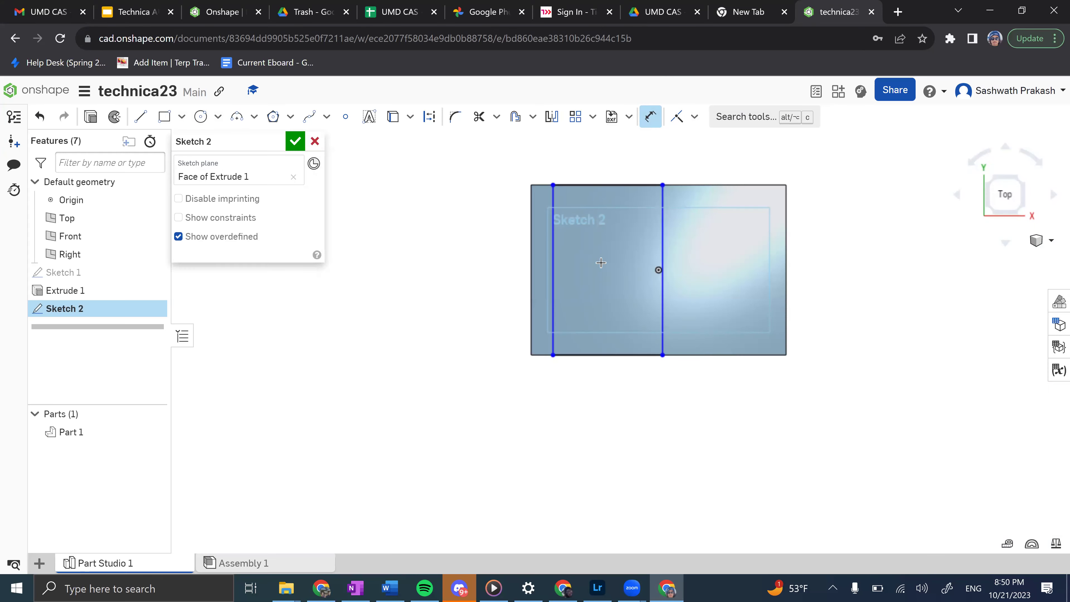
pyautogui.click(555, 240)
pyautogui.click(663, 232)
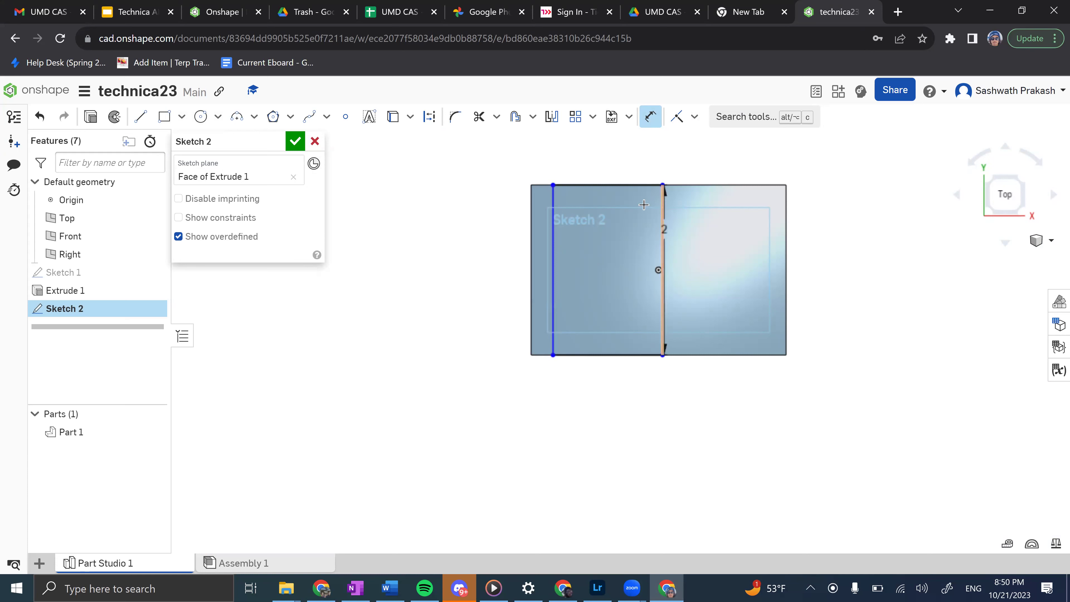
pyautogui.click(605, 153)
pyautogui.write('0.5')
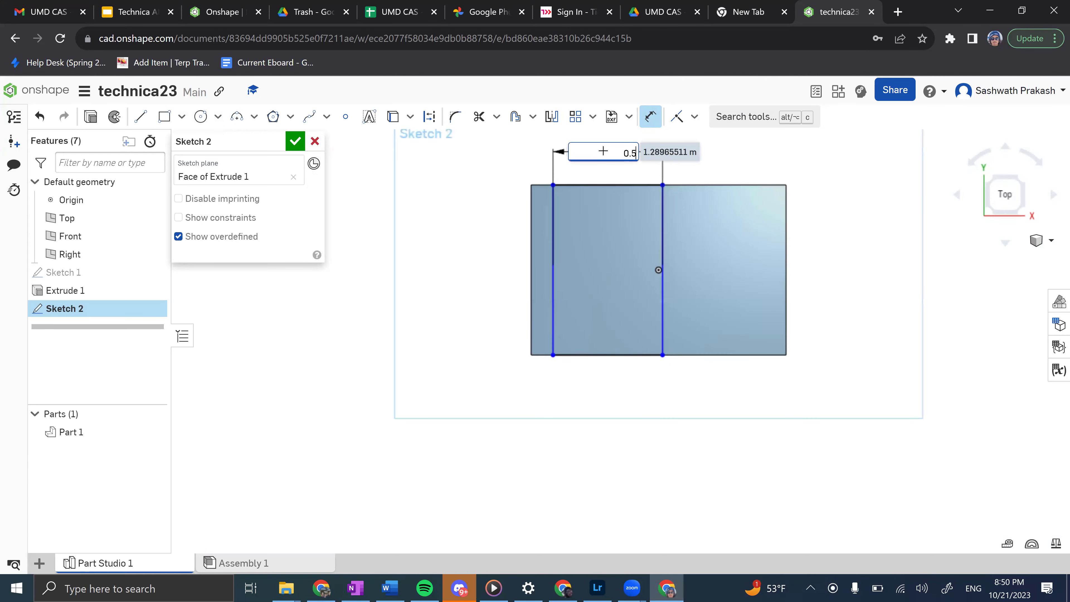
pyautogui.press('Return')
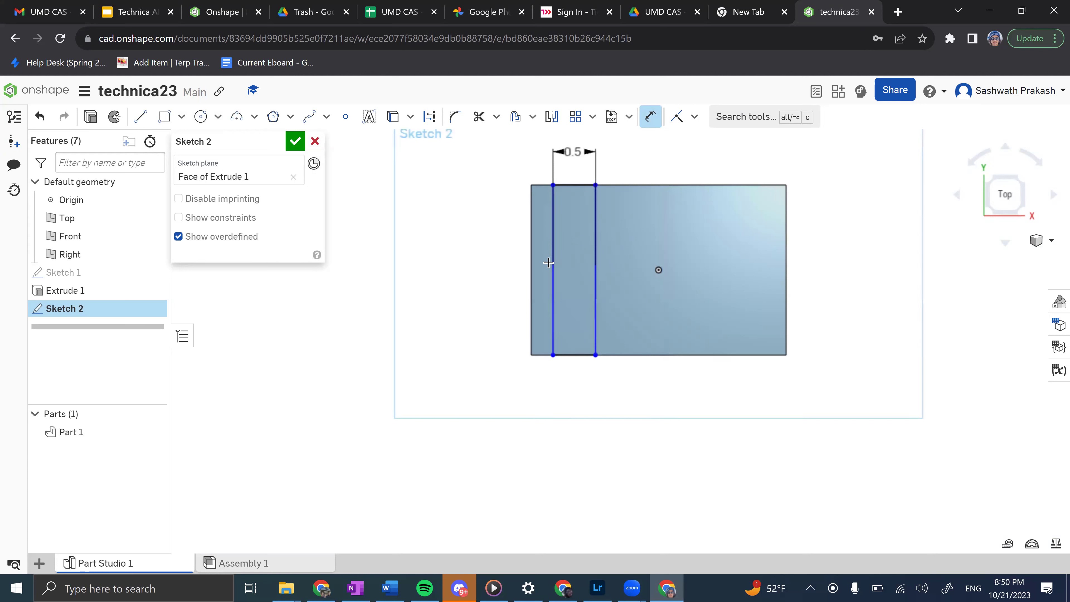
# Dimension the strip's left line 0.257 from the block's left edge.
pyautogui.click(552, 265)
pyautogui.click(531, 261)
pyautogui.click(471, 387)
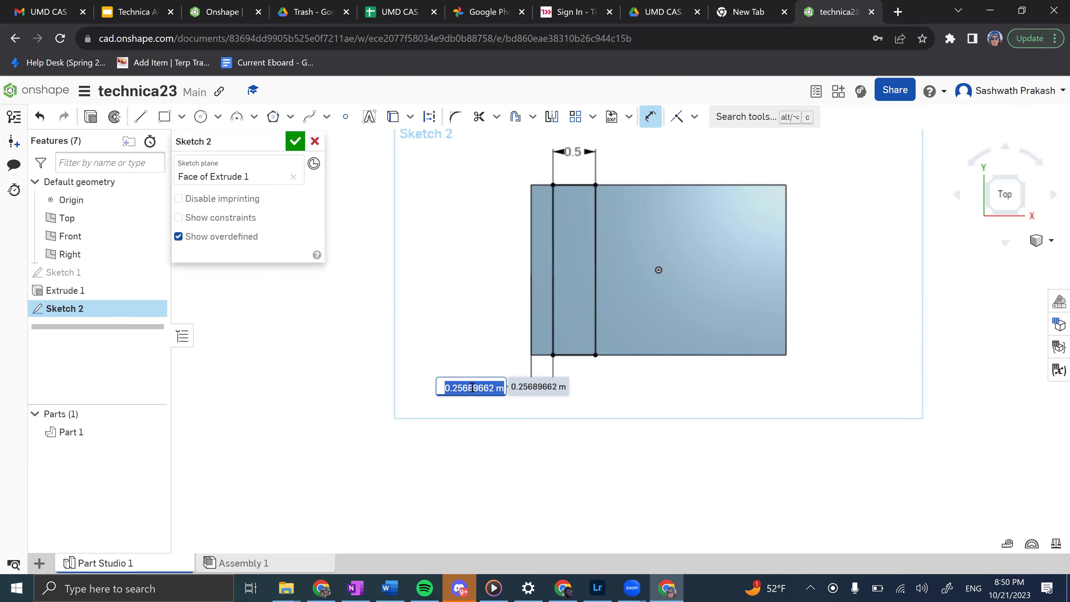
pyautogui.write('0.257')
pyautogui.press('Return')
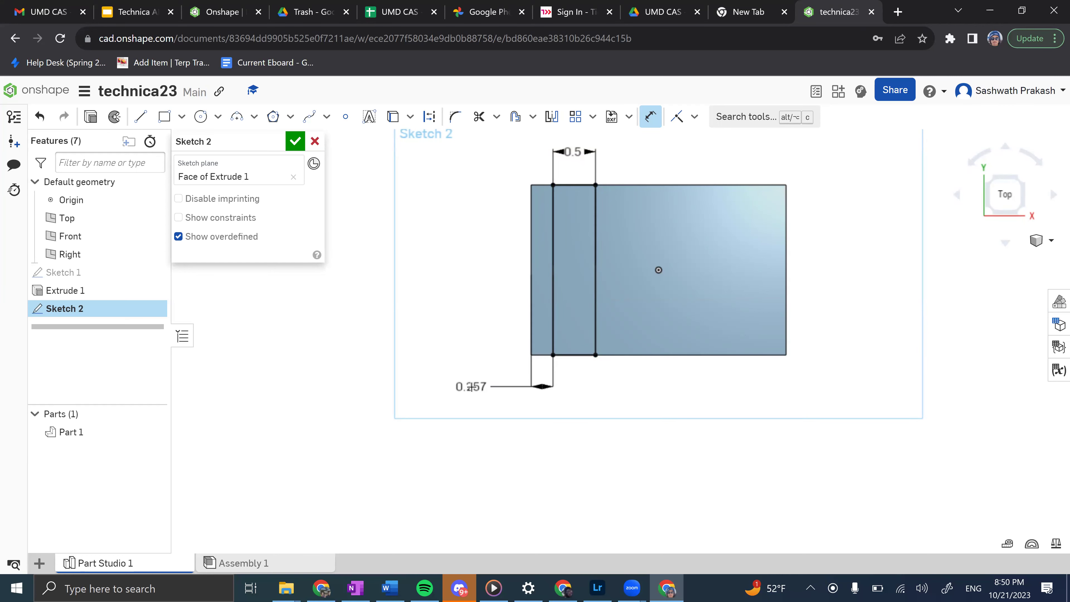
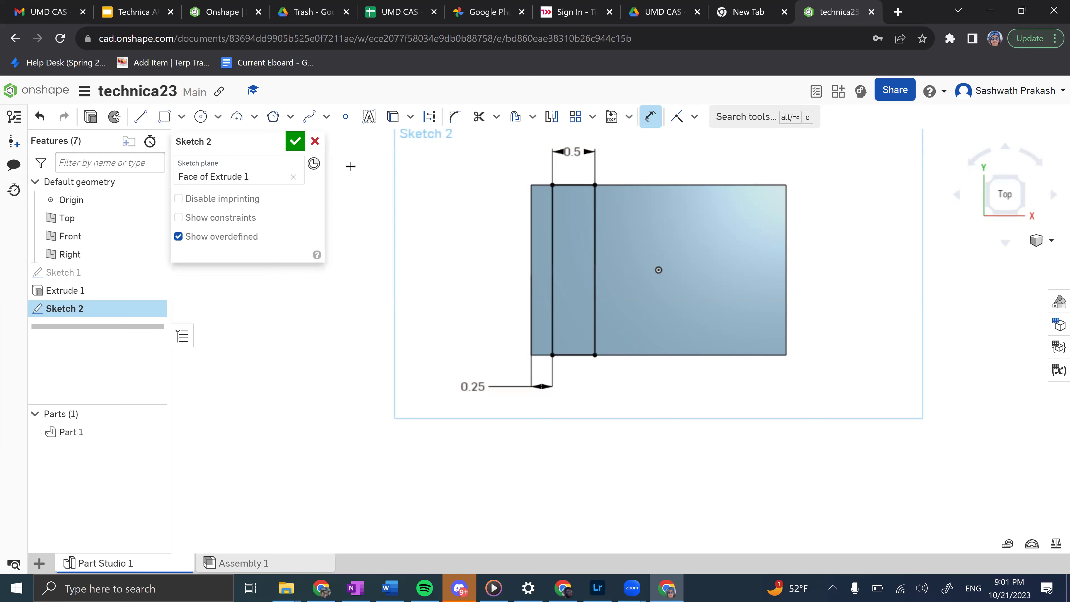
# Accept Sketch 2, reopen it, and start Extrude 2 from its strip region.
pyautogui.click(295, 141)
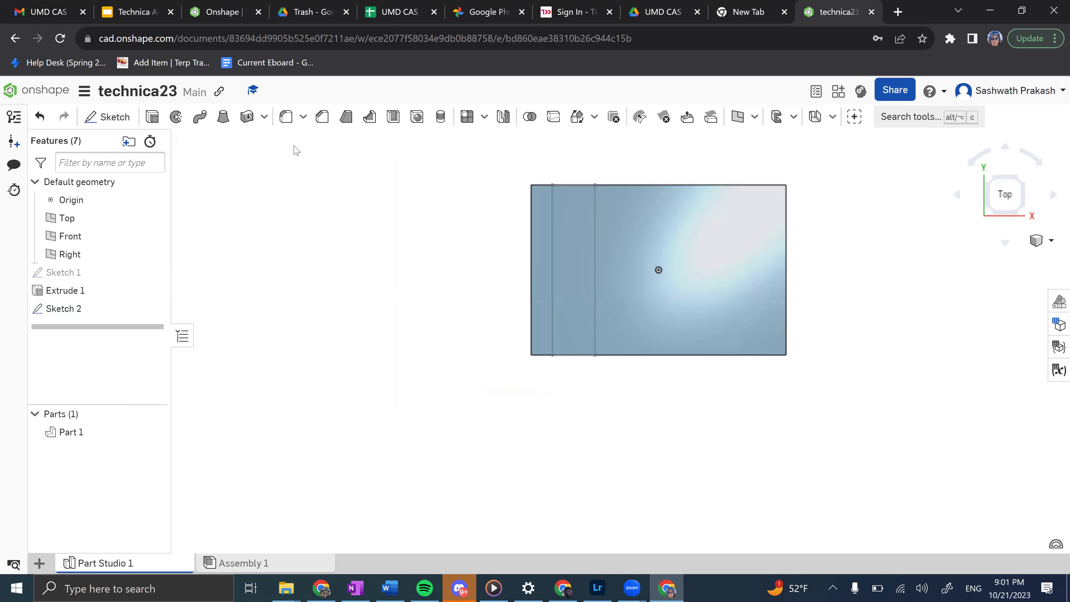
pyautogui.click(84, 92)
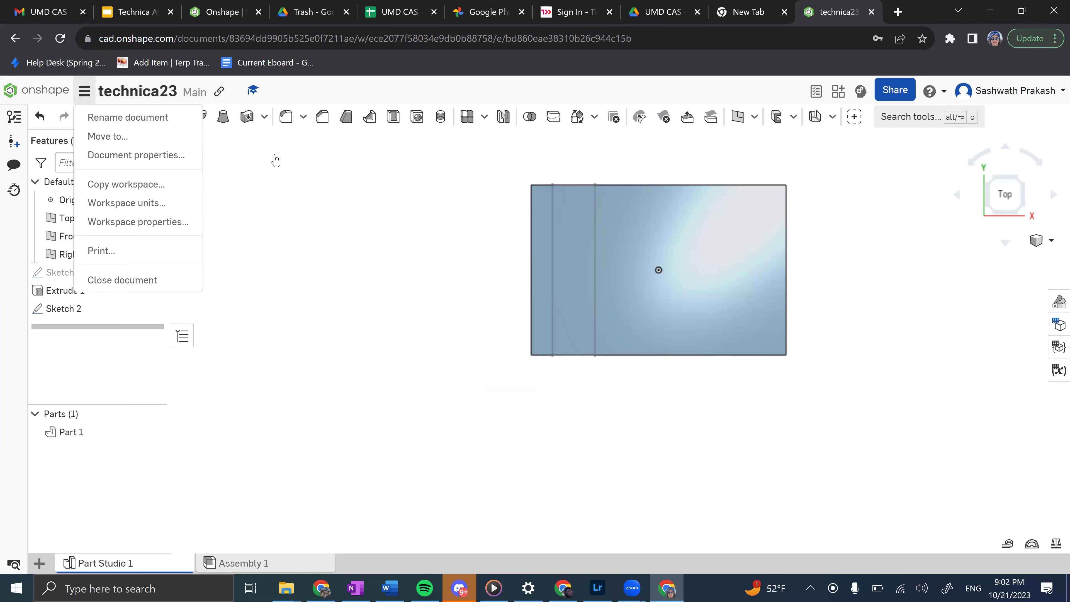
pyautogui.click(290, 168)
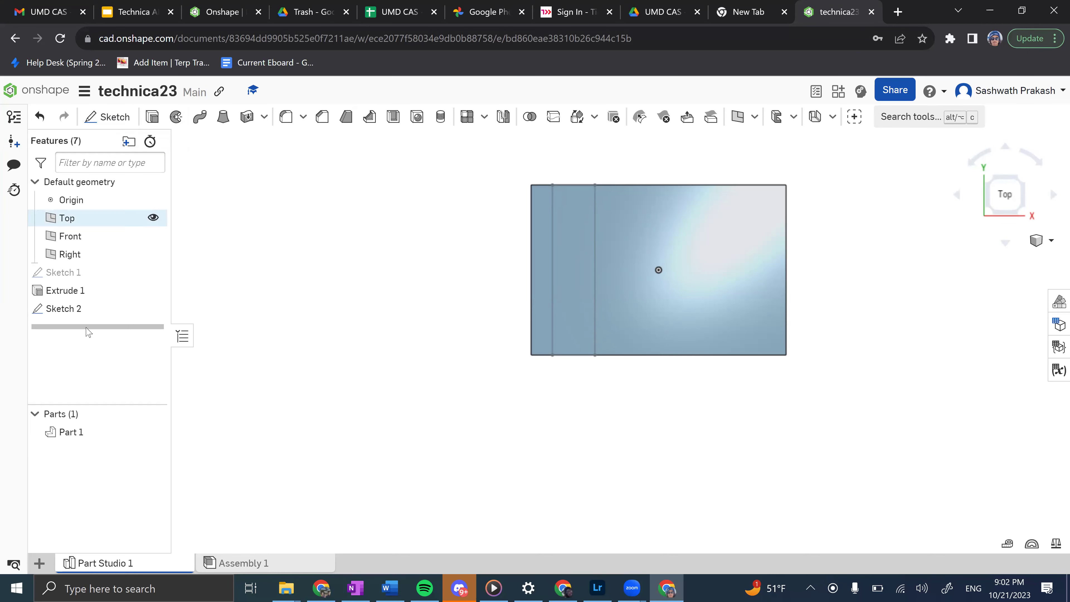
pyautogui.doubleClick(74, 310)
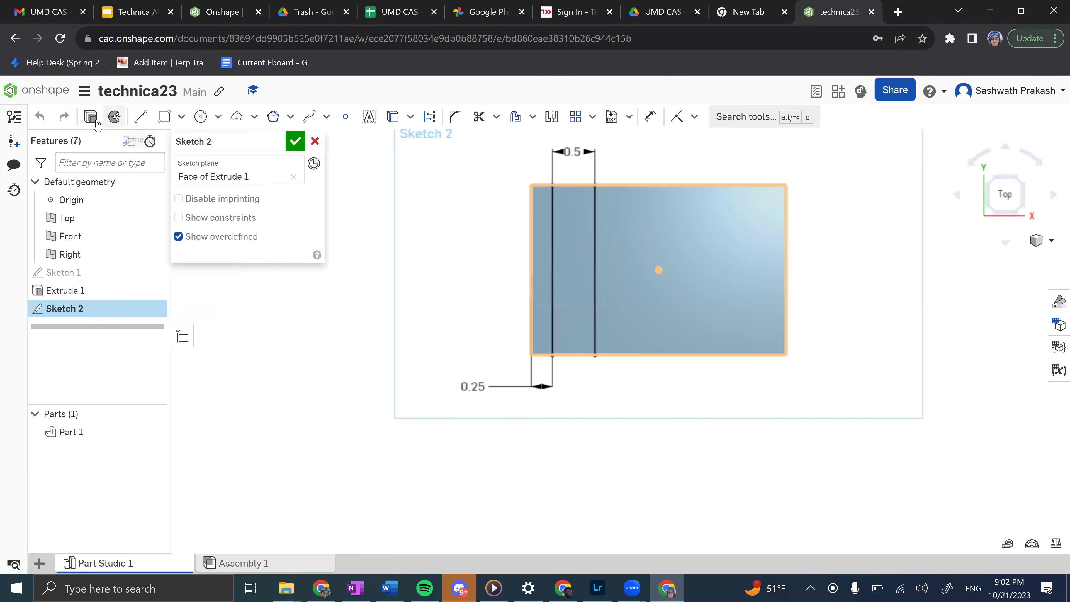
pyautogui.click(96, 121)
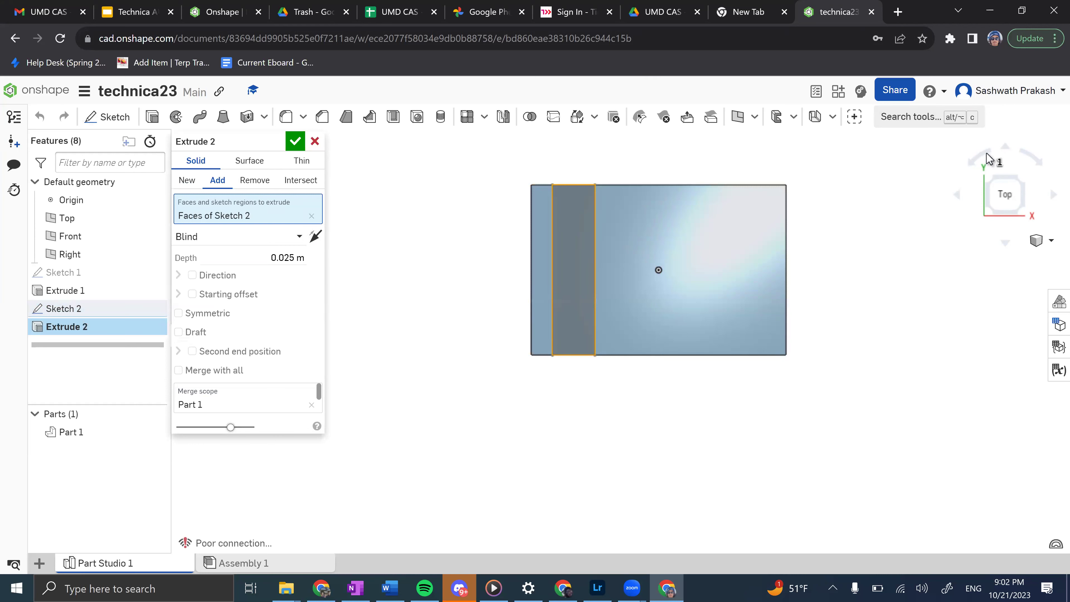
# In an isometric view, set Extrude 2 to a Blind Remove cut and select its depth field.
pyautogui.click(1044, 245)
pyautogui.click(1027, 259)
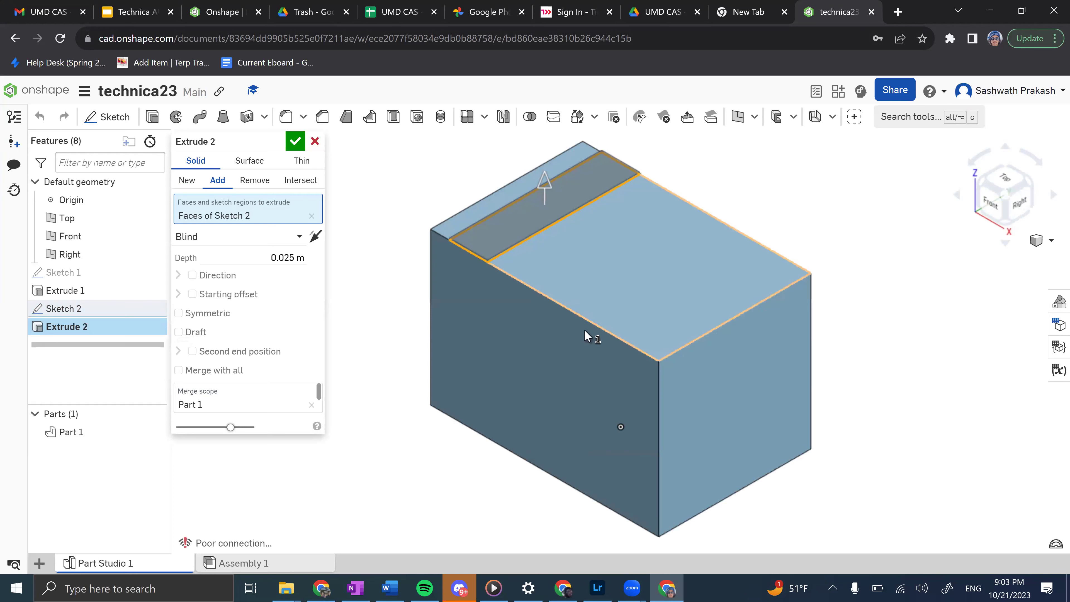
pyautogui.click(268, 239)
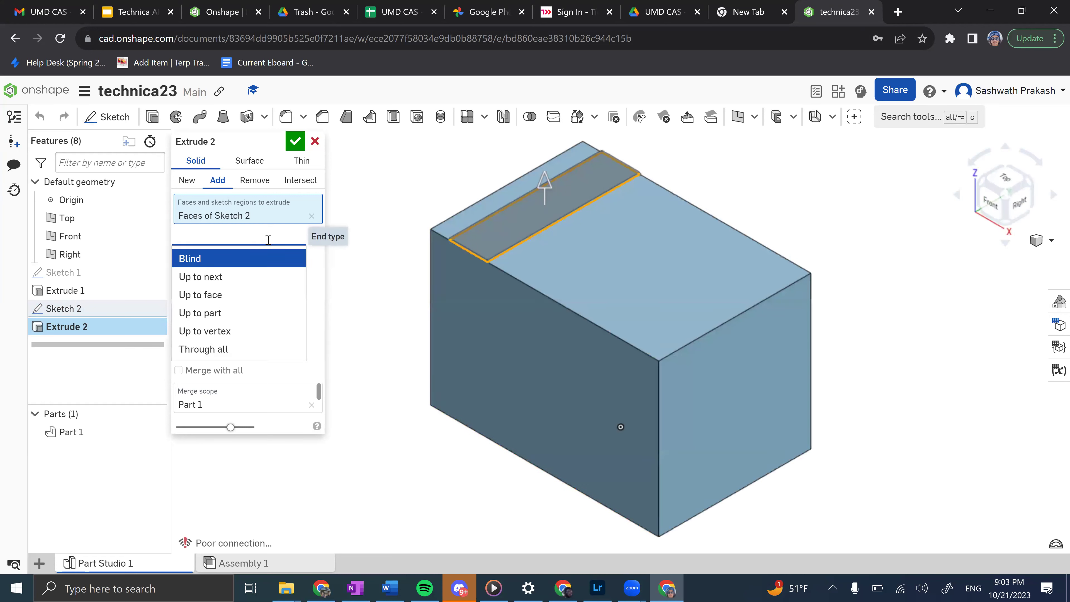
pyautogui.click(319, 272)
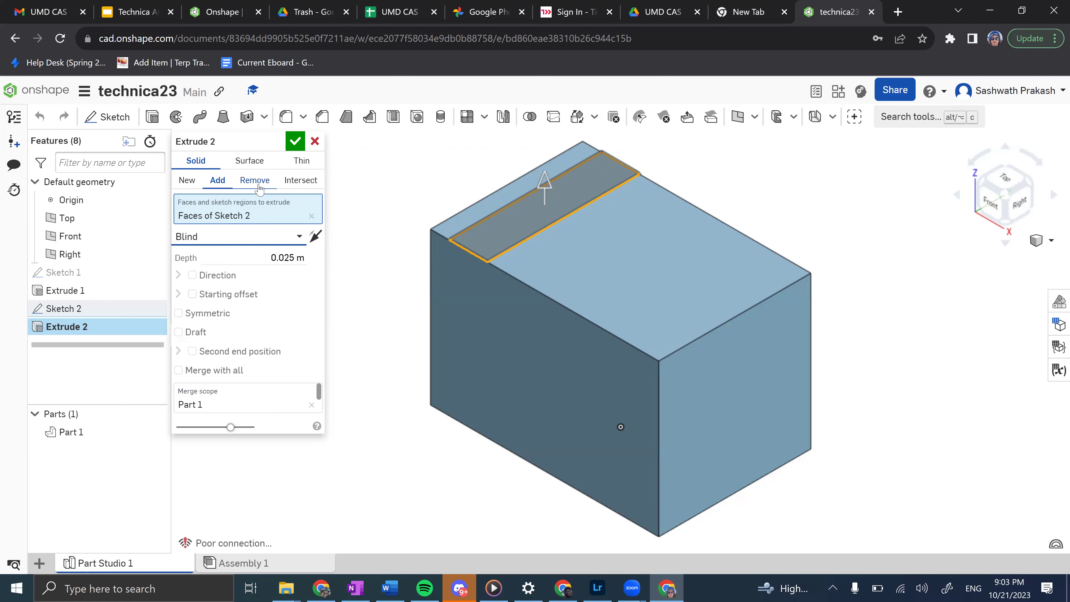
pyautogui.click(267, 186)
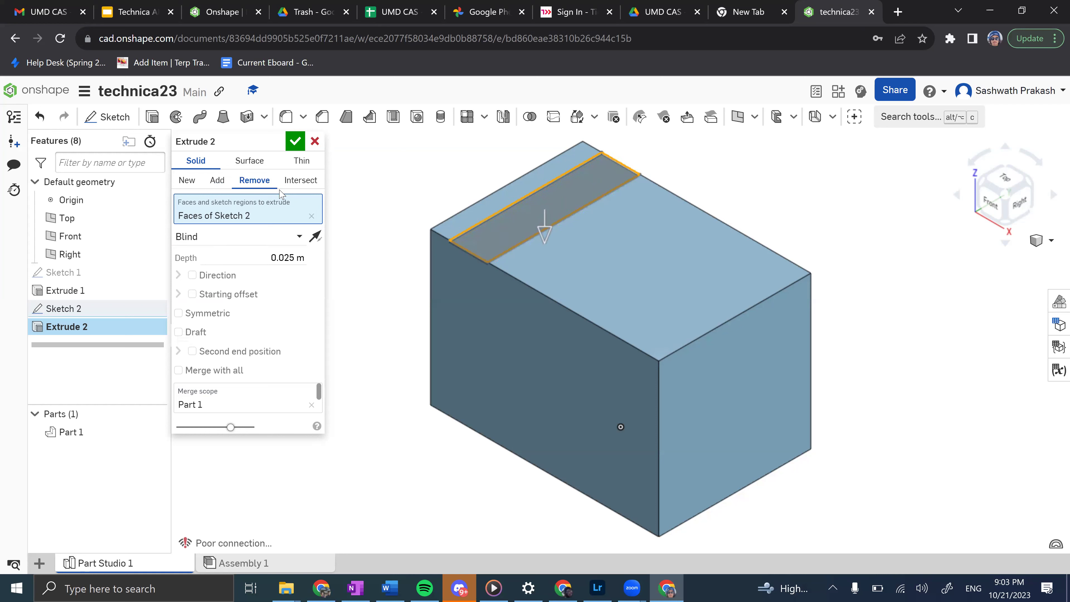
pyautogui.click(286, 255)
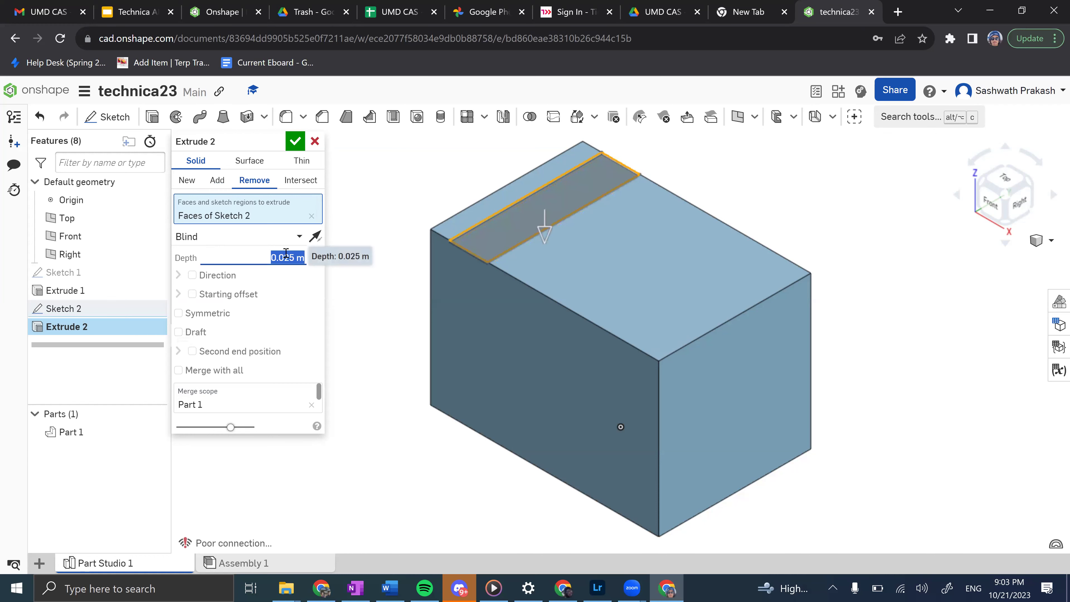
# Check the fillet and extrude references on slides 23 and 22, then return to Onshape.
pyautogui.hotkey('ctrl', '2')
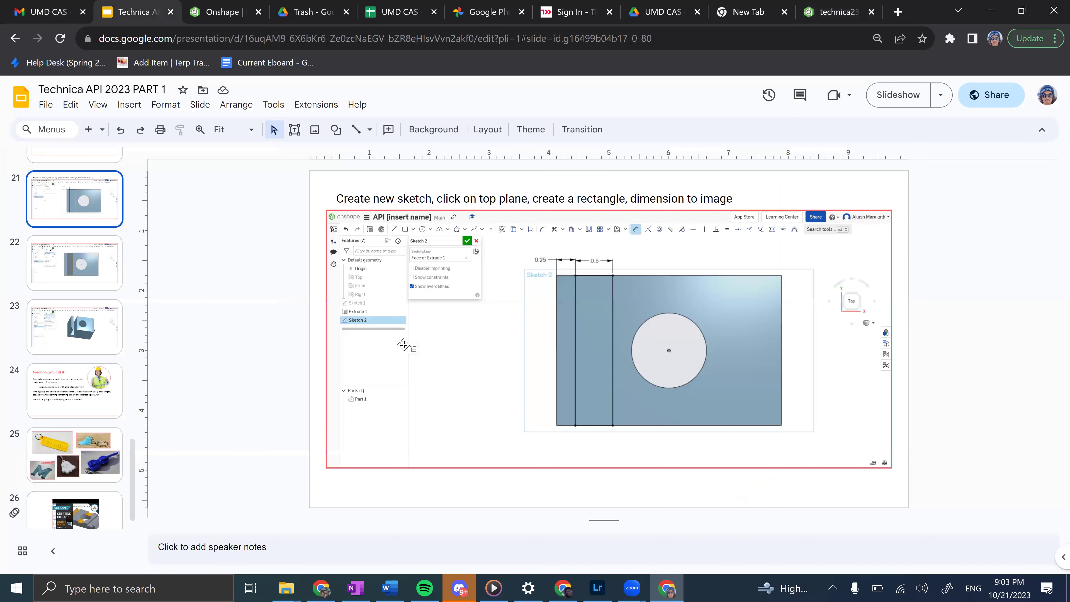
pyautogui.click(66, 318)
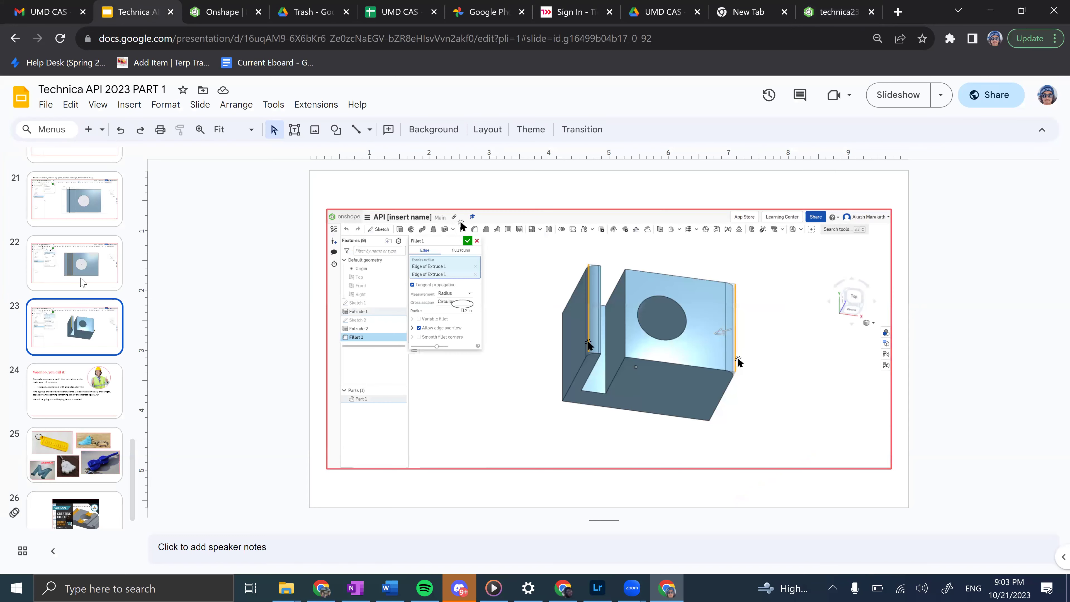
pyautogui.click(87, 278)
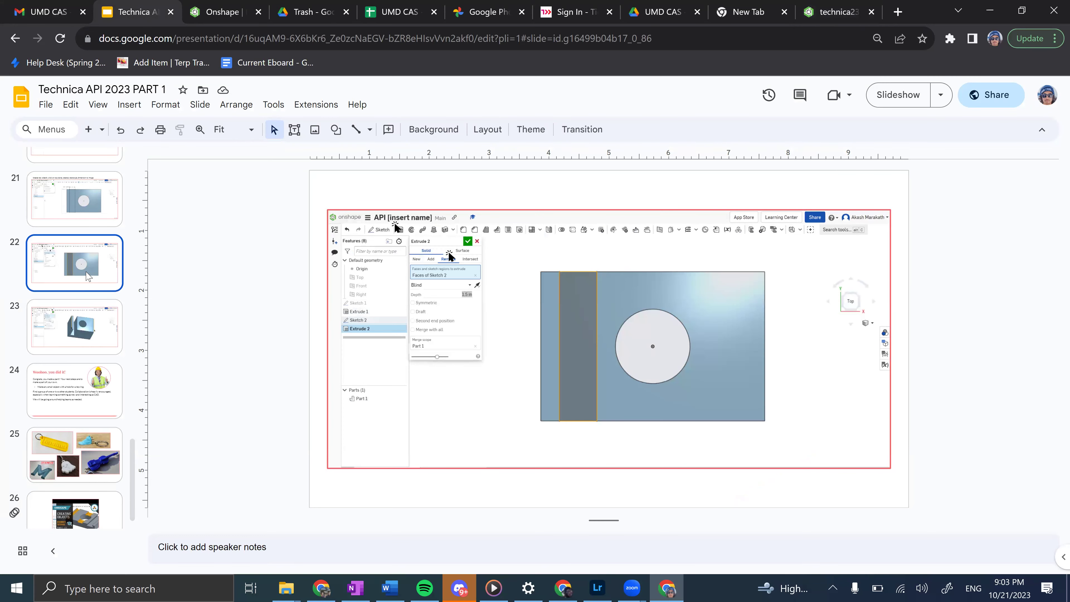
pyautogui.hotkey('ctrl', '9')
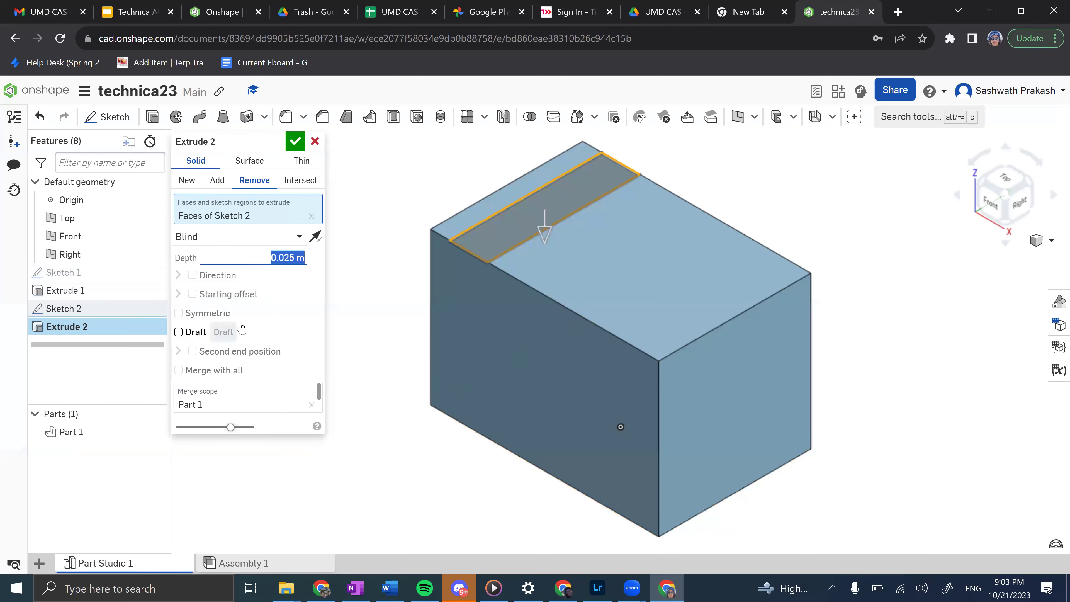
# Enter a 1.5 m cut depth and commit Extrude 2 as the side slot.
pyautogui.write('1.5')
pyautogui.press('Return')
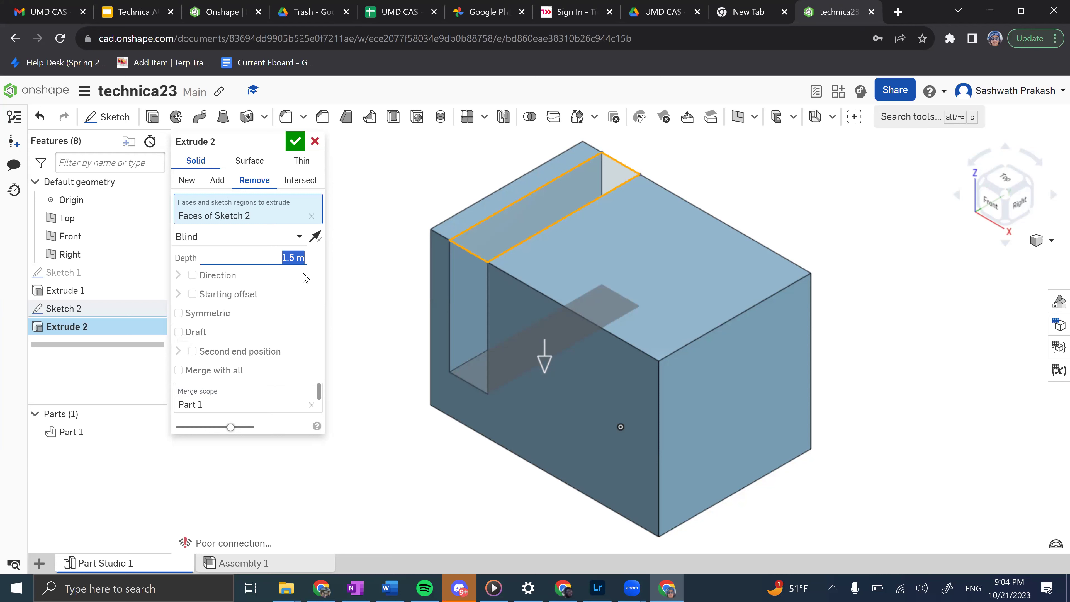
pyautogui.click(296, 143)
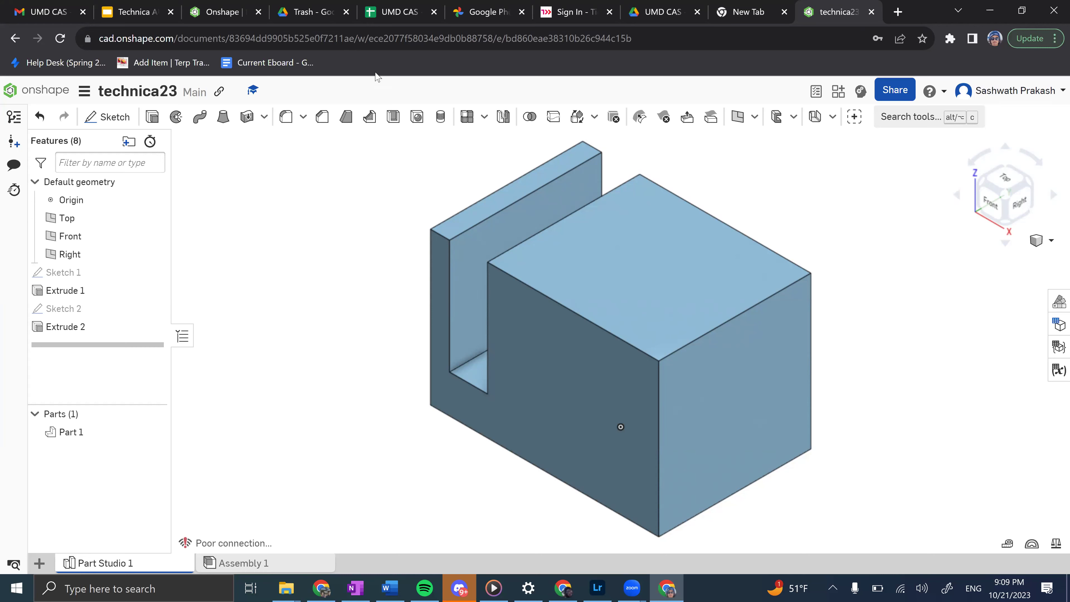
# Switch from the Onshape tab to the Technica slide deck.
pyautogui.hotkey('ctrl', 'Tab')
pyautogui.hotkey('ctrl', 'Tab')
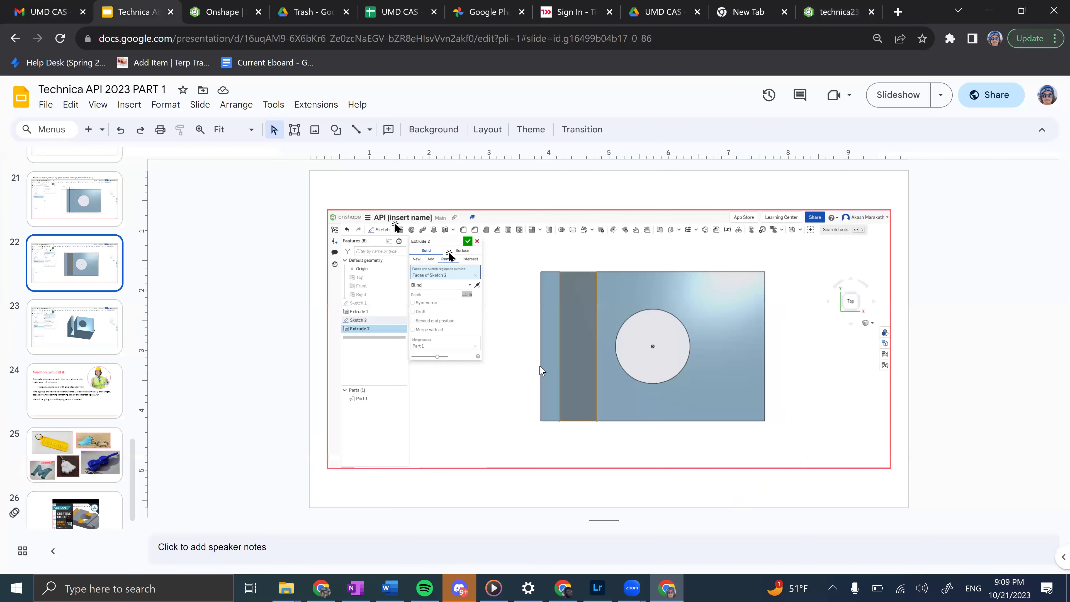
# Show slide 23's fillet screenshot, shift it down-right, then go back to technica23 in Onshape.
pyautogui.click(79, 338)
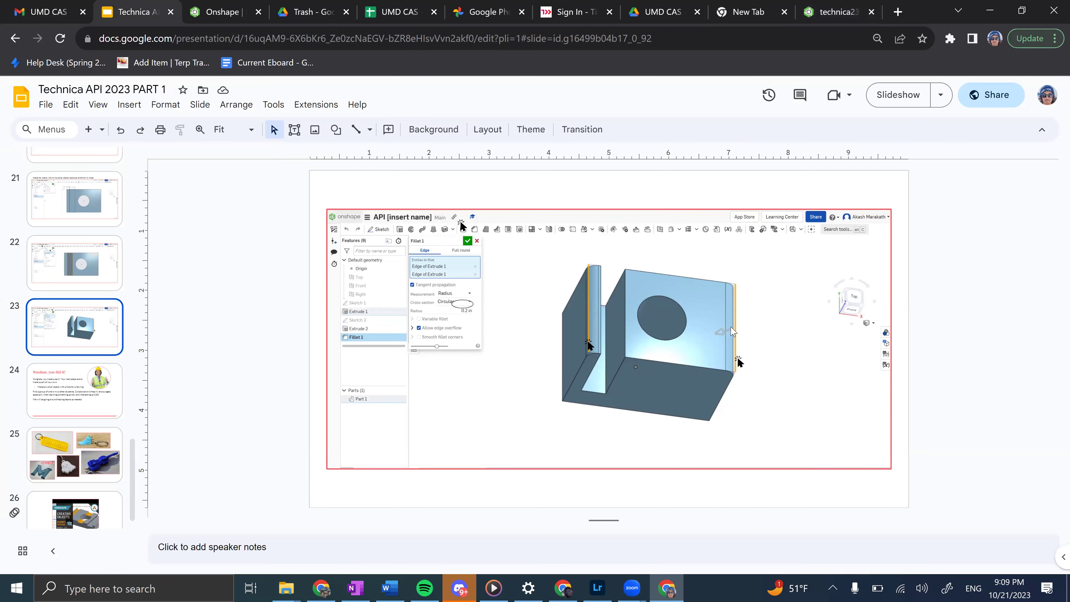
pyautogui.moveTo(614, 307); pyautogui.dragTo(700, 336)
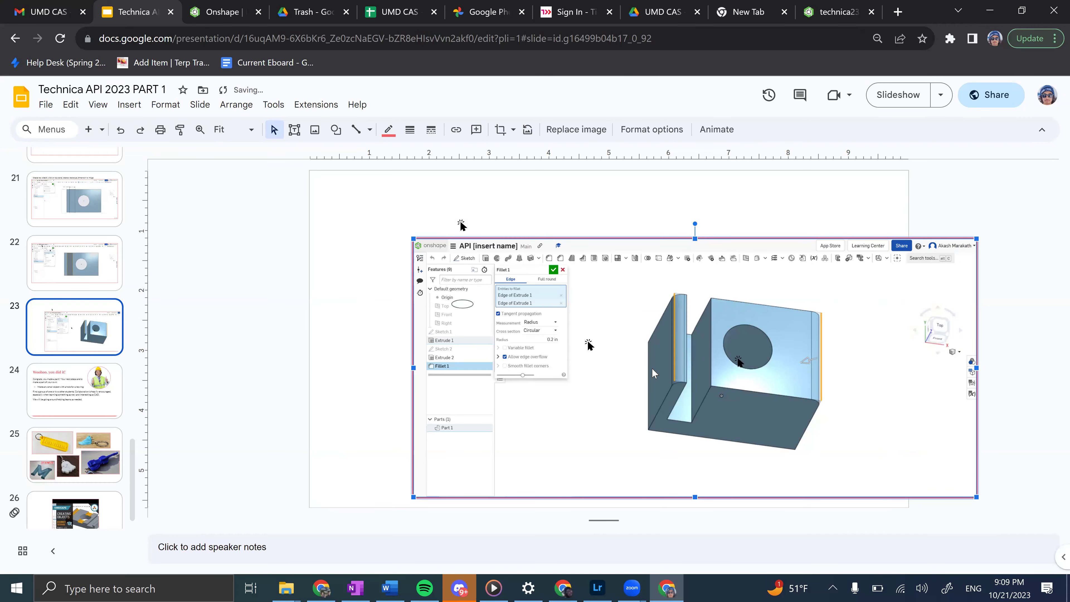
pyautogui.hotkey('ctrl', '1')
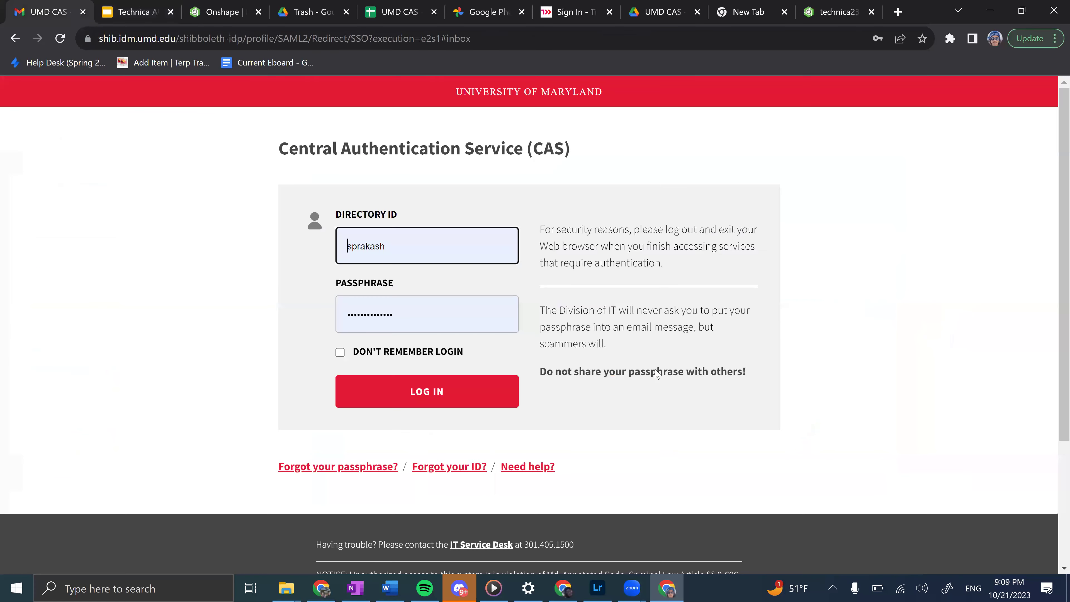
pyautogui.hotkey('ctrl', '9')
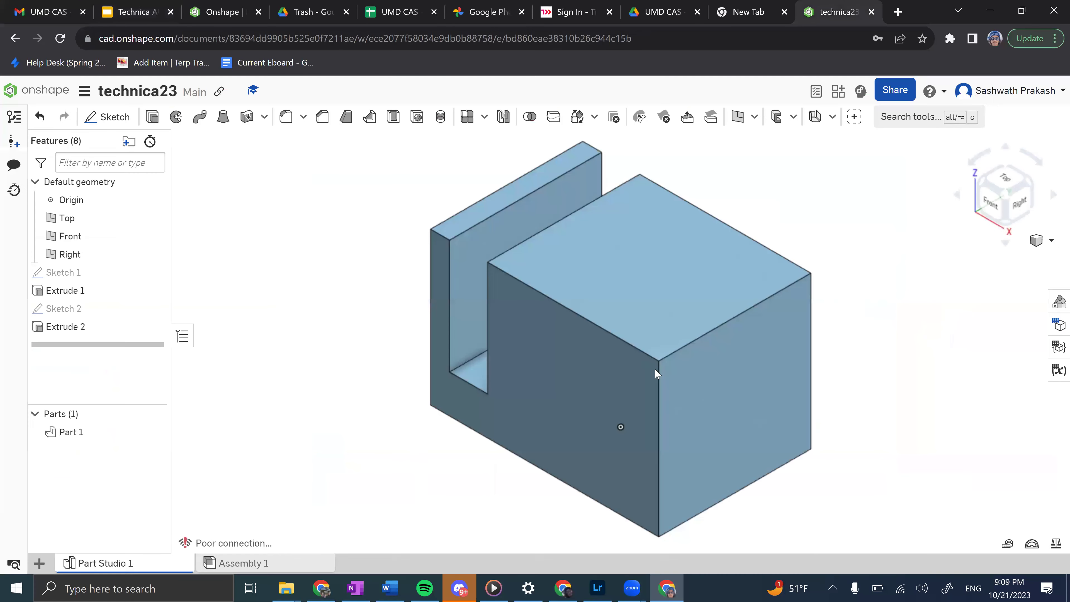
# Reopen Sketch 1 in top view and anchor a center-point circle on the origin.
pyautogui.doubleClick(89, 272)
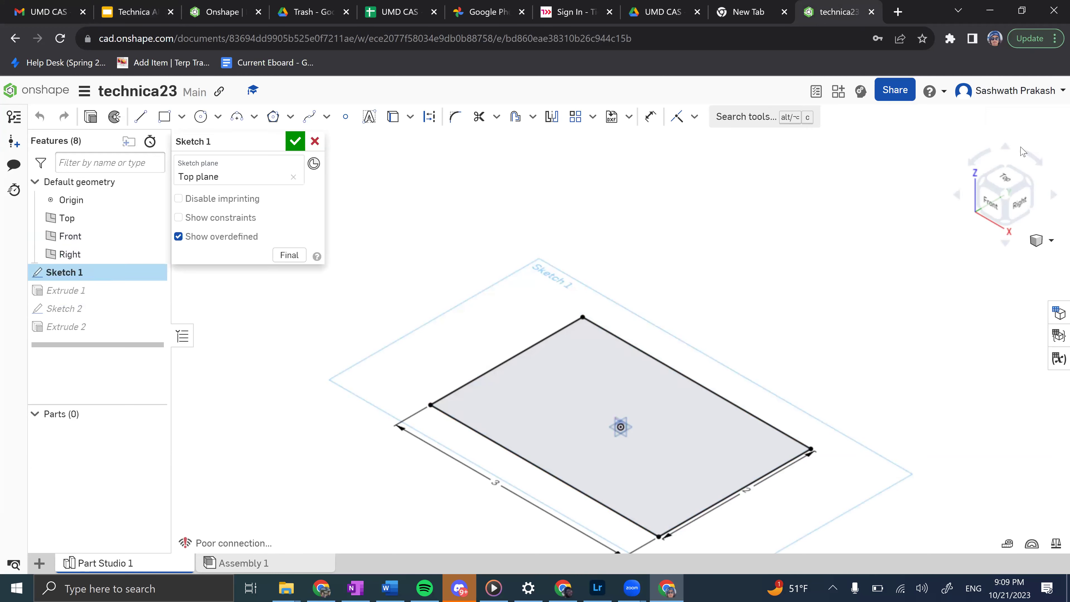
pyautogui.click(1012, 180)
pyautogui.click(201, 118)
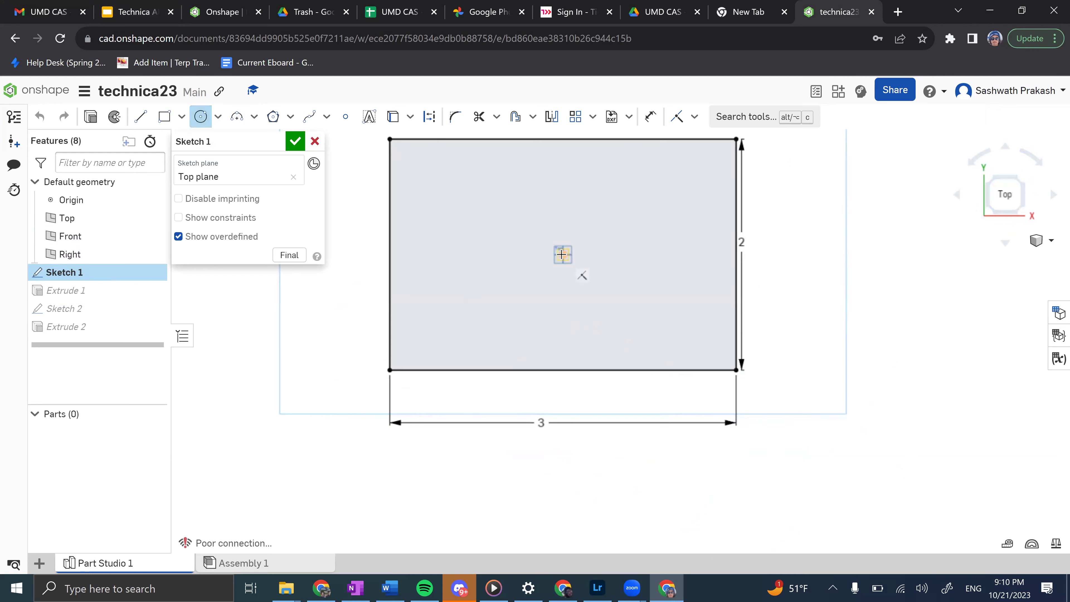
pyautogui.click(563, 254)
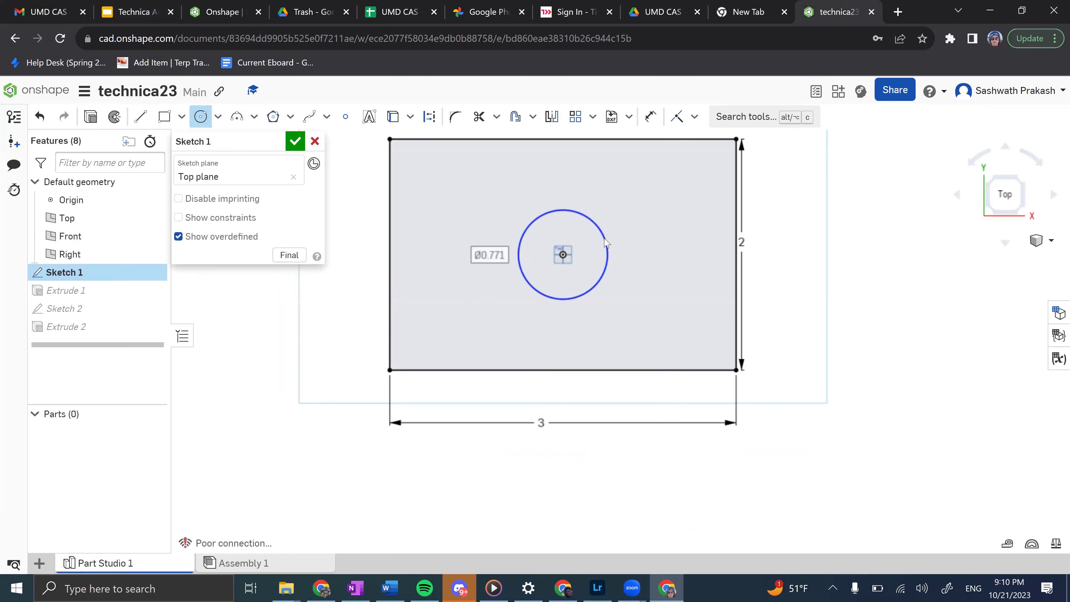
# Check slide 18's sketch reference, then return to the technica23 document.
pyautogui.hotkey('ctrl', '1')
pyautogui.hotkey('ctrl', '2')
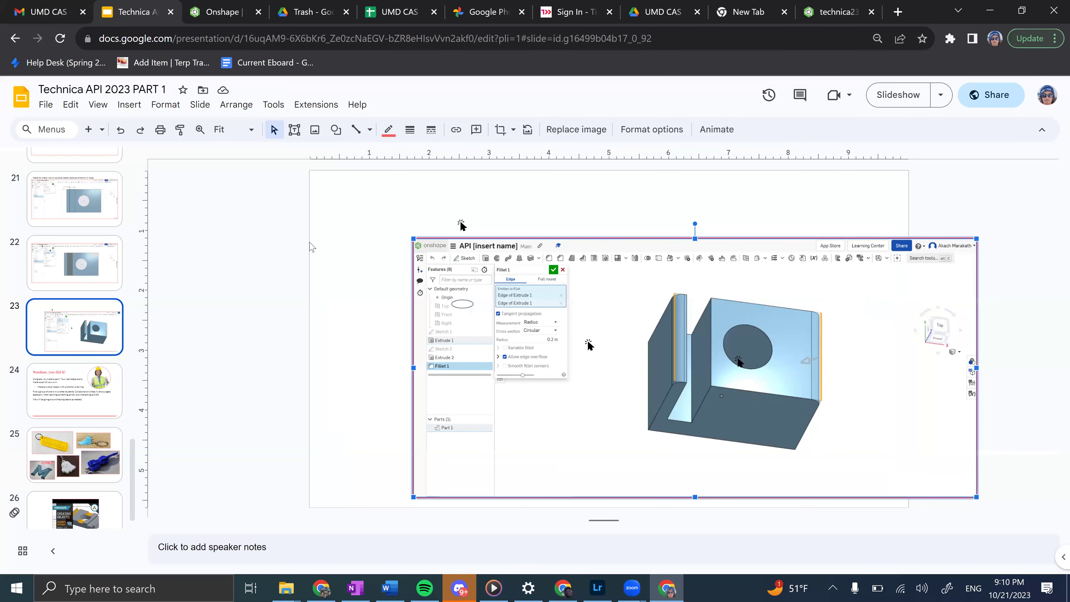
pyautogui.scroll(5, 46, 206)
pyautogui.click(80, 287)
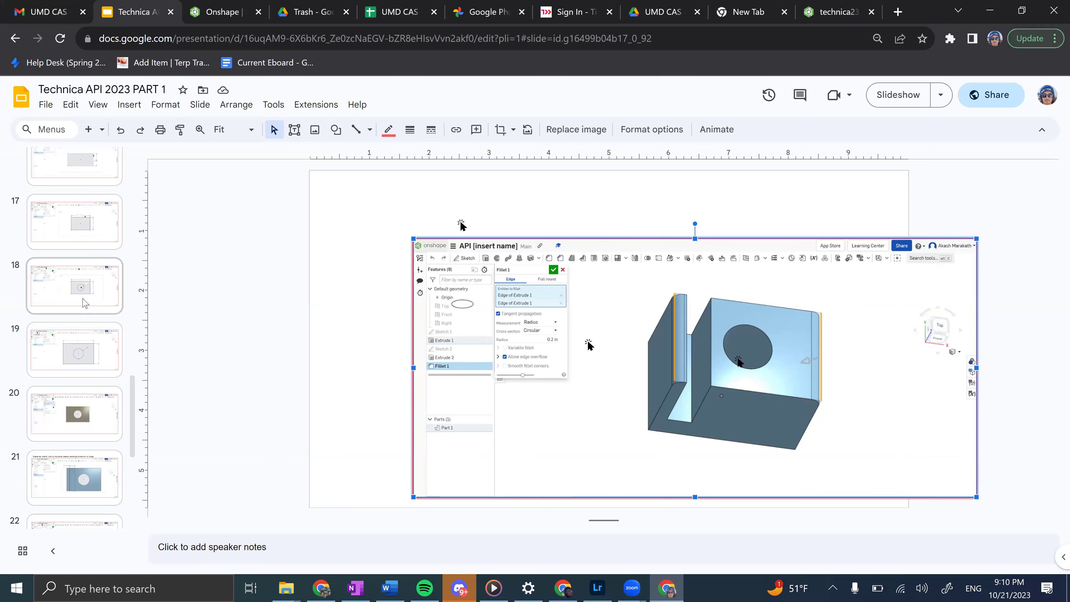
pyautogui.hotkey('ctrl', '1')
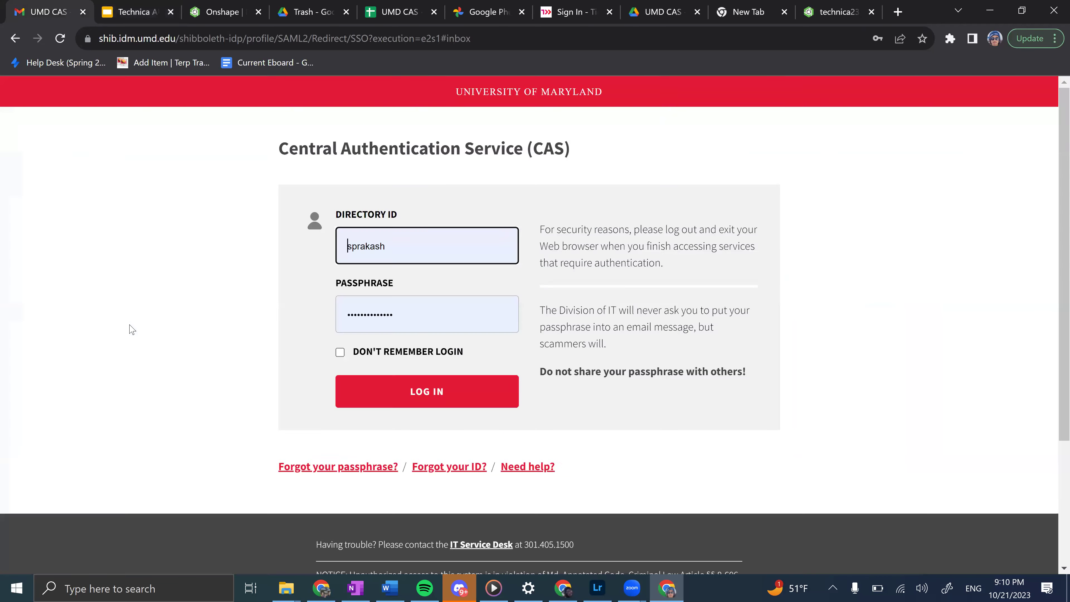
pyautogui.hotkey('ctrl', '9')
# Dimension the circle to a diameter of 1 and finish Sketch 1.
pyautogui.click(651, 118)
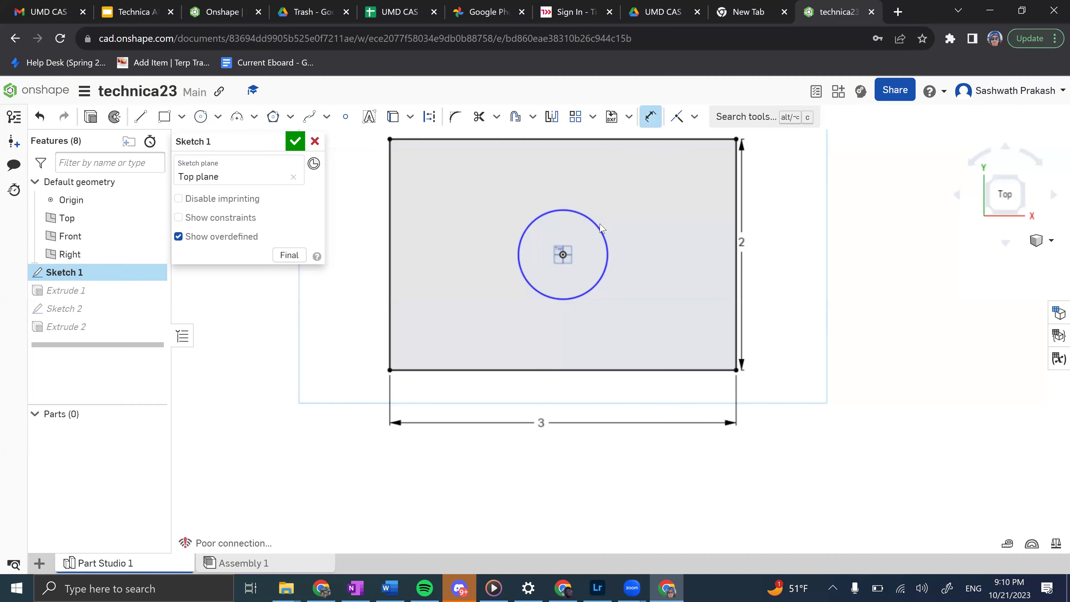
pyautogui.click(601, 231)
pyautogui.click(674, 216)
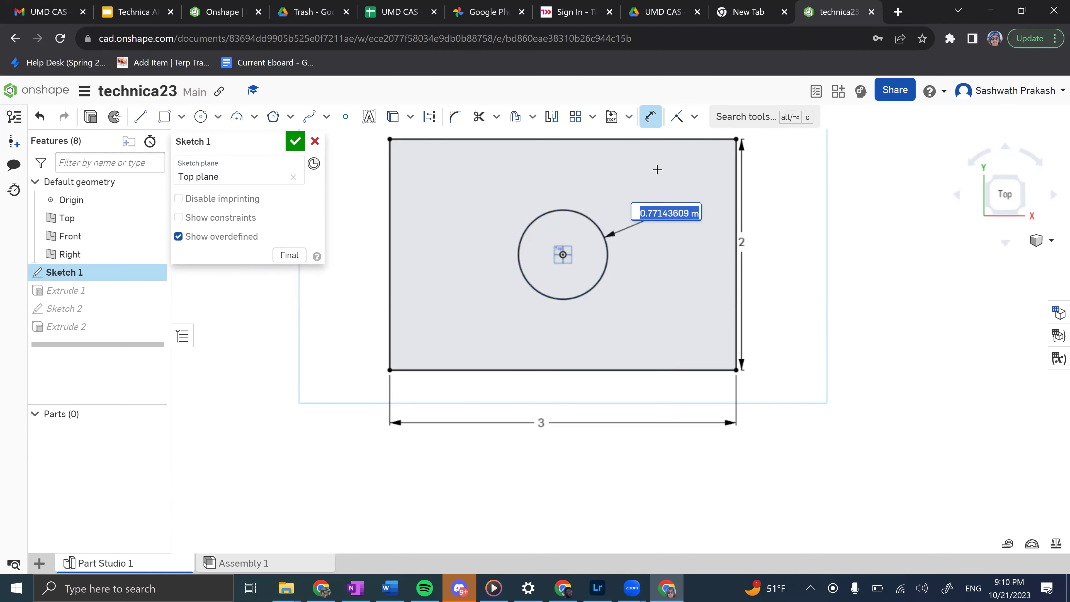
pyautogui.press('Return')
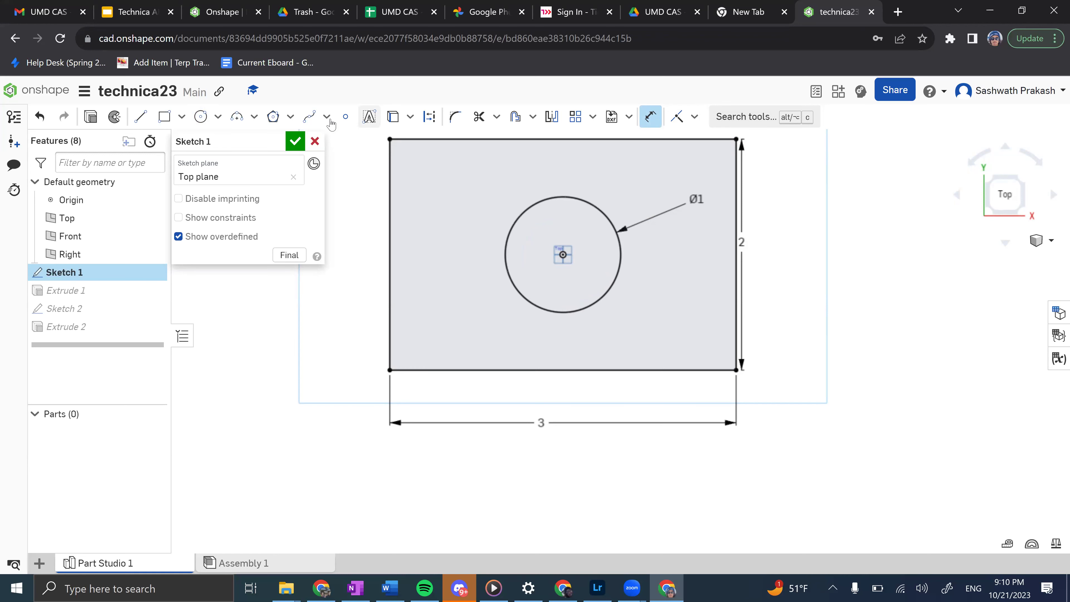
pyautogui.click(296, 142)
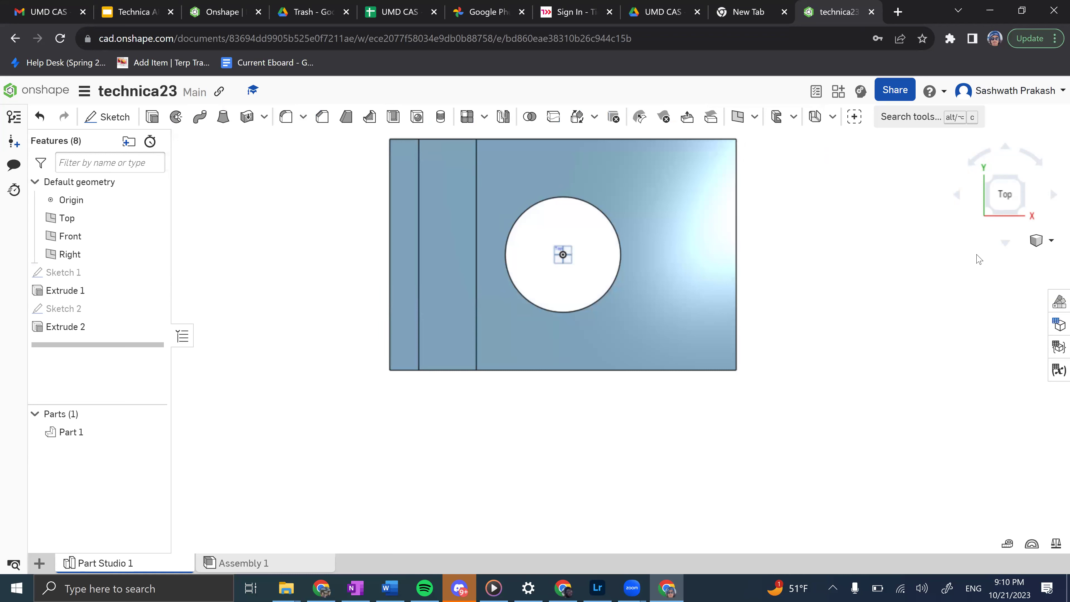
# Show the slotted block with its through-hole in an isometric view.
pyautogui.click(1050, 247)
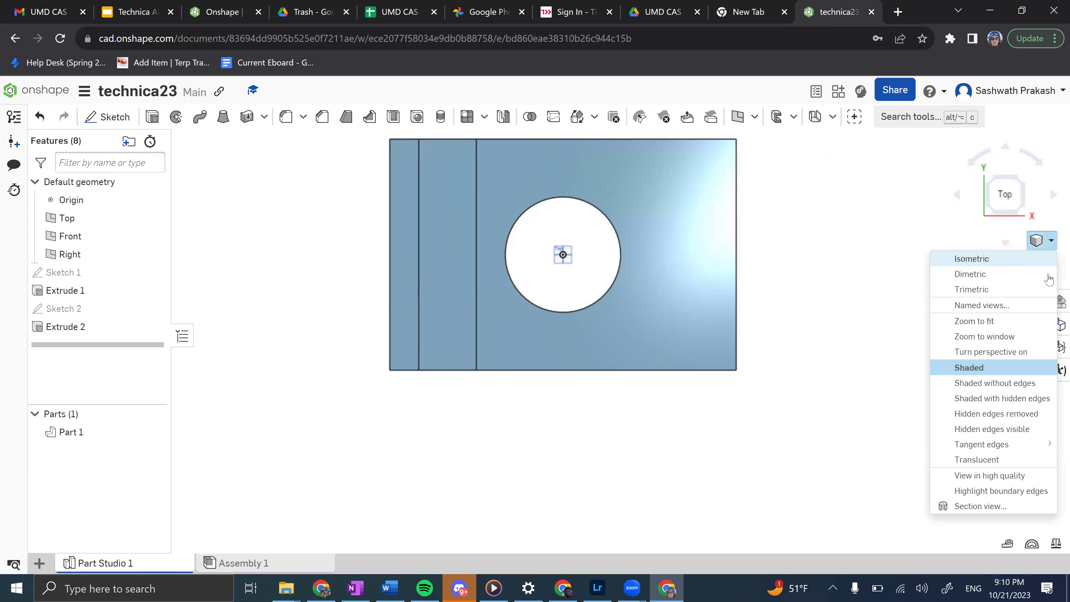
pyautogui.click(1027, 268)
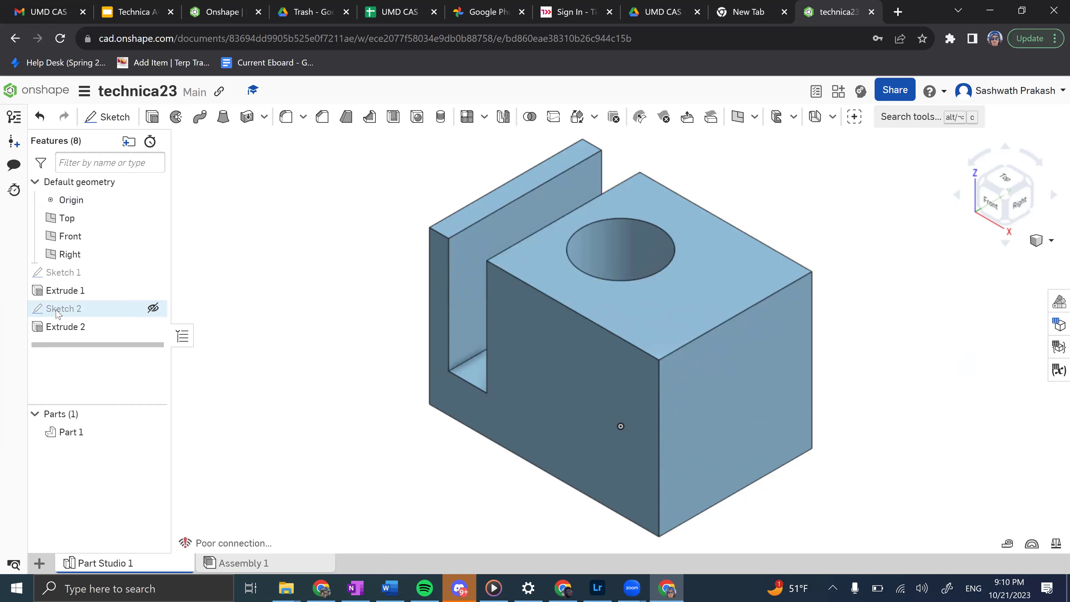
# In Sketch 1, delete the old circle and draw a new center-point circle at the origin.
pyautogui.doubleClick(102, 274)
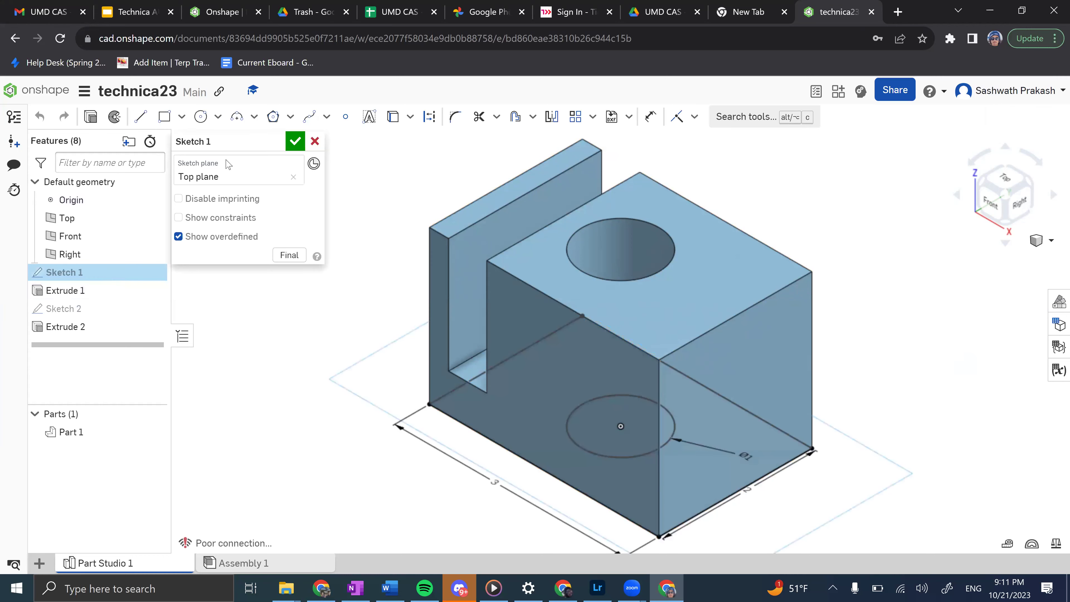
pyautogui.click(1006, 178)
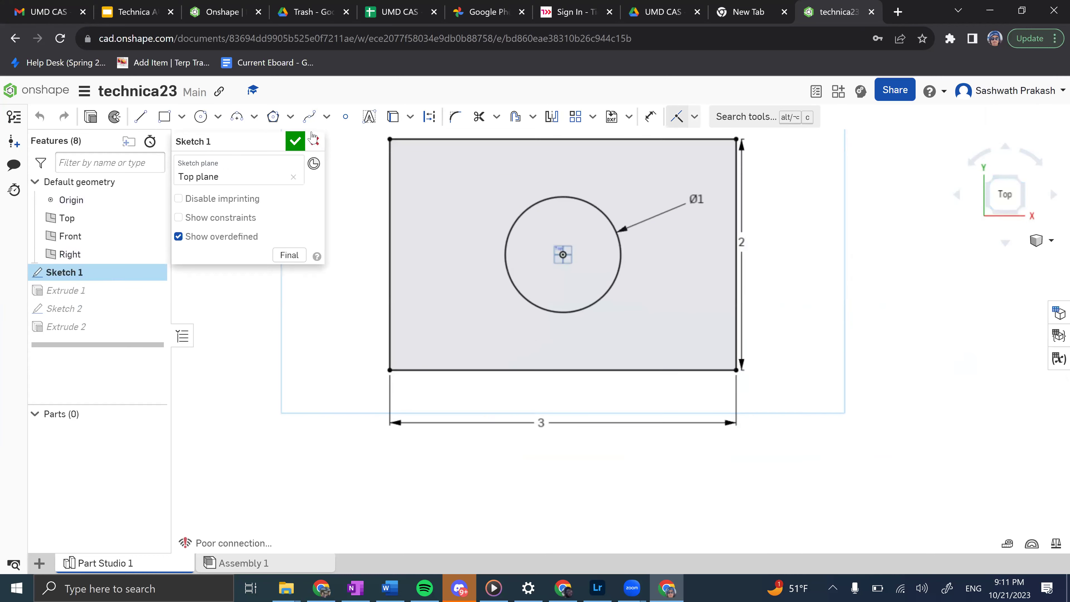
pyautogui.click(614, 228)
pyautogui.press('Delete')
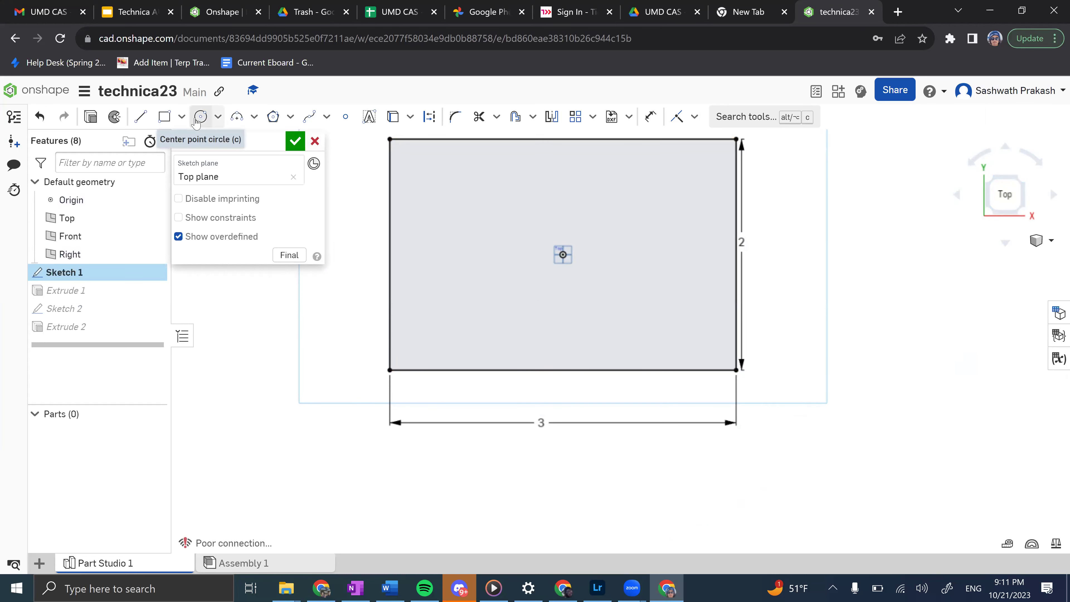
pyautogui.click(201, 118)
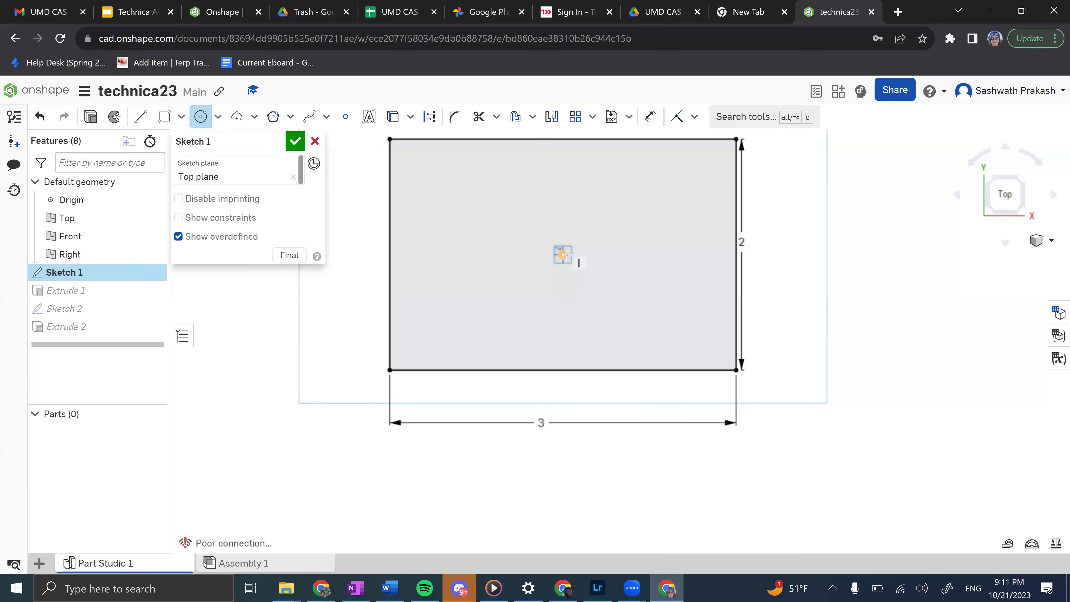
pyautogui.click(563, 255)
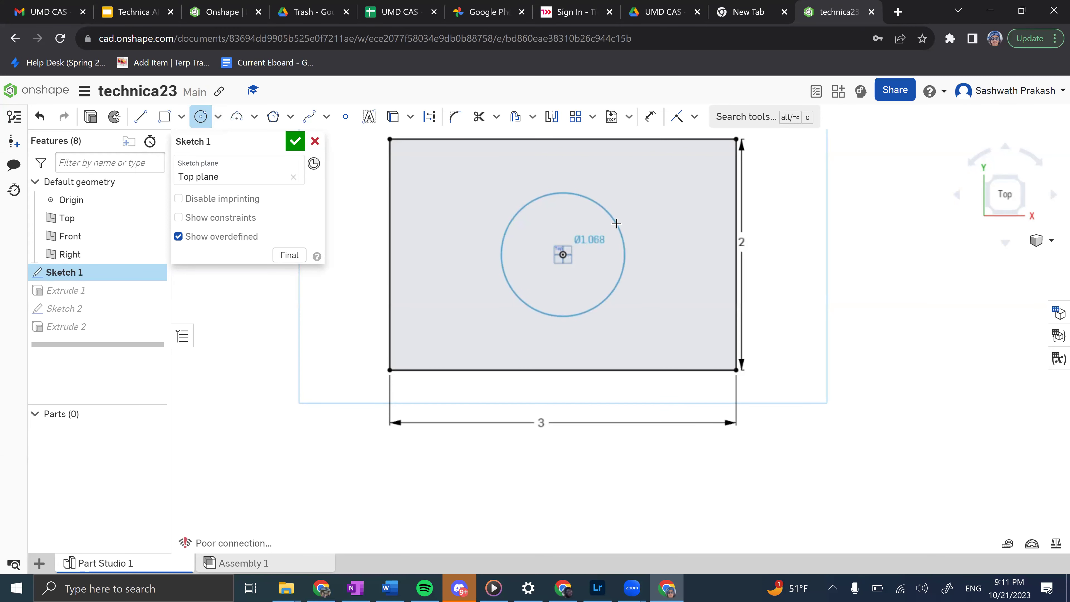
pyautogui.click(617, 224)
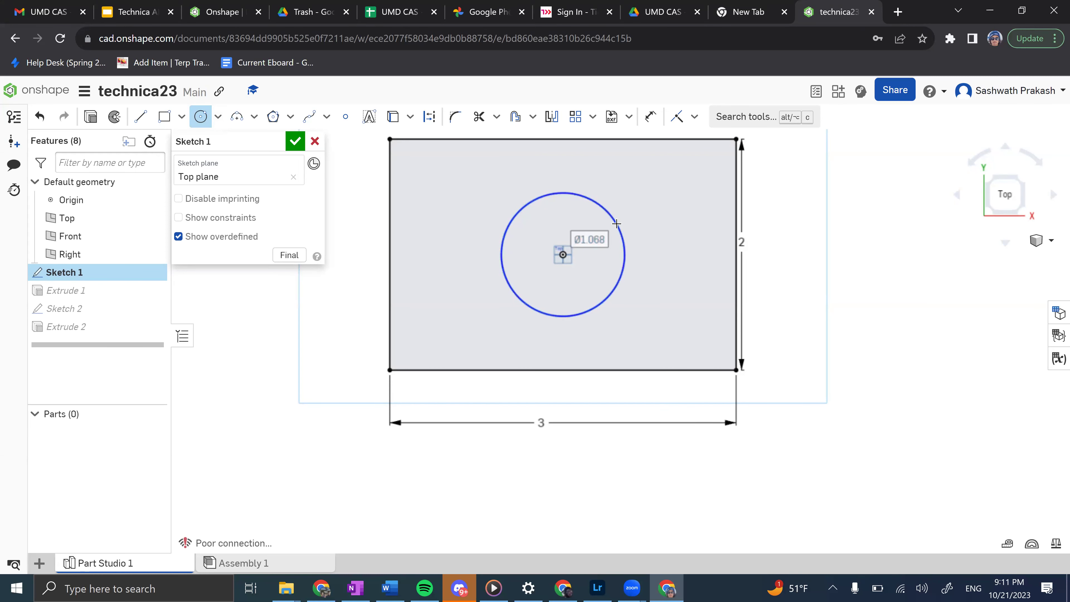
# Dimension the new circle to diameter 1 and accept Sketch 1.
pyautogui.click(653, 120)
pyautogui.click(612, 219)
pyautogui.click(673, 206)
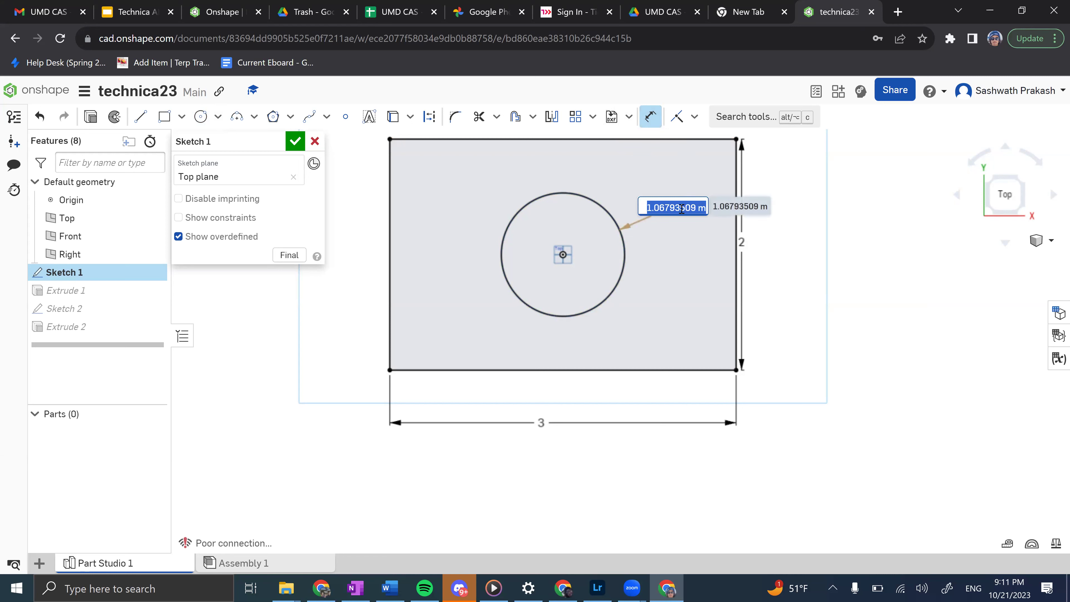
pyautogui.write('1')
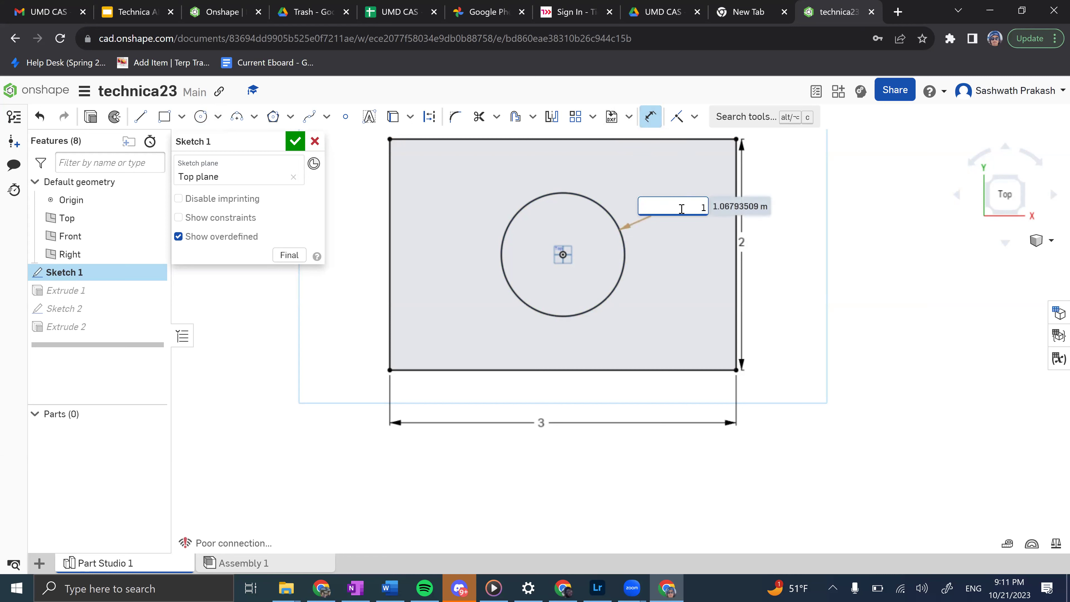
pyautogui.press('Return')
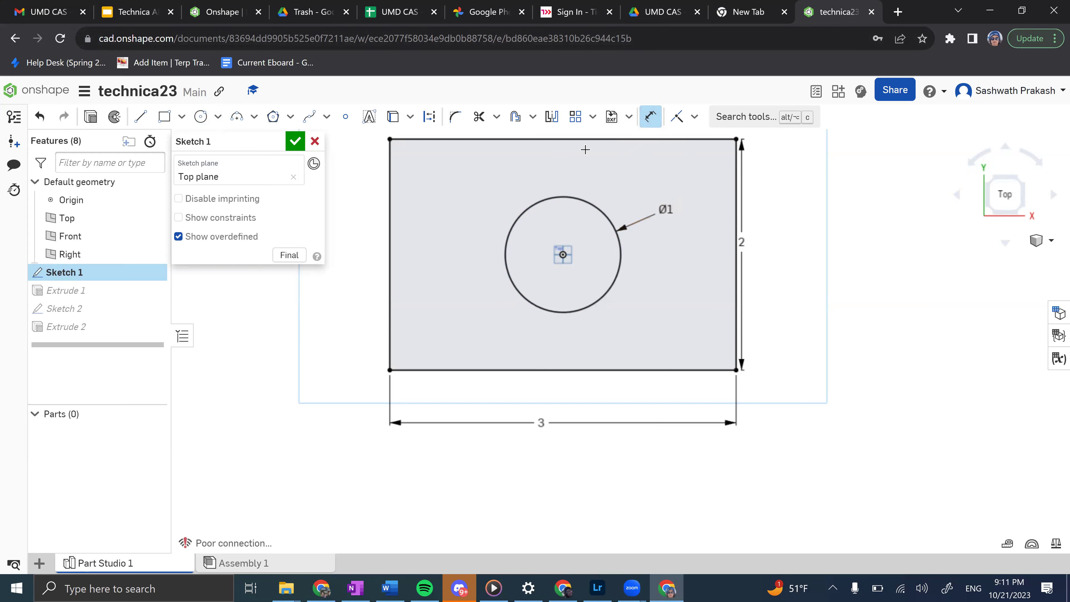
pyautogui.click(292, 139)
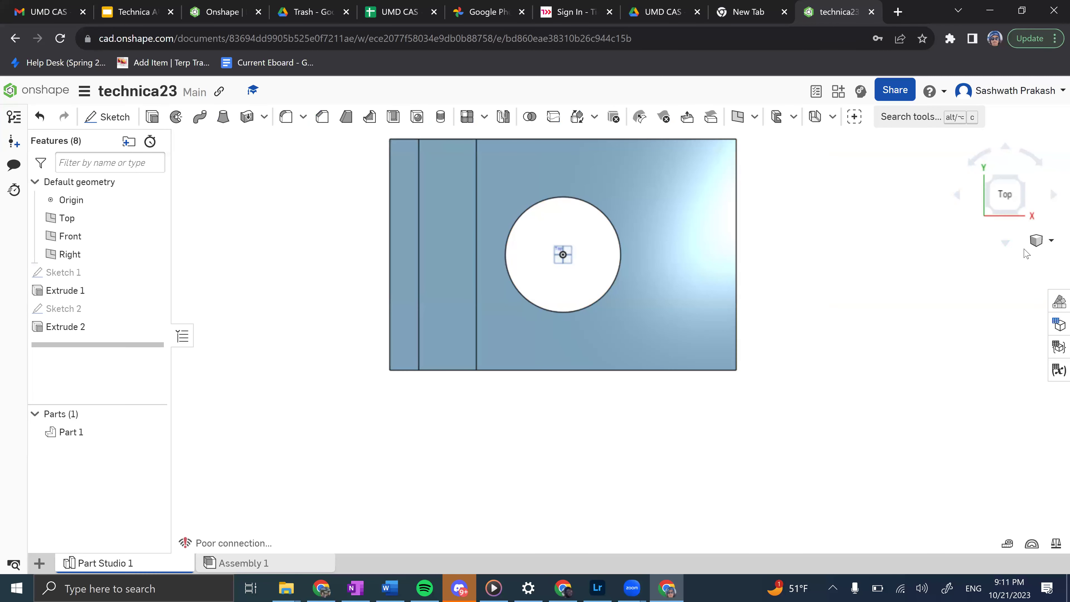
# In isometric view, select the Extrude 2 feature together with Sketch 1.
pyautogui.click(1036, 241)
pyautogui.click(1023, 259)
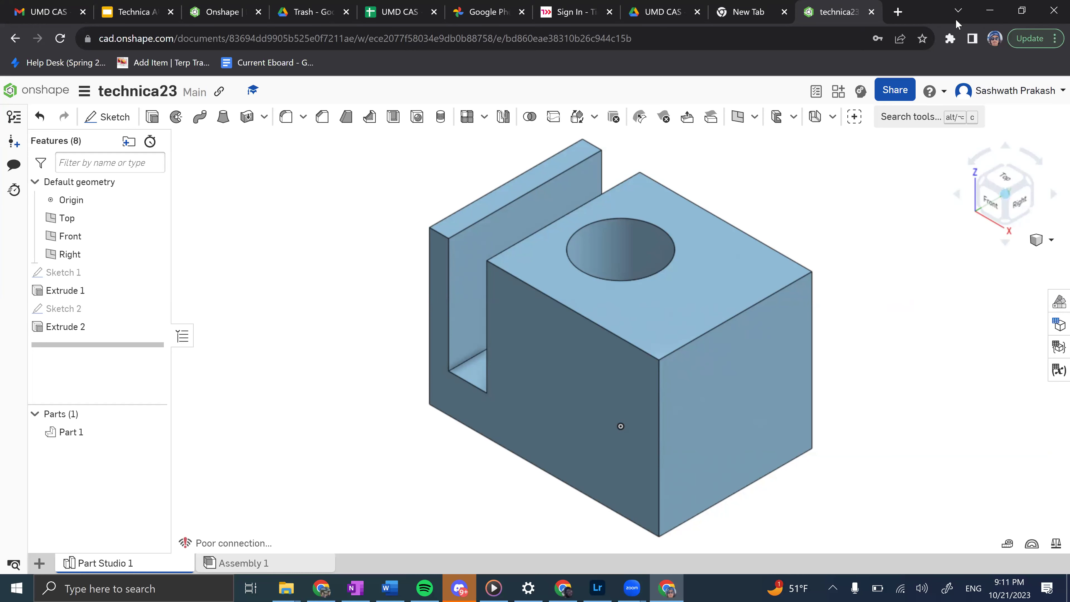
pyautogui.click(92, 329)
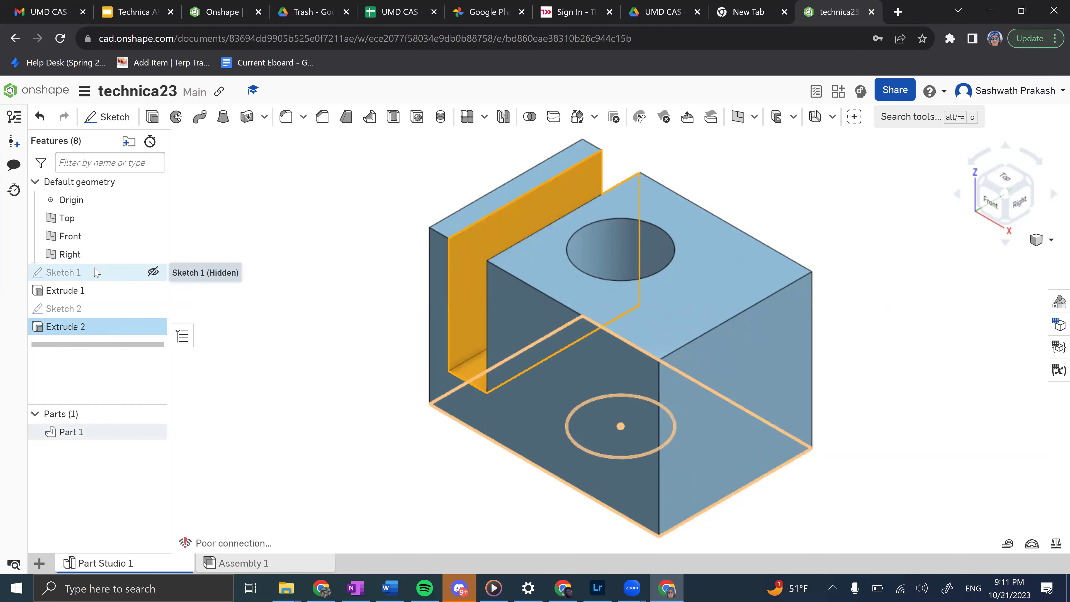
pyautogui.keyDown('ctrl'); pyautogui.click(103, 273); pyautogui.keyUp('ctrl')
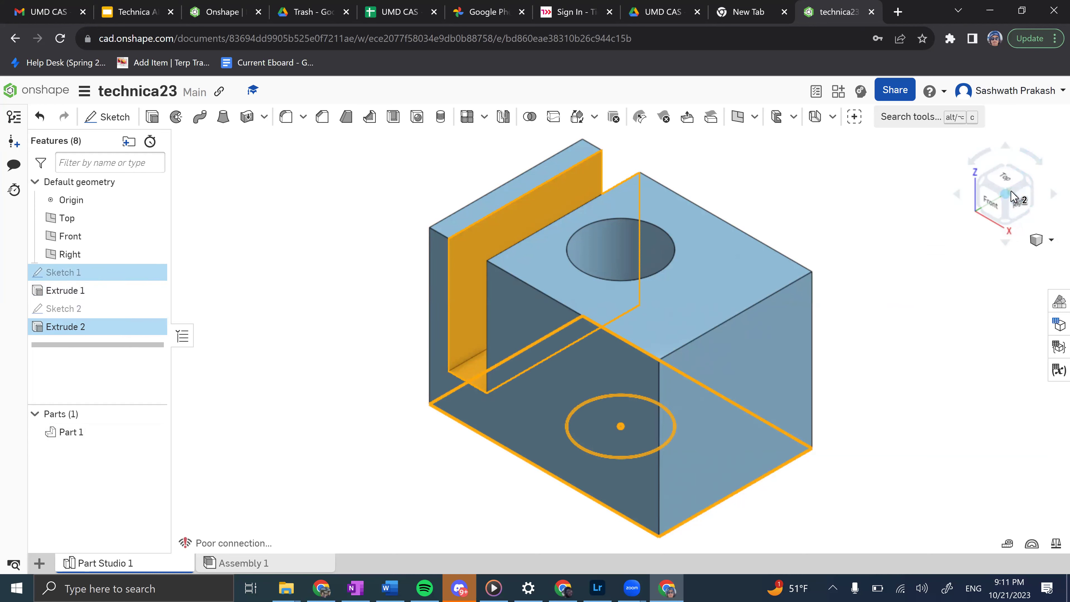
# Inspect the block's underside, then dismiss the Extrude 1 context menu.
pyautogui.click(1033, 216)
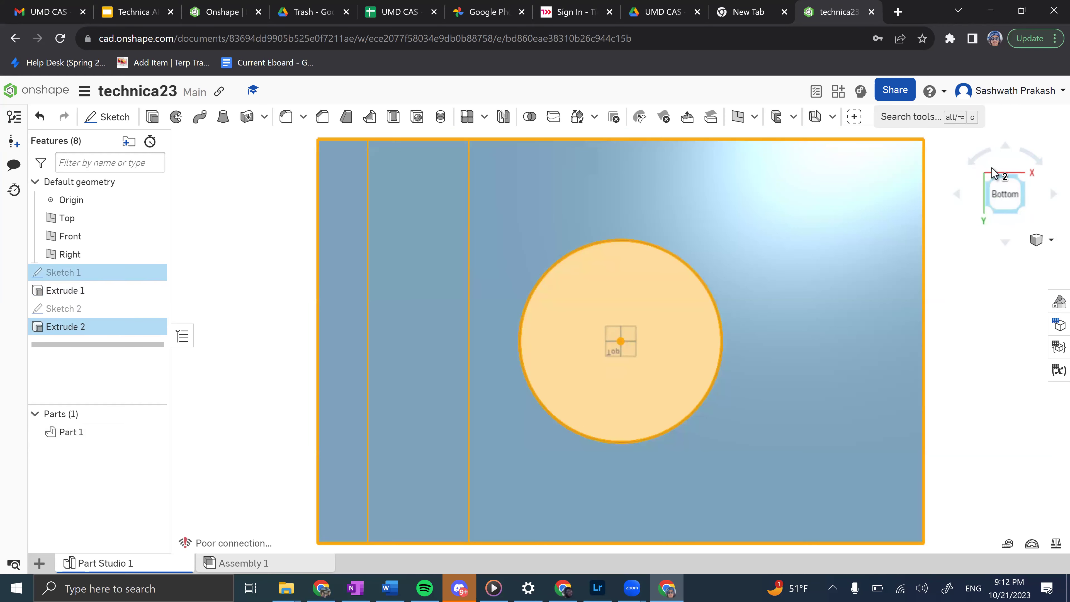
pyautogui.click(1042, 239)
pyautogui.click(978, 267)
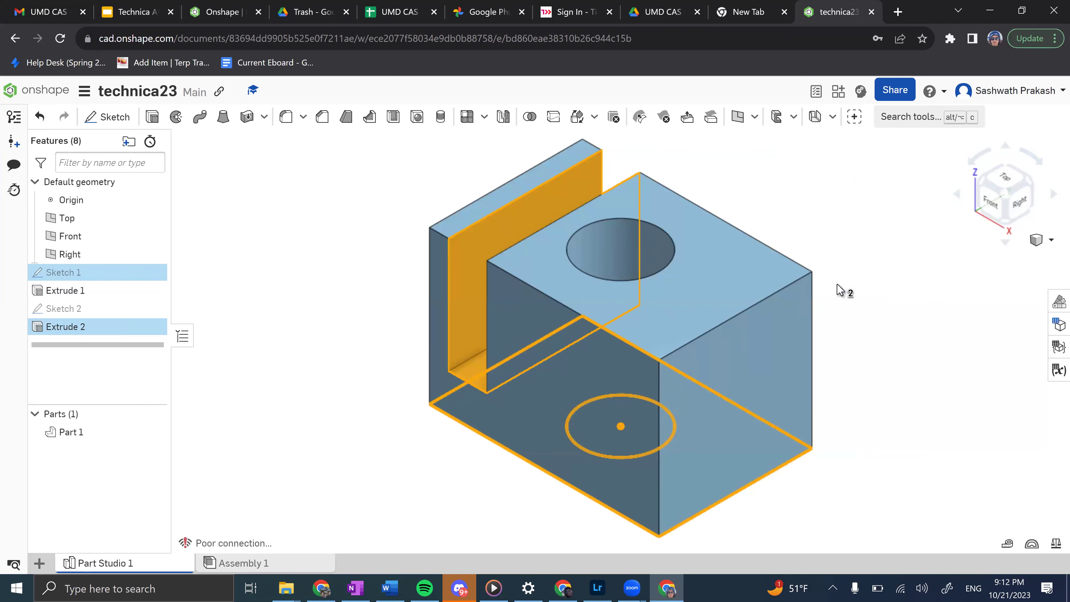
pyautogui.moveTo(862, 272); pyautogui.dragTo(881, 291, button='right')
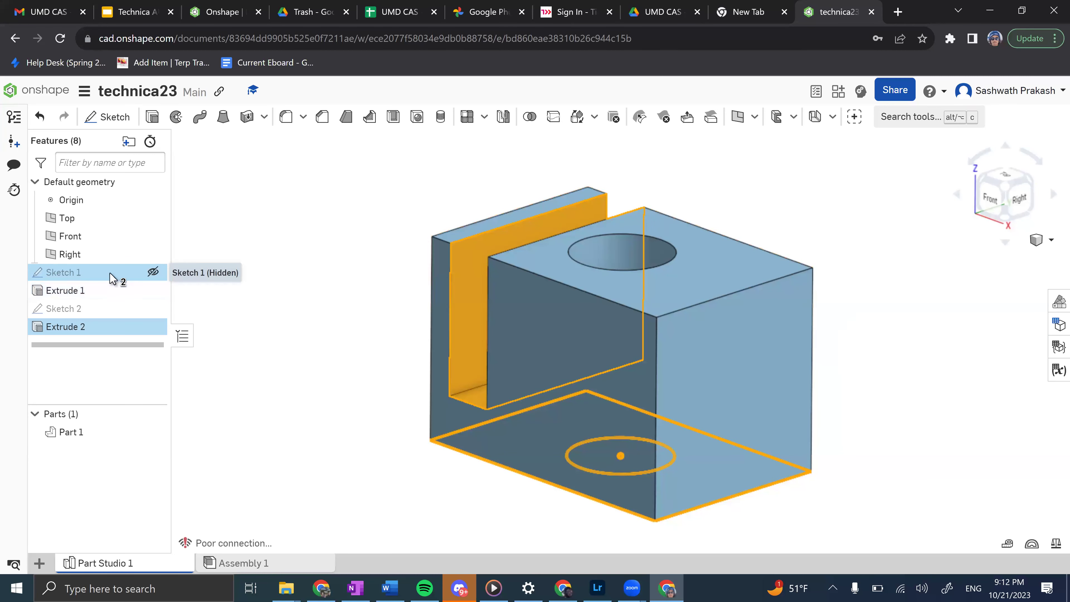
pyautogui.rightClick(110, 296)
pyautogui.press('Escape')
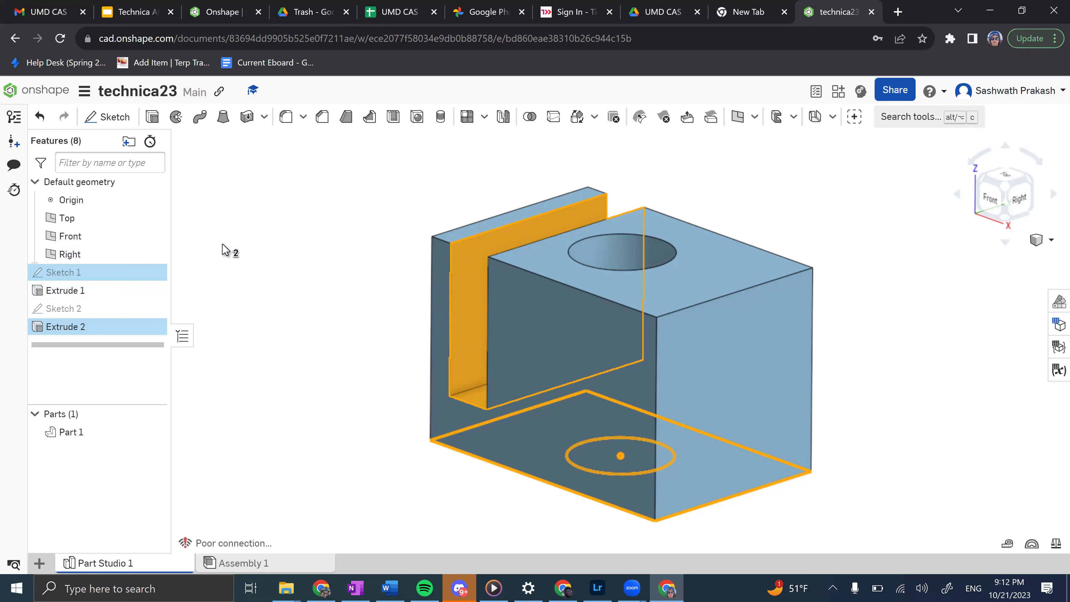
pyautogui.moveTo(278, 239)
pyautogui.mouseDown(button='right')
pyautogui.moveTo(270, 268)
pyautogui.moveTo(289, 279)
pyautogui.moveTo(281, 292)
pyautogui.moveTo(314, 241)
pyautogui.moveTo(312, 259)
pyautogui.moveTo(527, 268)
pyautogui.moveTo(891, 228)
pyautogui.moveTo(973, 168)
pyautogui.mouseUp(button='right')
pyautogui.click(291, 283)
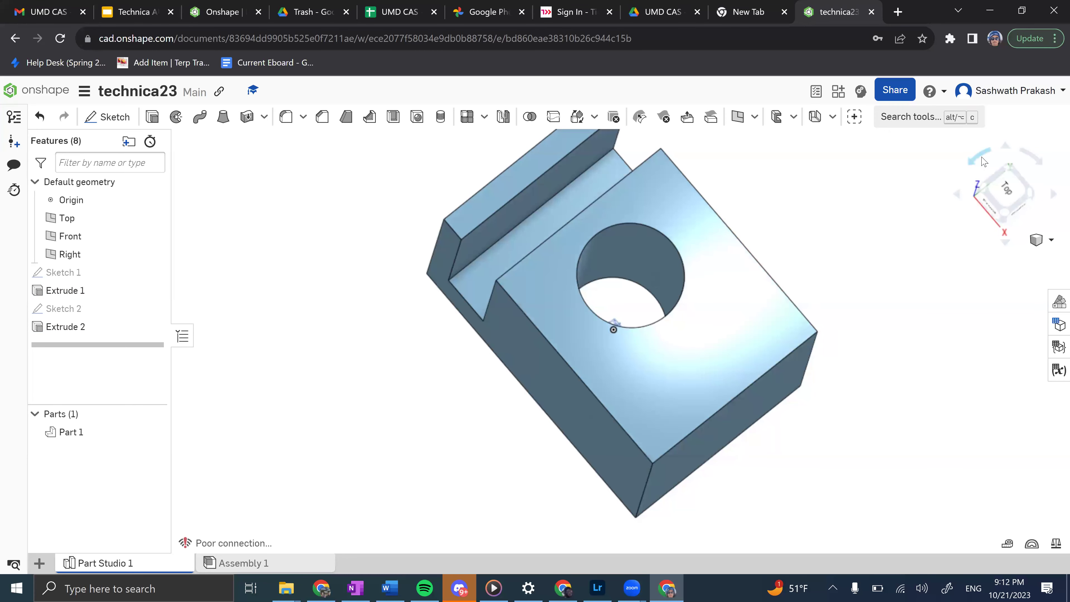
pyautogui.click(979, 164)
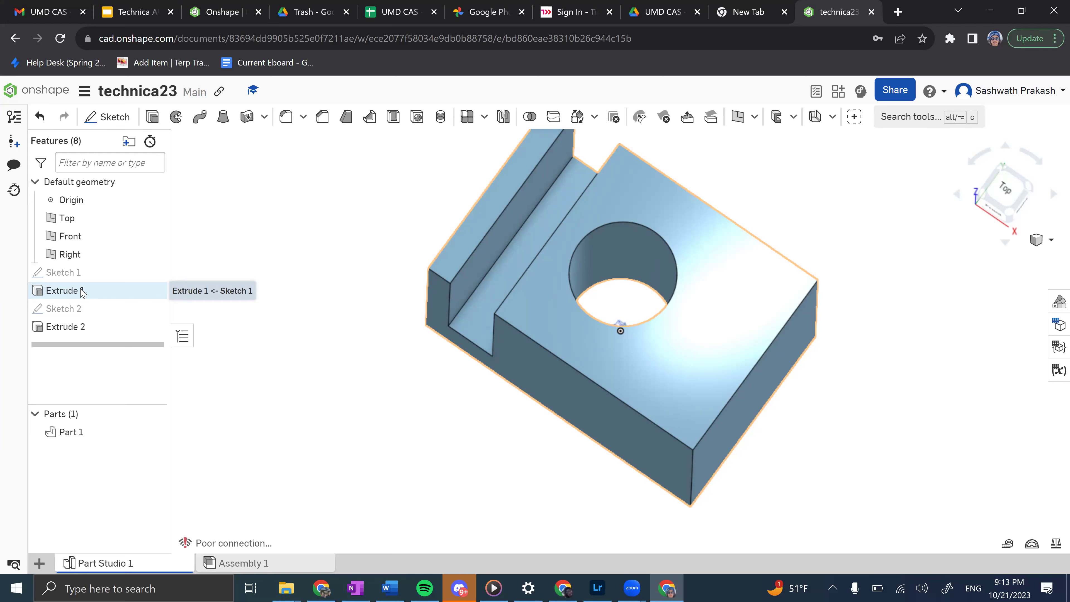
pyautogui.moveTo(968, 386); pyautogui.dragTo(423, 380, button='right')
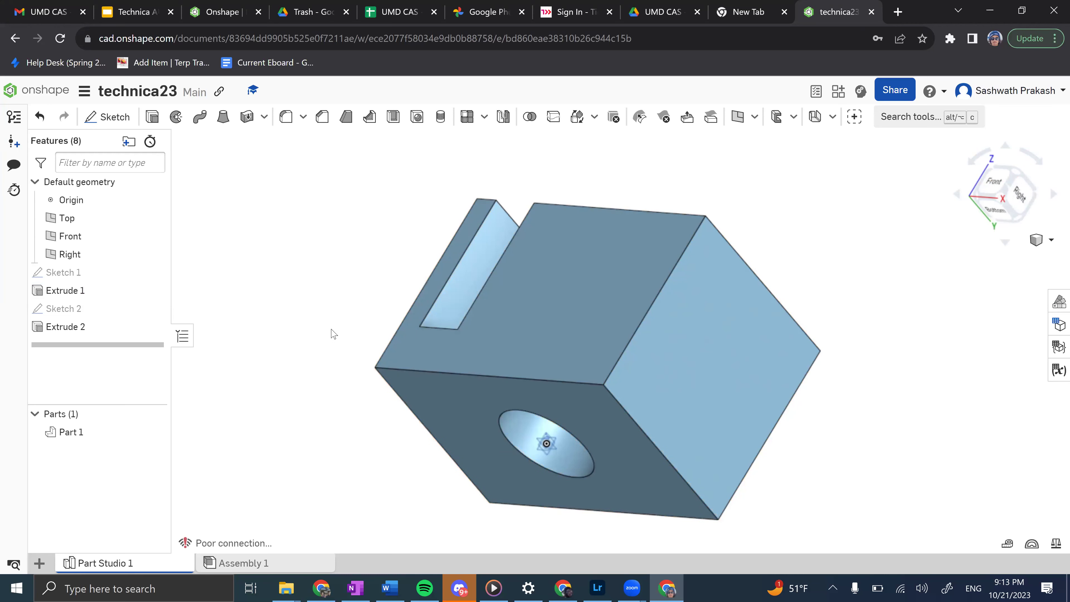
pyautogui.moveTo(342, 328); pyautogui.dragTo(122, 280, button='right')
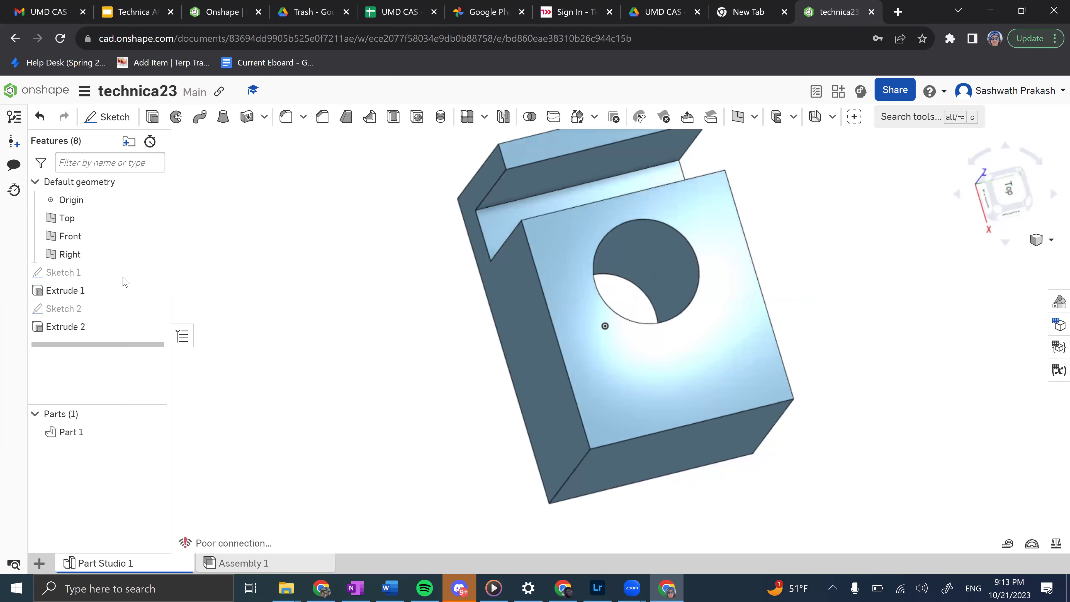
# Open Extrude 1 and close it unchanged, then set an isometric view tilted toward the top.
pyautogui.doubleClick(91, 292)
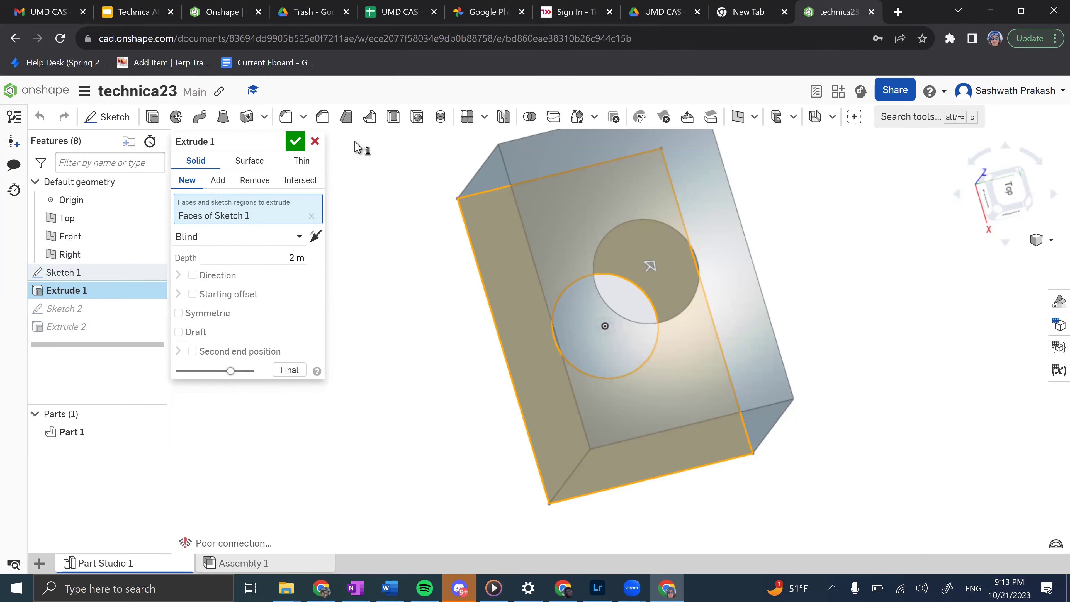
pyautogui.press('Return')
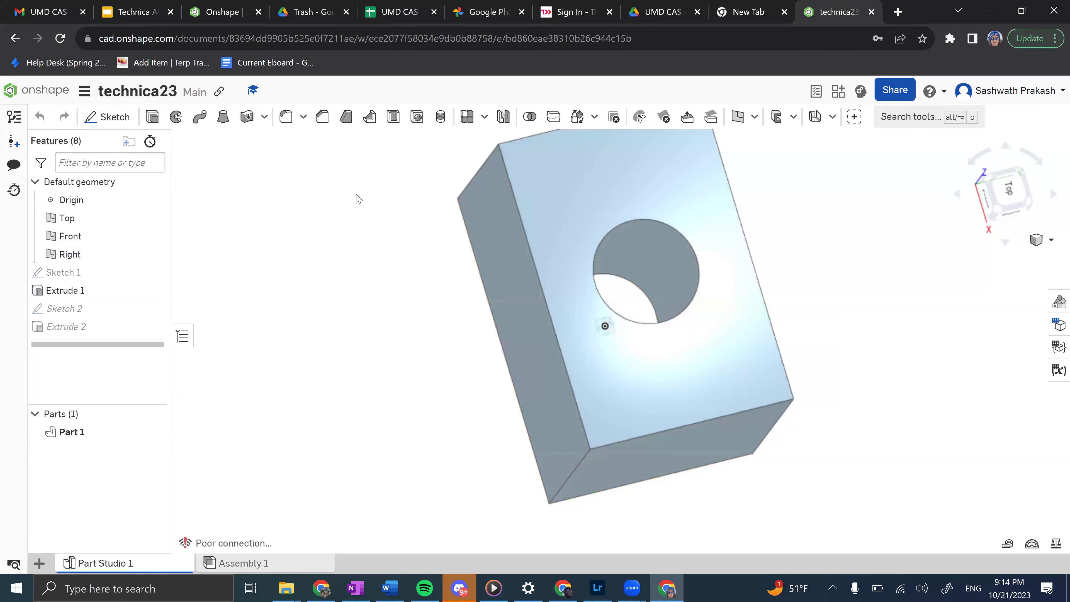
pyautogui.press('Right')
pyautogui.press('Right')
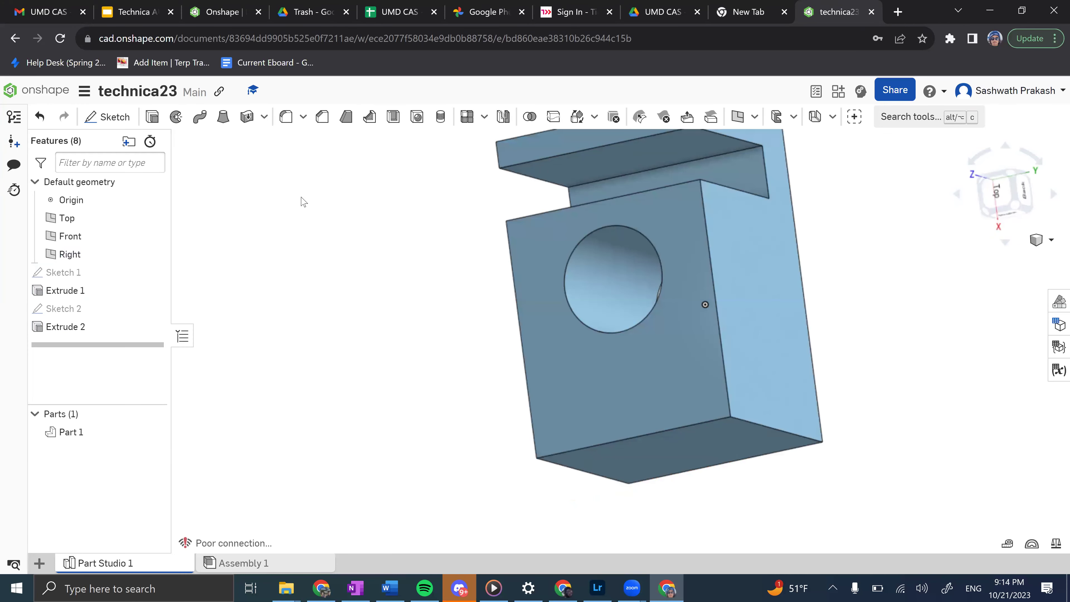
pyautogui.press('Up')
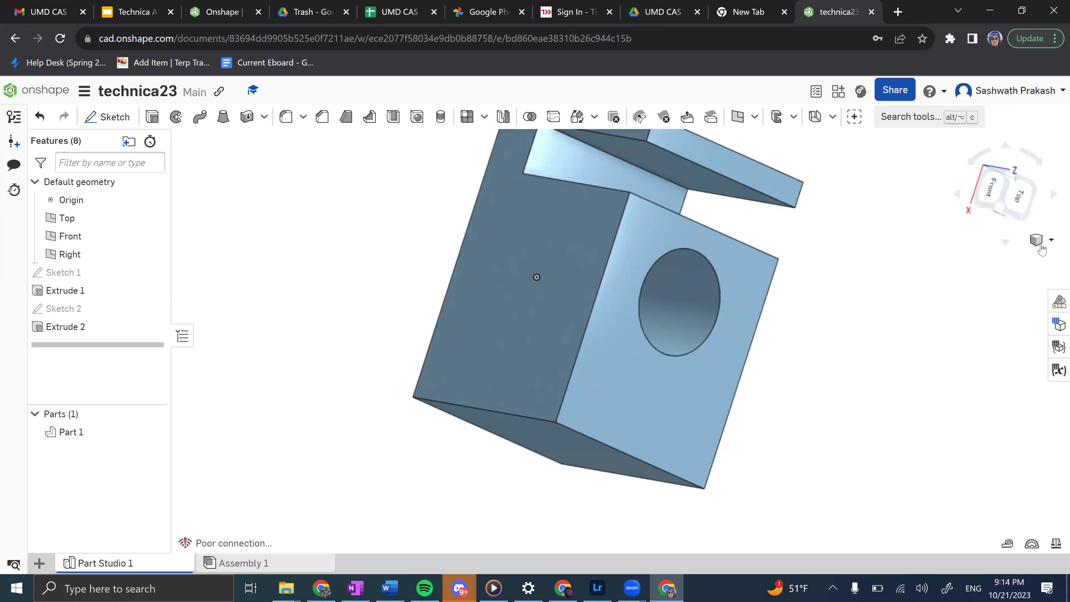
pyautogui.click(1052, 239)
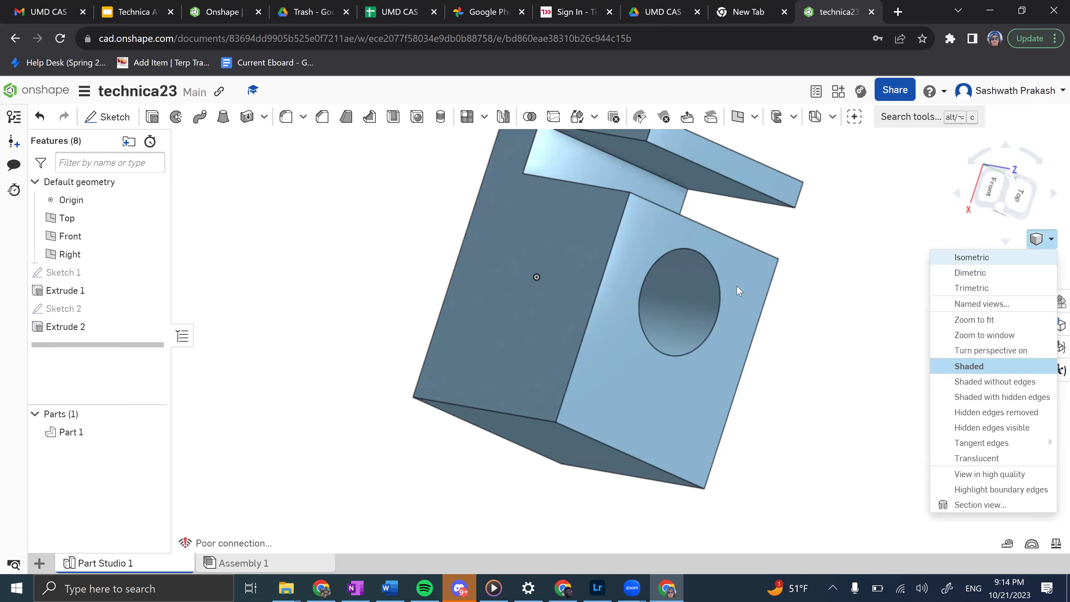
pyautogui.click(954, 256)
pyautogui.press('Up')
pyautogui.press('Up')
pyautogui.press('Up')
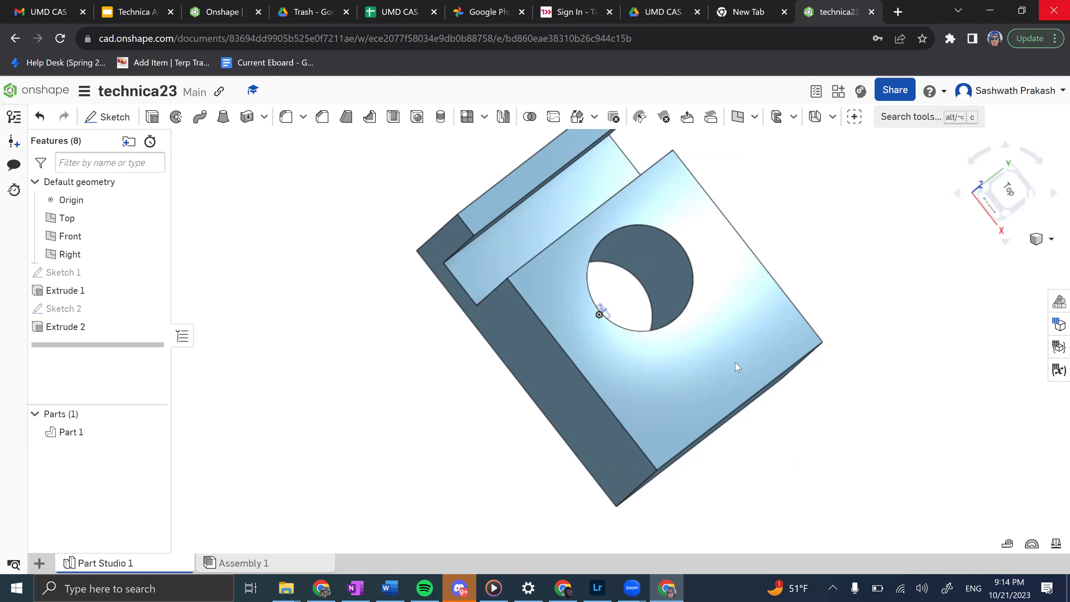
# Switch to the Technica slides and show slide 22's Extrude 2 reference.
pyautogui.hotkey('ctrl', 'Tab')
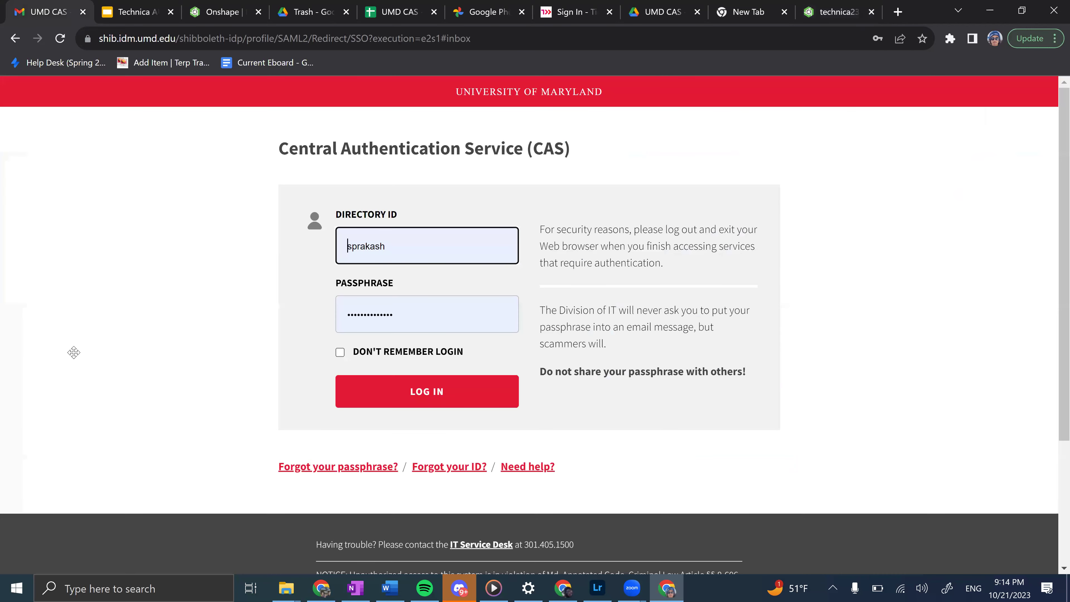
pyautogui.hotkey('ctrl', 'Tab')
pyautogui.scroll(-5, 88, 354)
pyautogui.click(88, 343)
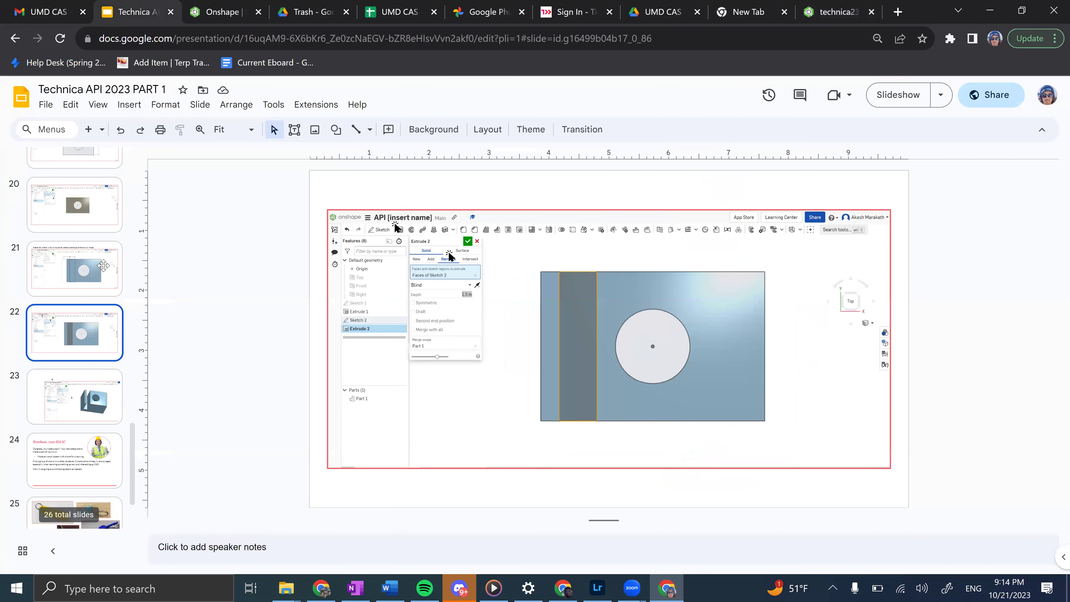
# Review the 0.2 in fillet screenshot on slide 23, then return to the technica23 Onshape tab.
pyautogui.click(90, 290)
pyautogui.scroll(-2, 90, 289)
pyautogui.click(86, 297)
pyautogui.keyDown('ctrl'); pyautogui.scroll(5, 689, 337); pyautogui.keyUp('ctrl')
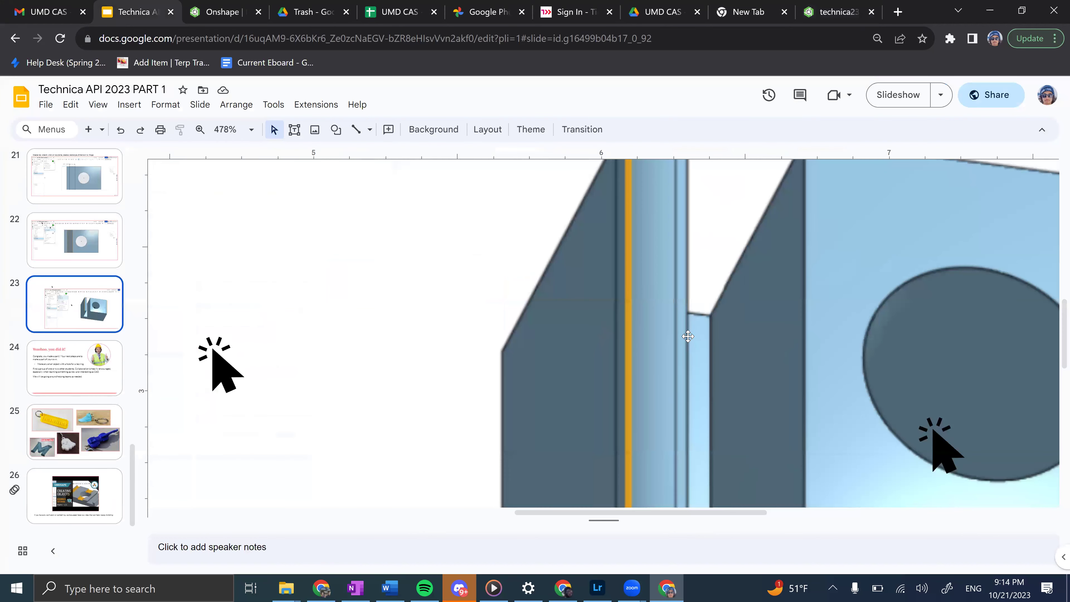
pyautogui.keyDown('ctrl'); pyautogui.scroll(-2, 695, 320); pyautogui.keyUp('ctrl')
pyautogui.keyDown('ctrl'); pyautogui.scroll(-2, 679, 291); pyautogui.keyUp('ctrl')
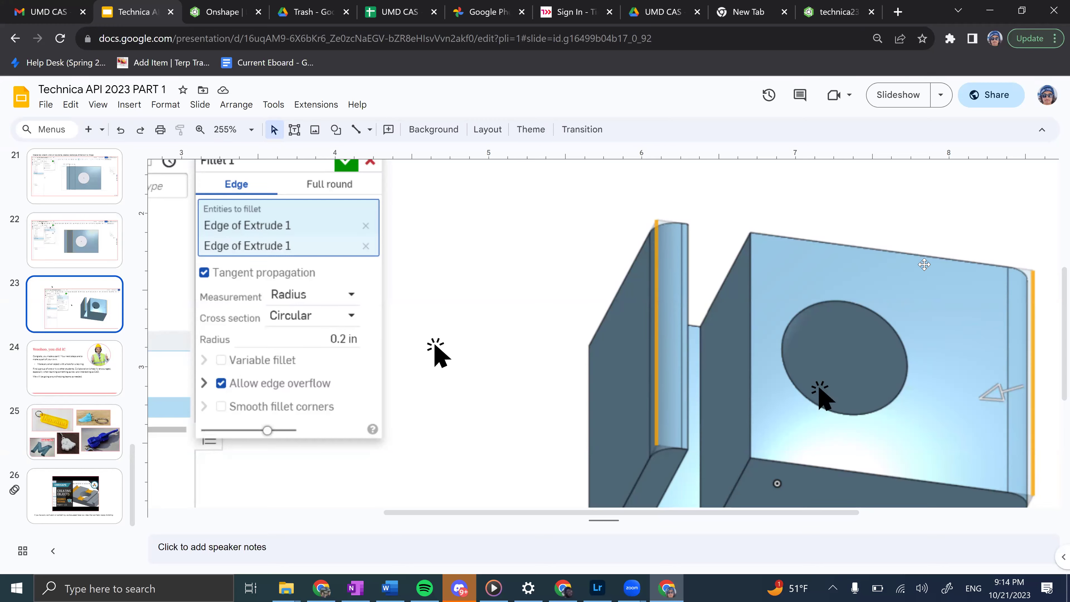
pyautogui.scroll(-2, 889, 306)
pyautogui.scroll(-4, 887, 309)
pyautogui.scroll(6, 886, 308)
pyautogui.scroll(-3, 886, 299)
pyautogui.scroll(1, 884, 303)
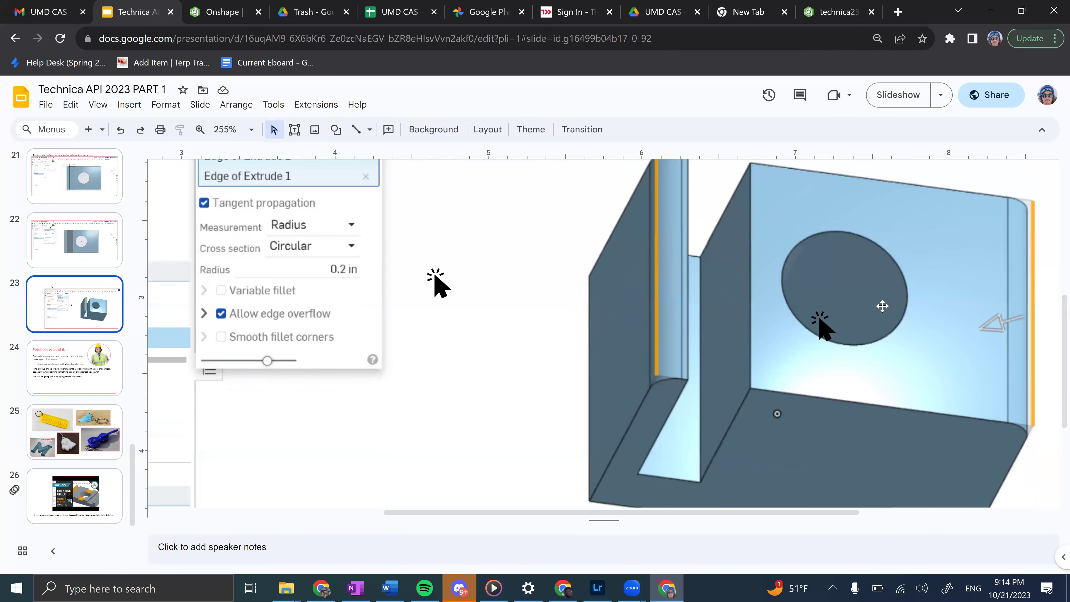
pyautogui.hotkey('ctrl', 'shift', 'Tab')
pyautogui.hotkey('ctrl', 'shift', 'Tab')
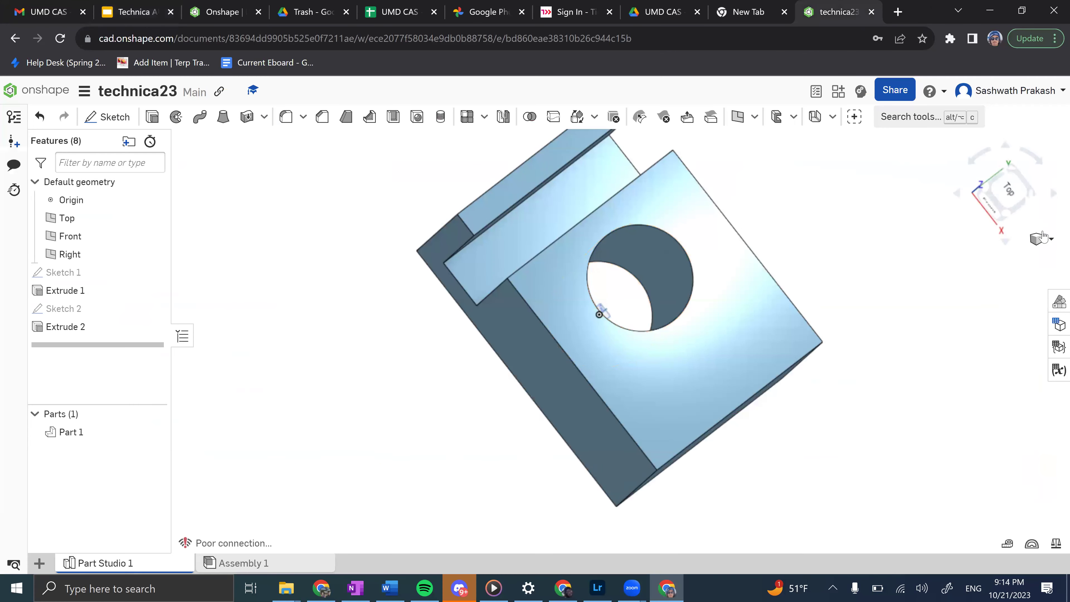
# In isometric view, fillet the slot wall's top edge and the block's right and front top edges at 0.2 m.
pyautogui.click(1043, 237)
pyautogui.click(965, 257)
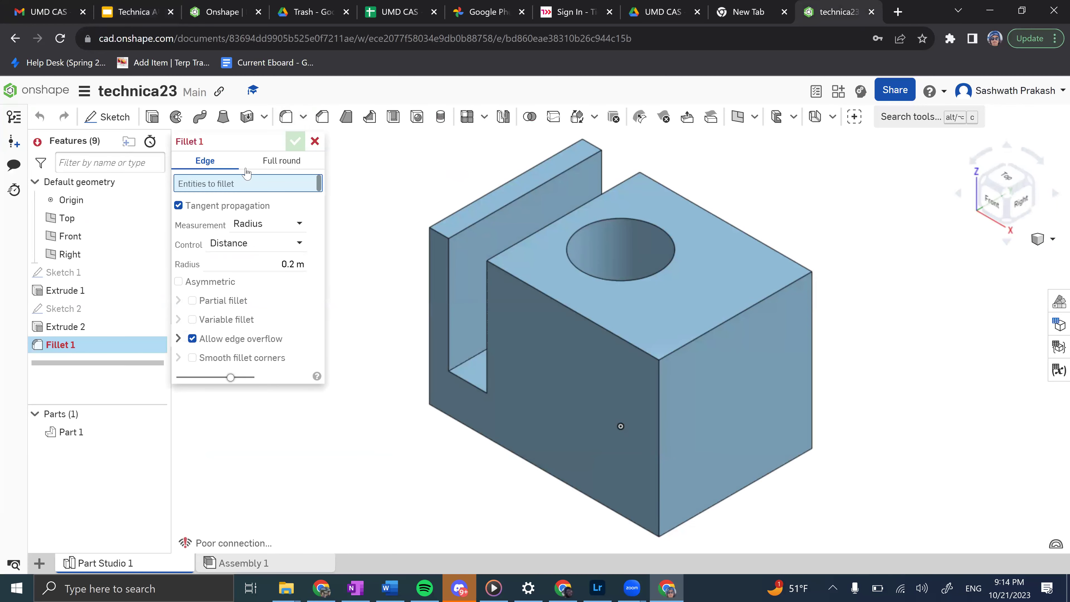
pyautogui.click(485, 202)
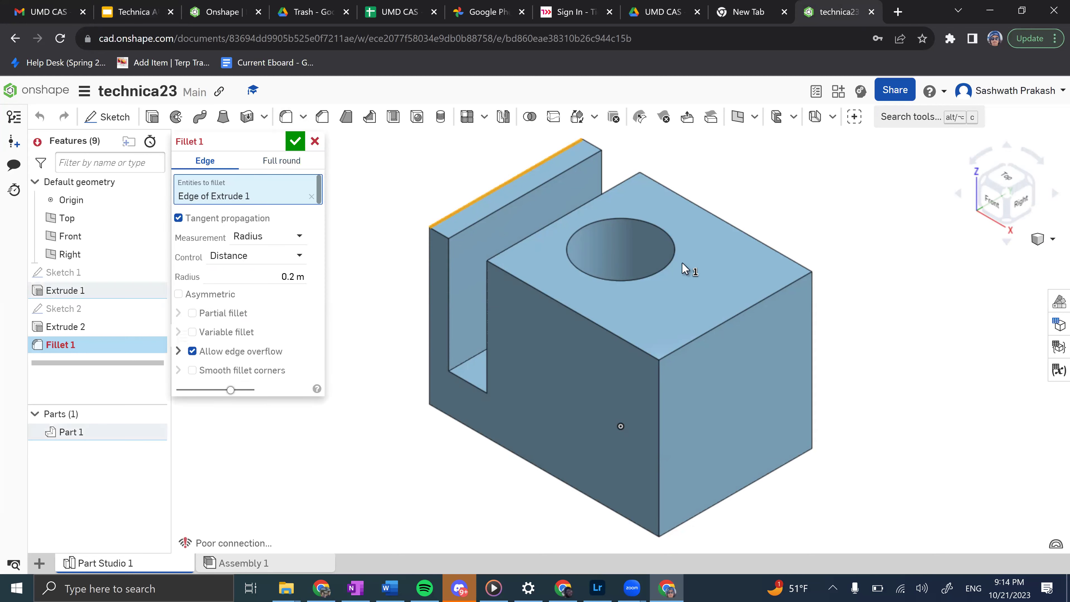
pyautogui.click(768, 310)
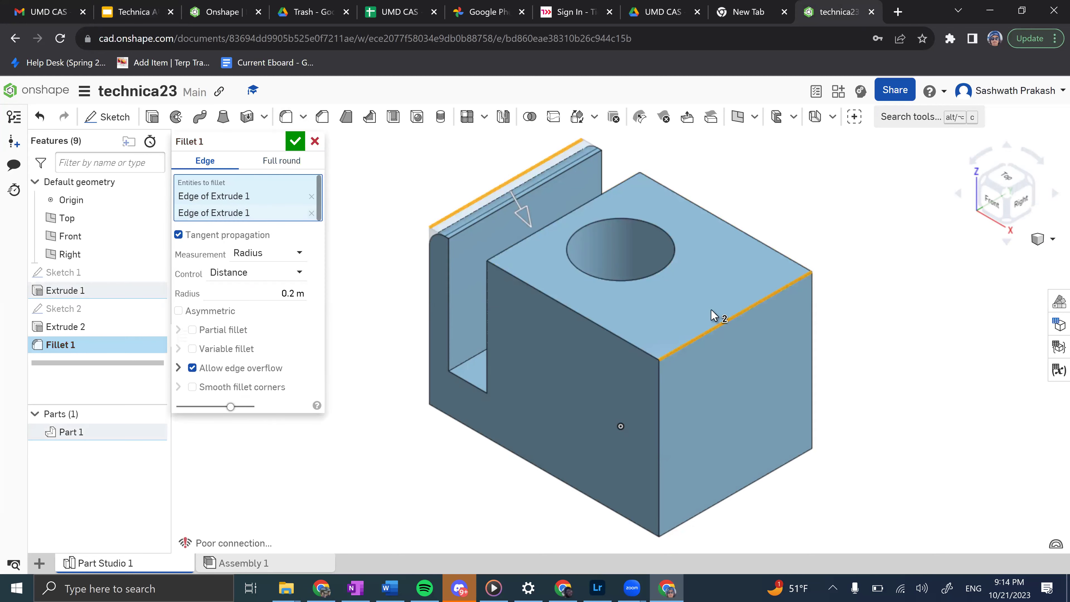
pyautogui.click(597, 327)
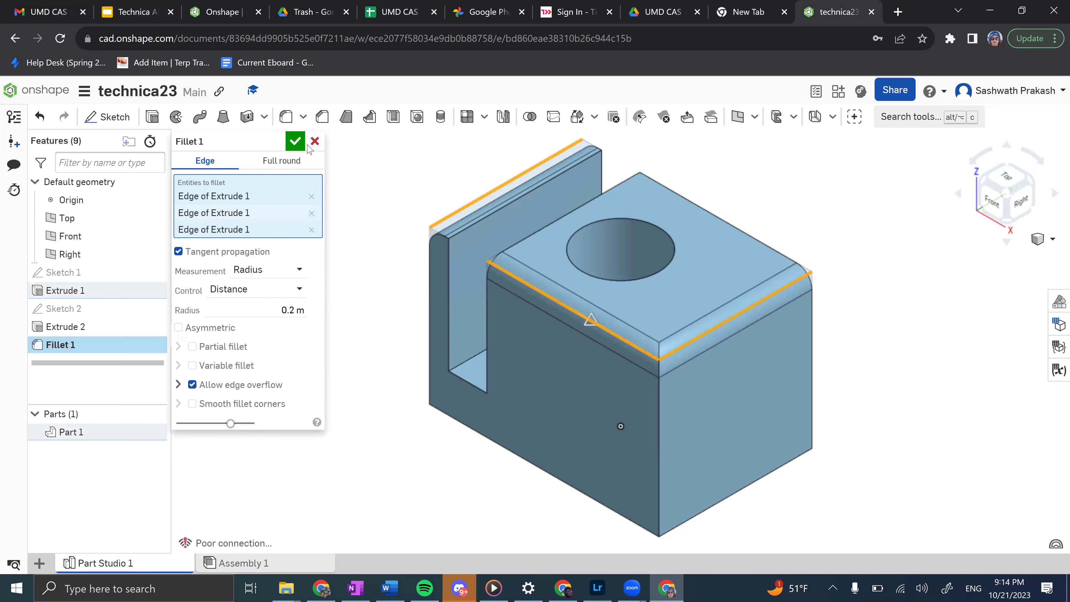
pyautogui.press('Return')
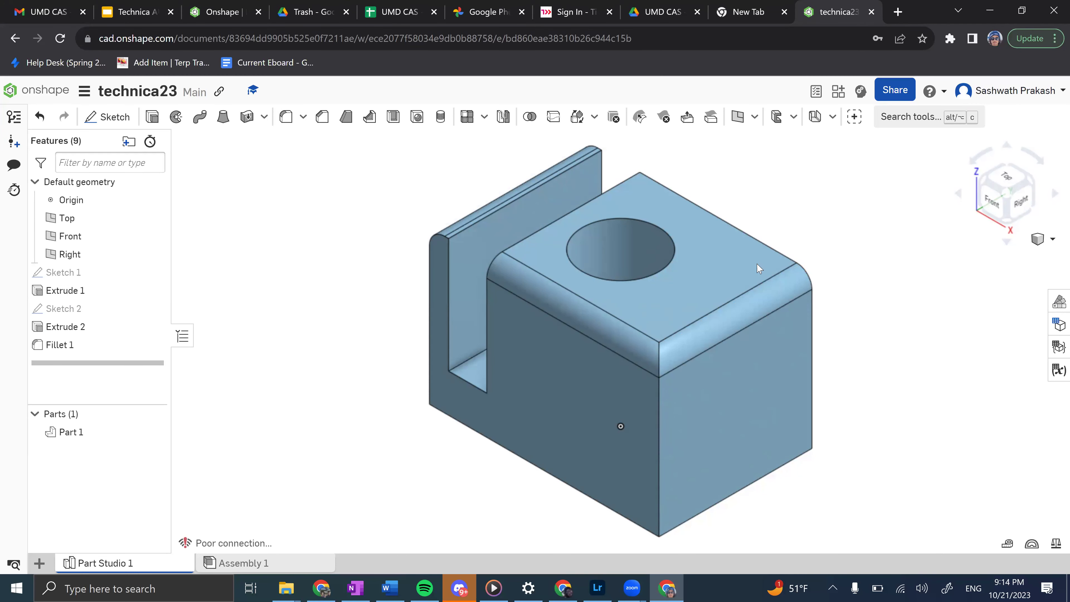
pyautogui.click(679, 264)
# Clear the hole edge selection, tilt the view and start a chamfer feature.
pyautogui.click(832, 211)
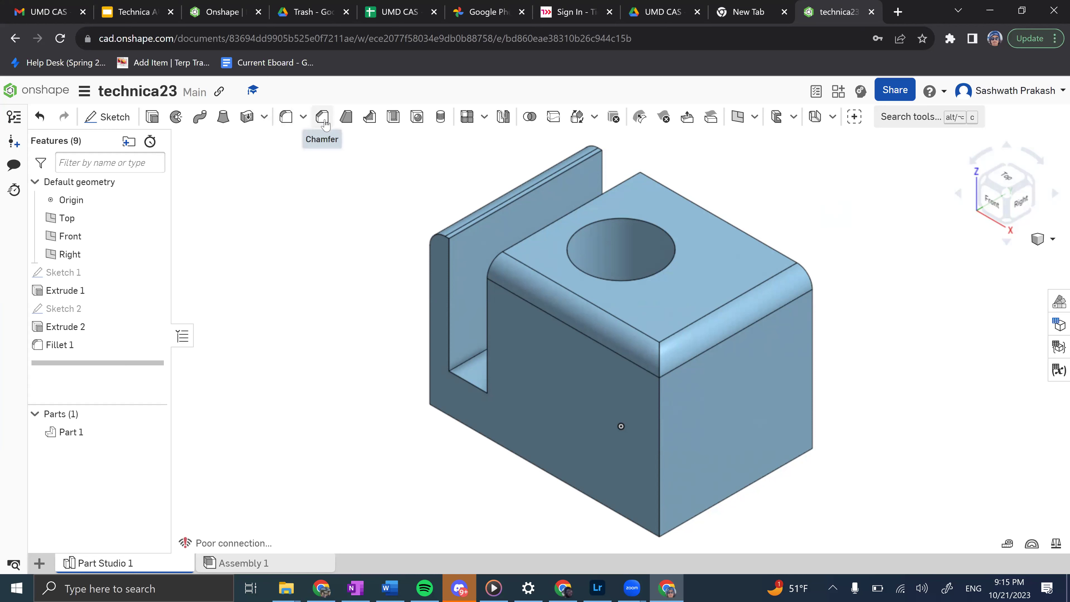
pyautogui.press('Down')
pyautogui.press('Down')
pyautogui.press('Down')
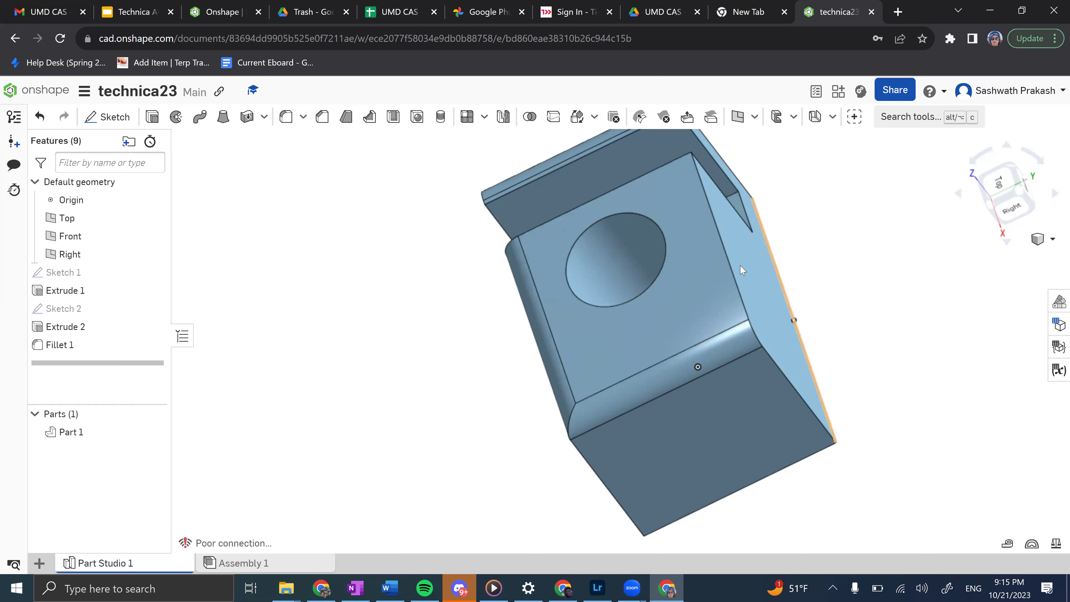
pyautogui.hotkey('shift', 'c')
# Chamfer a block edge with a 0.7 m distance.
pyautogui.click(730, 269)
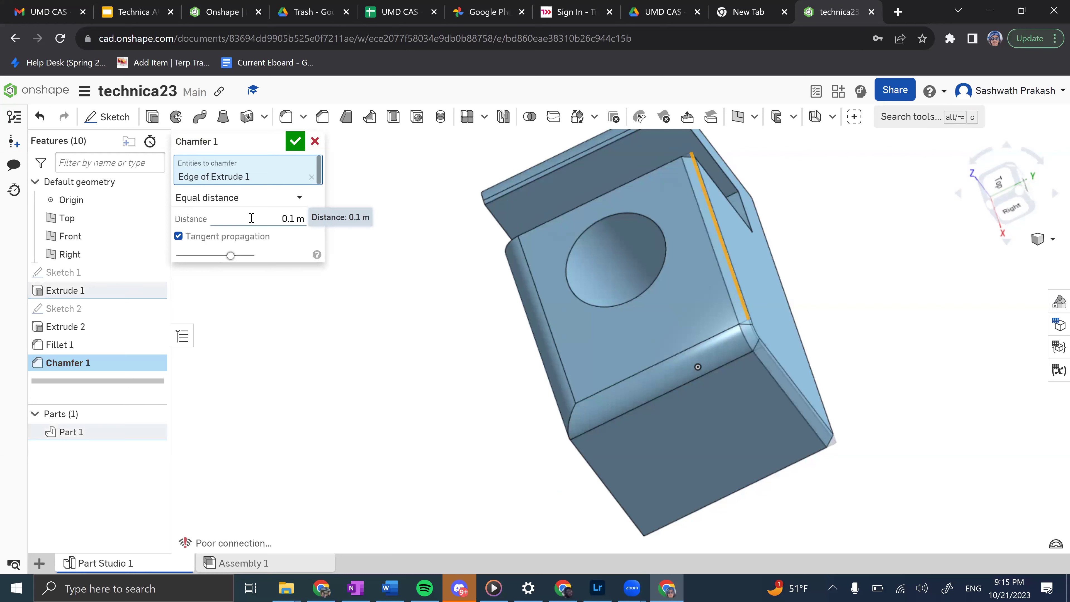
pyautogui.click(301, 218)
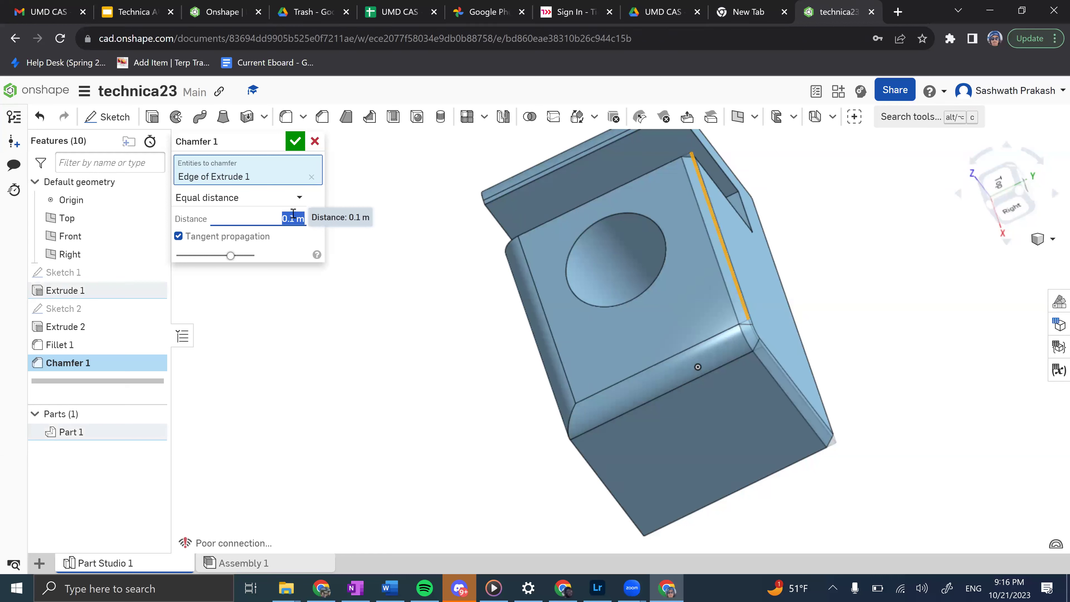
pyautogui.write('0.8')
pyautogui.press('BackSpace')
pyautogui.write('7')
pyautogui.press('Return')
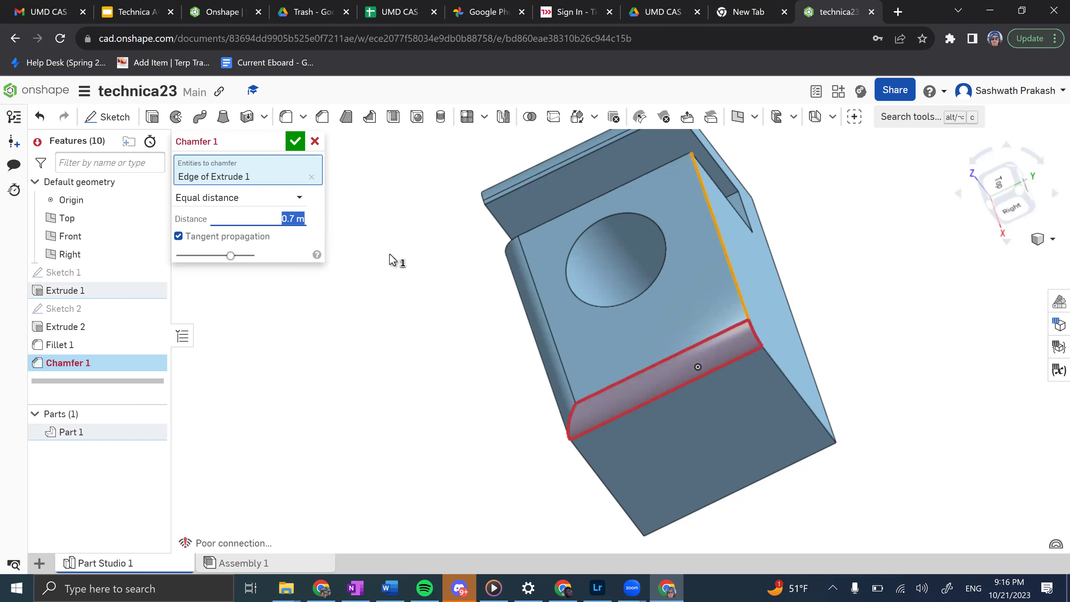
# Orbit to preview the chamfer, then cancel Chamfer 1.
pyautogui.moveTo(641, 275); pyautogui.dragTo(681, 312, button='right')
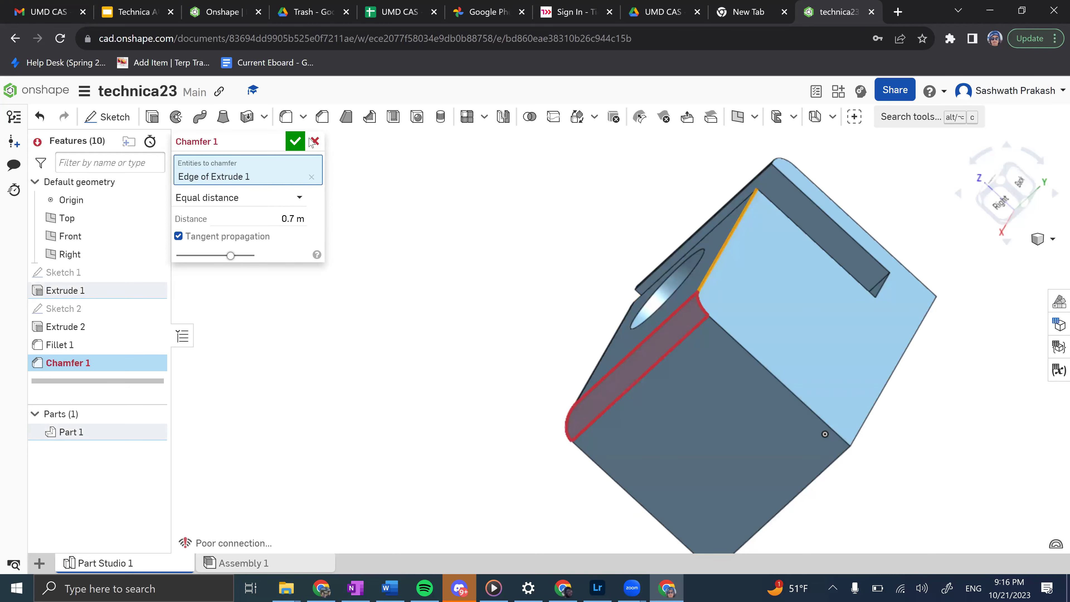
pyautogui.moveTo(633, 291); pyautogui.dragTo(693, 316, button='right')
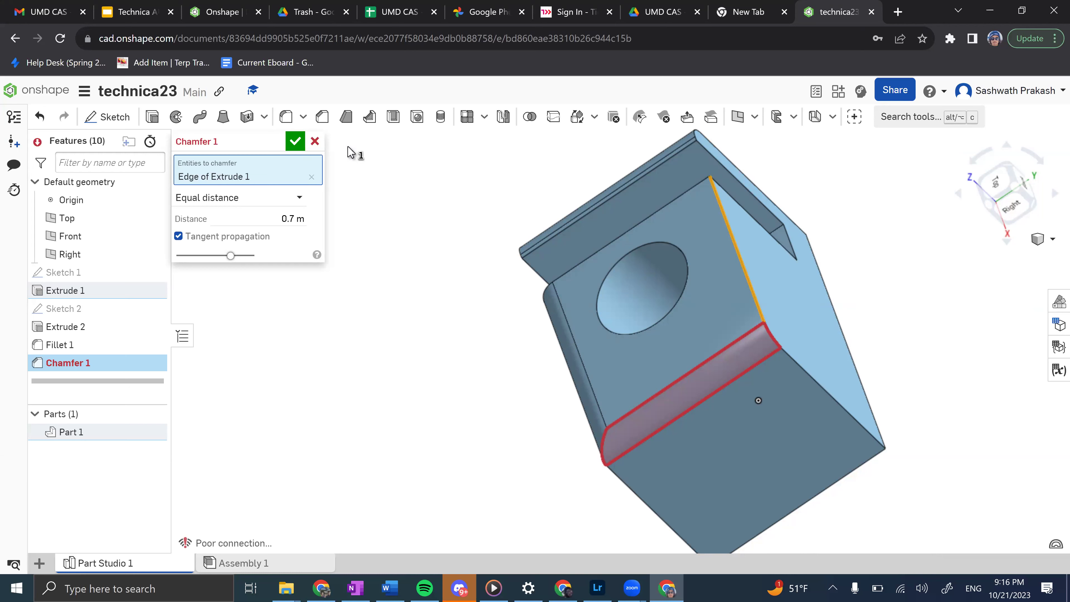
pyautogui.click(318, 143)
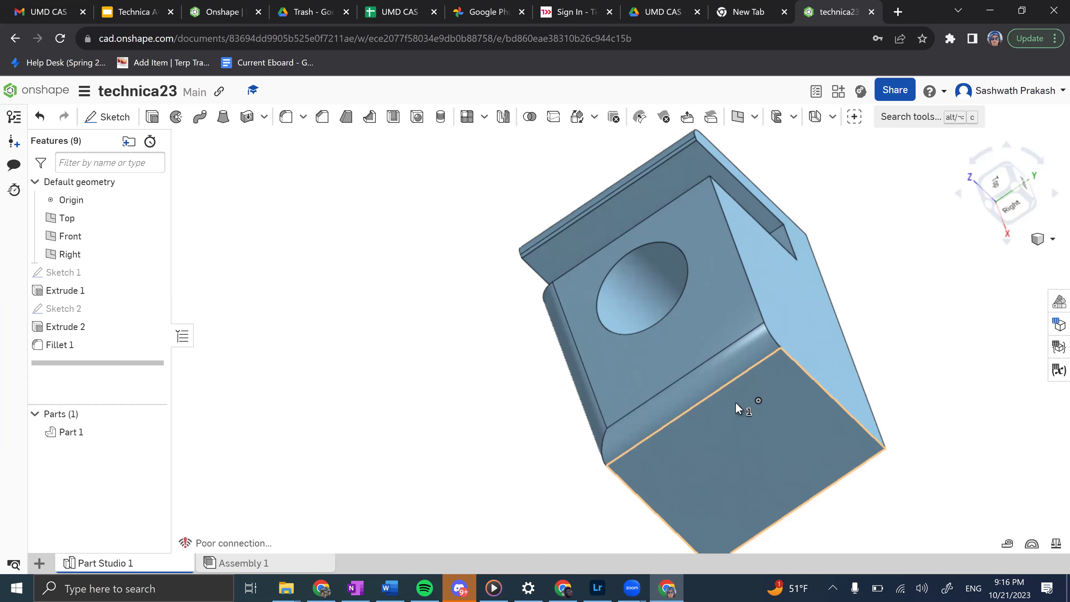
pyautogui.click(346, 117)
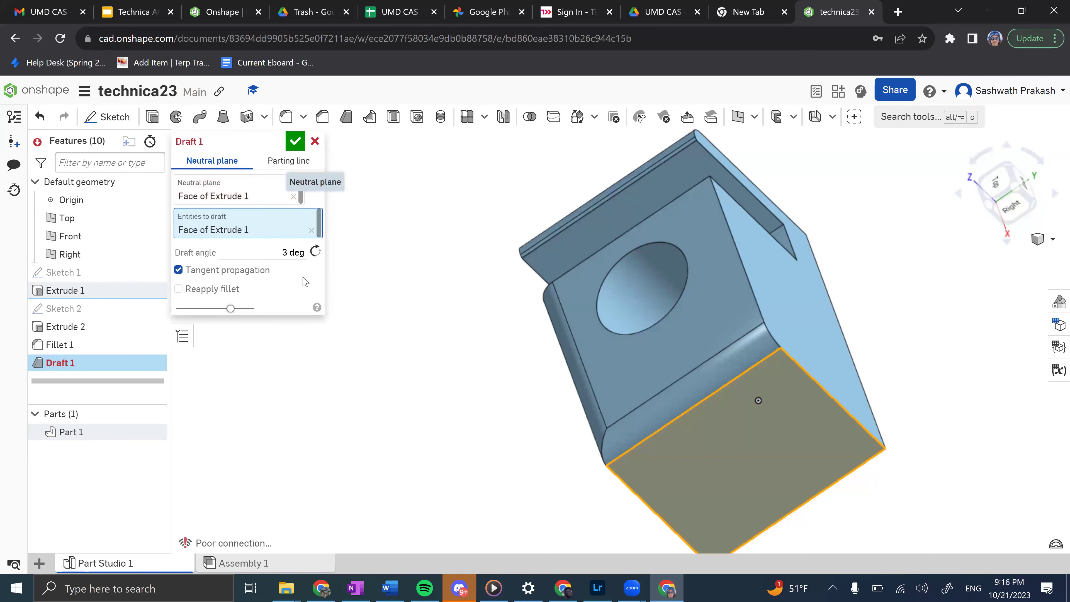
pyautogui.click(236, 288)
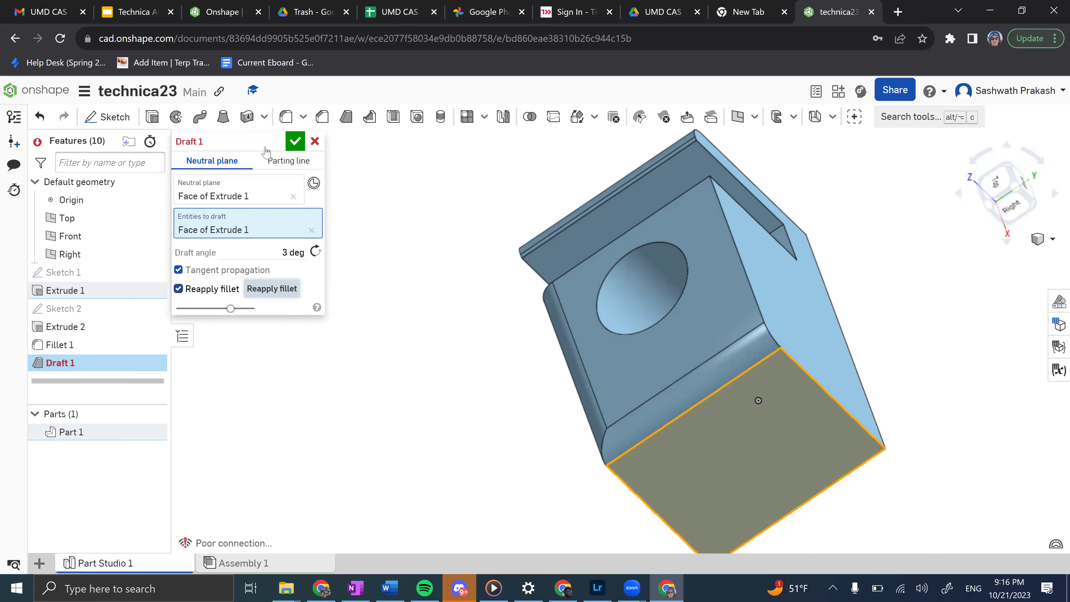
pyautogui.click(296, 141)
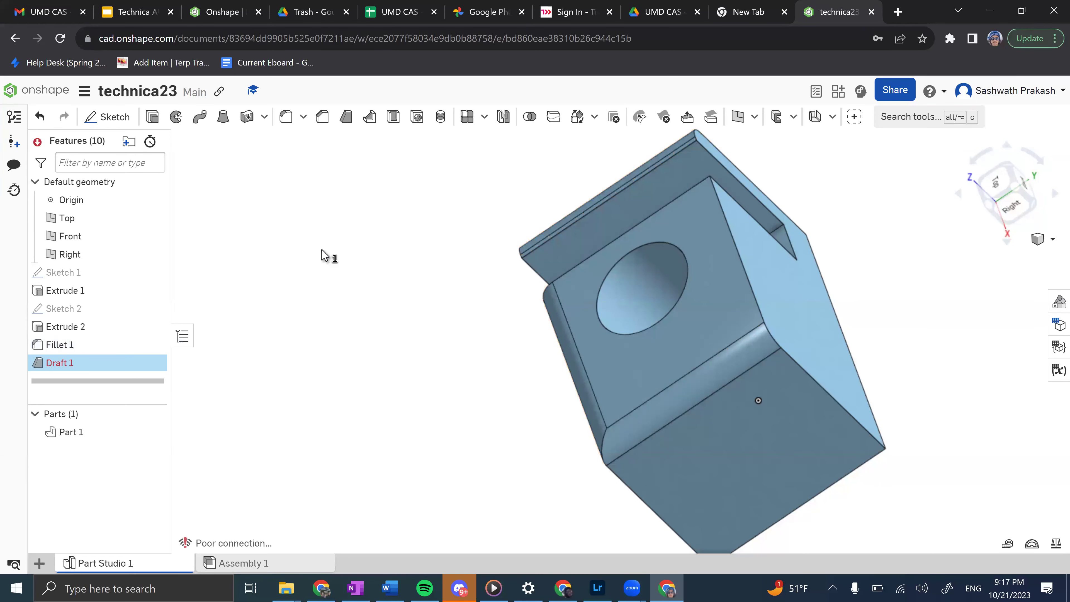
pyautogui.click(130, 366)
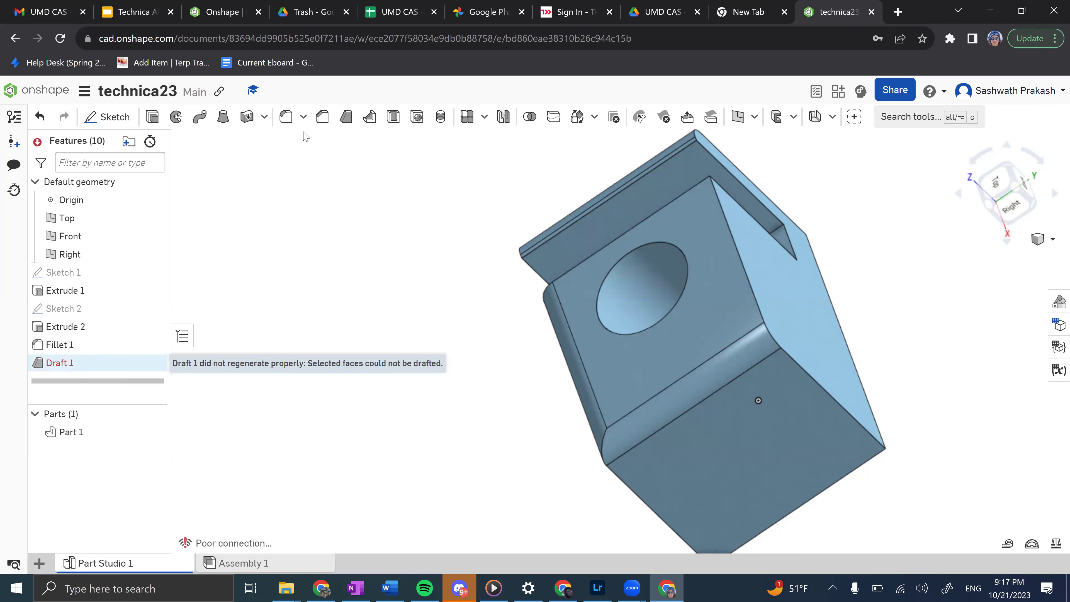
pyautogui.doubleClick(61, 363)
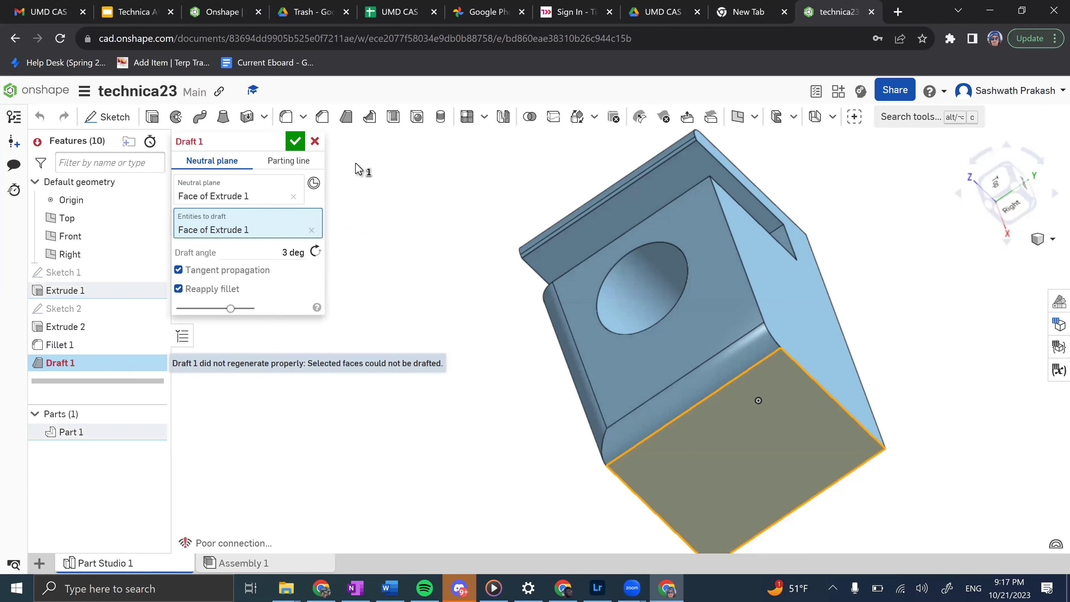
pyautogui.click(315, 141)
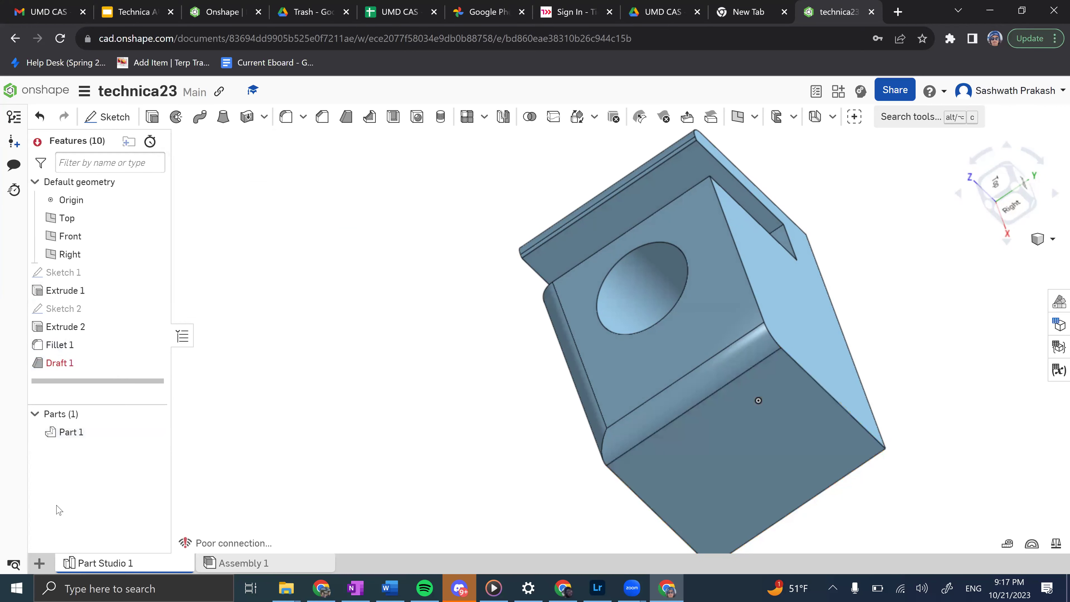
pyautogui.rightClick(96, 364)
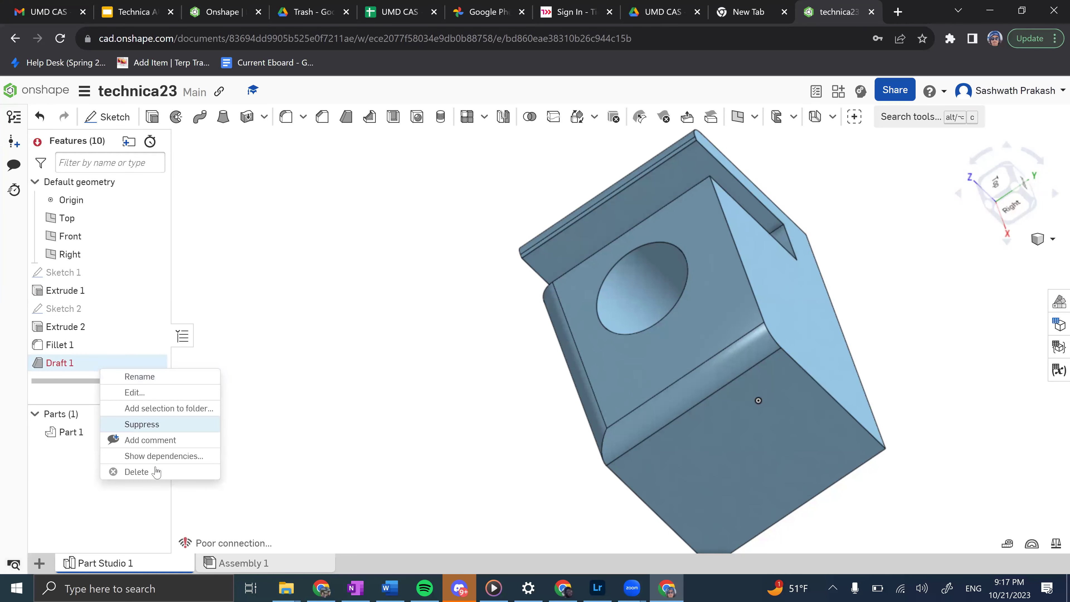
pyautogui.click(158, 469)
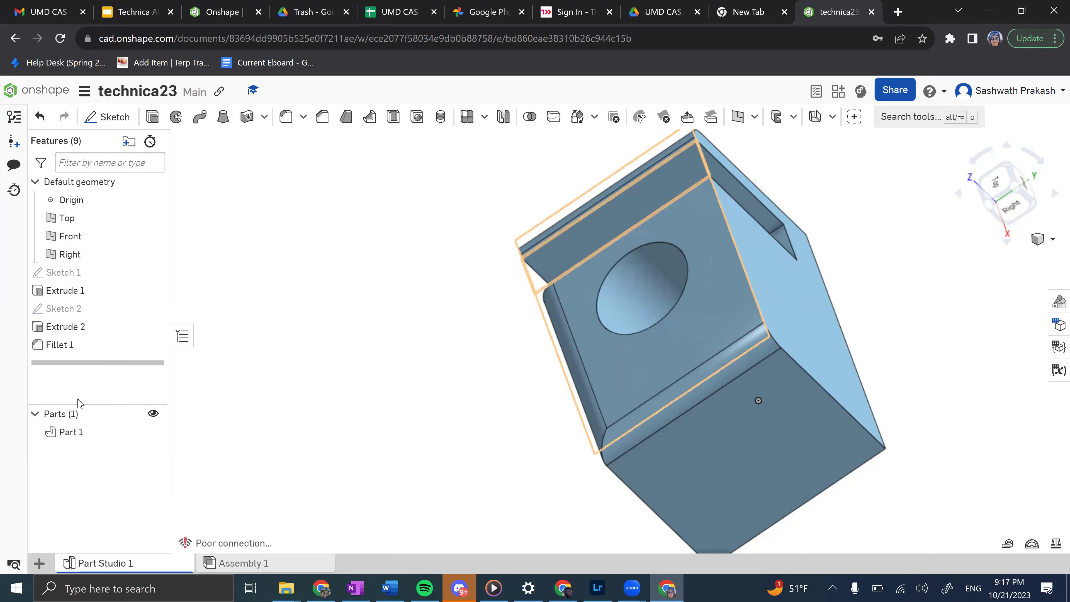
pyautogui.doubleClick(91, 348)
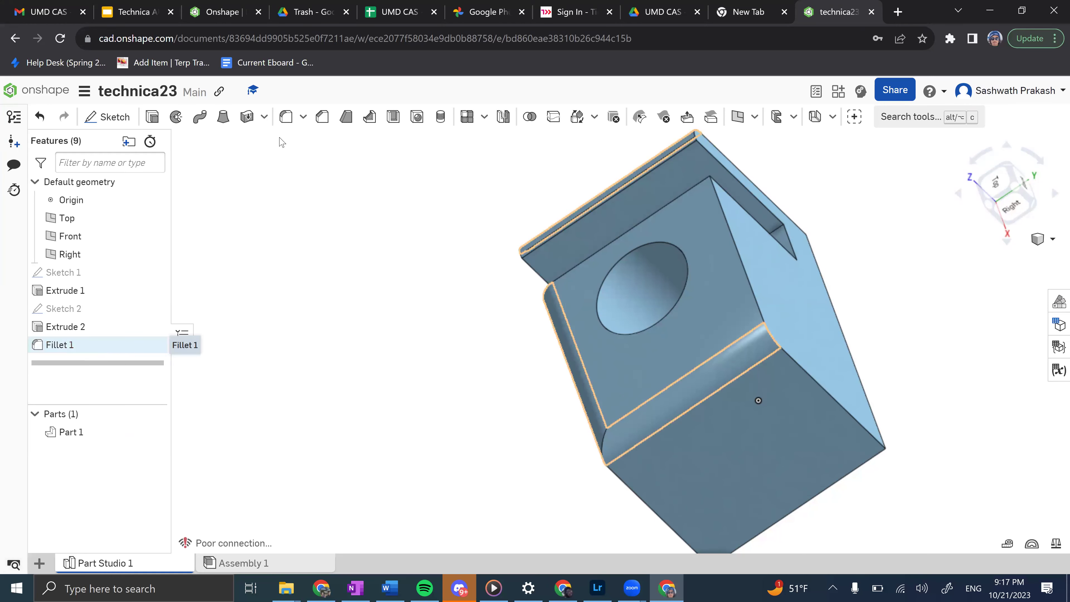
pyautogui.press('Escape')
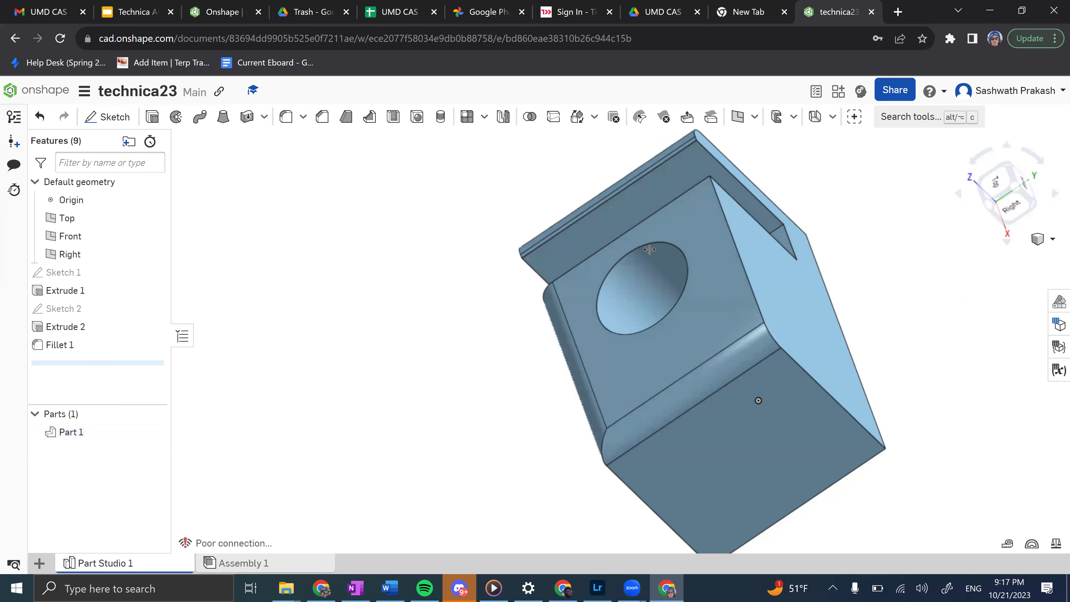
# Start a sketch on the top face in isometric view, then cancel it.
pyautogui.click(1052, 239)
pyautogui.click(944, 255)
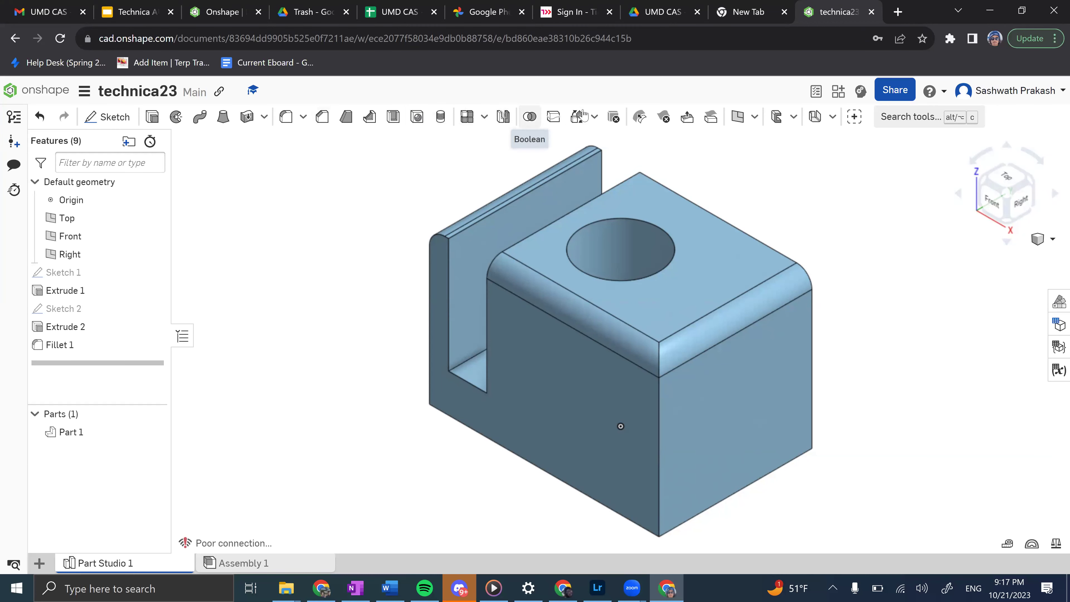
pyautogui.click(108, 116)
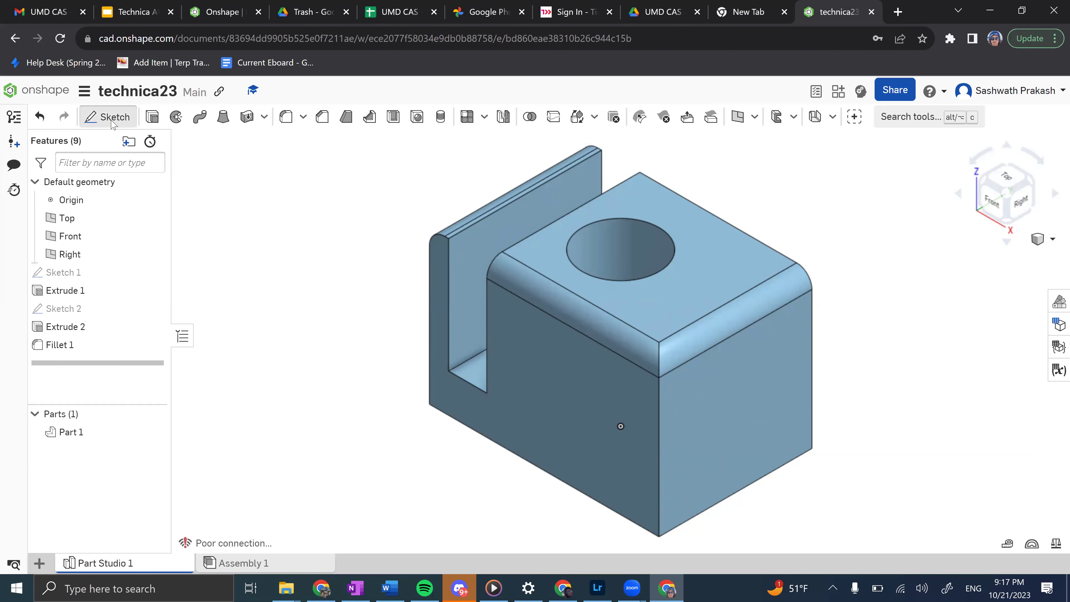
pyautogui.click(610, 415)
pyautogui.click(994, 199)
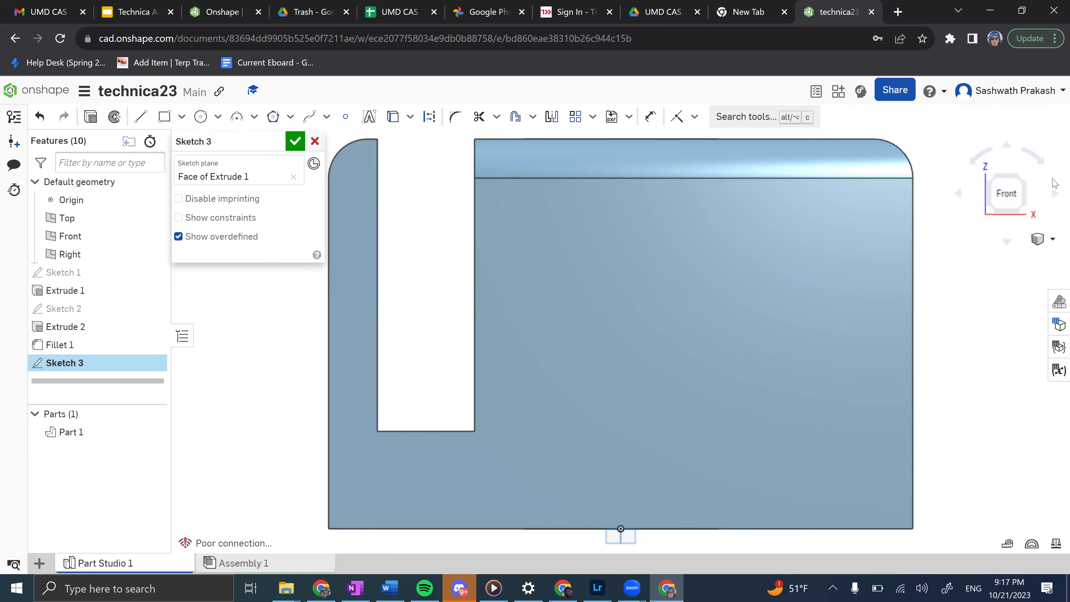
pyautogui.click(315, 141)
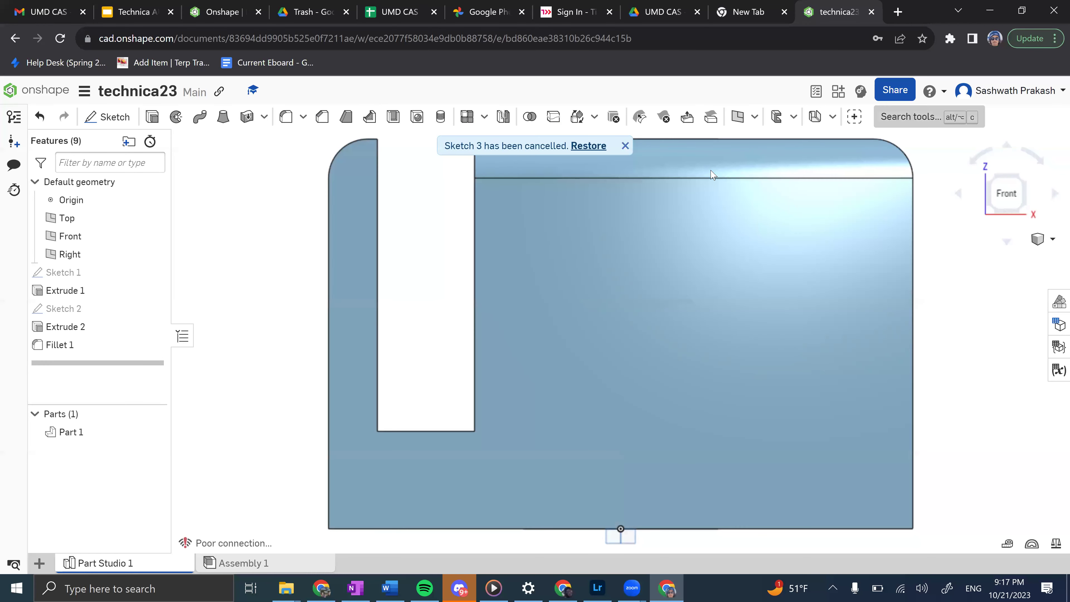
# Start Sketch 3 on the block's front face and view it straight on.
pyautogui.click(1041, 239)
pyautogui.click(982, 257)
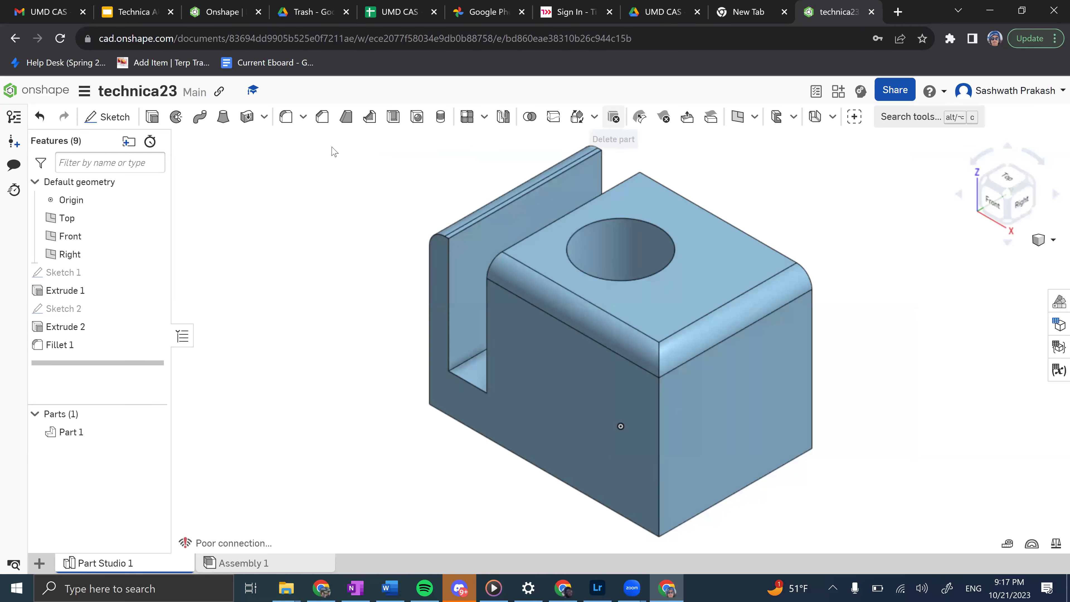
pyautogui.hotkey('shift', 's')
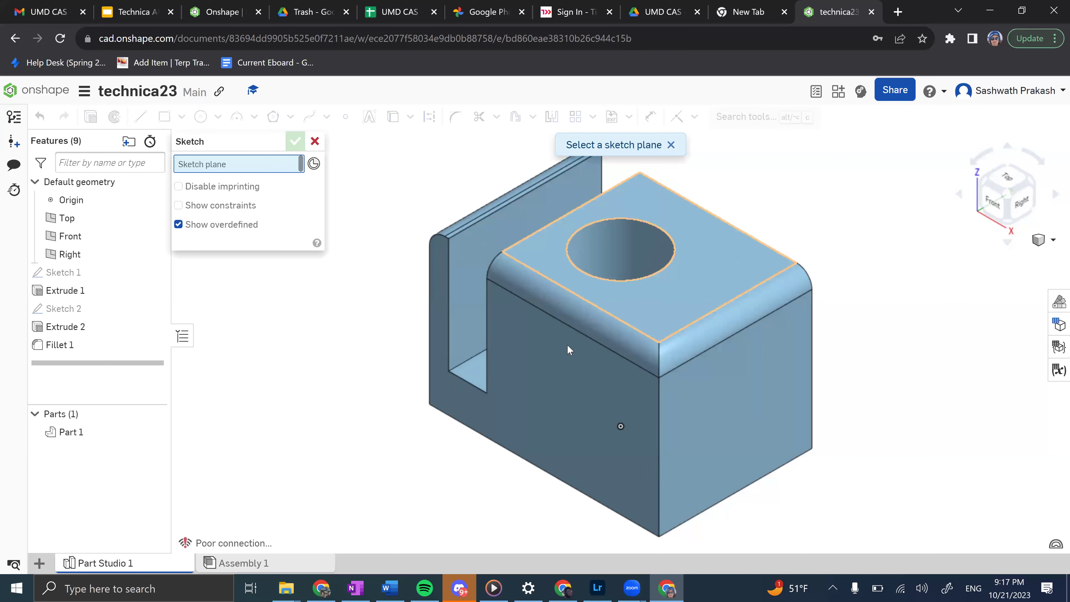
pyautogui.click(567, 345)
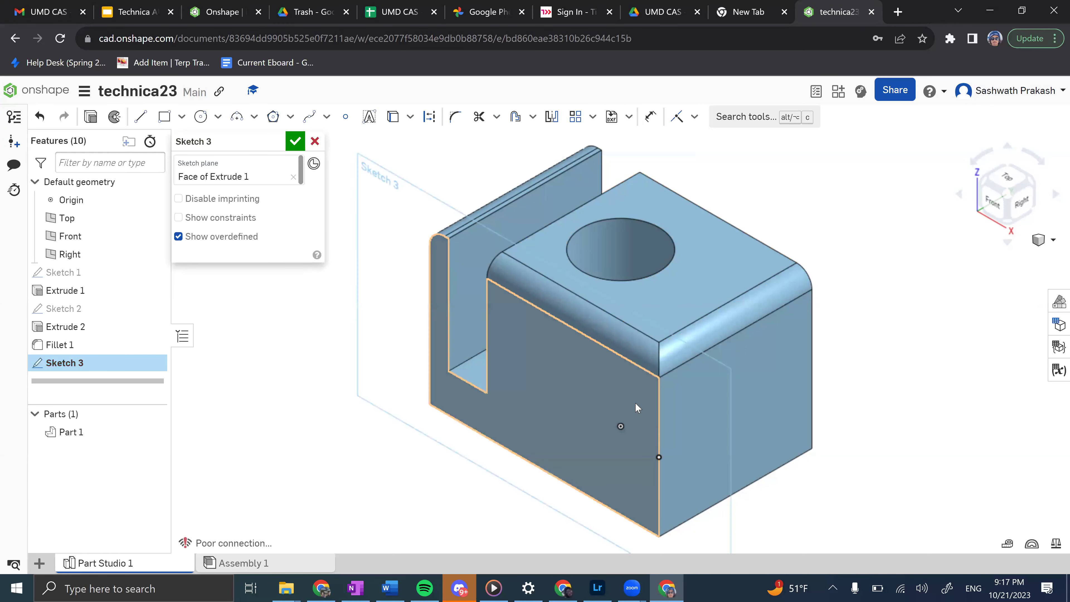
pyautogui.click(996, 210)
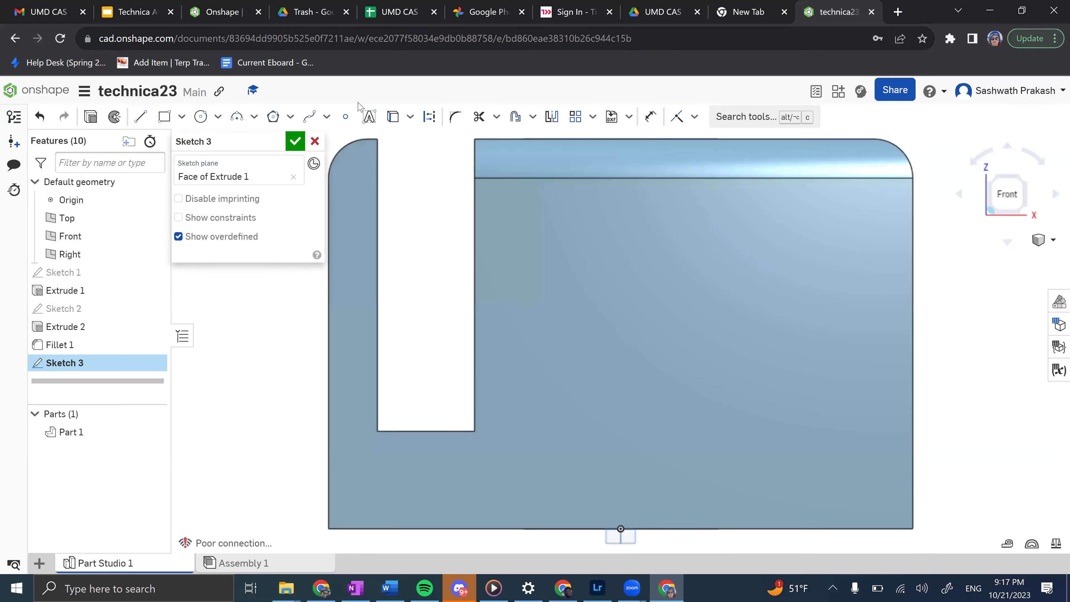
# Draw a sketch text box on the block's front face.
pyautogui.click(369, 119)
pyautogui.click(559, 230)
pyautogui.click(785, 350)
pyautogui.click(846, 396)
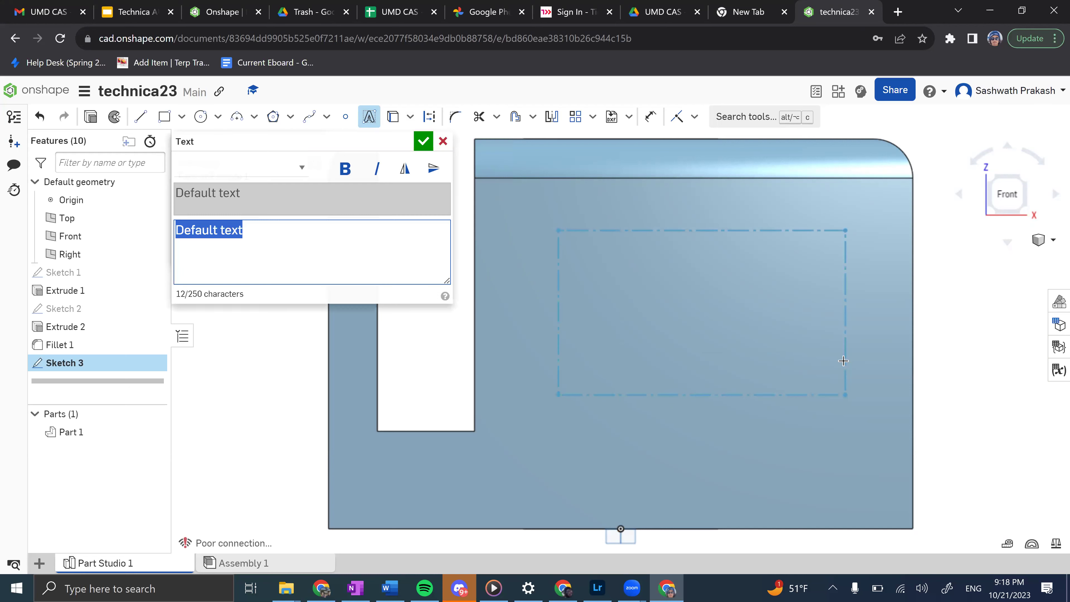
# Replace the typed 'Sashu' with 'Technica is Awesome' and confirm the text.
pyautogui.write('Sashu')
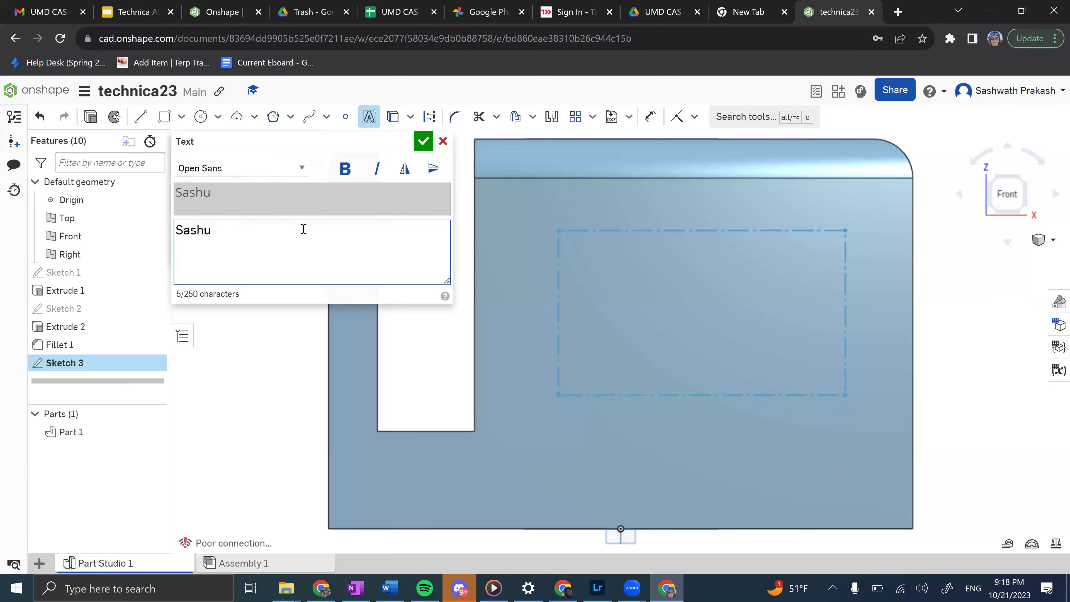
pyautogui.hotkey('ctrl', 'a')
pyautogui.press('BackSpace')
pyautogui.write('Technica is Awesome')
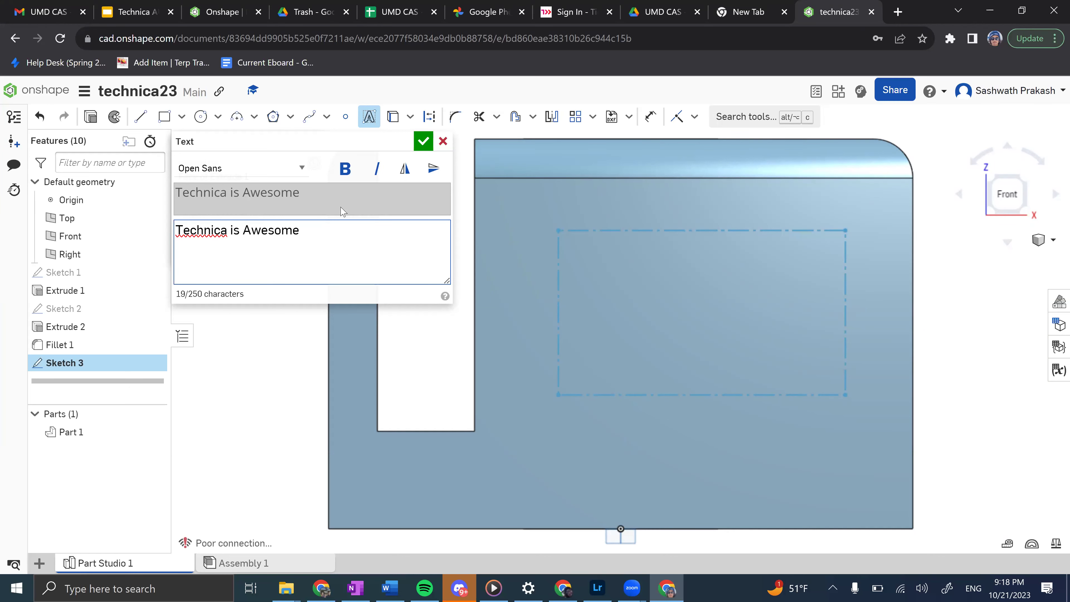
pyautogui.doubleClick(366, 206)
pyautogui.click(284, 258)
pyautogui.click(422, 140)
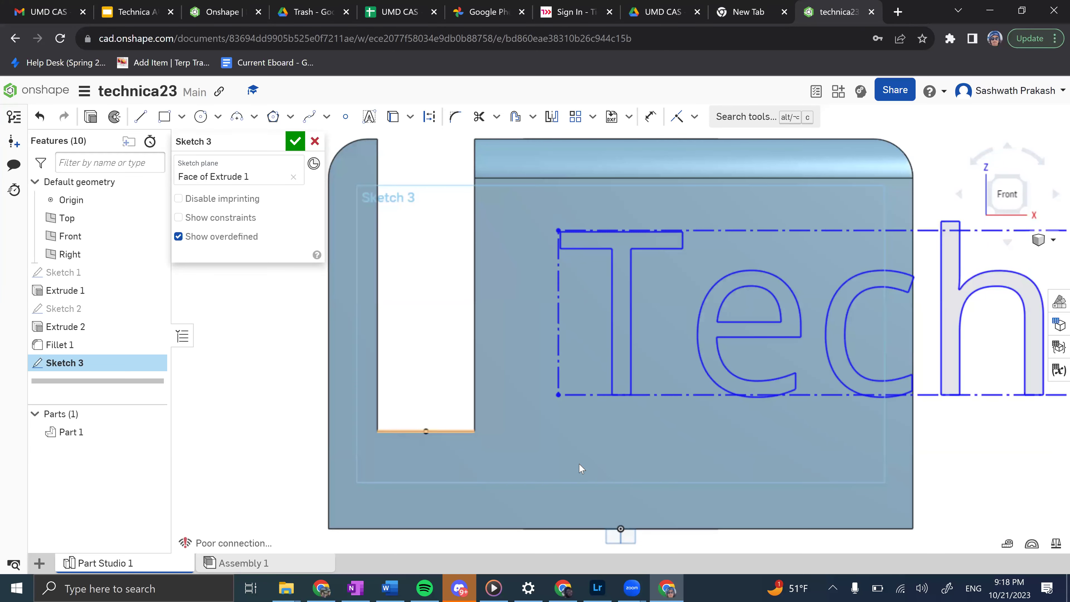
# Move and reshape the text box across the lower front face.
pyautogui.scroll(-10, 602, 421)
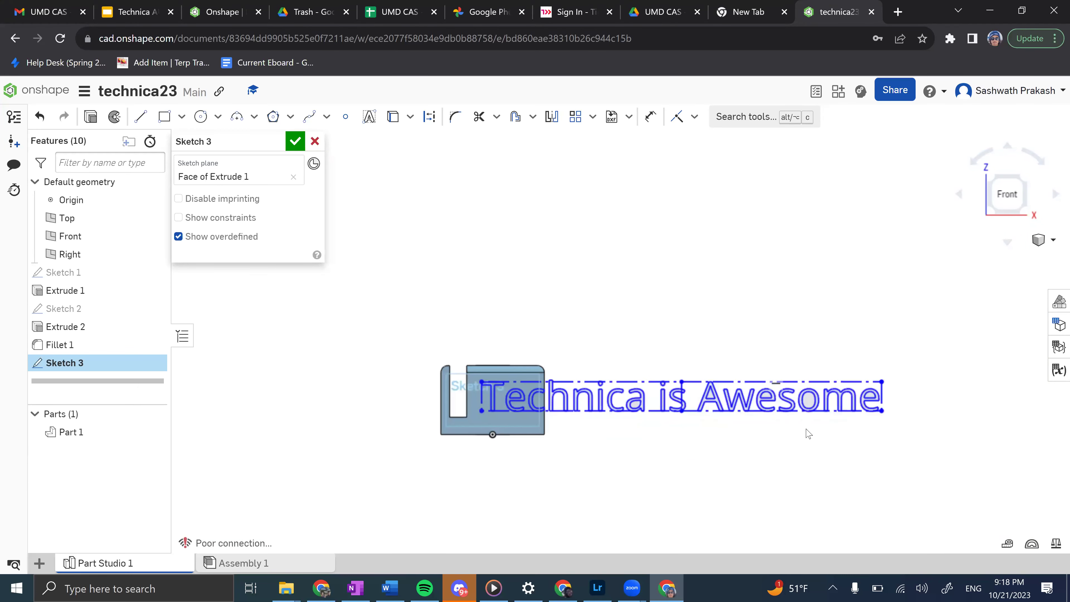
pyautogui.scroll(4, 806, 433)
pyautogui.moveTo(702, 405); pyautogui.dragTo(837, 407)
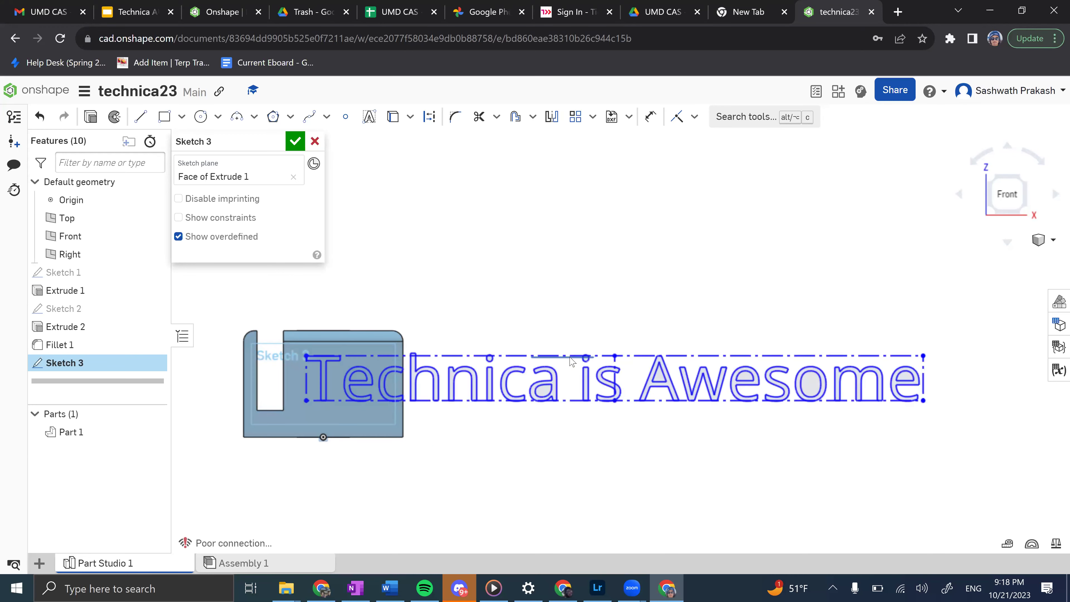
pyautogui.moveTo(638, 362); pyautogui.dragTo(713, 364)
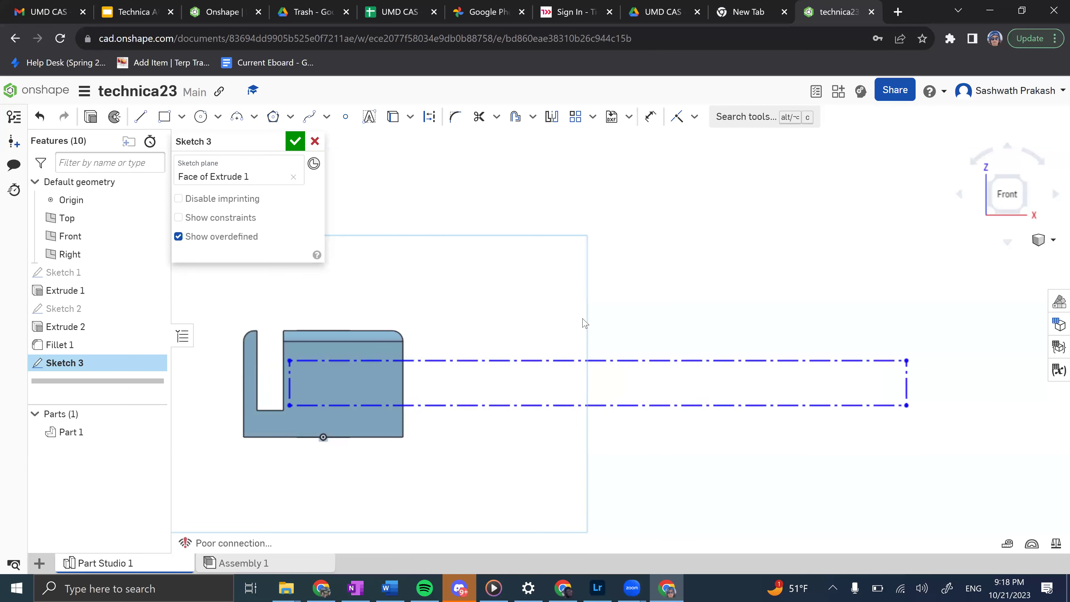
# Dimension the text box's top edge to 40, then undo it.
pyautogui.press('d')
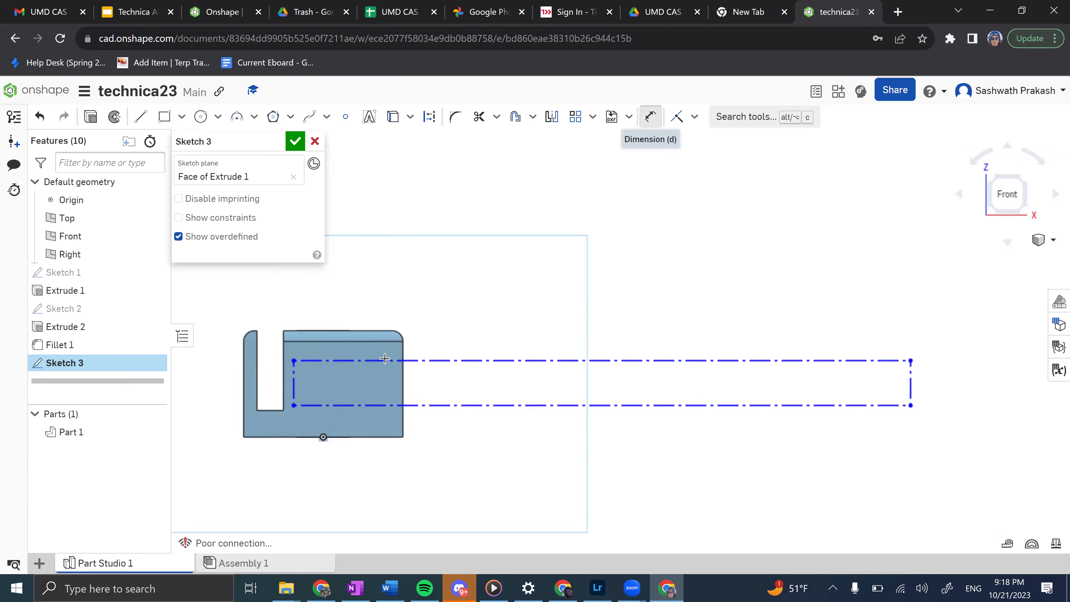
pyautogui.click(386, 360)
pyautogui.click(431, 293)
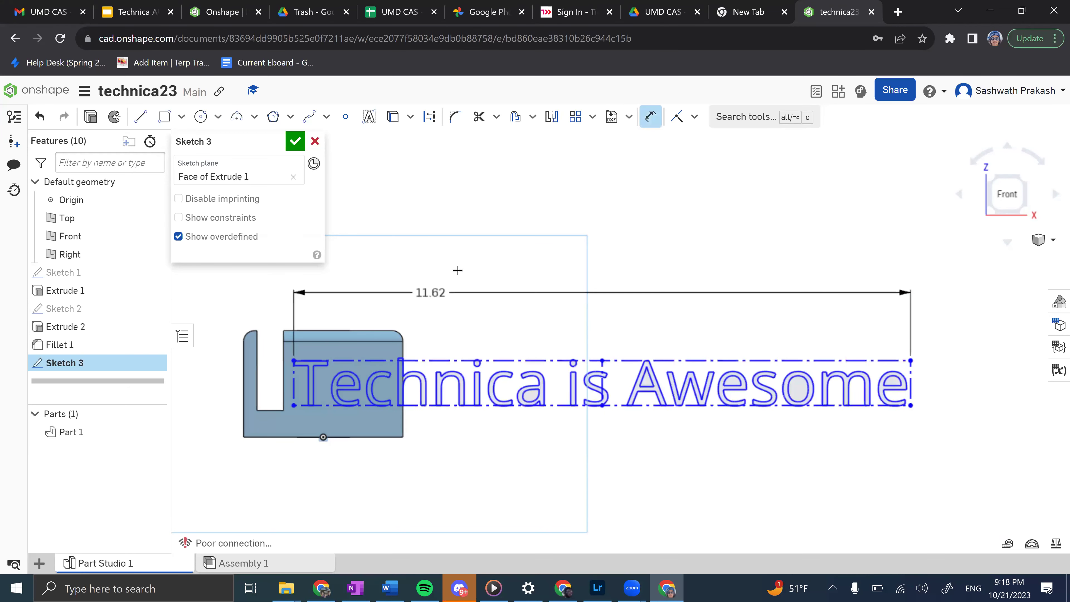
pyautogui.write('40')
pyautogui.press('Return')
pyautogui.hotkey('ctrl', 'z')
pyautogui.hotkey('ctrl', 'z')
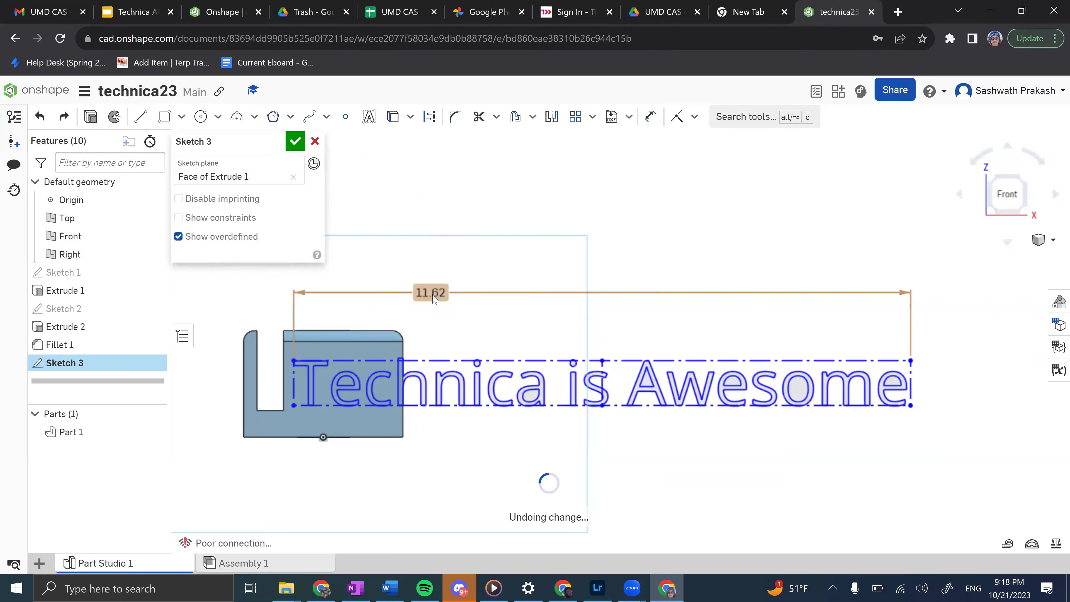
# Give the text box's top edge a width dimension of 4.
pyautogui.click(493, 361)
pyautogui.press('d')
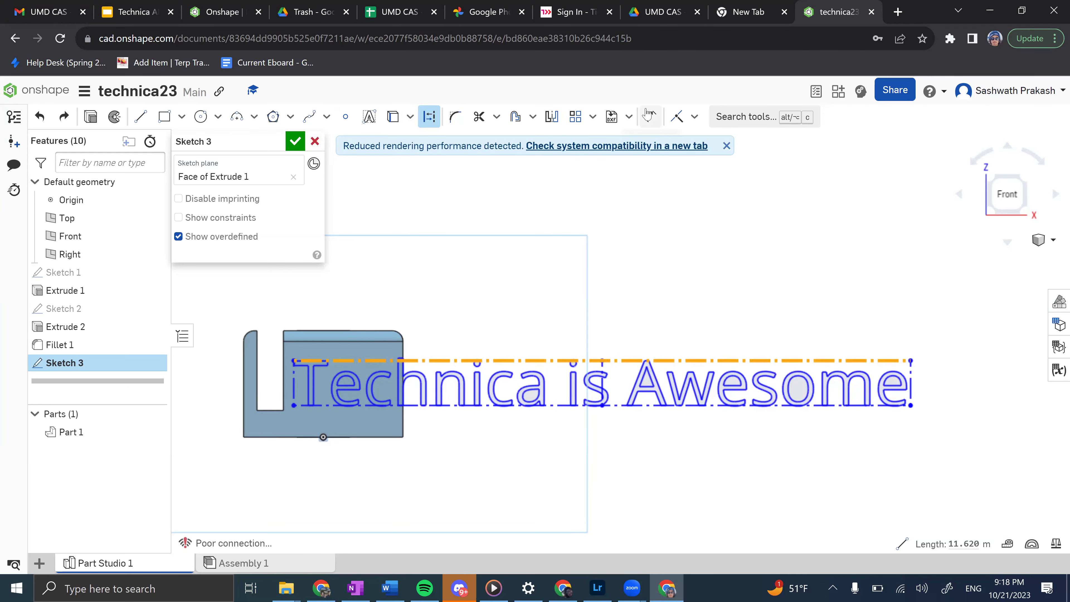
pyautogui.click(651, 116)
pyautogui.click(557, 360)
pyautogui.click(536, 290)
pyautogui.write('4')
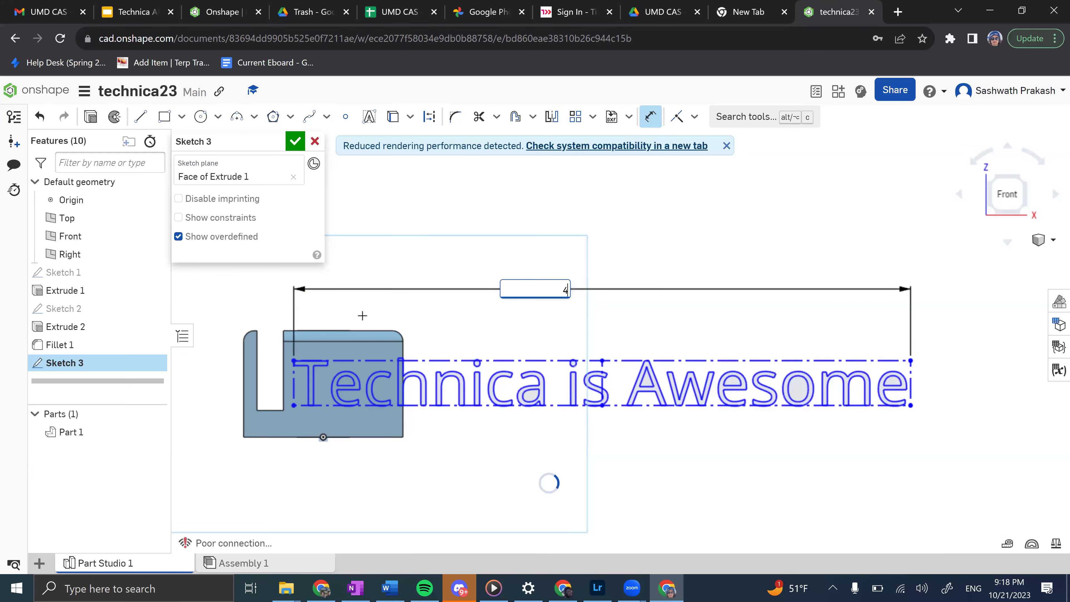
pyautogui.press('Return')
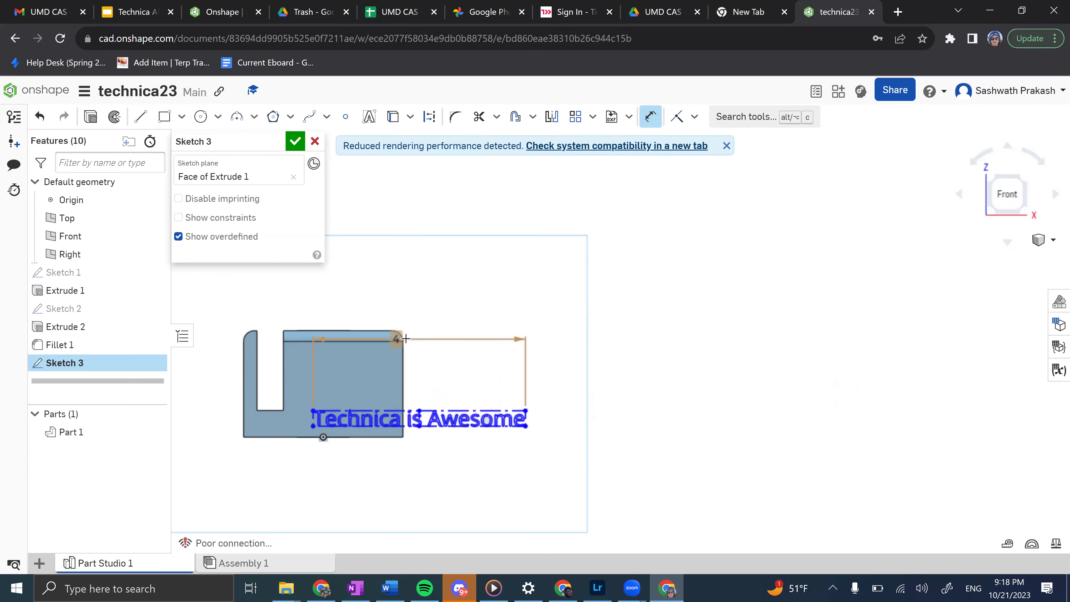
# Try further dimensions and moves on the text box, then cancel the dimension command.
pyautogui.click(398, 338)
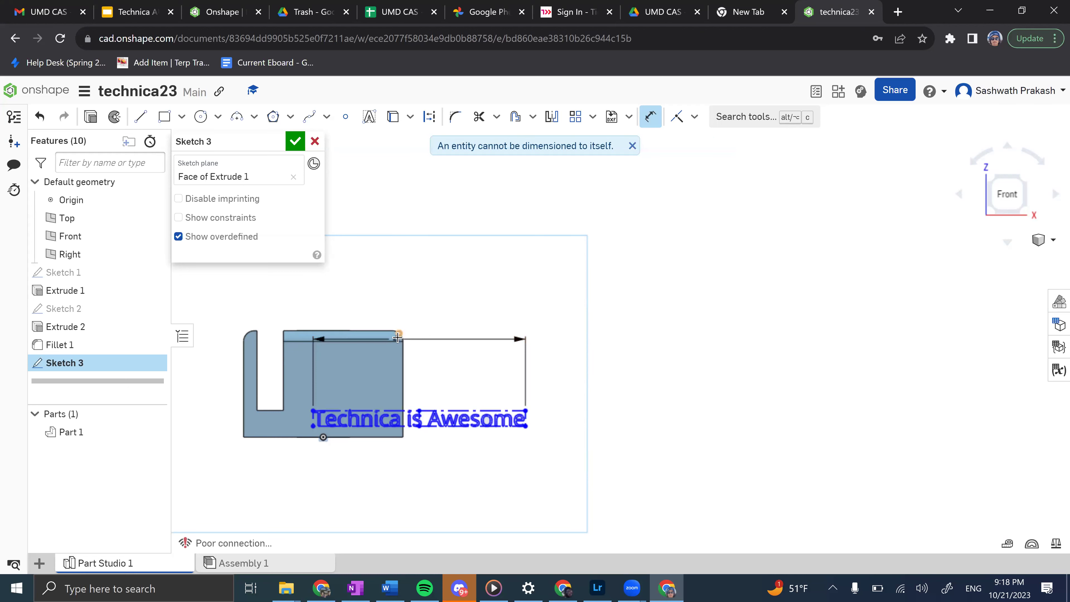
pyautogui.click(437, 408)
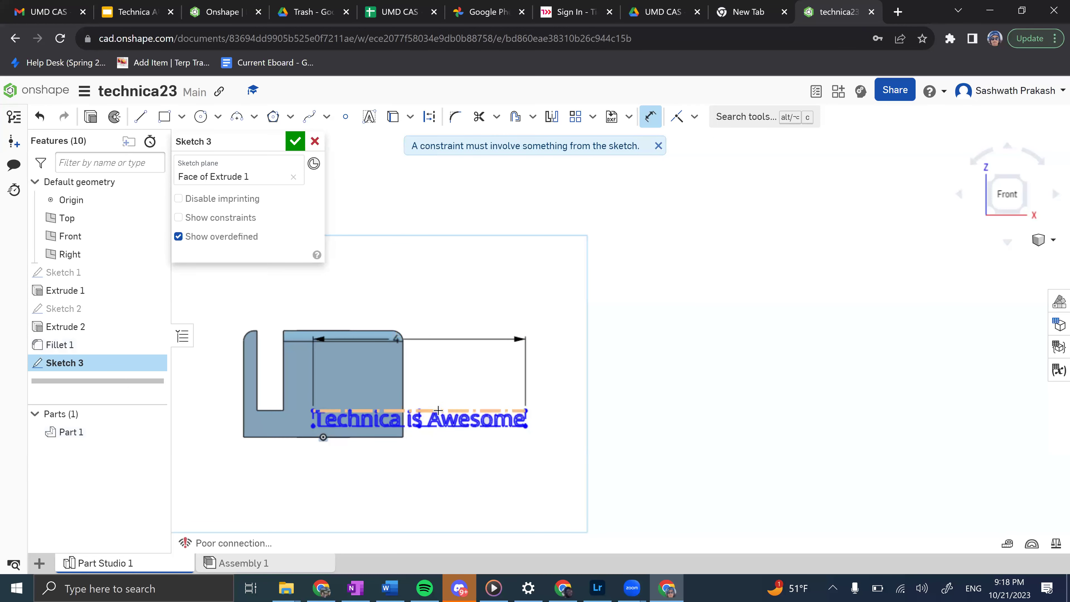
pyautogui.press('a')
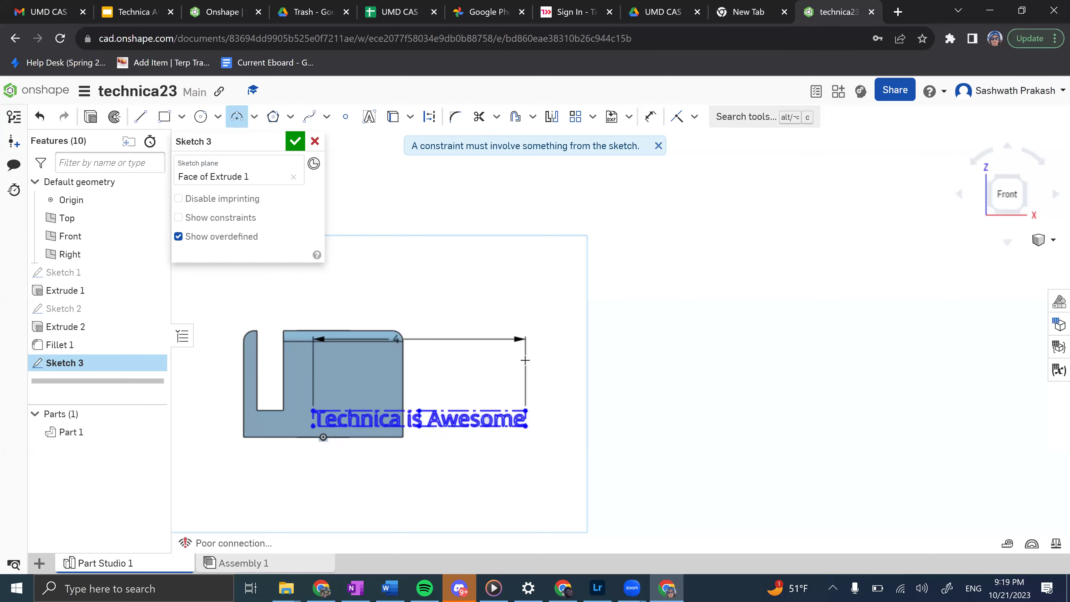
pyautogui.moveTo(463, 420); pyautogui.dragTo(460, 415)
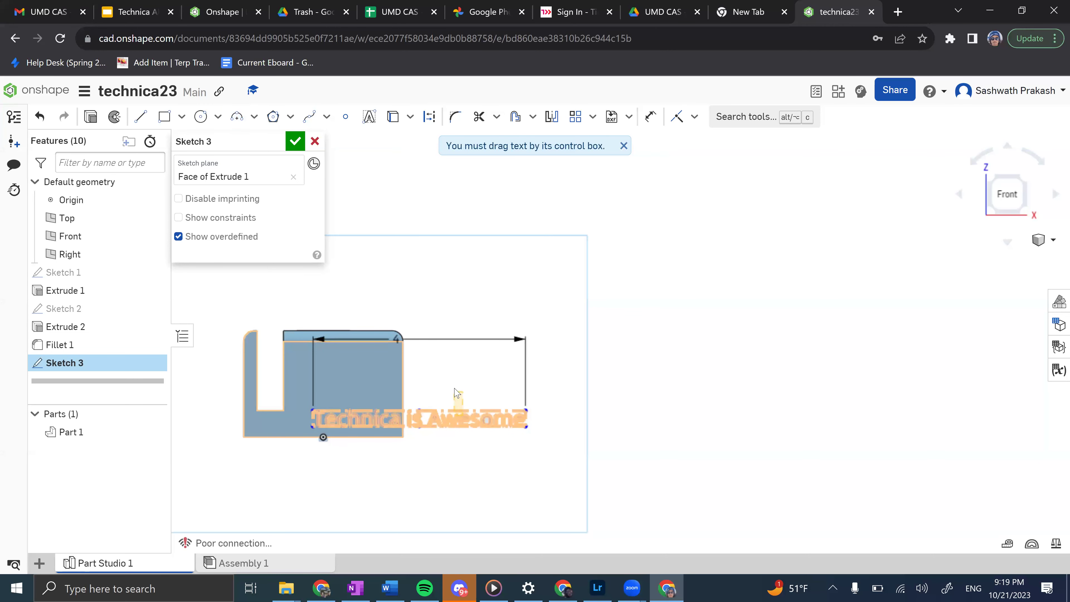
pyautogui.press('d')
pyautogui.click(476, 409)
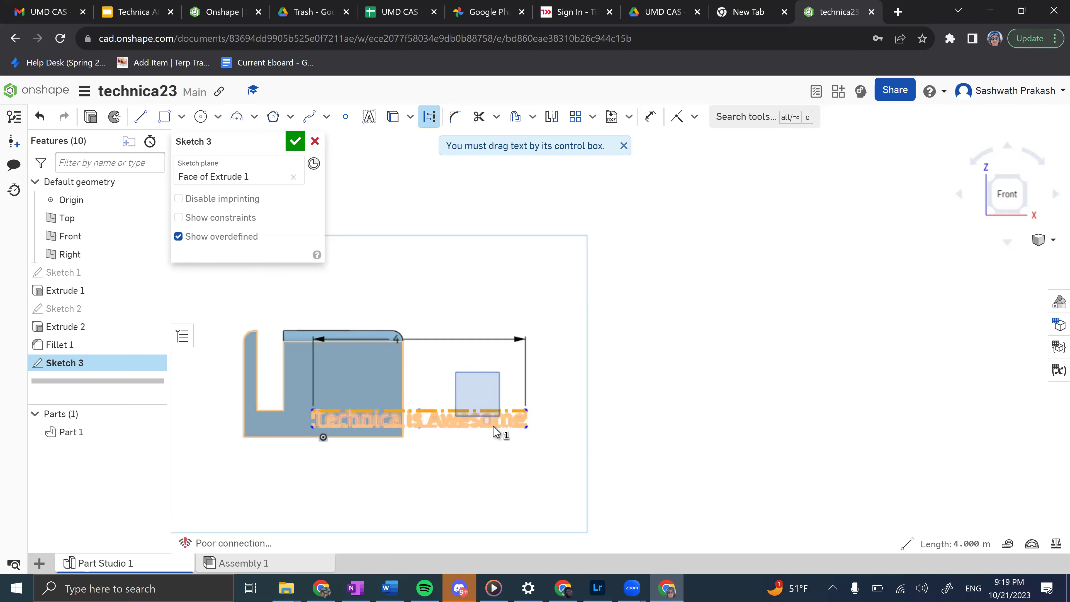
pyautogui.press('Escape')
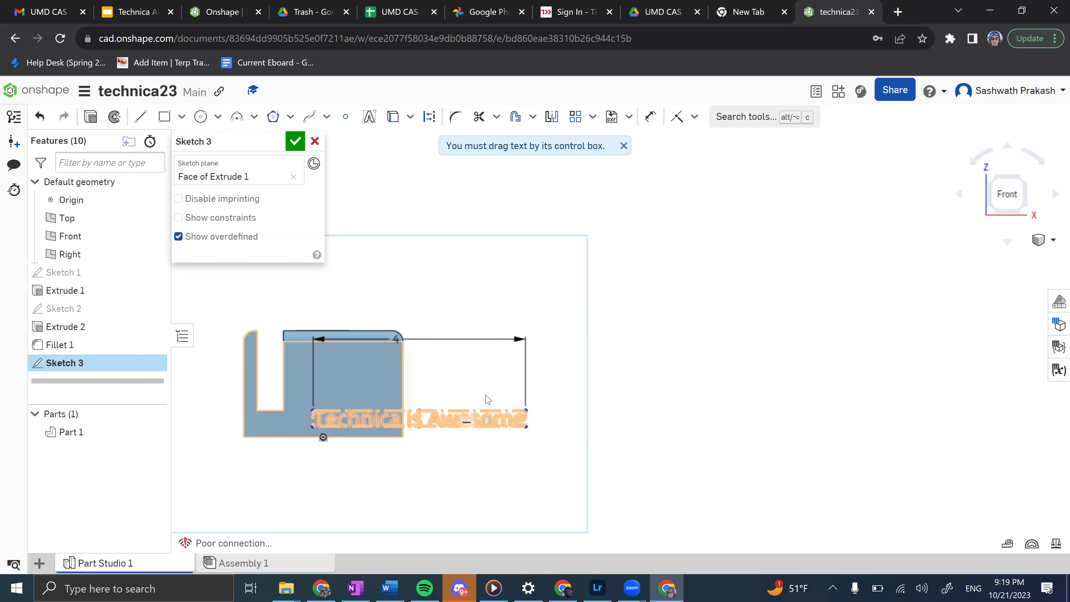
# Extrude Sketch 3's text 0.025 m blind from the front face, then view isometric.
pyautogui.click(295, 141)
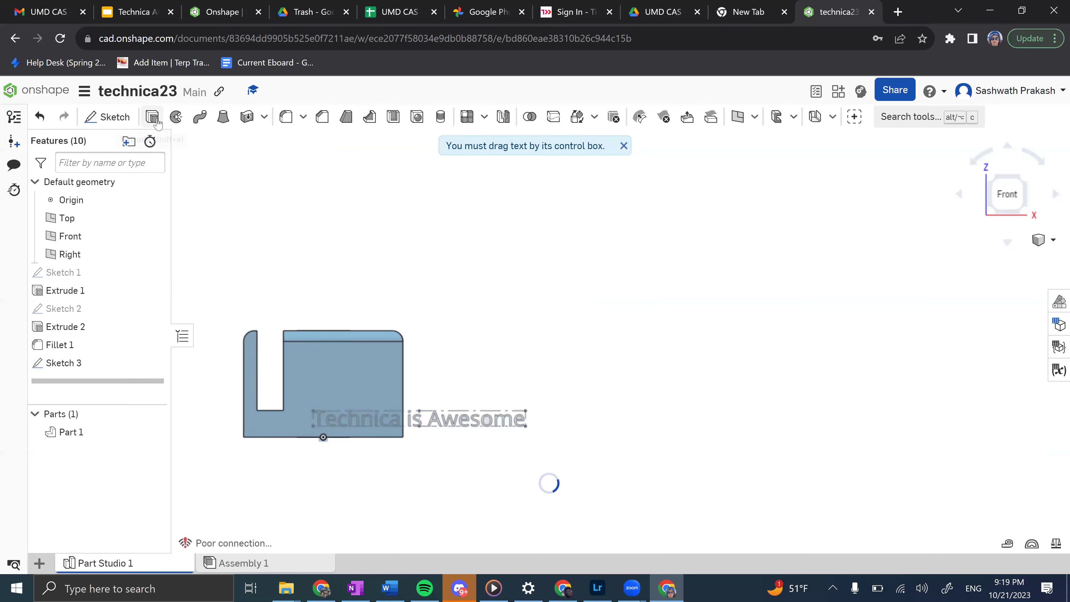
pyautogui.click(266, 401)
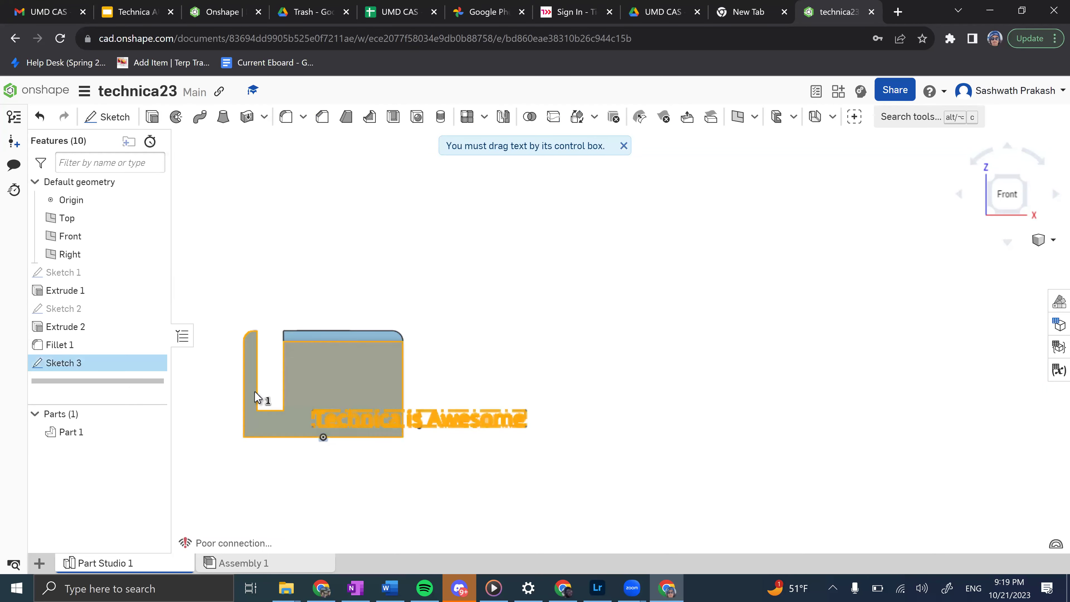
pyautogui.hotkey('shift', 'e')
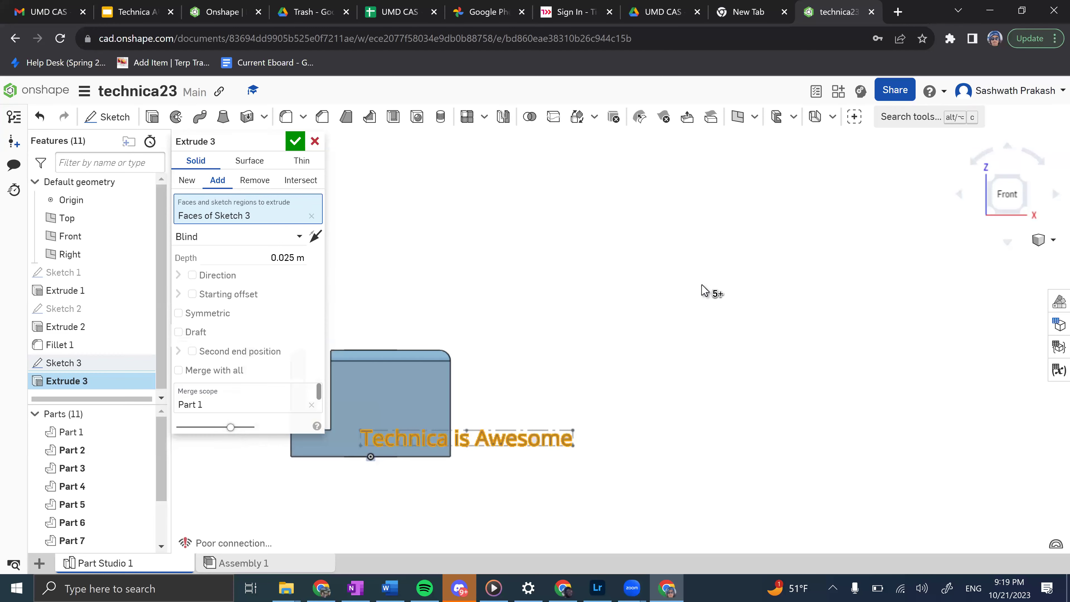
pyautogui.moveTo(722, 297); pyautogui.dragTo(696, 354, button='right')
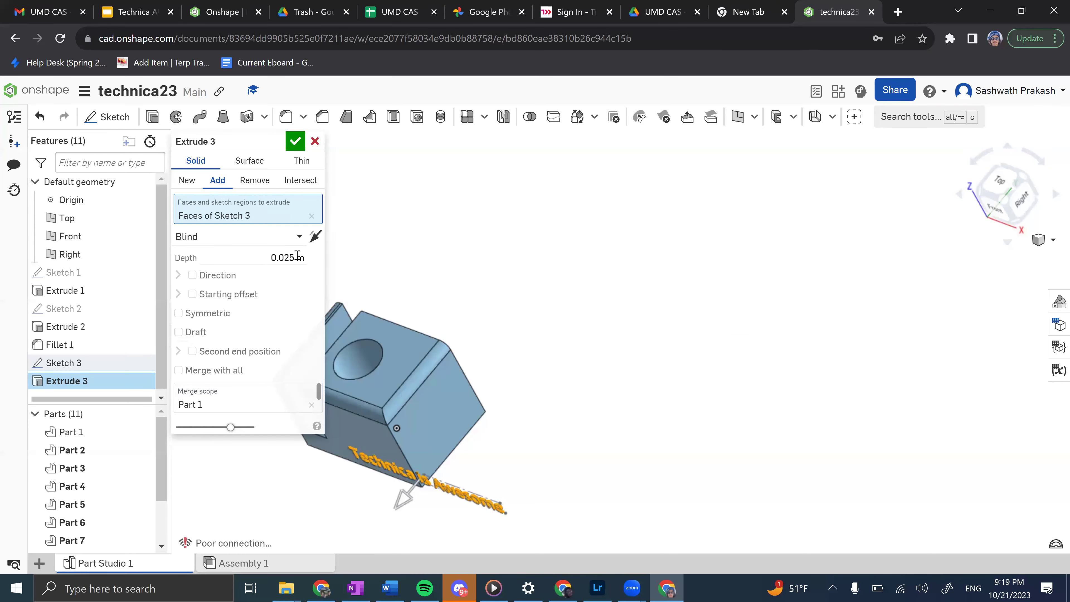
pyautogui.moveTo(401, 513); pyautogui.dragTo(398, 509)
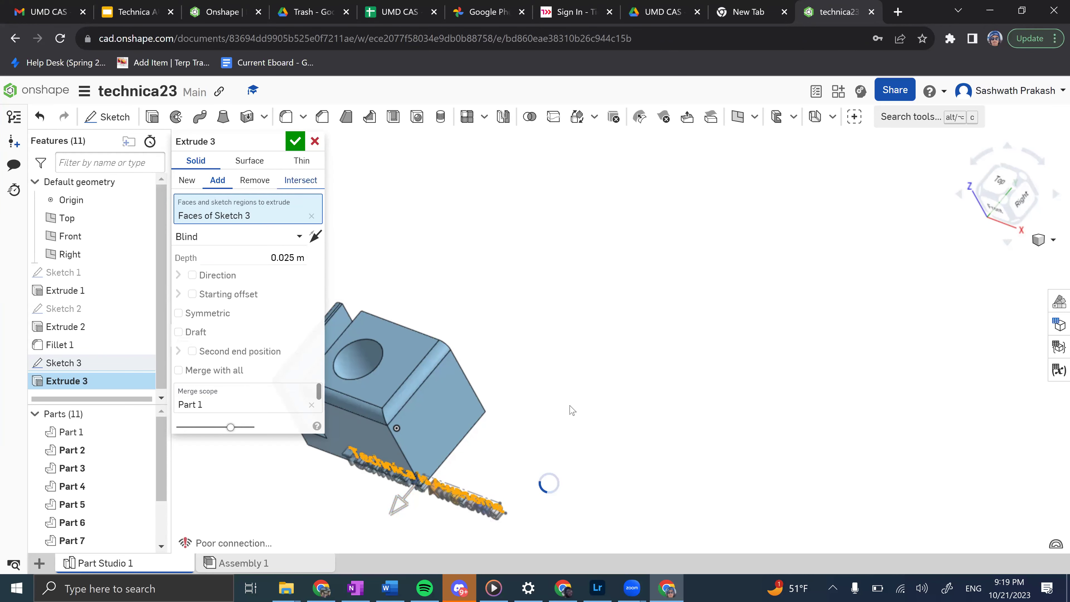
pyautogui.press('Return')
pyautogui.moveTo(589, 406); pyautogui.dragTo(625, 349, button='right')
pyautogui.hotkey('shift', '7')
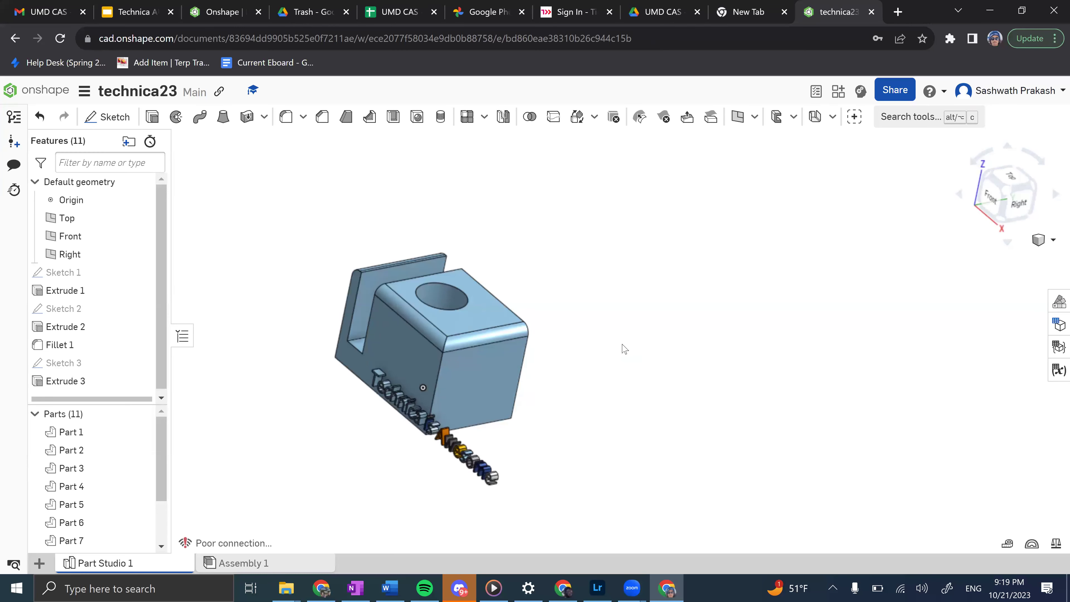
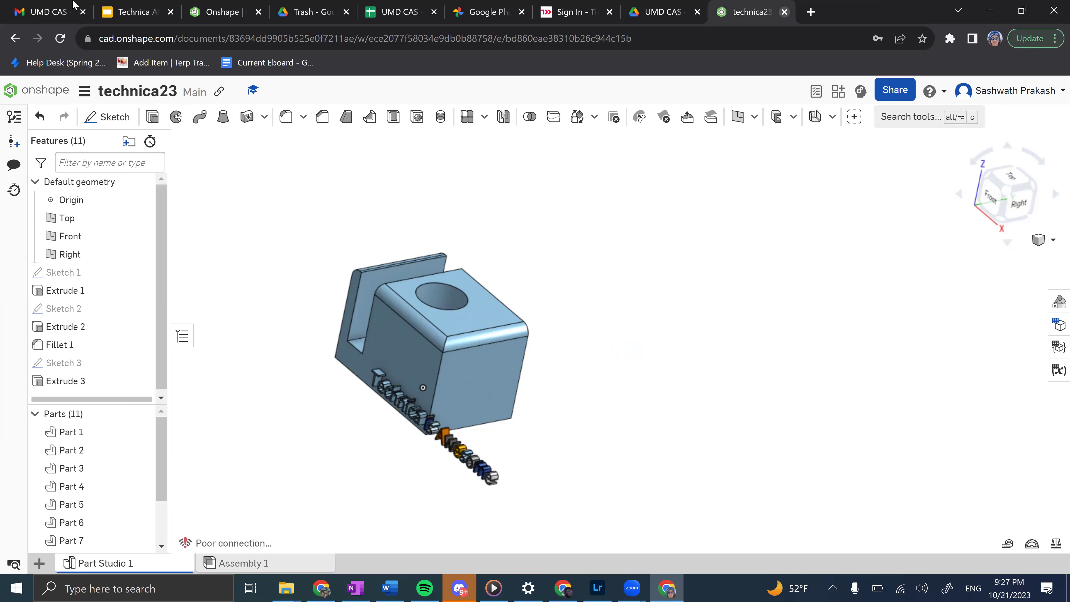
# Cycle through the Chrome tabs from the PART 1 slides to the Drive trash tab.
pyautogui.click(110, 11)
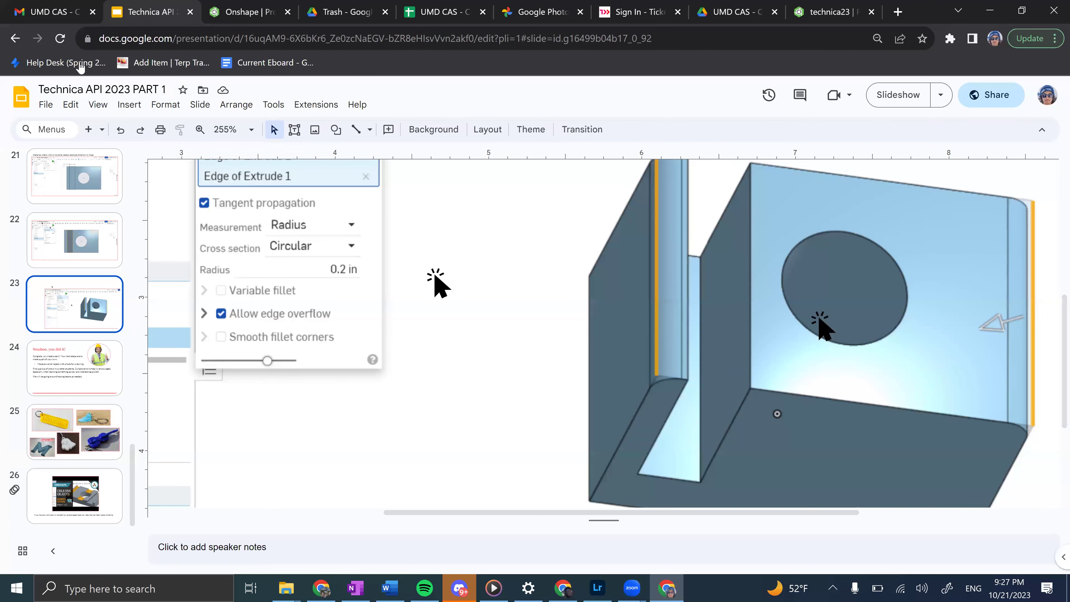
pyautogui.hotkey('ctrl', 'Tab')
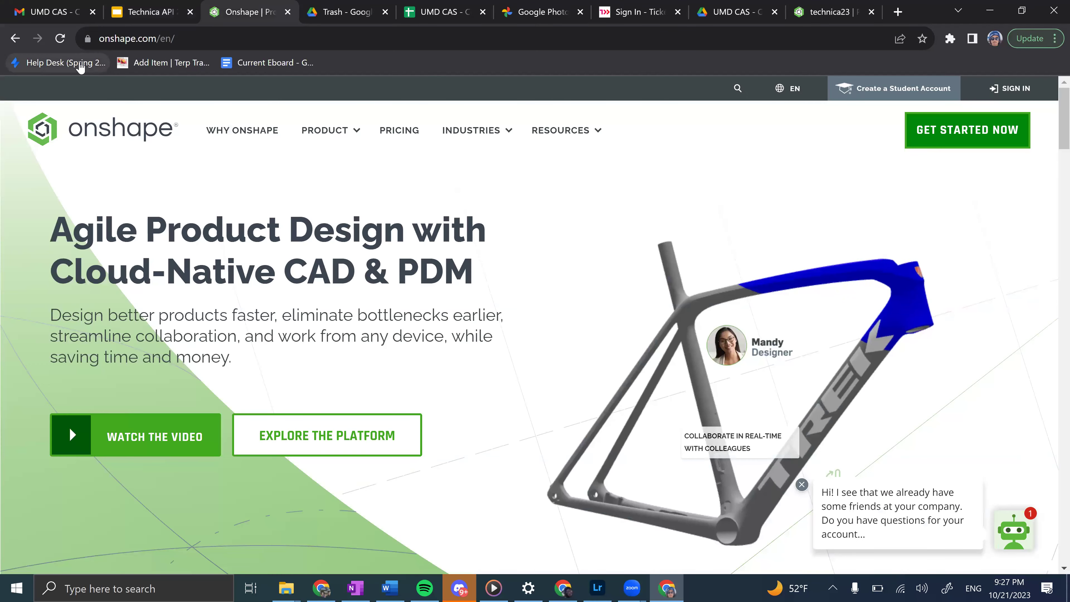
pyautogui.hotkey('ctrl', 'Tab')
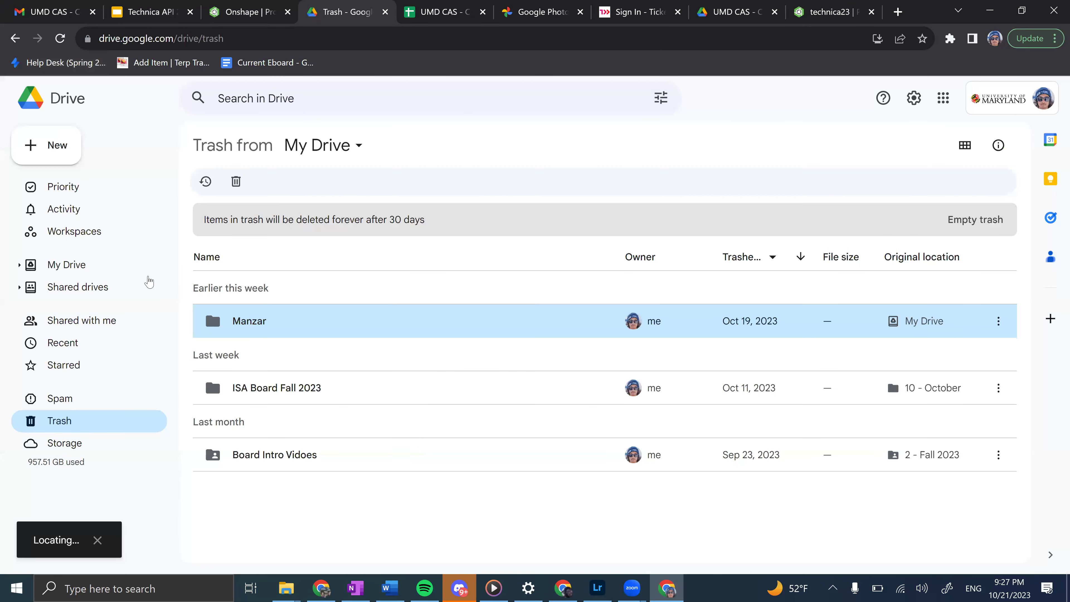
# Return to the My Drive file list after a glance at the PART 1 slides.
pyautogui.click(66, 265)
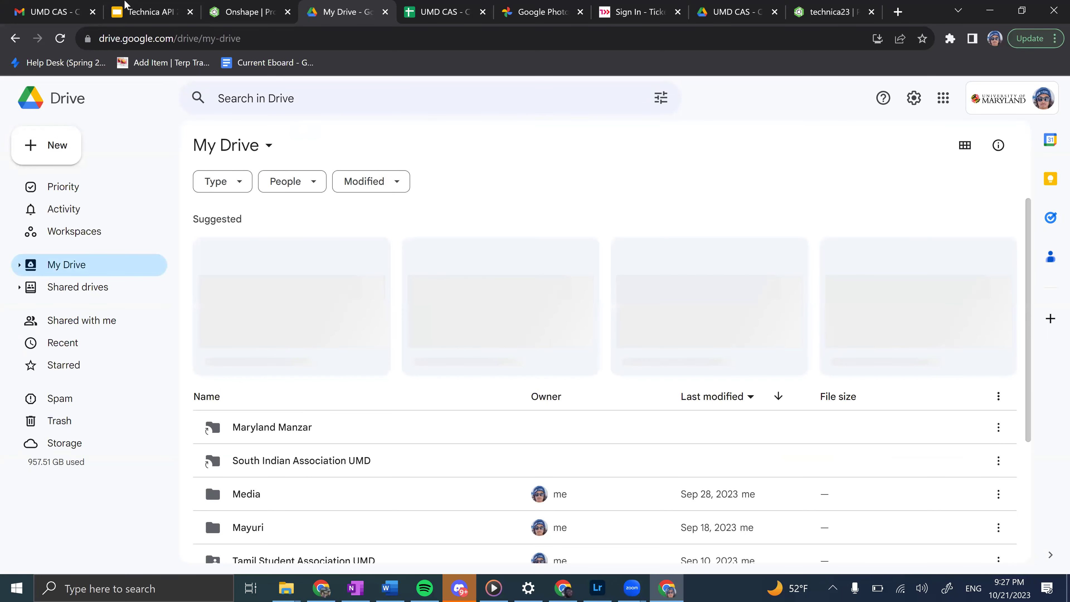
pyautogui.click(126, 6)
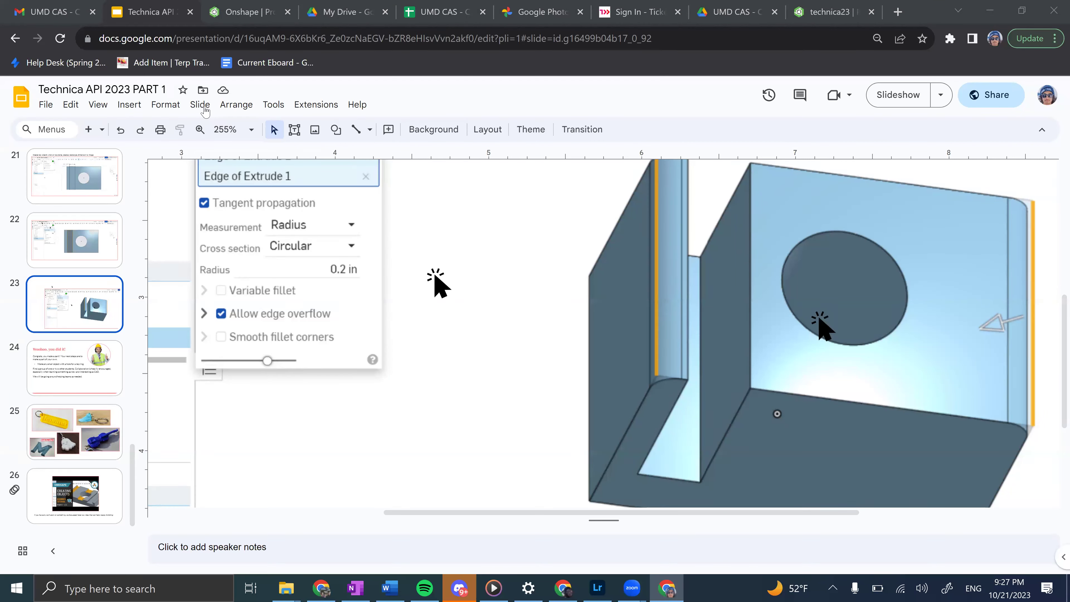
pyautogui.click(342, 12)
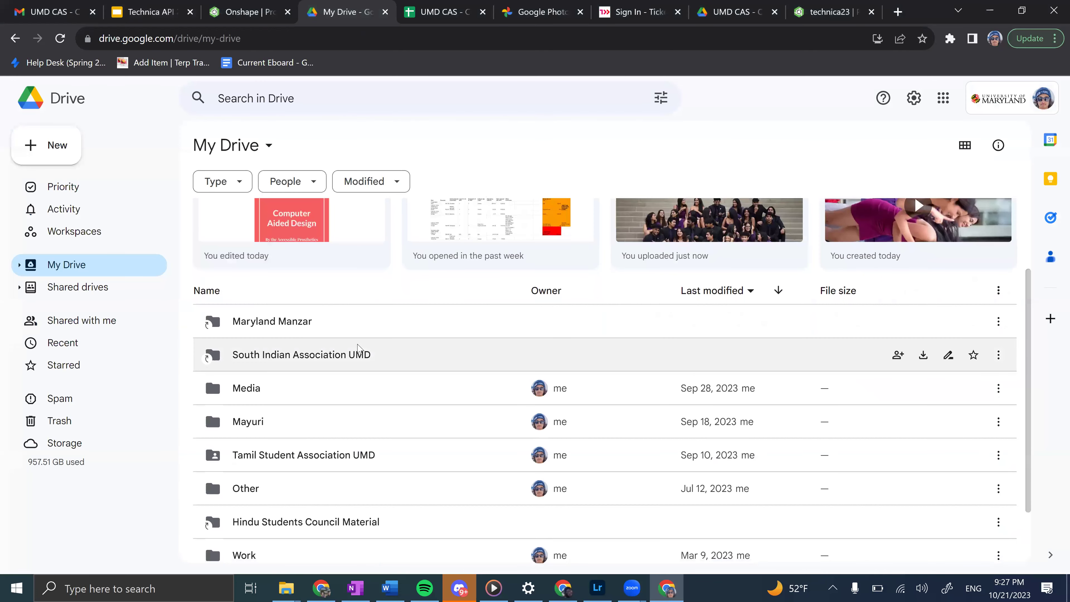
pyautogui.scroll(2, 358, 346)
pyautogui.scroll(-4, 364, 406)
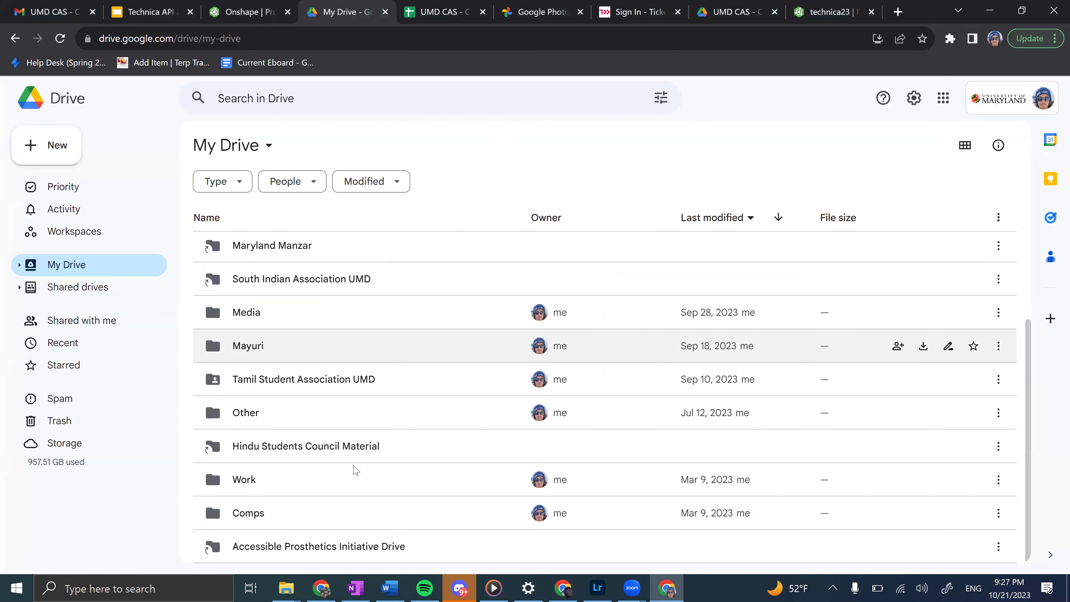
# Drill into Accessible Prosthetics Initiative Drive › Club Folders › University/College Folders › University of Maryland.
pyautogui.doubleClick(320, 546)
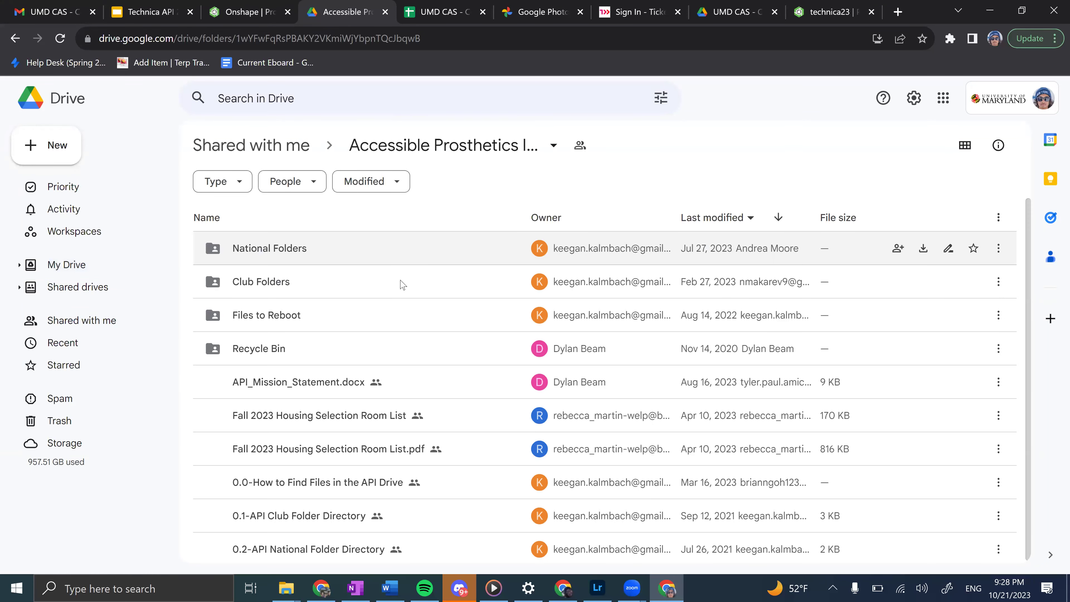
pyautogui.doubleClick(399, 284)
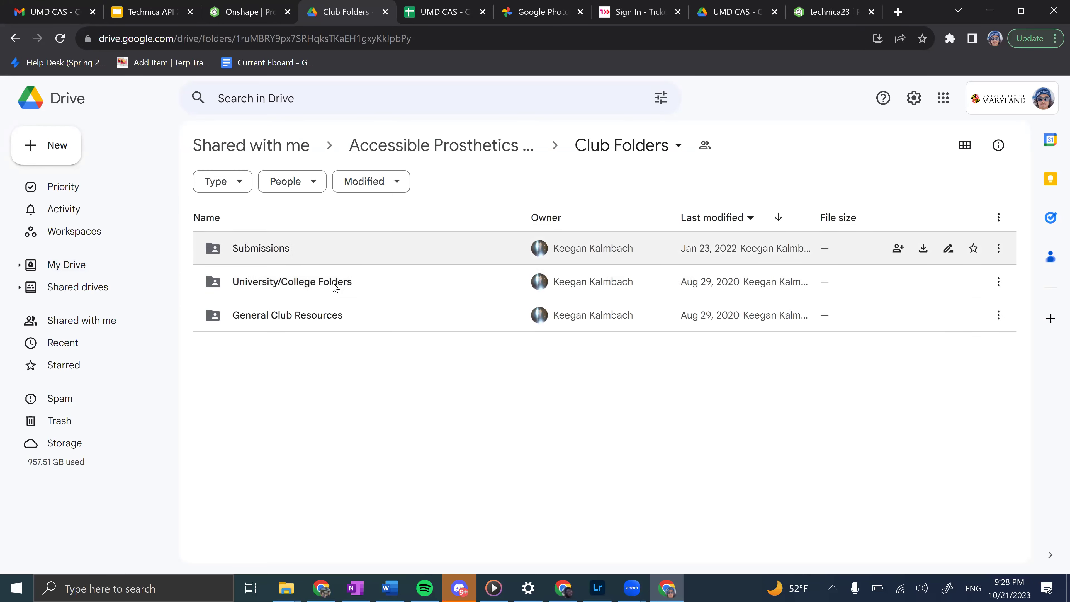
pyautogui.click(333, 283)
pyautogui.doubleClick(325, 274)
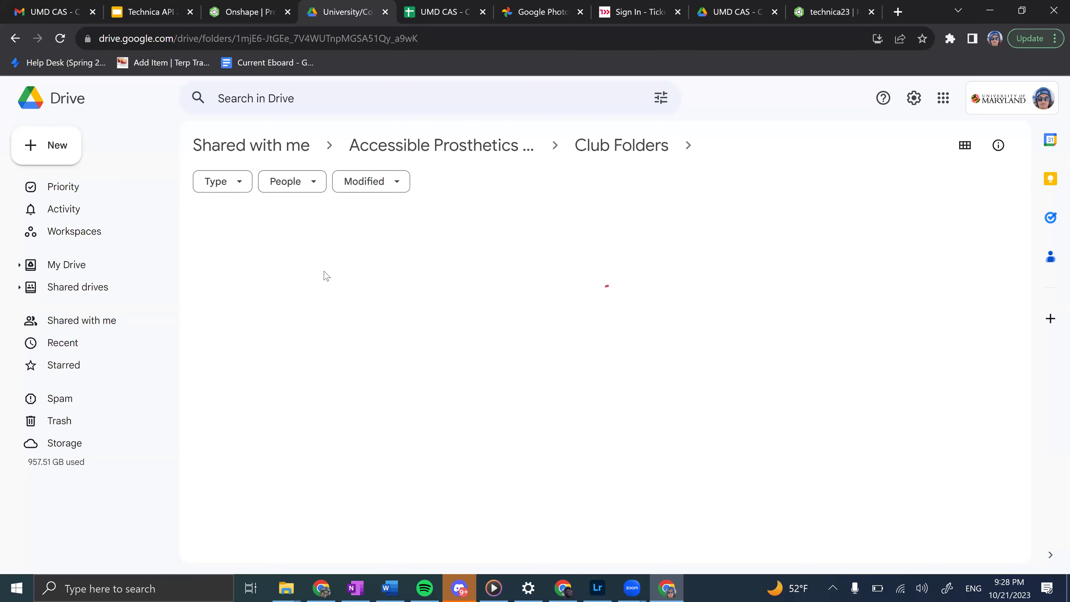
pyautogui.doubleClick(347, 248)
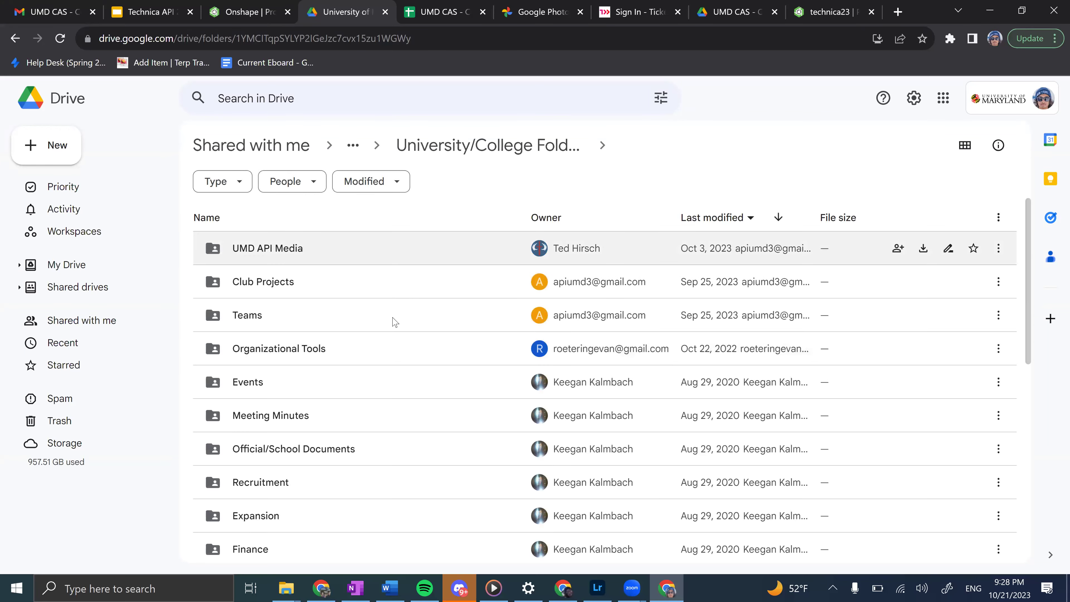
# Peek into Events › 2023, then back up to University of Maryland and open Teams.
pyautogui.scroll(-3, 395, 326)
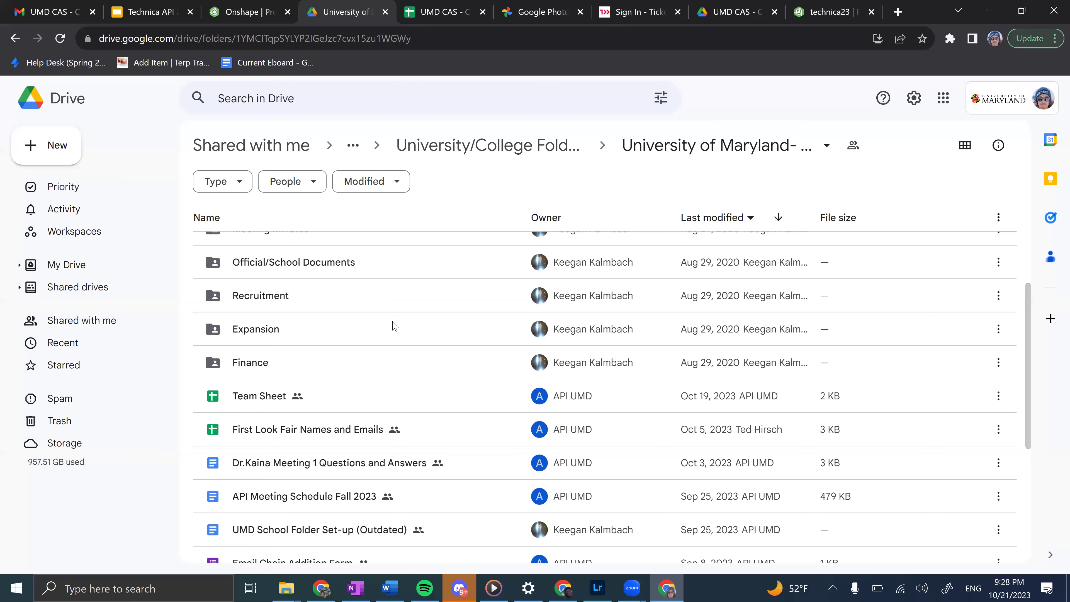
pyautogui.scroll(-4, 395, 326)
pyautogui.scroll(7, 346, 320)
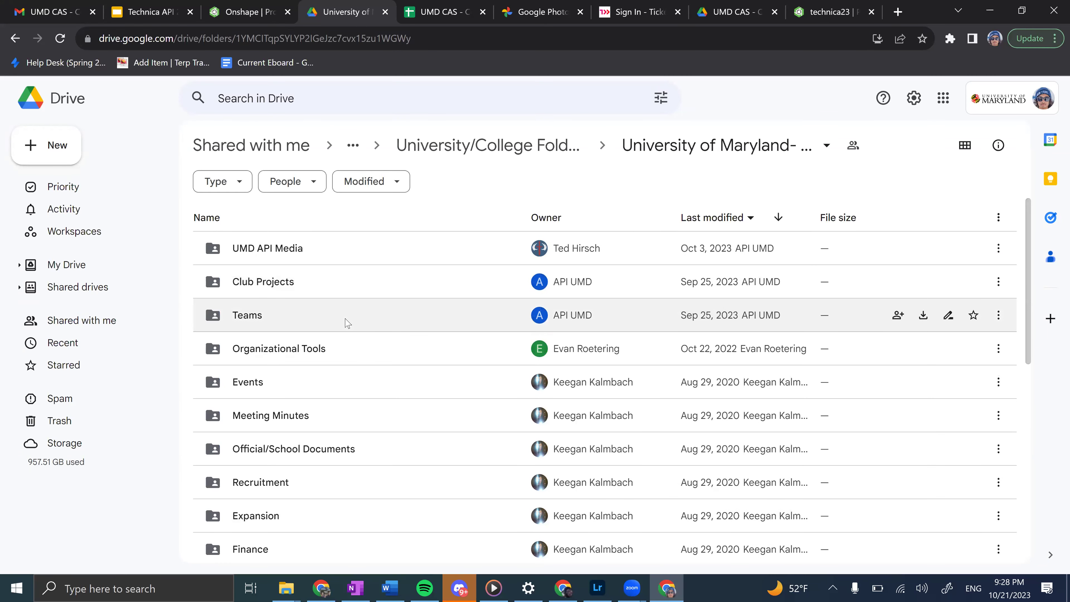
pyautogui.doubleClick(337, 373)
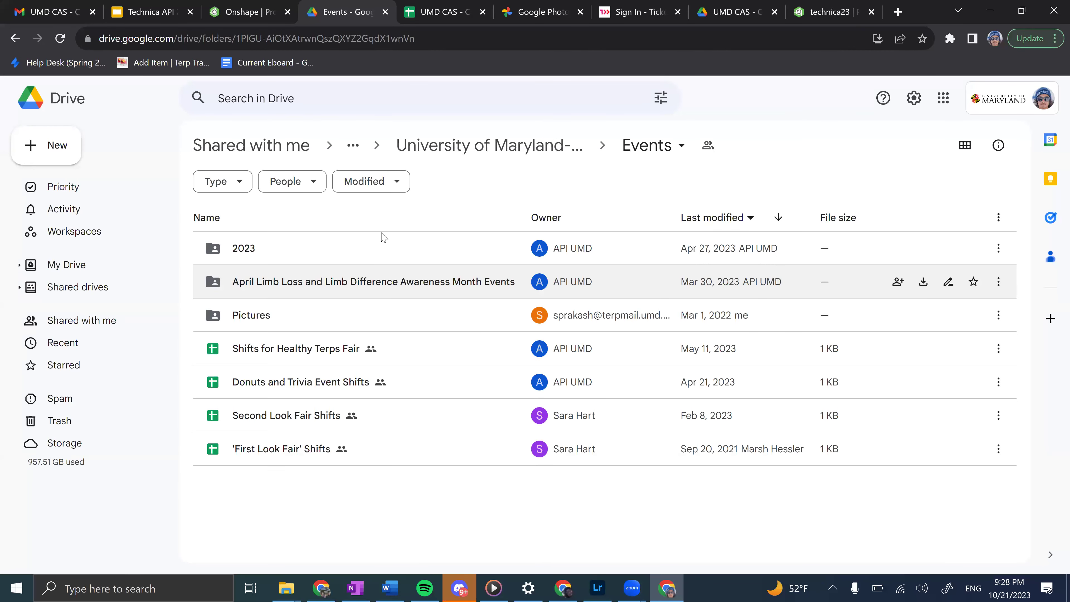
pyautogui.click(383, 237)
pyautogui.doubleClick(383, 237)
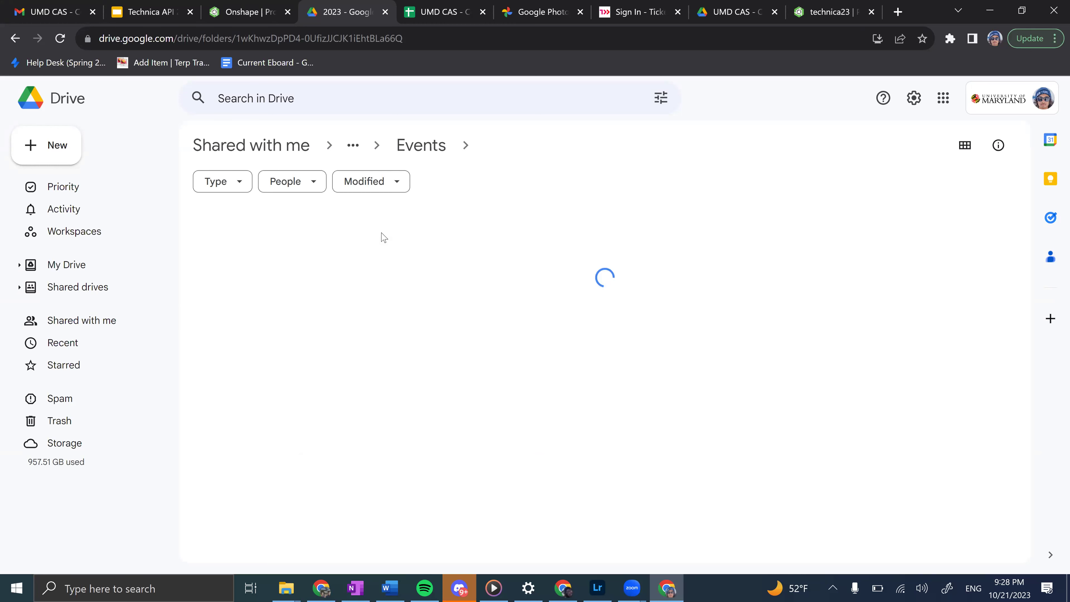
pyautogui.click(428, 146)
pyautogui.hotkey('alt', 'Left')
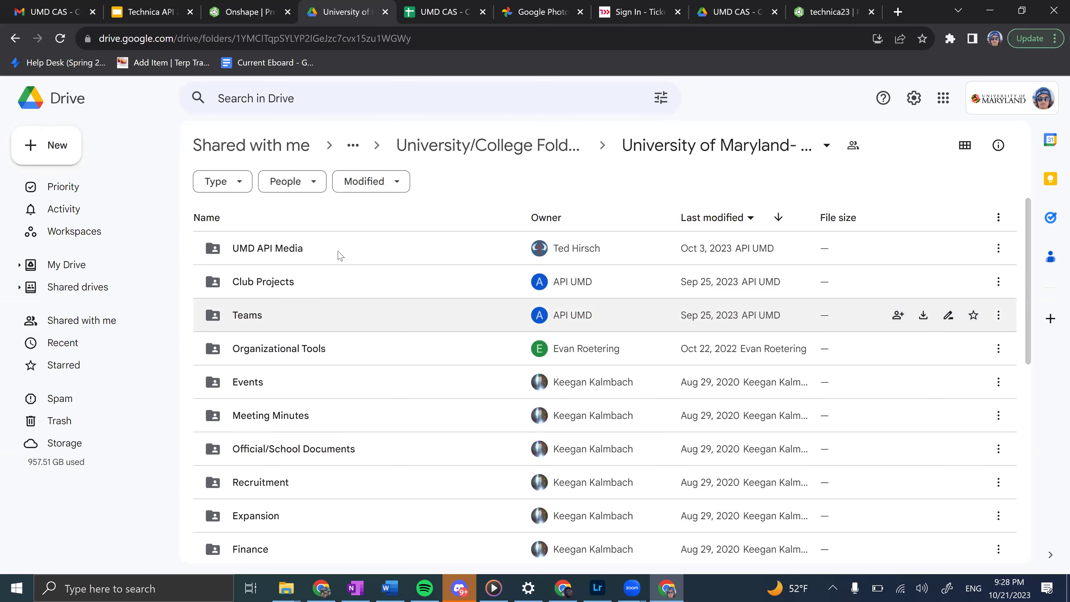
pyautogui.press('Return')
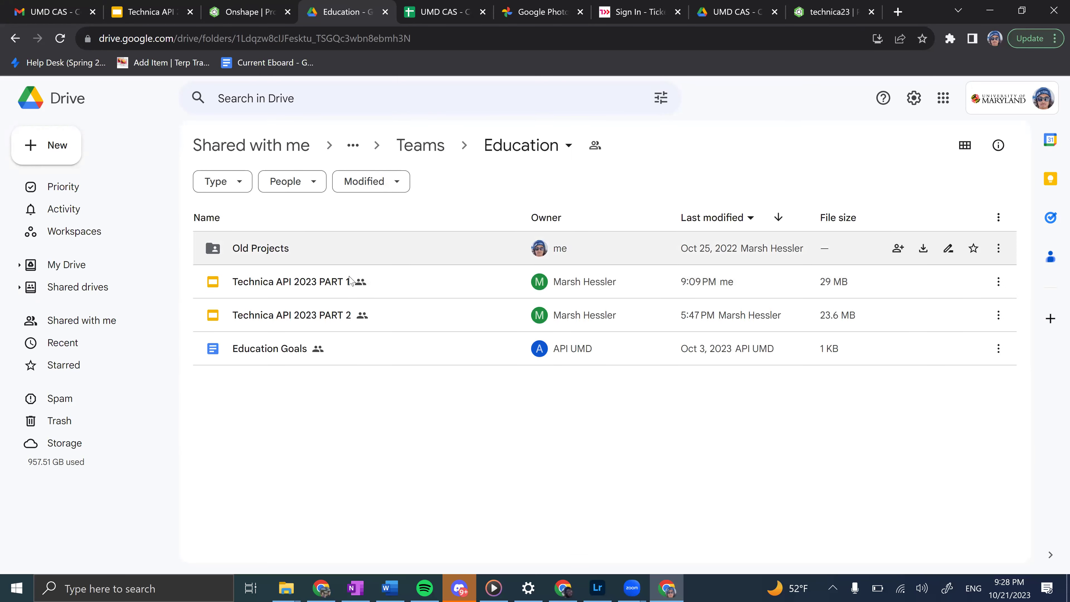
# Open Technica API 2023 PART 2 and start the slideshow on its 3D Printing title slide.
pyautogui.doubleClick(335, 327)
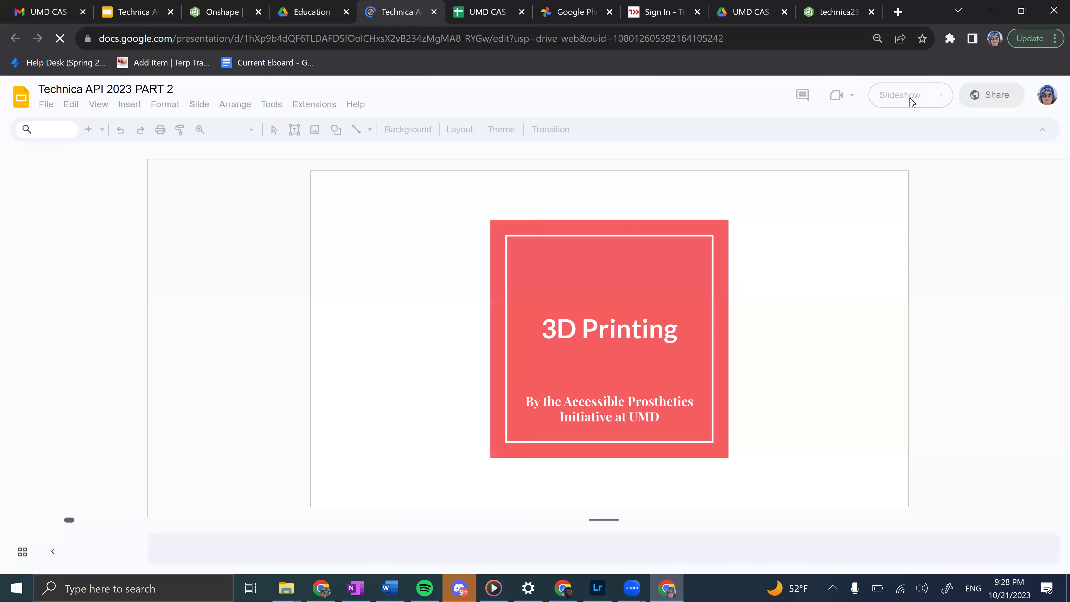
pyautogui.click(911, 101)
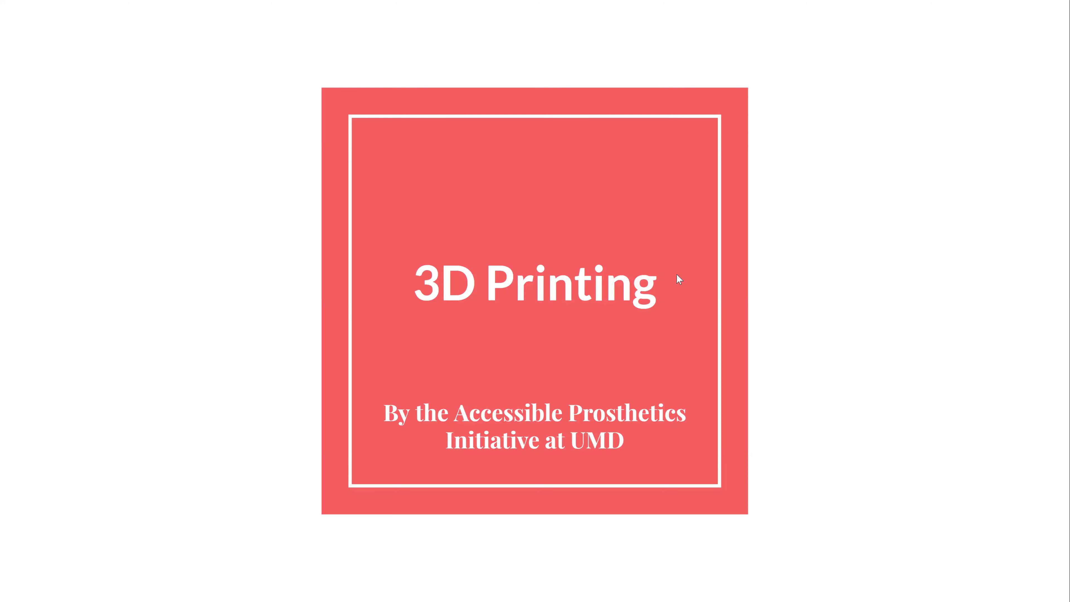
# Exit the slideshow and step through the What API is, What is CAD? and Creality Ender slides.
pyautogui.press('Escape')
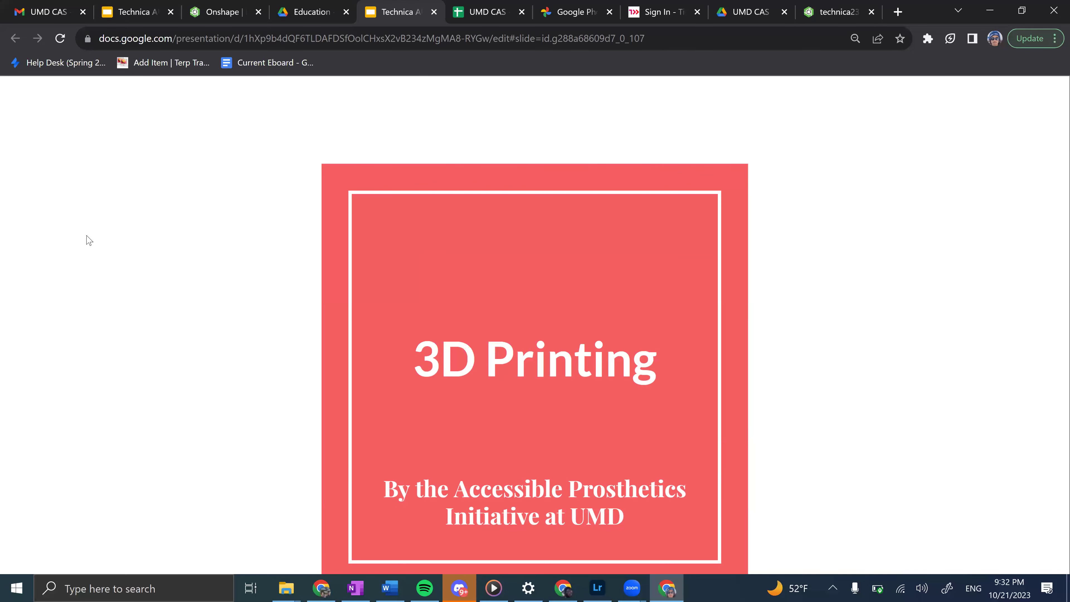
pyautogui.scroll(-2, 89, 239)
pyautogui.scroll(2, 88, 239)
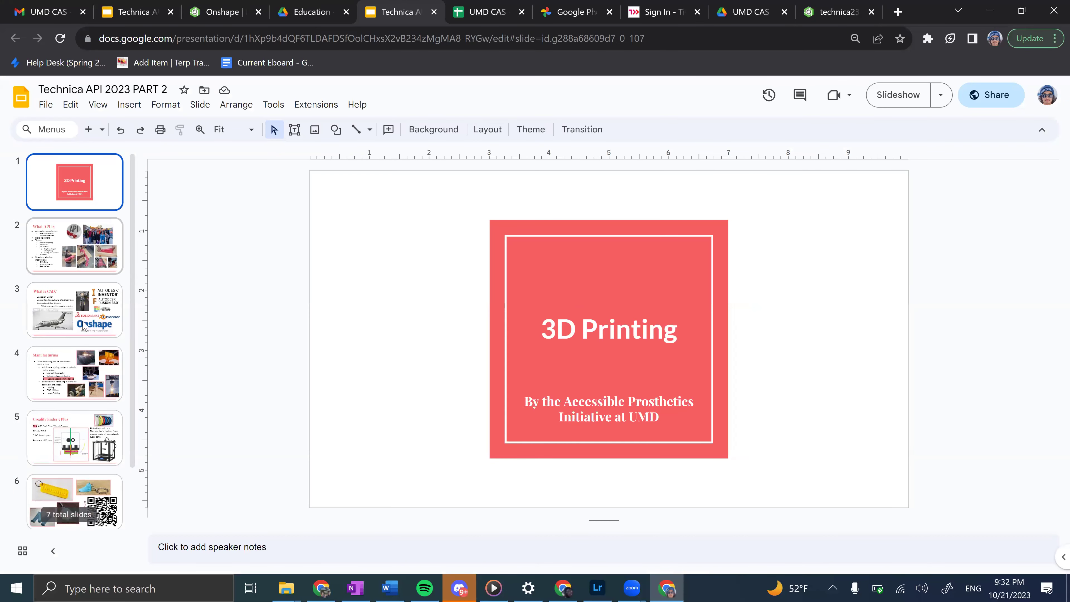
pyautogui.press('Down')
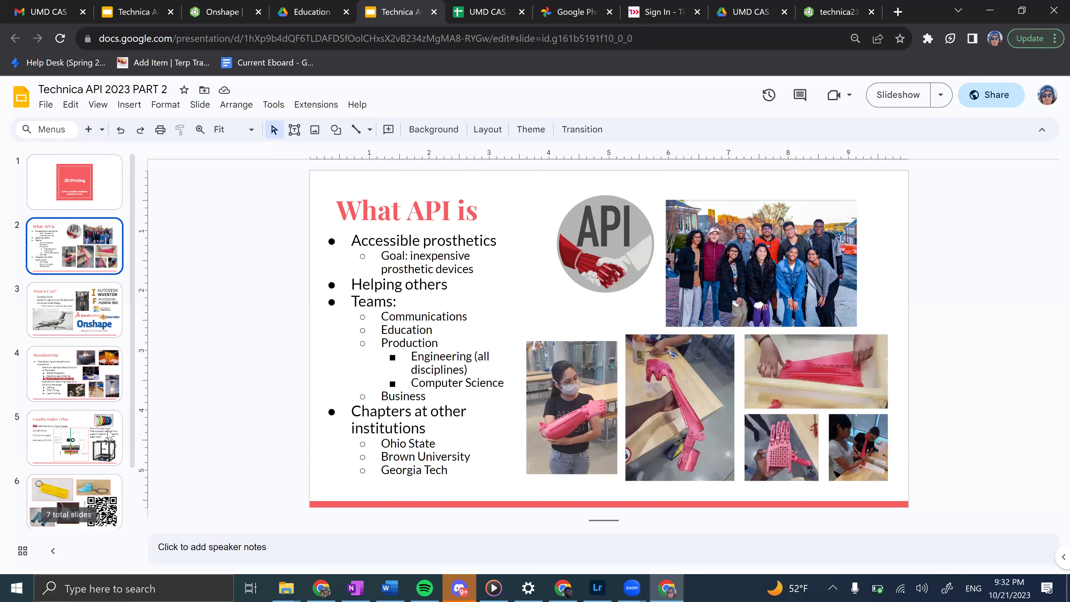
pyautogui.press('Down')
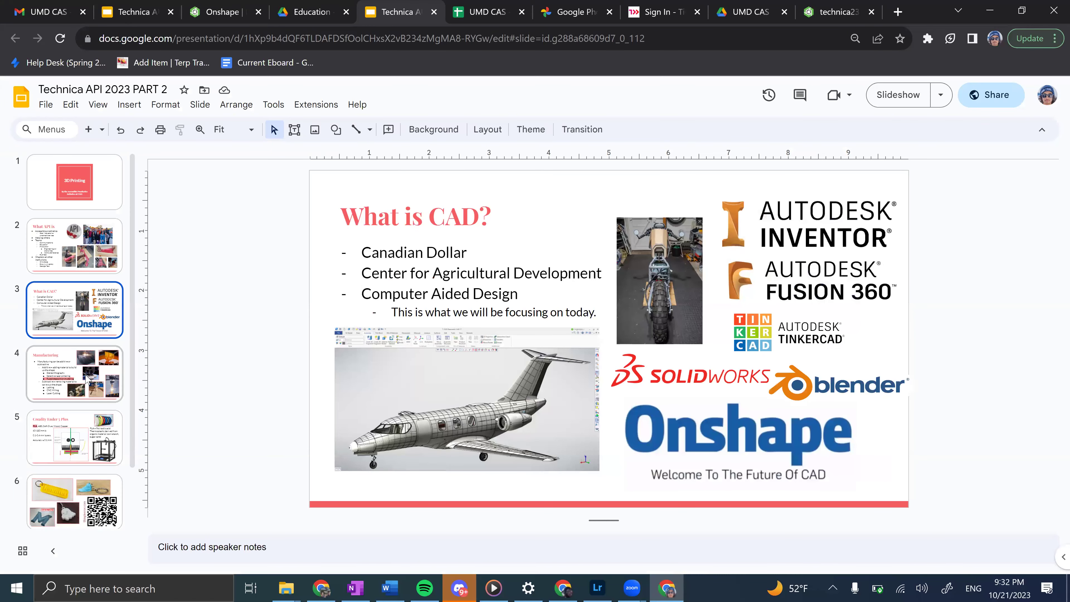
pyautogui.click(96, 426)
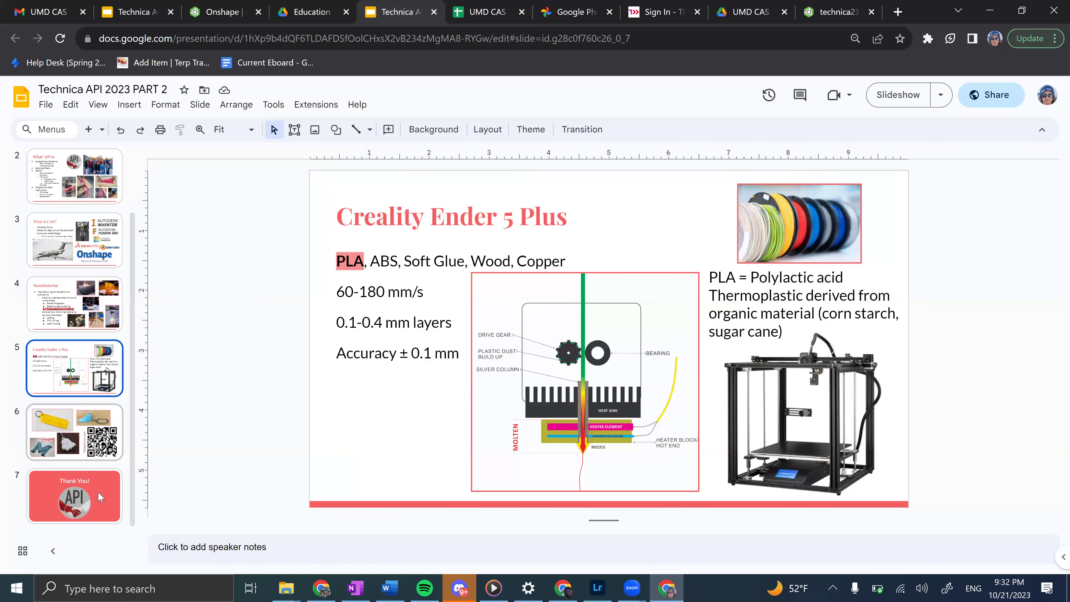
pyautogui.press('Down')
pyautogui.press('Down')
pyautogui.press('Up')
pyautogui.press('Up')
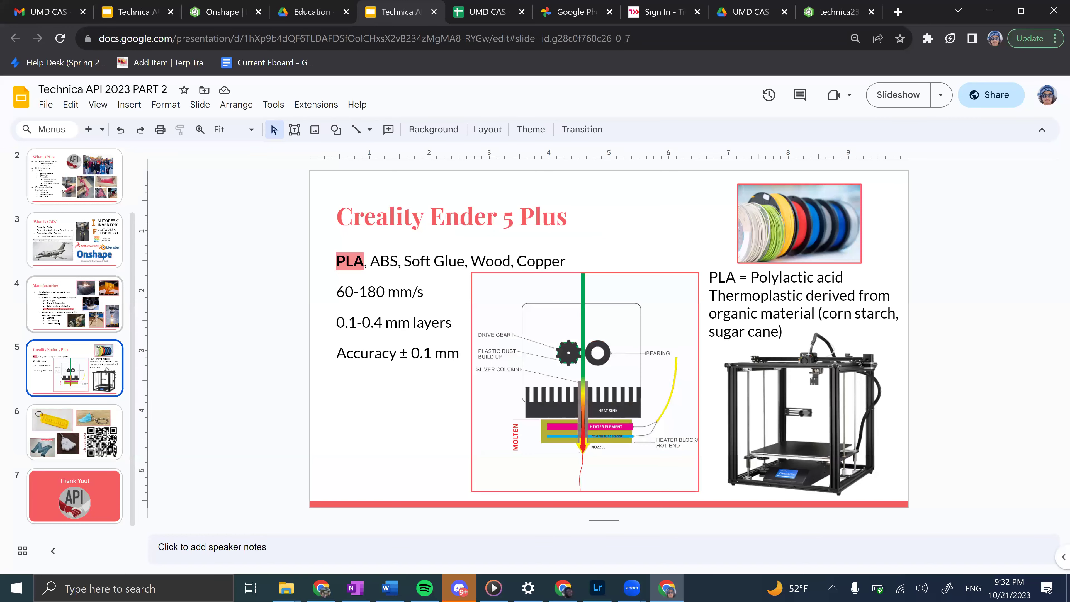
pyautogui.press('Up')
pyautogui.press('Up')
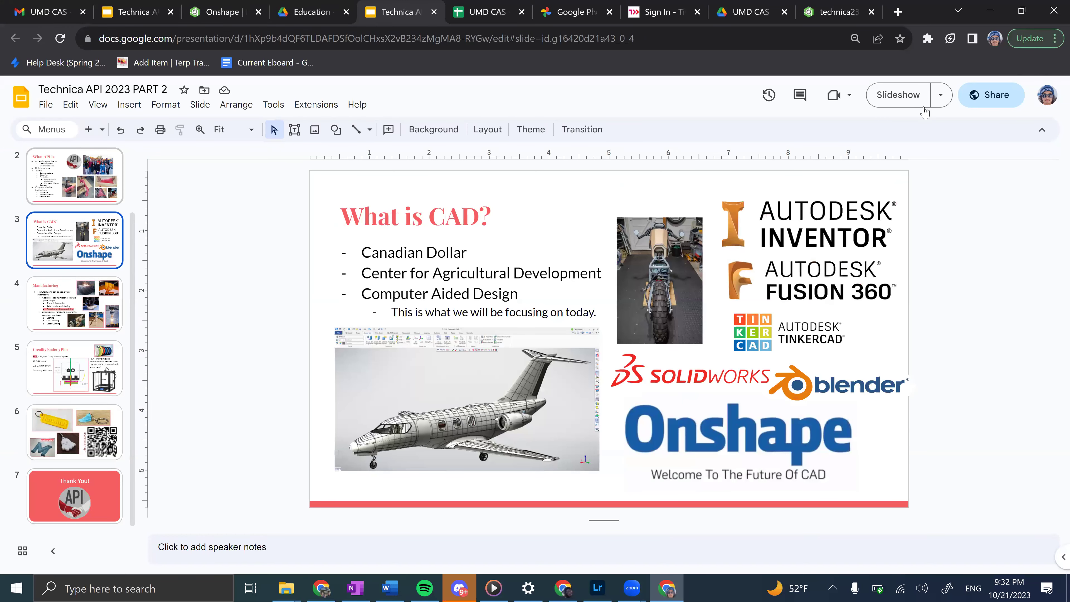
# Restart the Technica API 2023 PART 2 slideshow from its first slide.
pyautogui.click(900, 92)
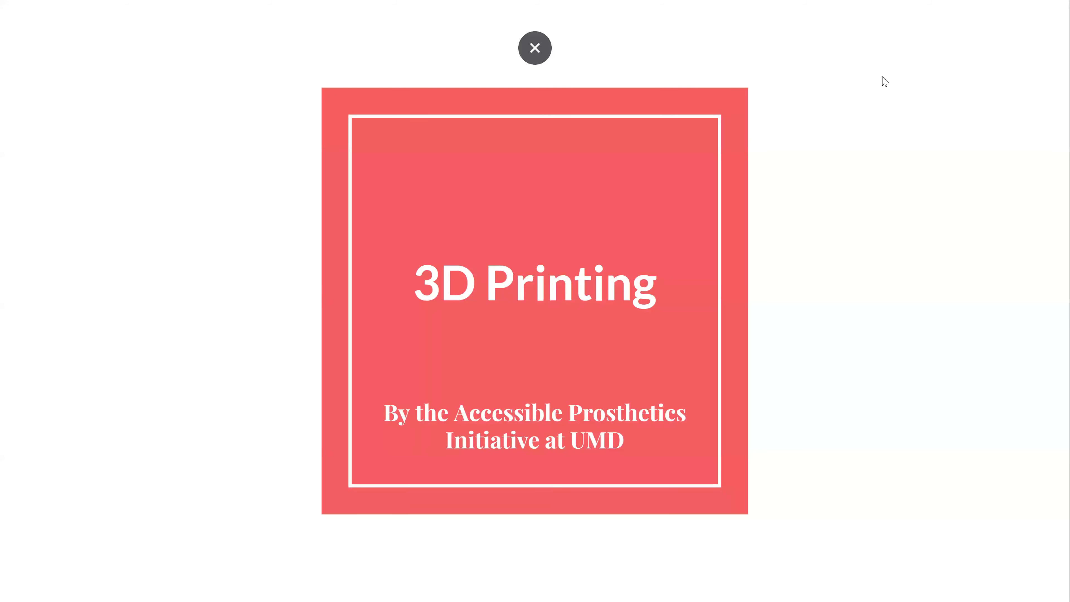
pyautogui.click(920, 24)
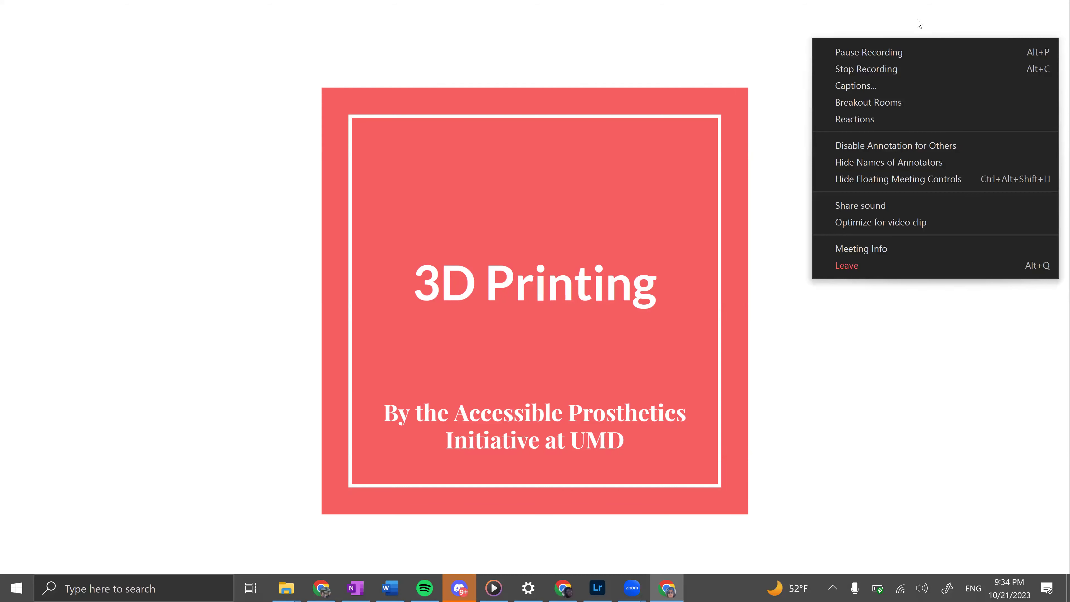
pyautogui.click(792, 497)
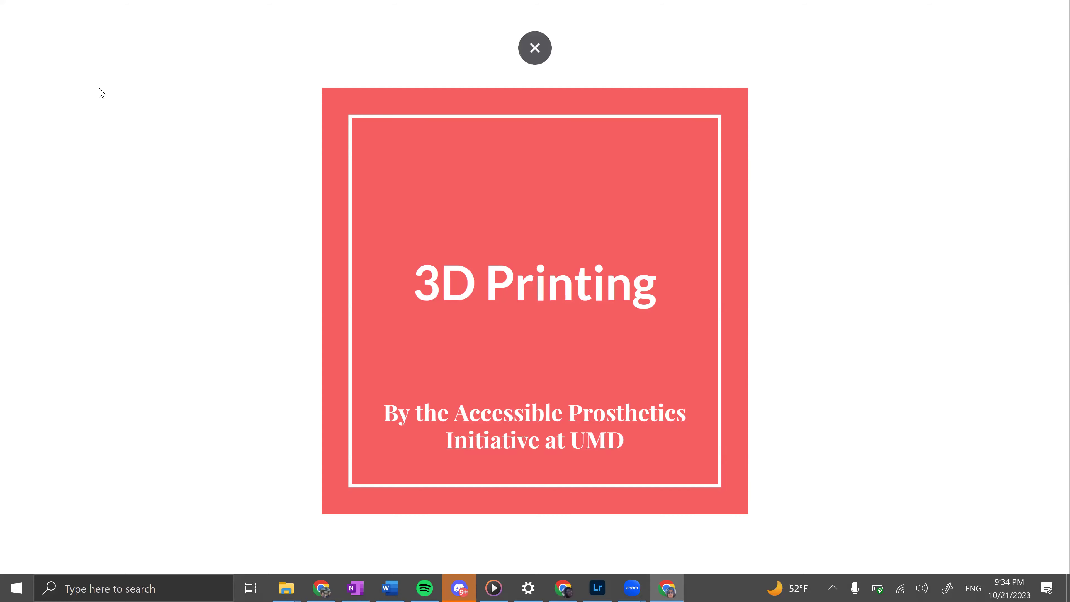
pyautogui.press('Right')
pyautogui.press('Left')
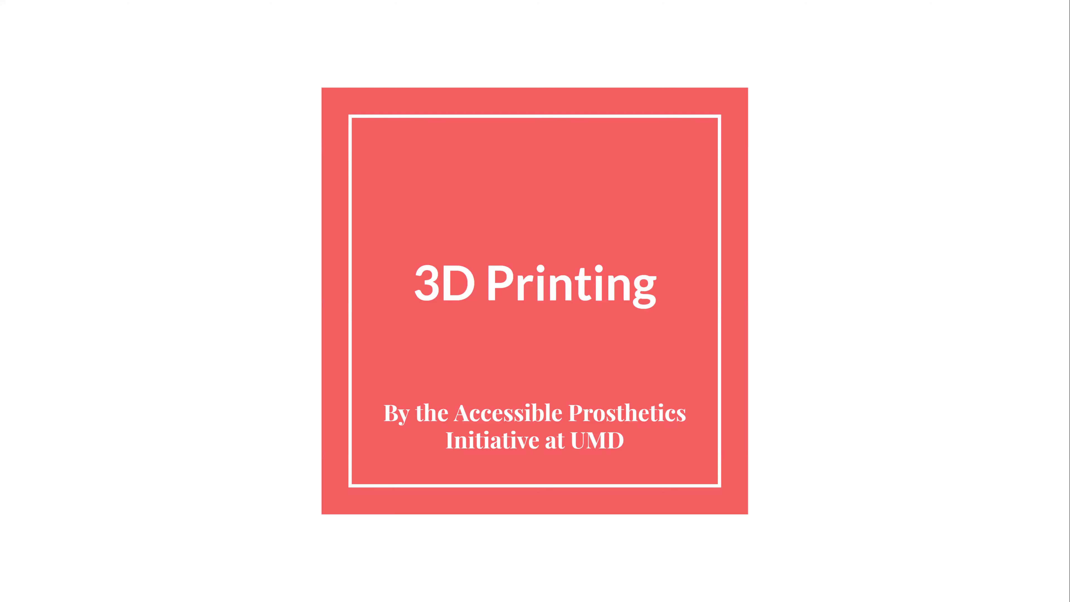
pyautogui.moveTo(514, 27)
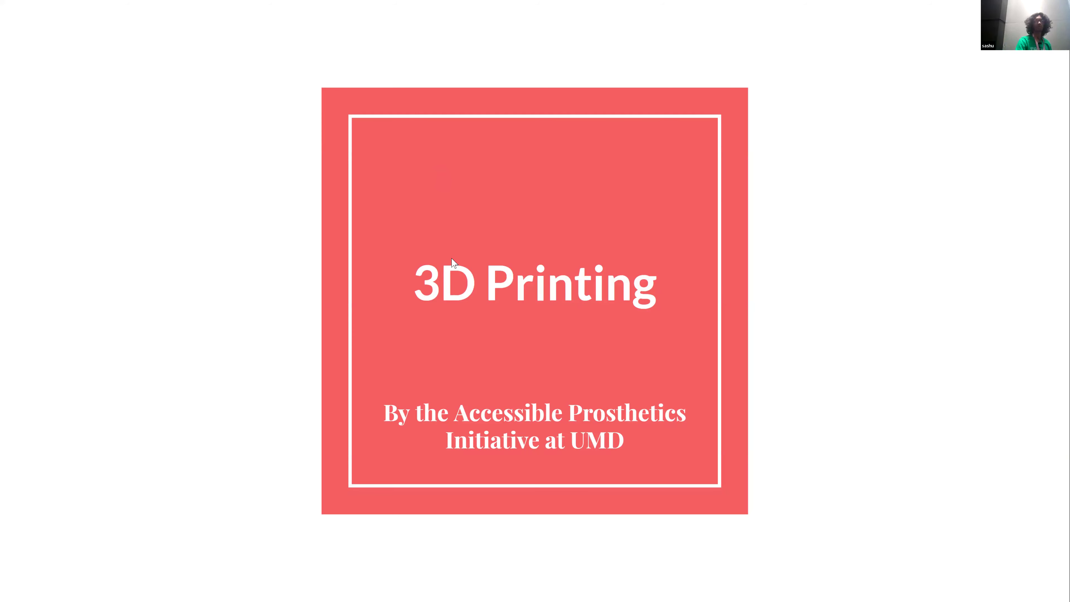
# Advance past the Creality Ender 5 Plus slide to the What API is slide.
pyautogui.press('Right')
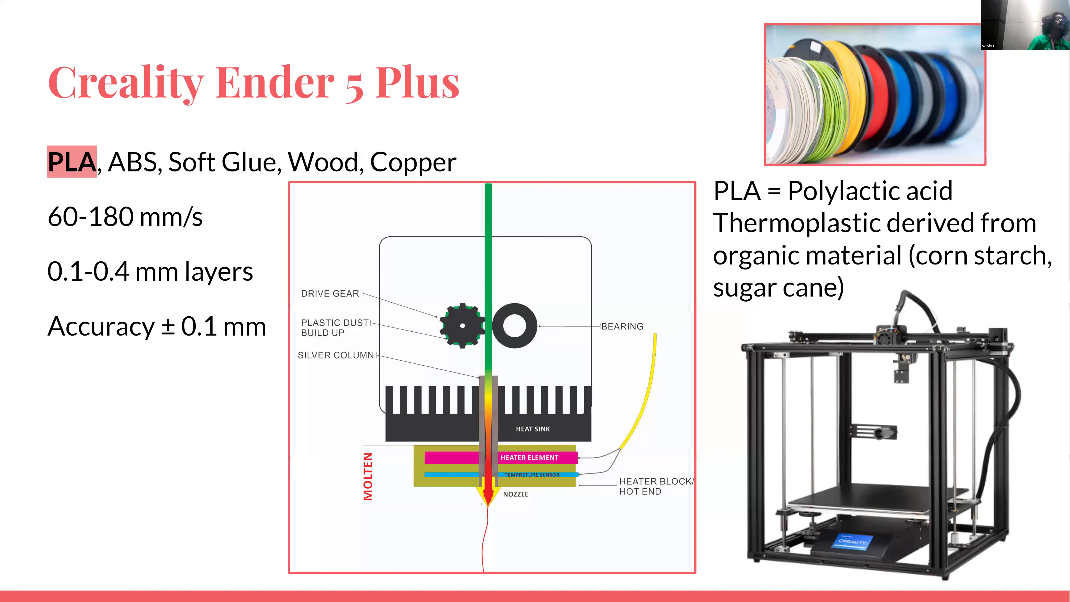
pyautogui.press('Right')
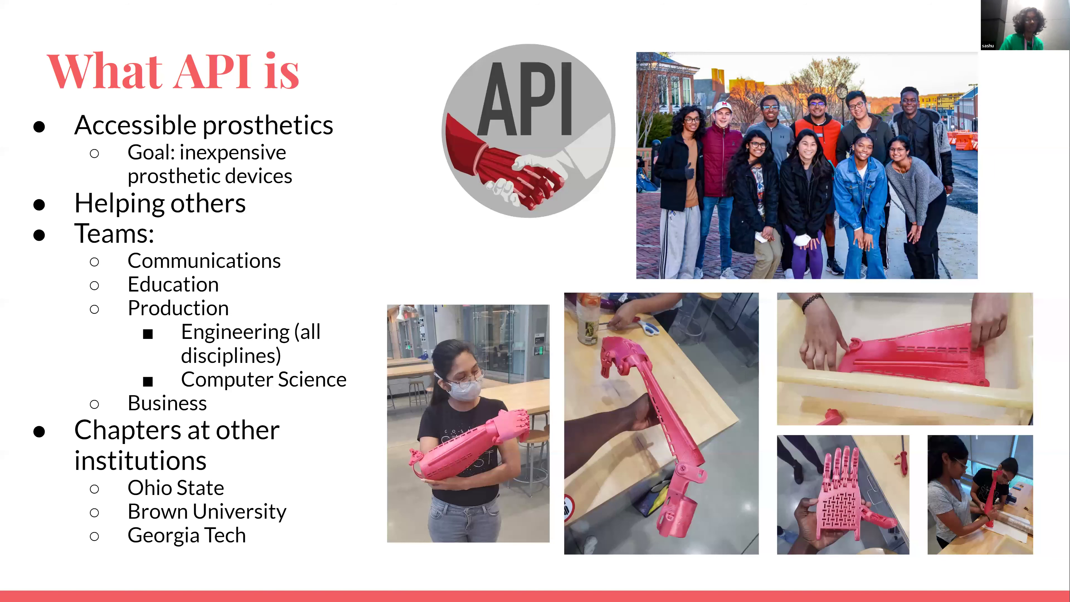
# Advance through the What is CAD? slide to the Manufacturing slide.
pyautogui.press('Right')
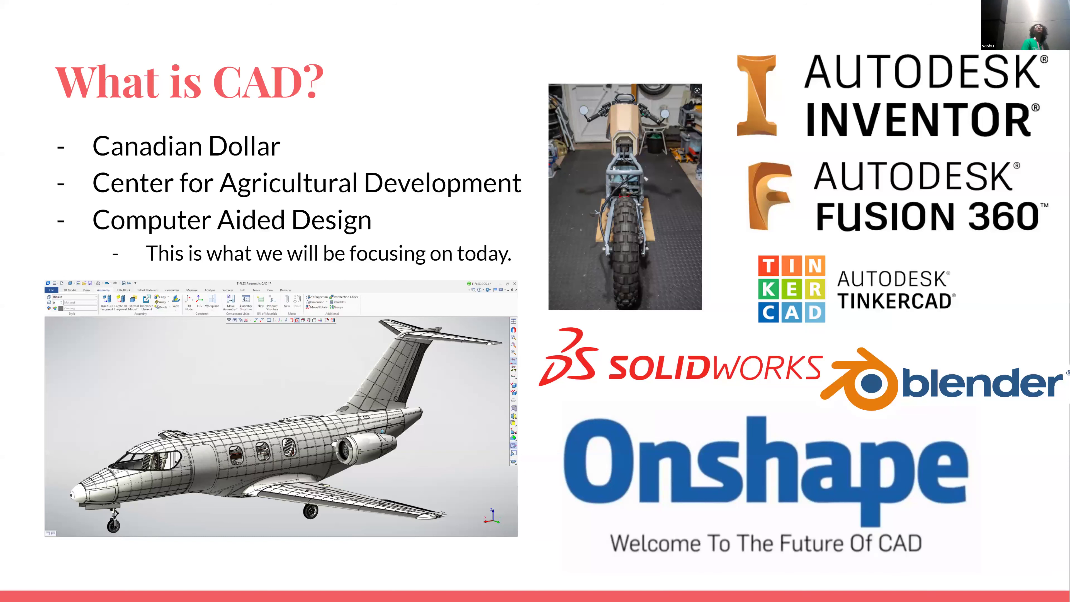
pyautogui.press('Right')
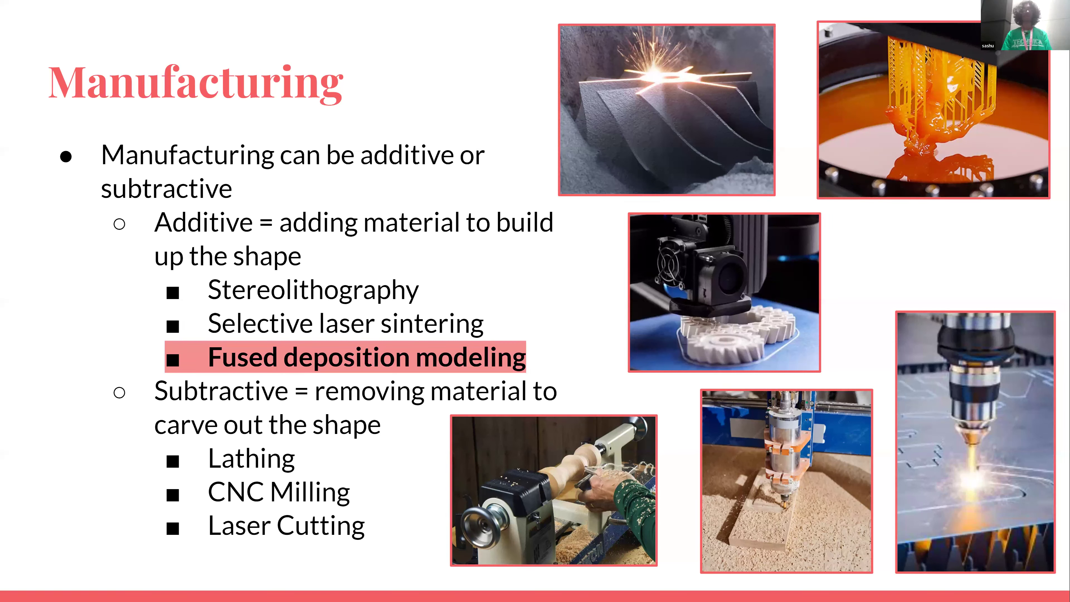
# Advance to the Creality Ender 5 Plus slide with its PLA and printer specs.
pyautogui.press('Right')
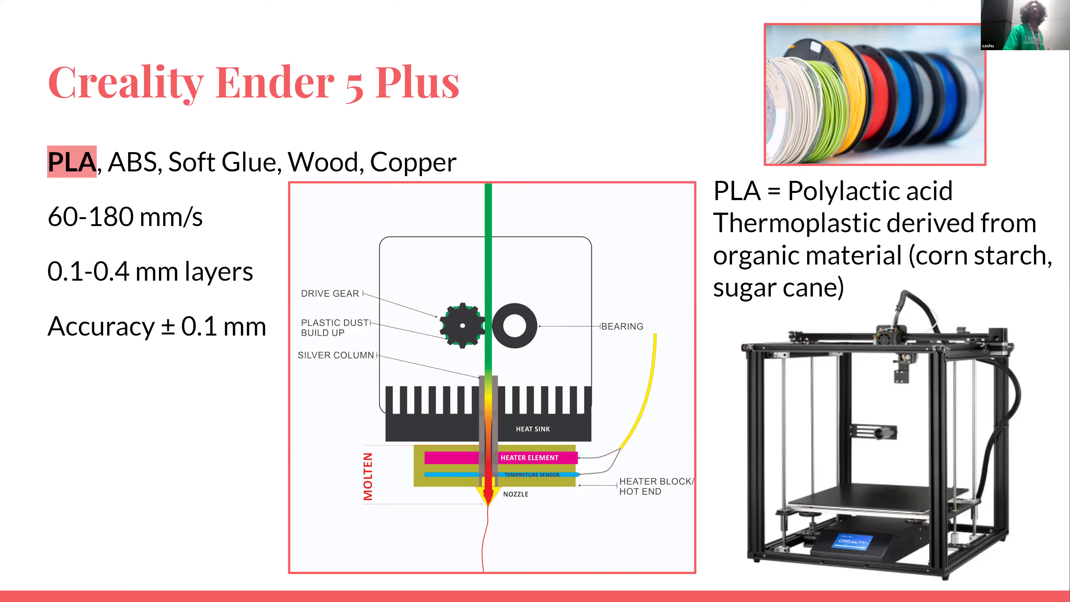
# Go to the Thank You slide, back to the keychain examples slide, and exit the slideshow.
pyautogui.press('Right')
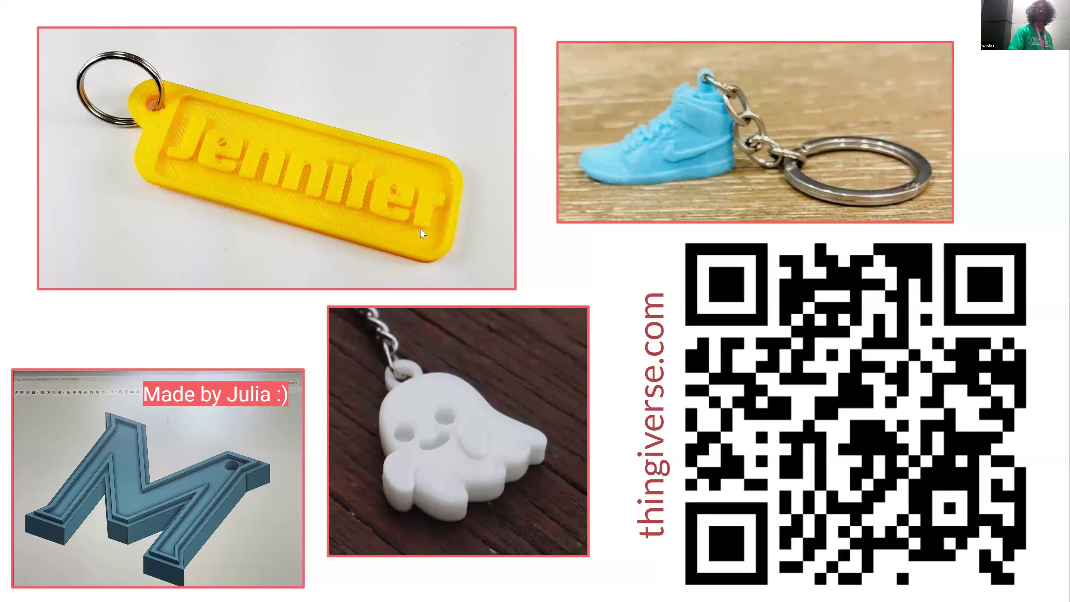
pyautogui.press('Right')
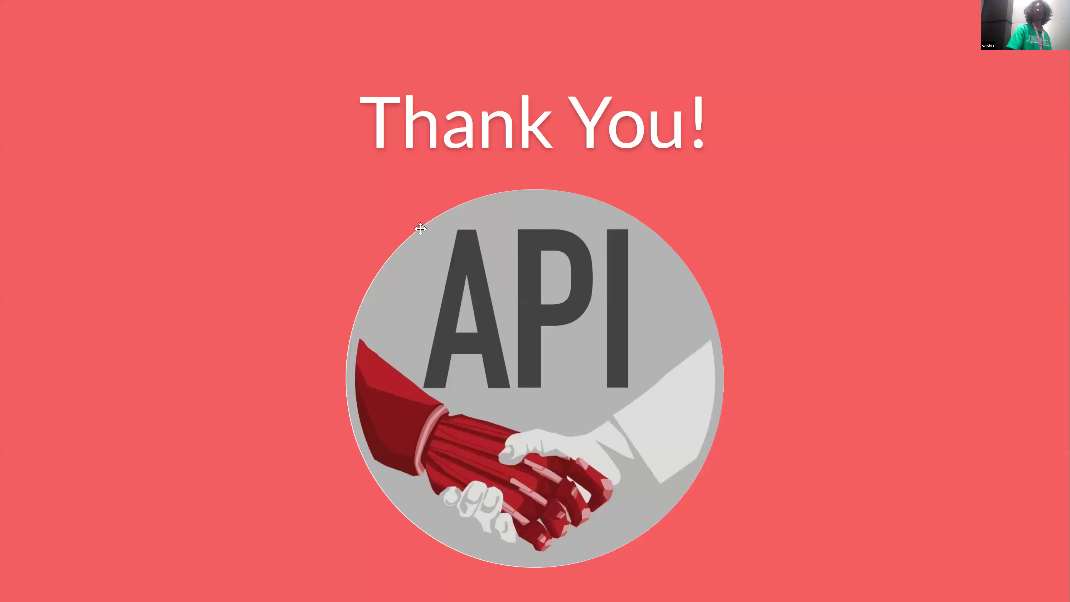
pyautogui.press('Left')
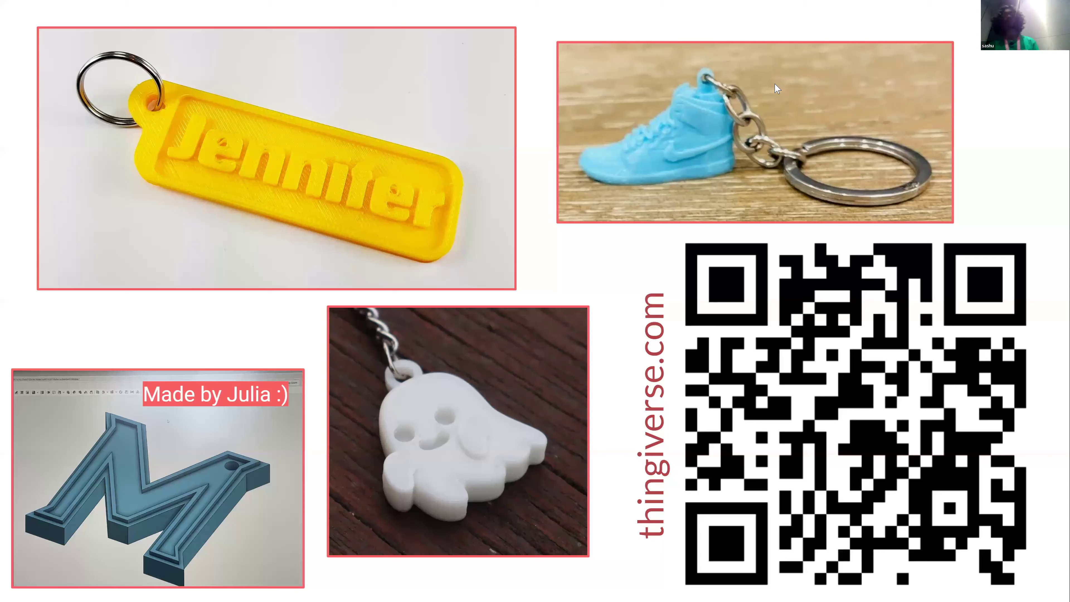
pyautogui.press('Escape')
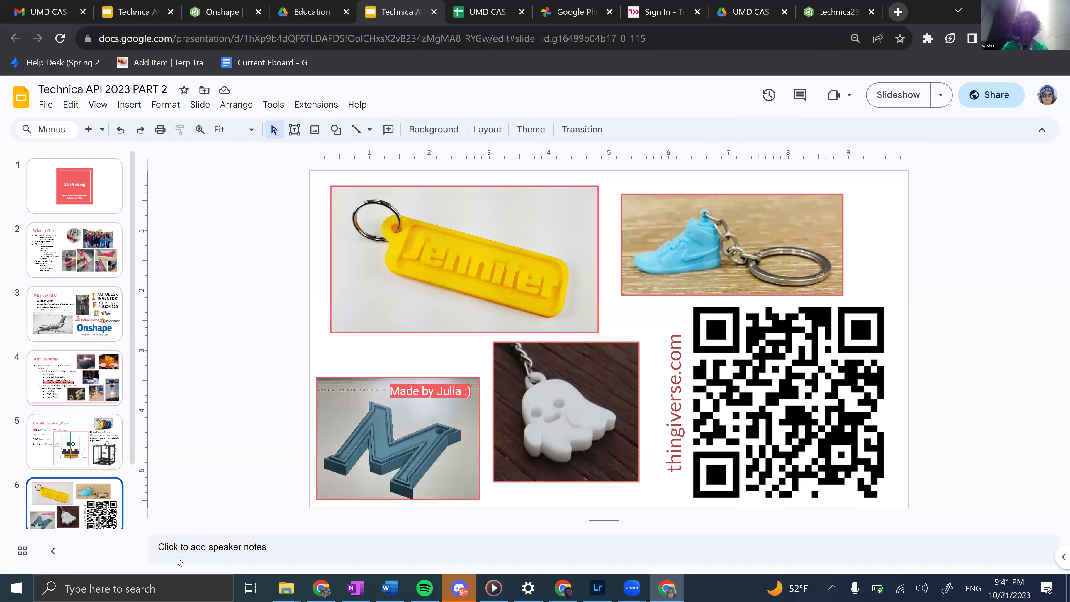
# Switch to the technica23 document and bring up Part Studio 1's actions menu.
pyautogui.hotkey('alt', 'Tab')
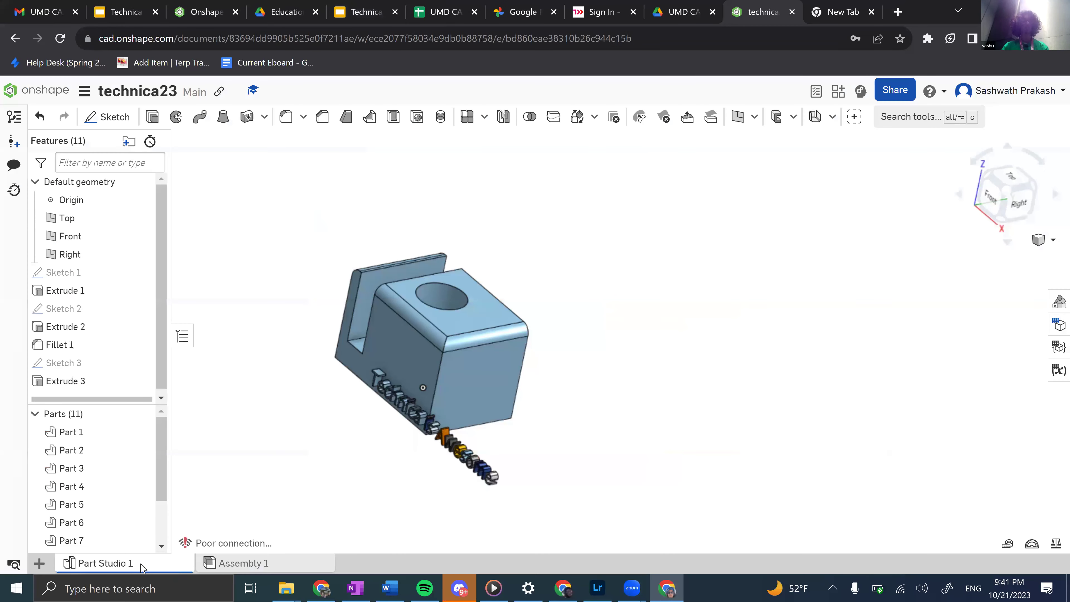
pyautogui.rightClick(125, 565)
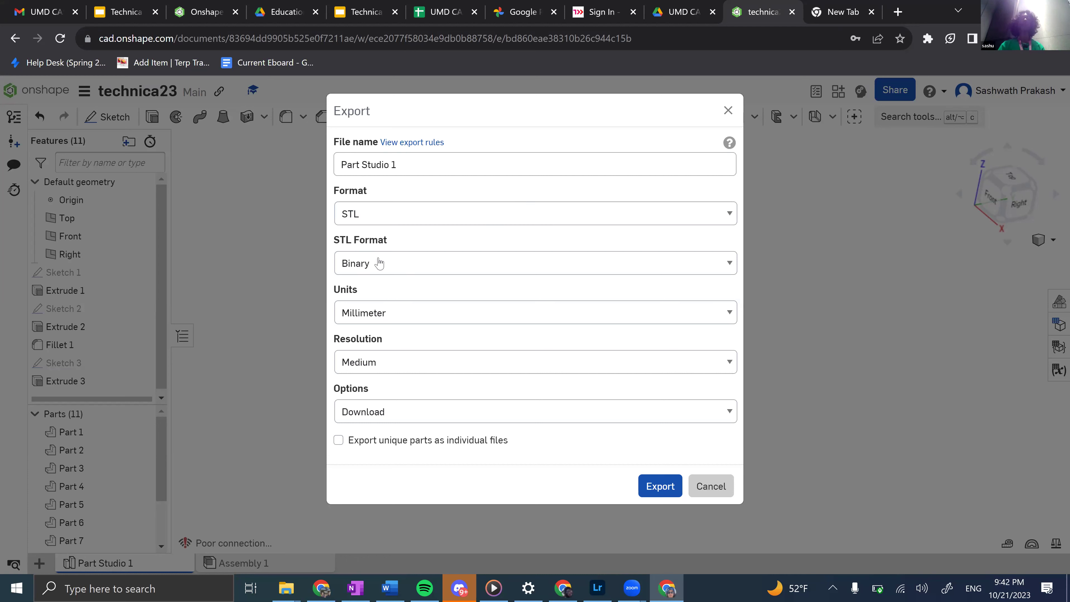
# Export Part Studio 1 as a binary STL in millimetres using the plain Download option.
pyautogui.click(383, 314)
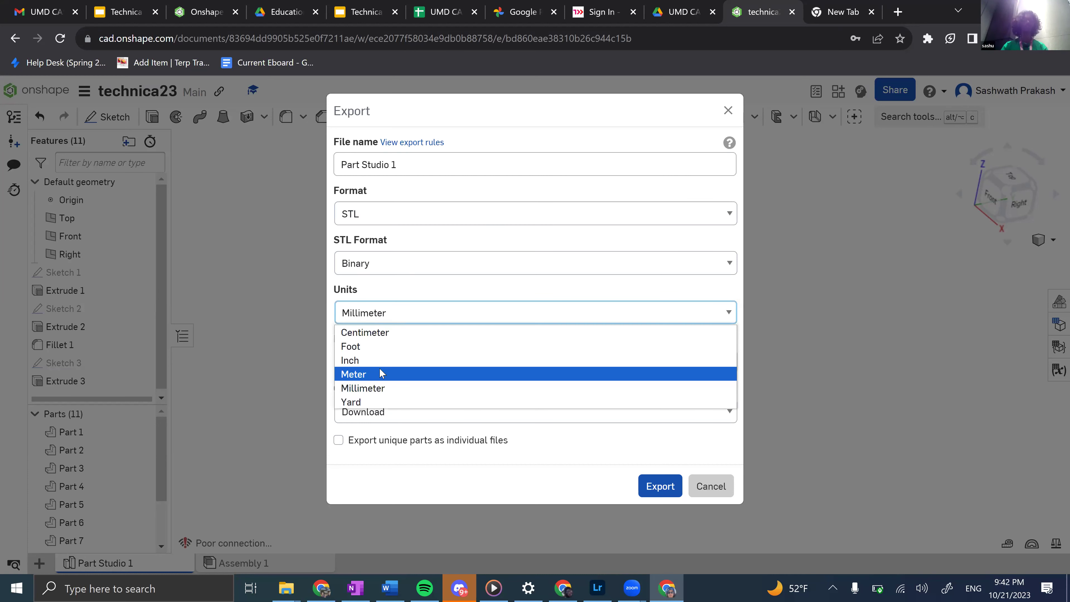
pyautogui.click(421, 311)
pyautogui.click(400, 270)
pyautogui.click(402, 264)
pyautogui.click(413, 270)
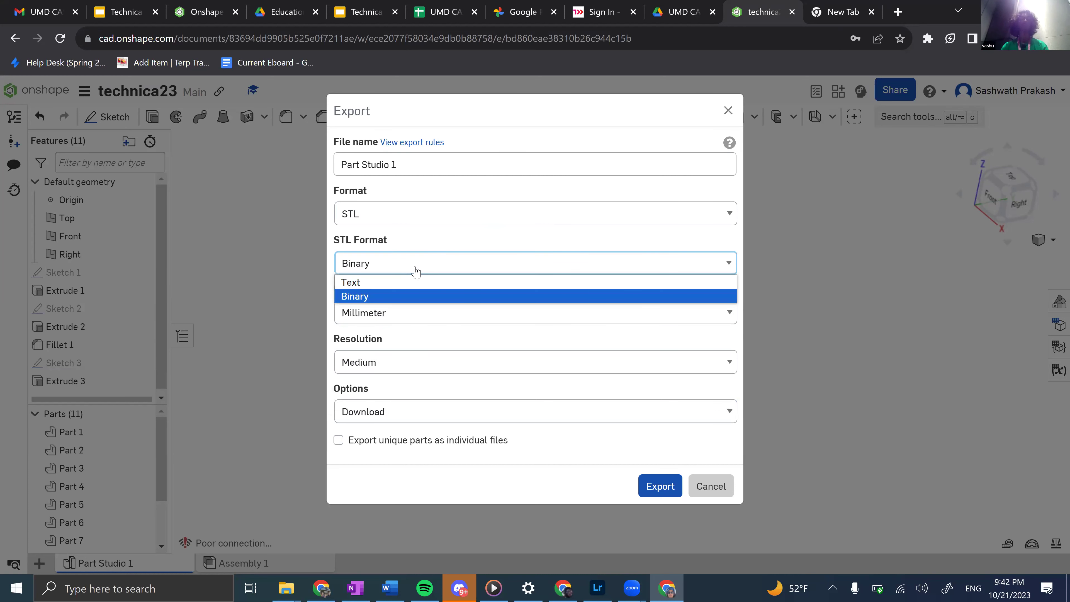
pyautogui.click(384, 407)
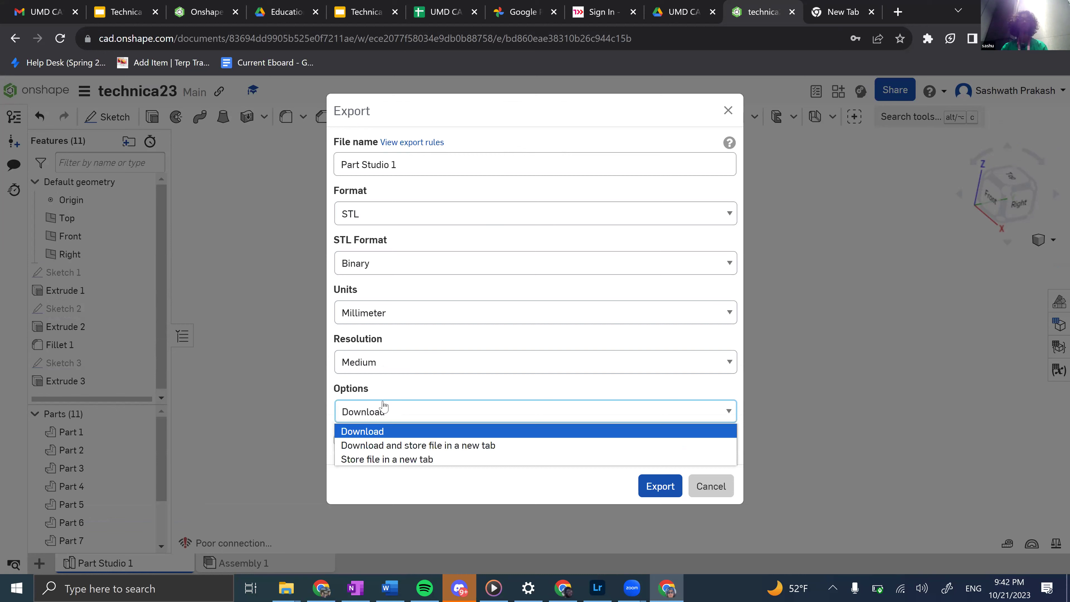
pyautogui.click(659, 491)
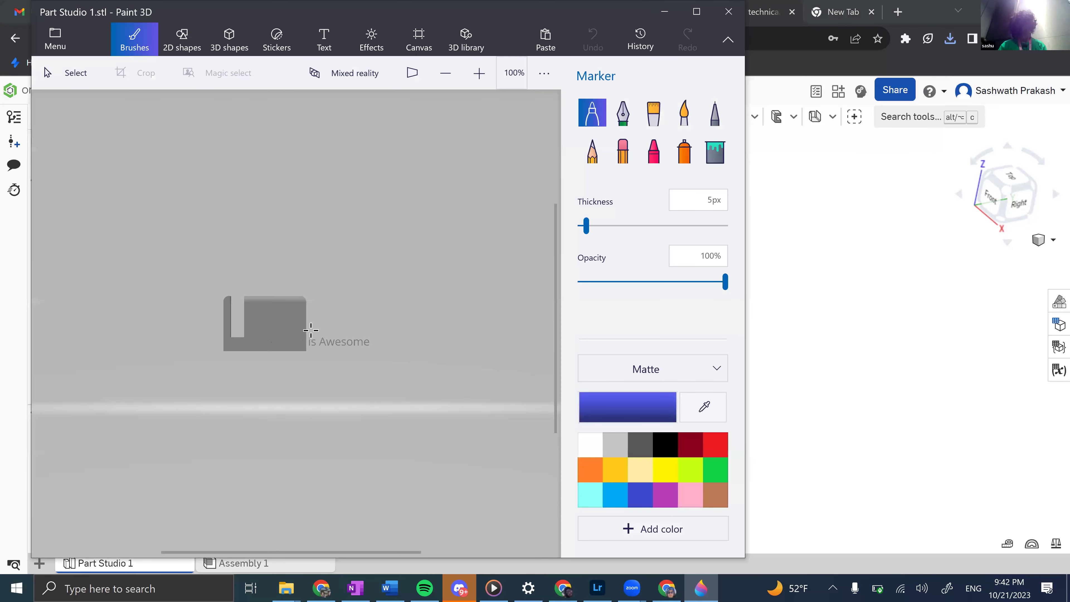
# Inspect the STL in Paint 3D, close it without saving, and return to the PART 1 slides.
pyautogui.scroll(3, 339, 313)
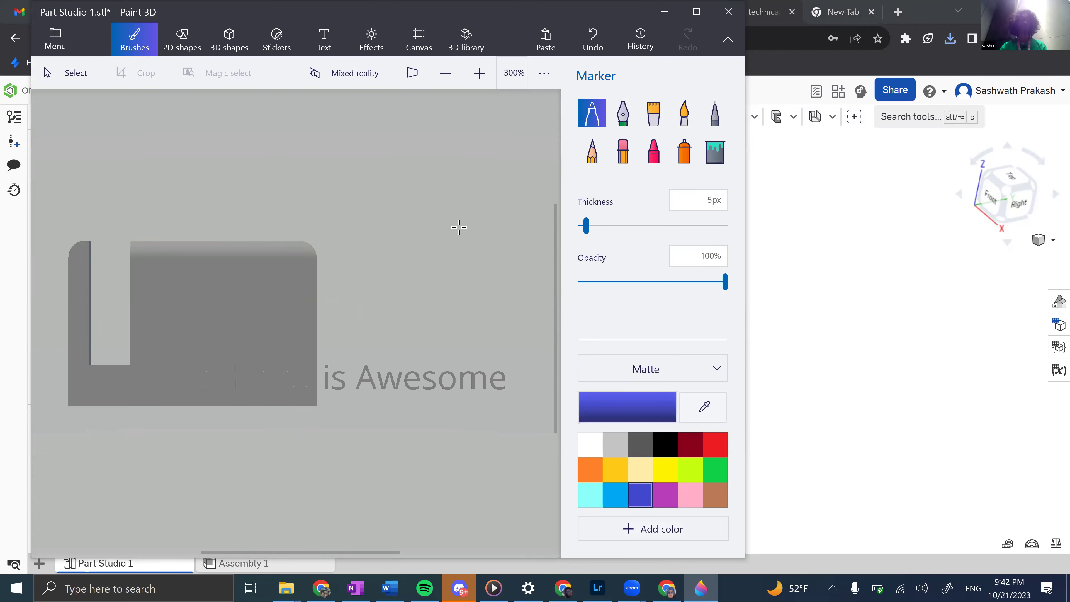
pyautogui.scroll(-2, 227, 275)
pyautogui.scroll(3, 330, 318)
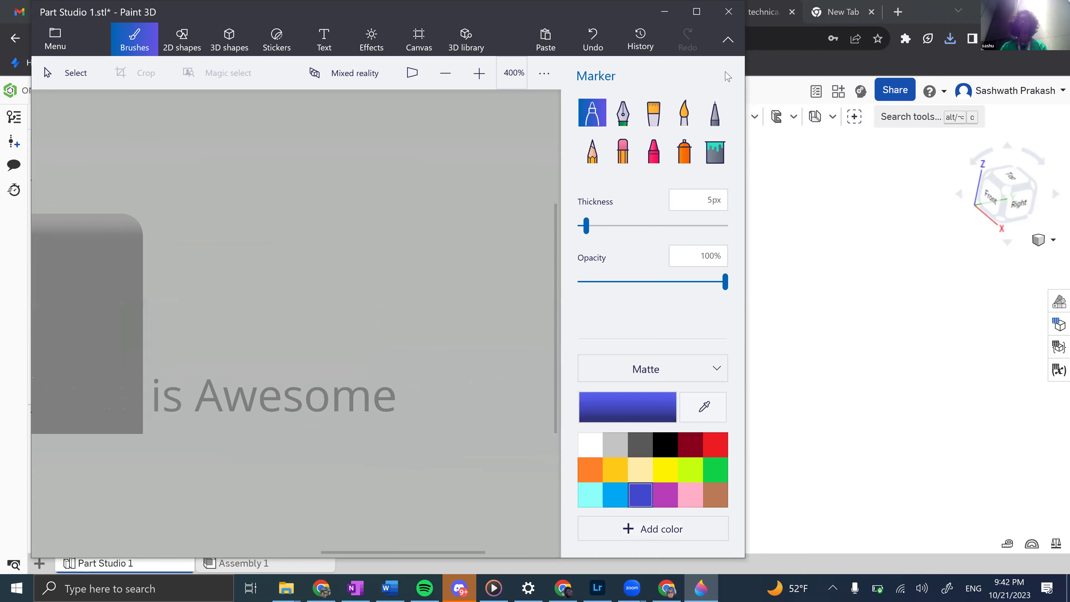
pyautogui.click(729, 11)
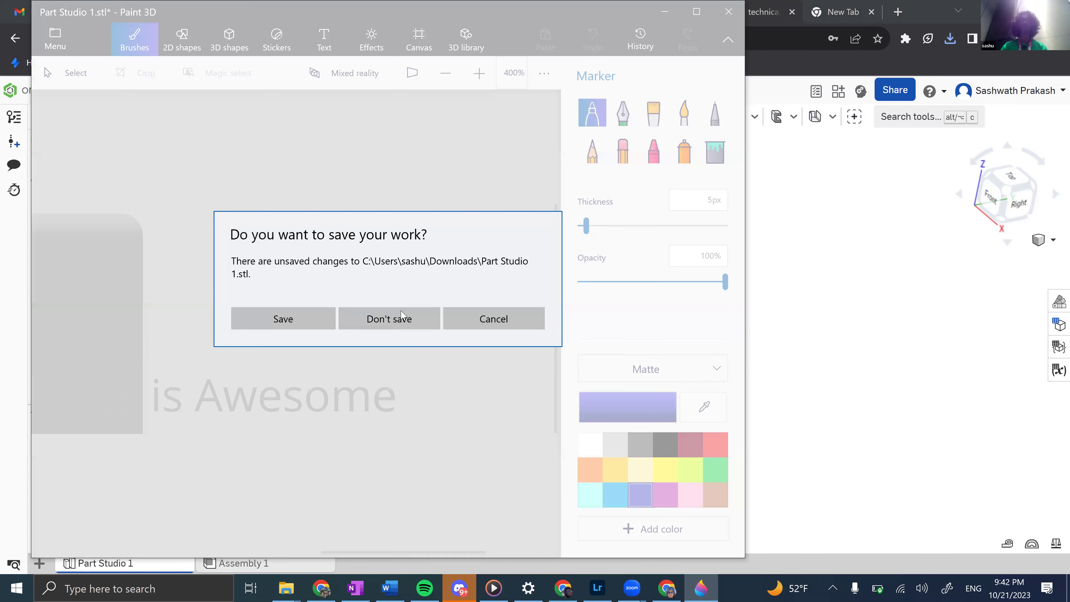
pyautogui.click(401, 314)
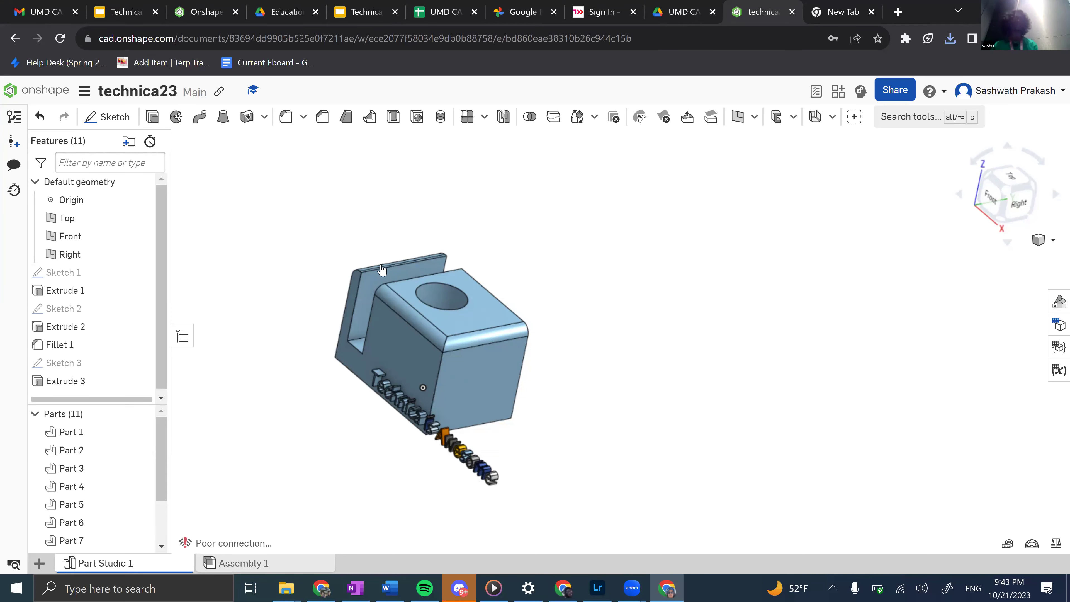
pyautogui.hotkey('ctrl', '2')
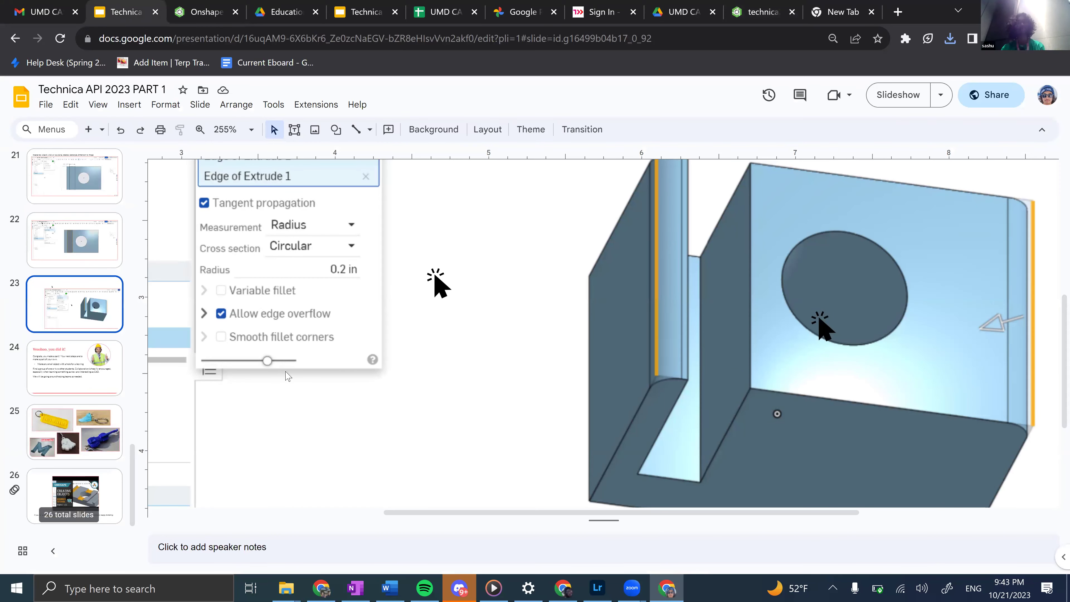
# Switch from the Drive Education folder to the Technica API 2023 PART 2 deck and present it full-screen.
pyautogui.hotkey('ctrl', '4')
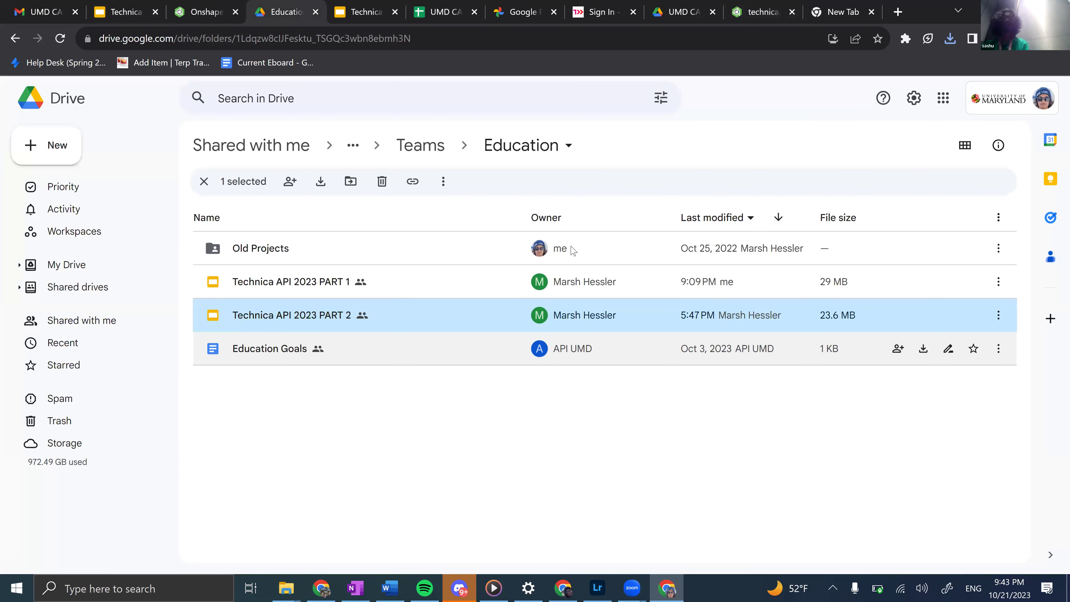
pyautogui.hotkey('ctrl', '5')
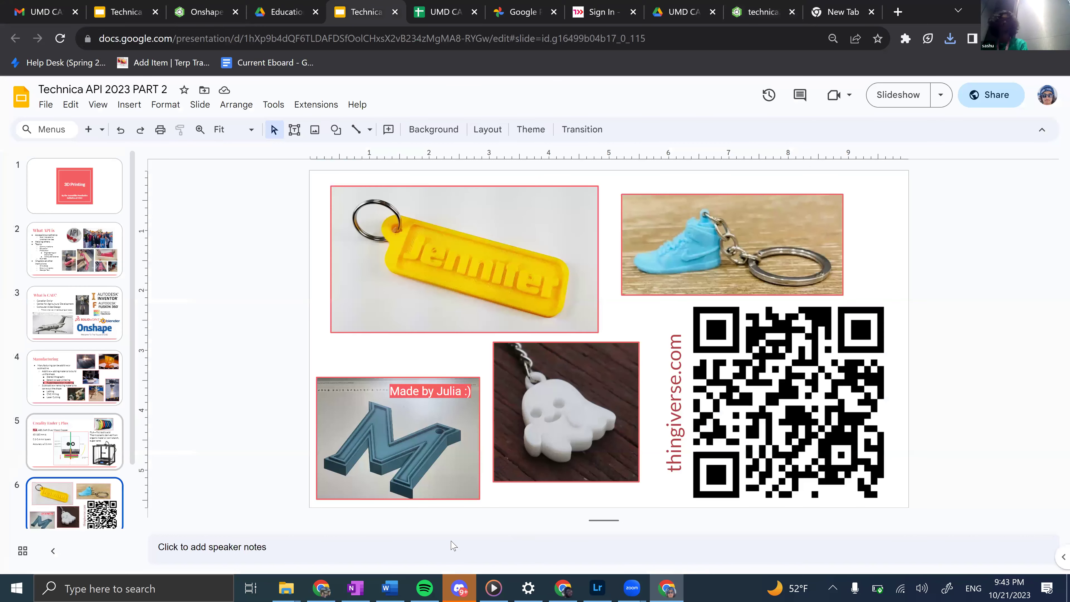
pyautogui.hotkey('ctrl', 'F5')
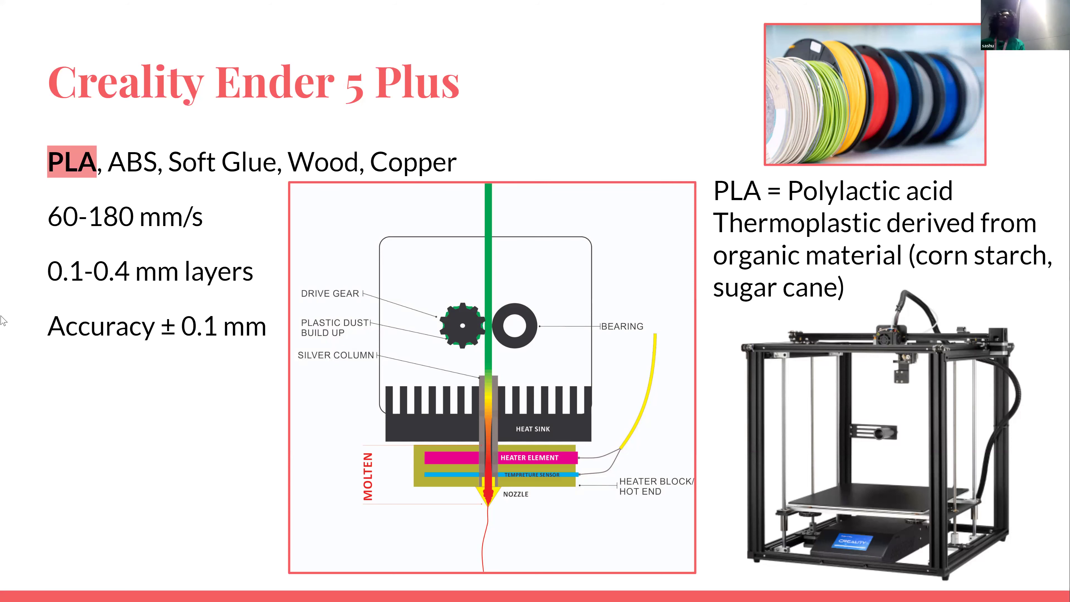
# Exit the Creality Ender 5 Plus slideshow back to the editor and open a new Chrome tab.
pyautogui.press('Escape')
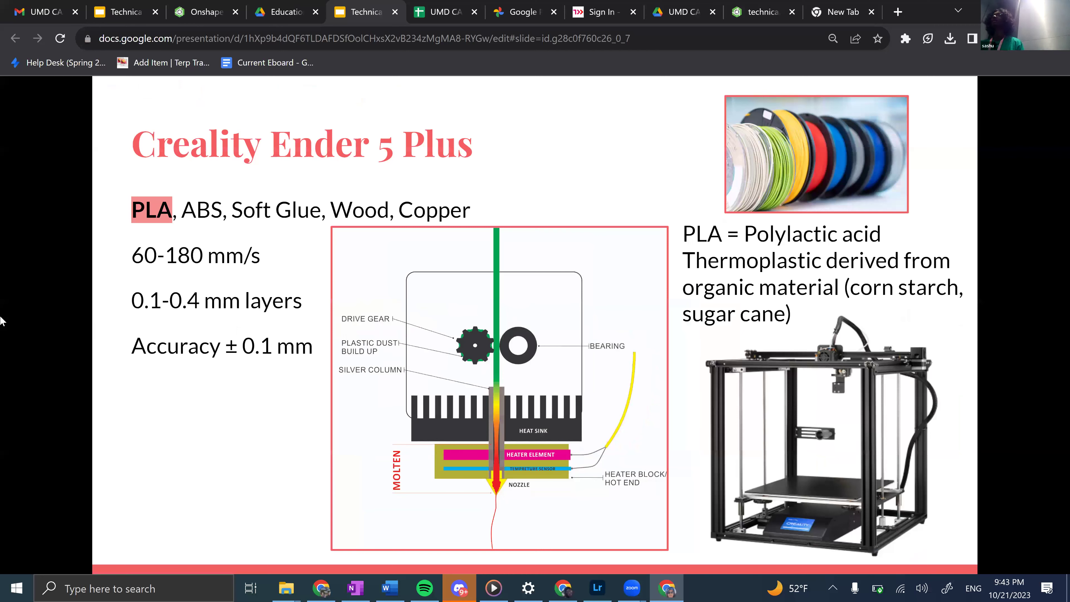
pyautogui.press('Escape')
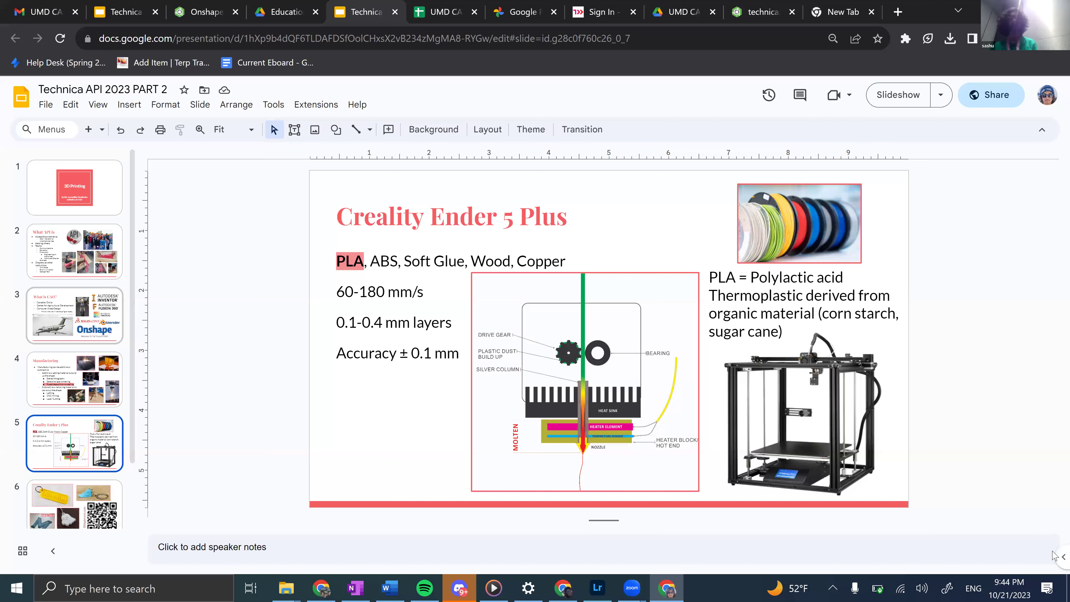
pyautogui.hotkey('ctrl', 't')
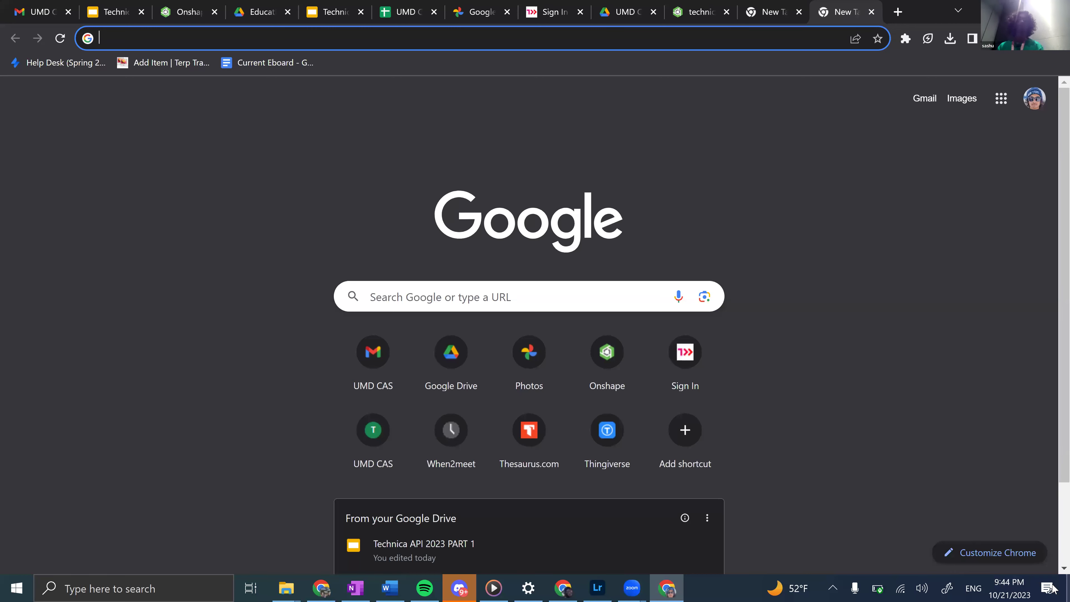
# Review slide 24 of the PART 1 deck zoomed out, then go to the new tab.
pyautogui.hotkey('ctrl', '2')
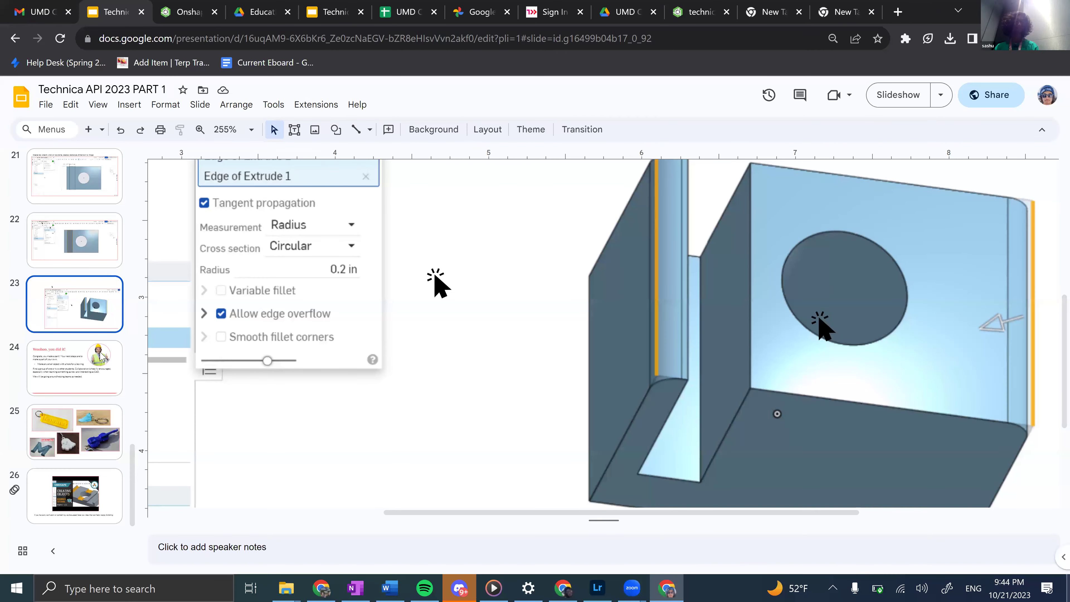
pyautogui.press('End')
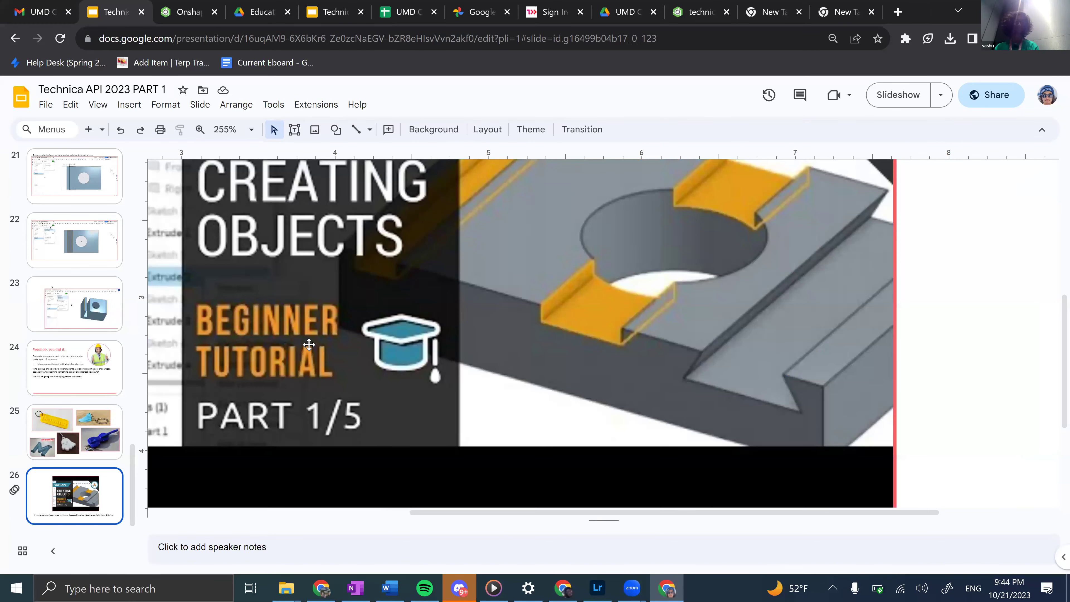
pyautogui.press('Up')
pyautogui.press('Up')
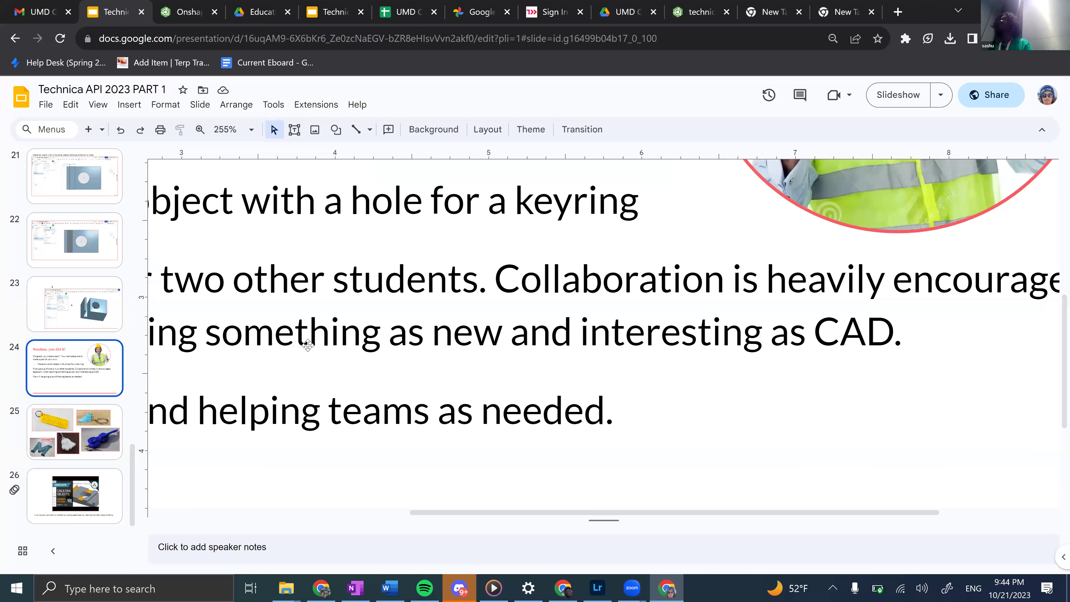
pyautogui.keyDown('ctrl'); pyautogui.scroll(-5, 307, 344); pyautogui.keyUp('ctrl')
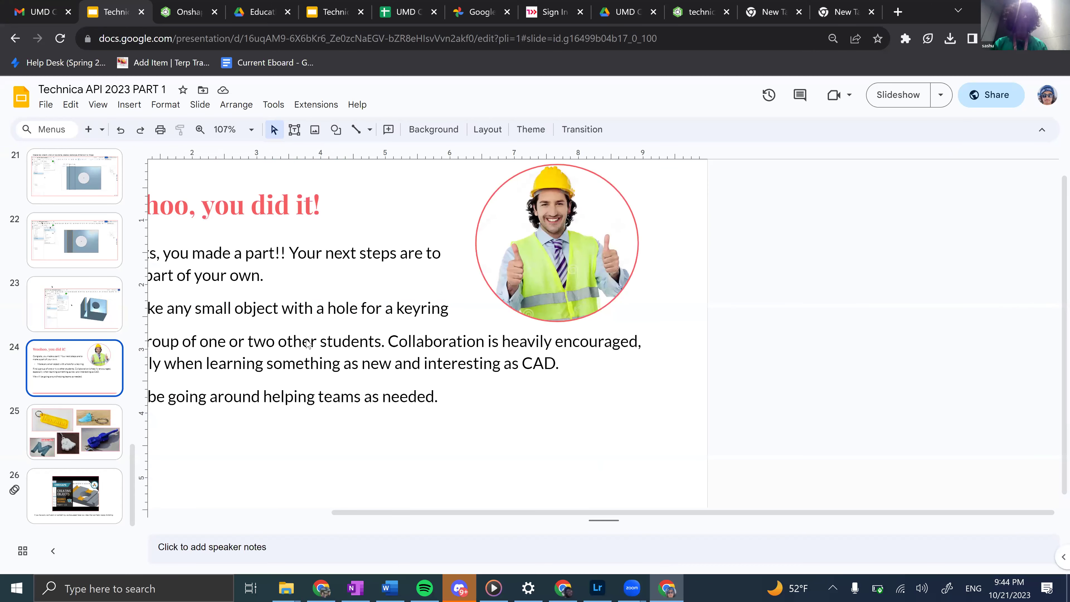
pyautogui.hotkey('ctrl', '9')
pyautogui.write('e')
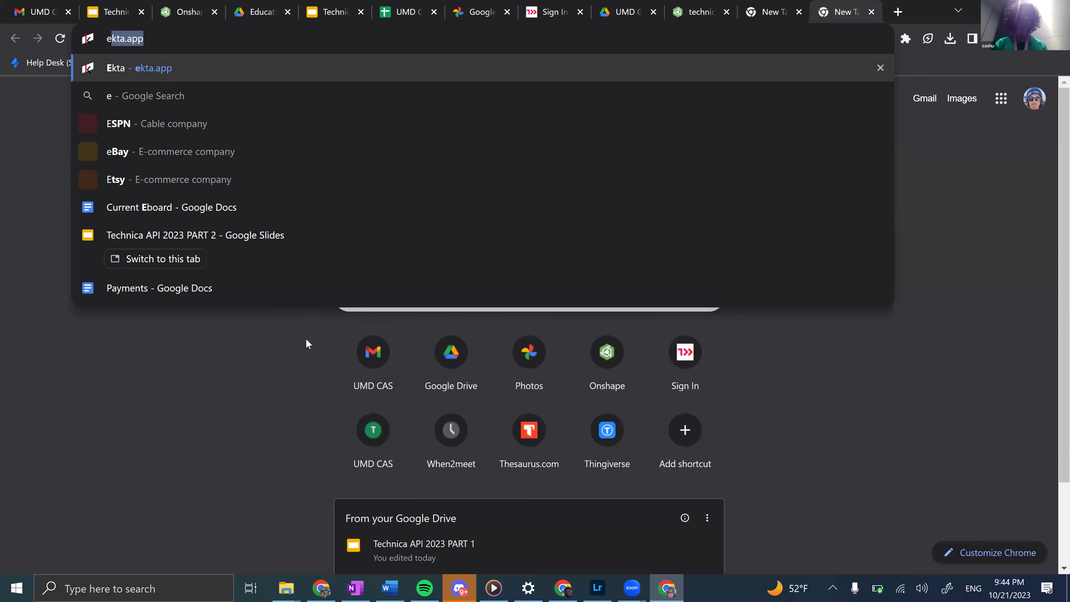
# Search Google for 'creality ender 3d printer slicer' and scroll through the results.
pyautogui.press('BackSpace')
pyautogui.press('BackSpace')
pyautogui.write('creality ender ')
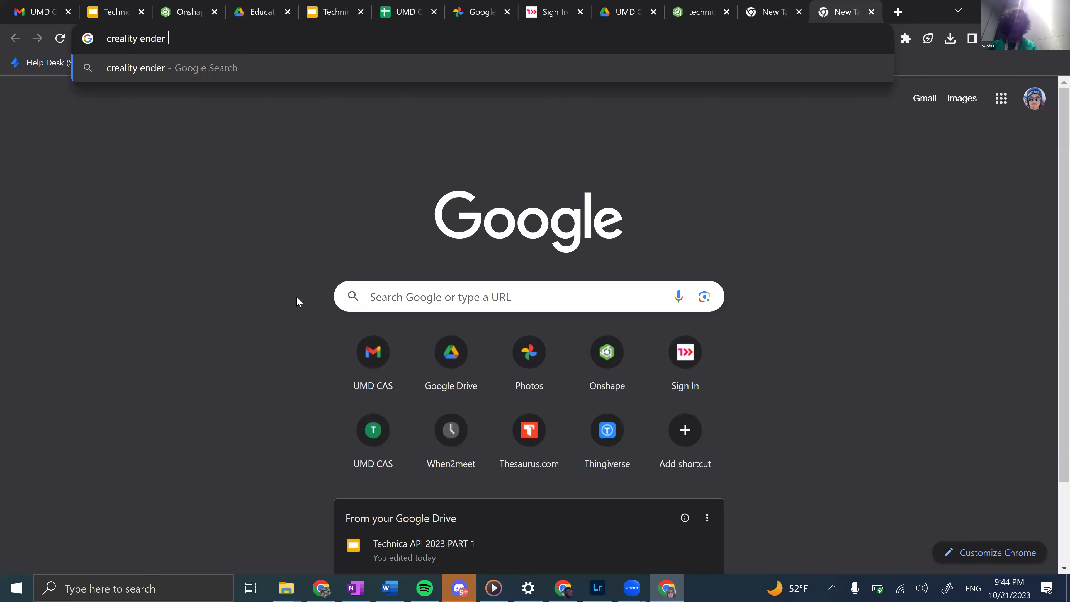
pyautogui.write('3d printer slicer')
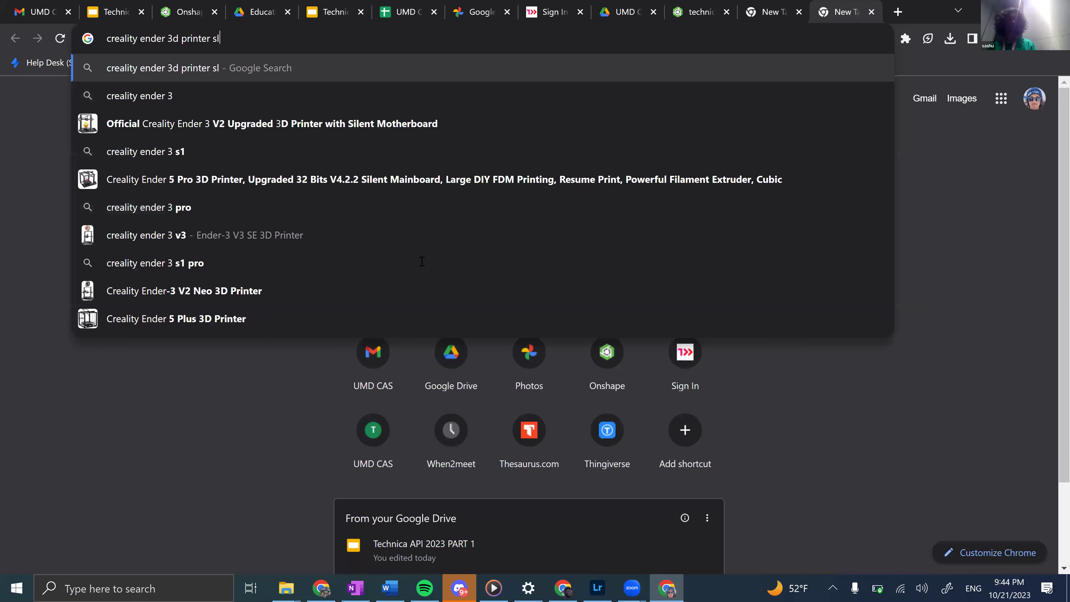
pyautogui.press('Return')
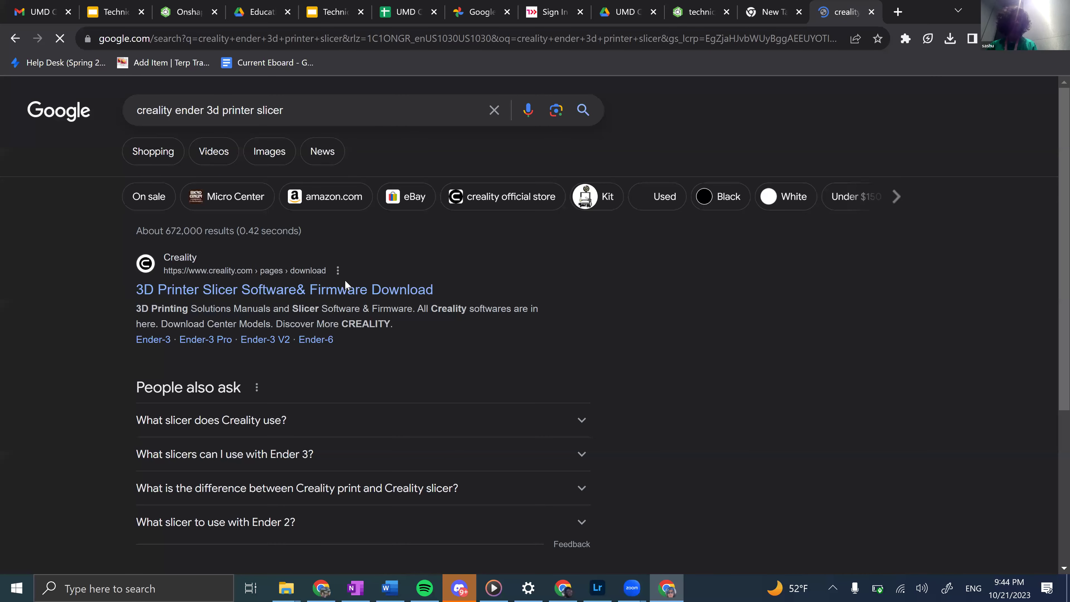
pyautogui.scroll(-8, 343, 283)
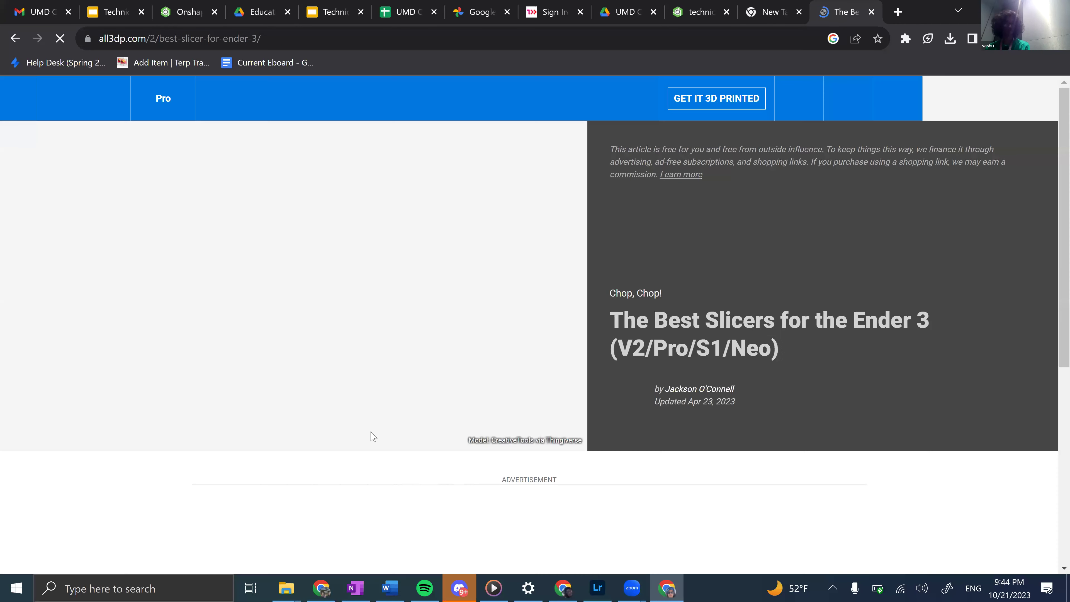
pyautogui.scroll(-5, 368, 427)
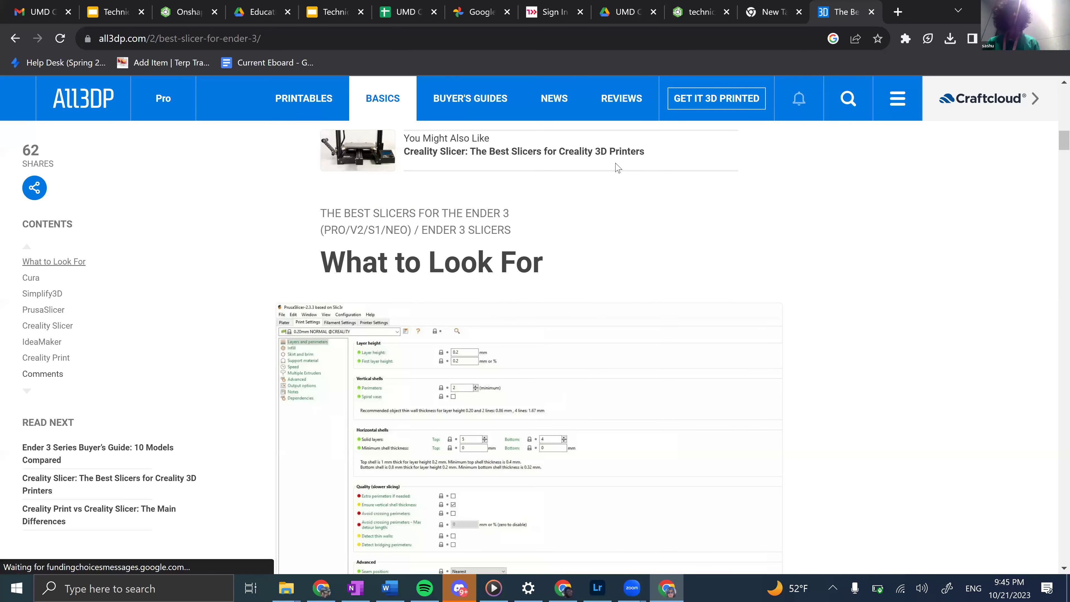
# Close the slicer article and search the web for 'cura'.
pyautogui.hotkey('ctrl', 'w')
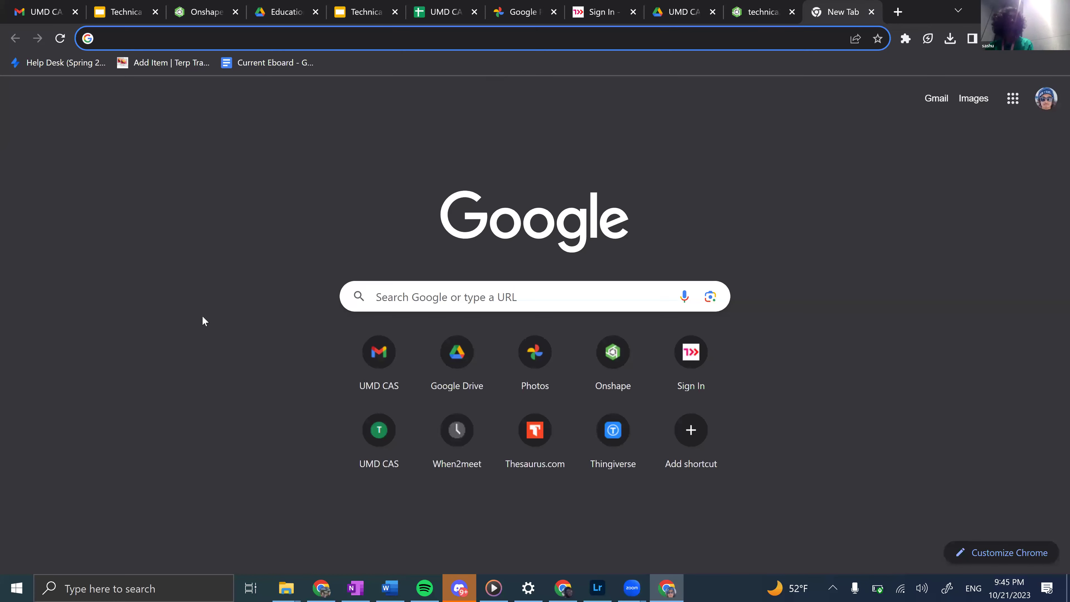
pyautogui.write('cura')
pyautogui.press('Return')
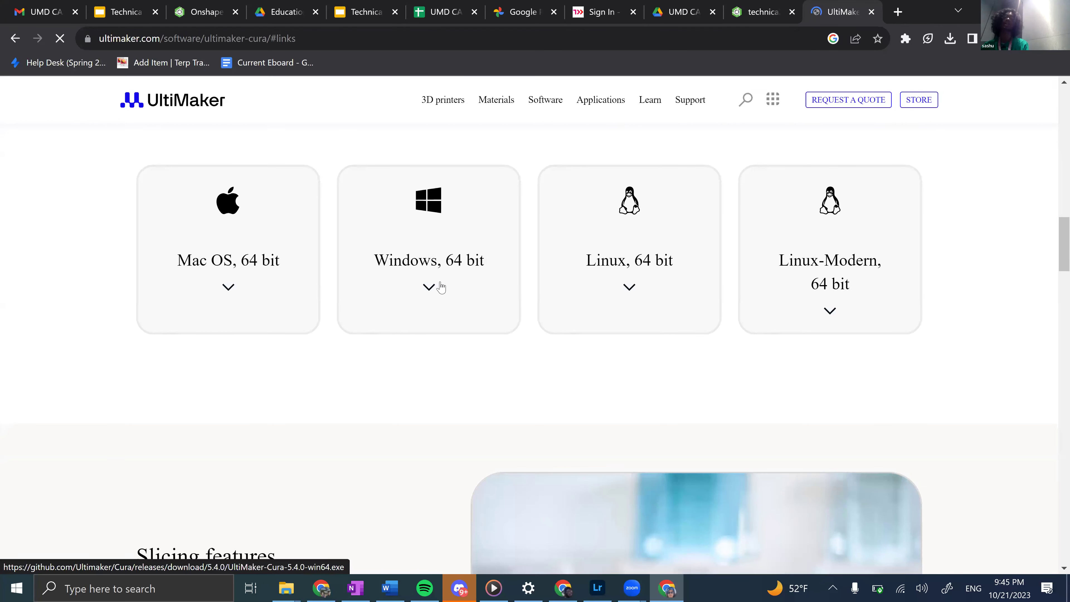
# Download the Windows 64-bit Cura installer, cancel the duplicate download, and open a new tab.
pyautogui.click(424, 286)
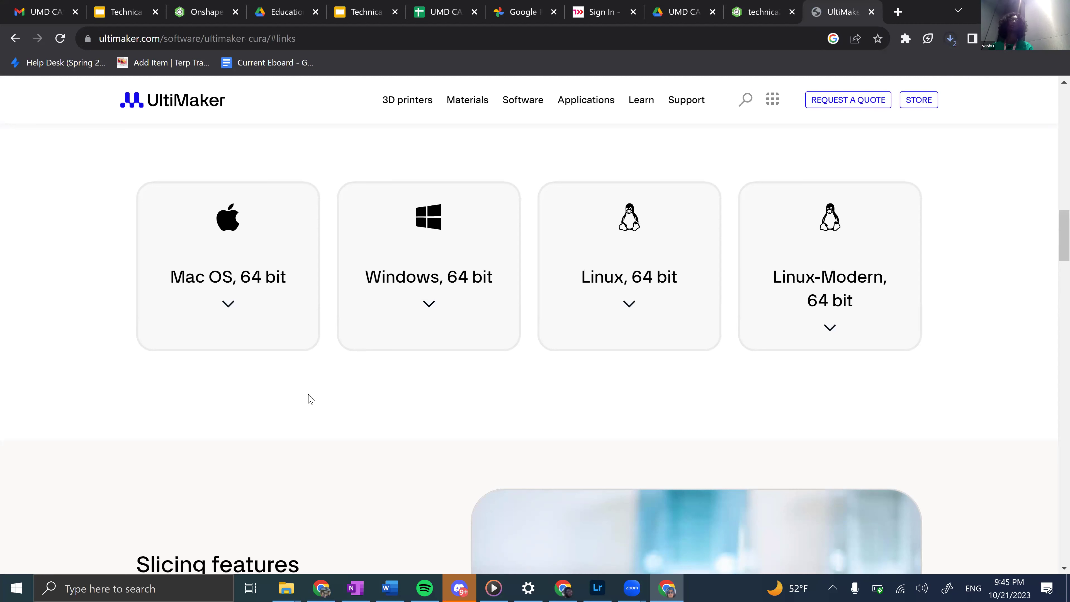
pyautogui.click(430, 305)
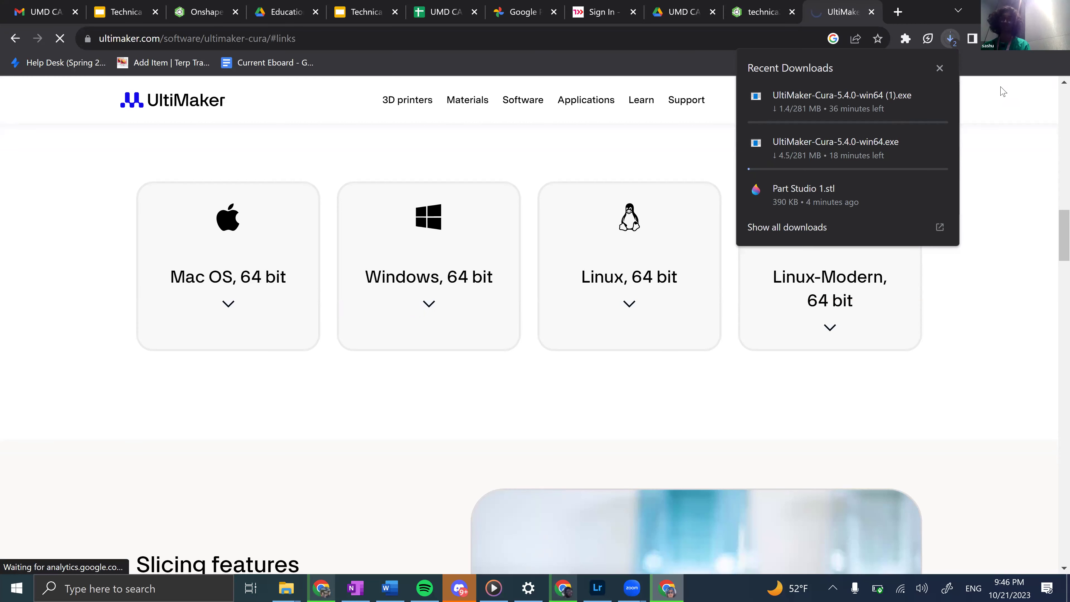
pyautogui.click(940, 102)
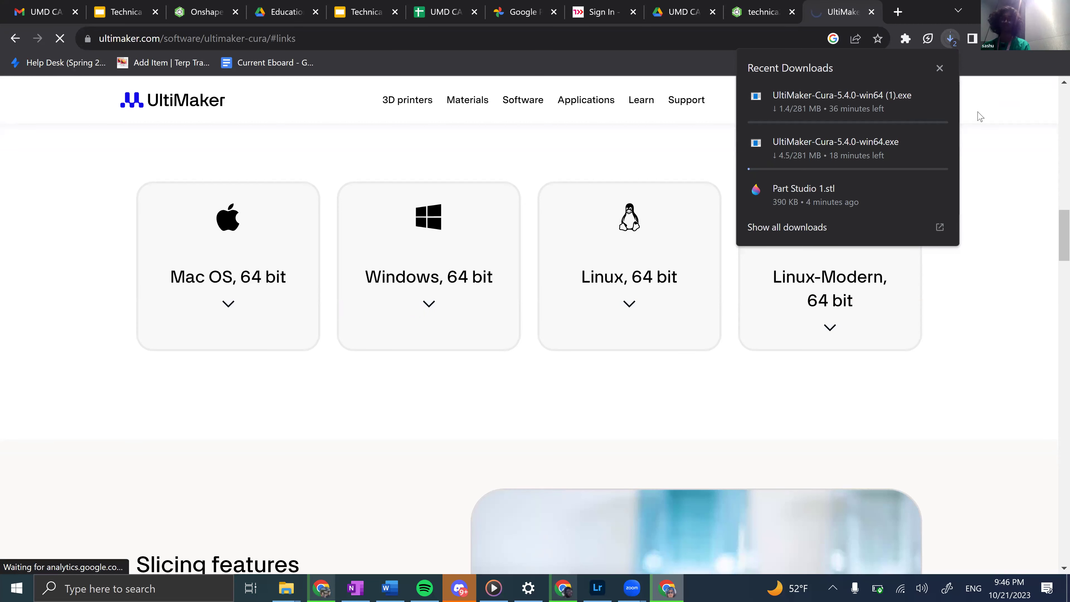
pyautogui.click(899, 11)
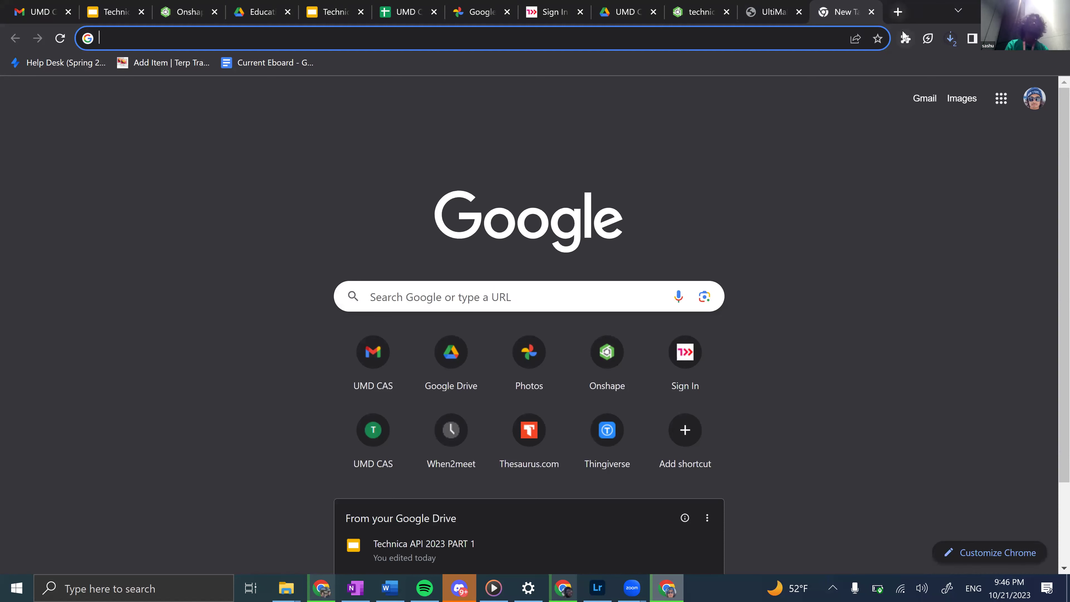
# Go to thingiverse.com and scroll through the Popular Last 30 Days designs.
pyautogui.write('thi')
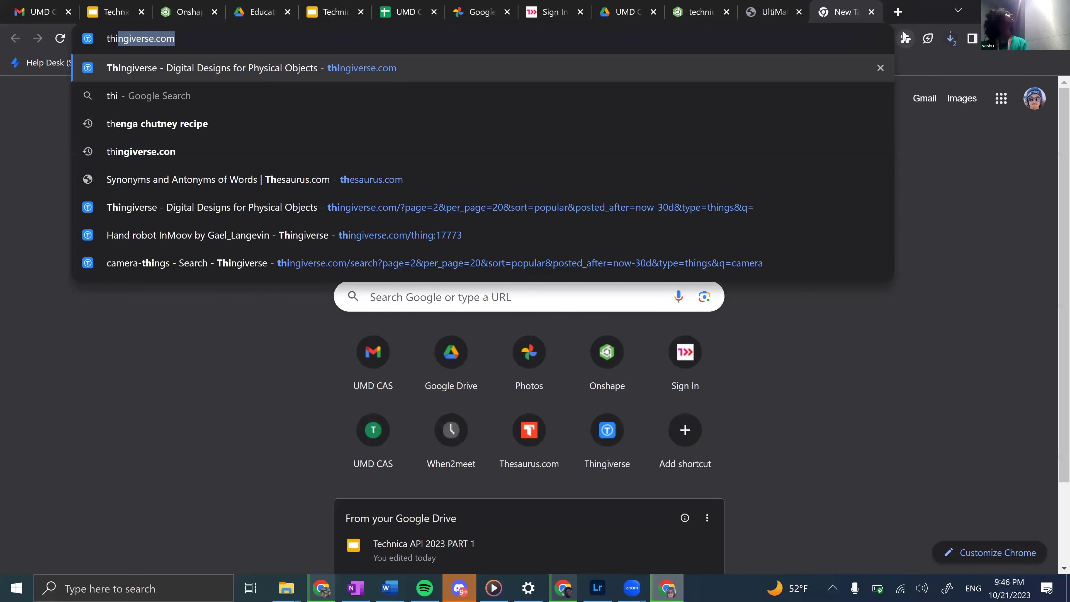
pyautogui.press('Return')
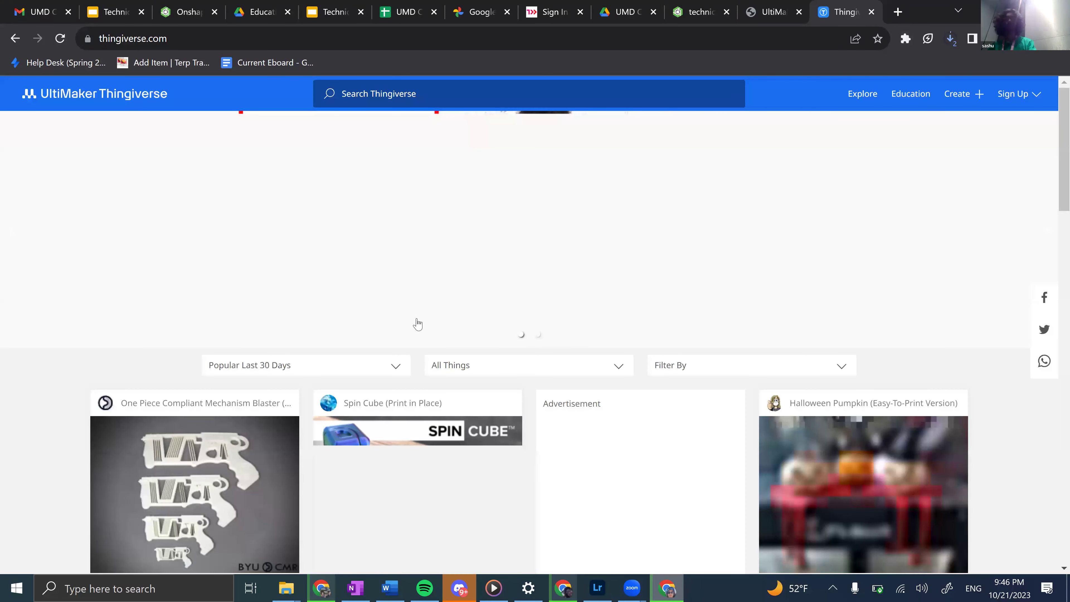
pyautogui.scroll(-2, 421, 321)
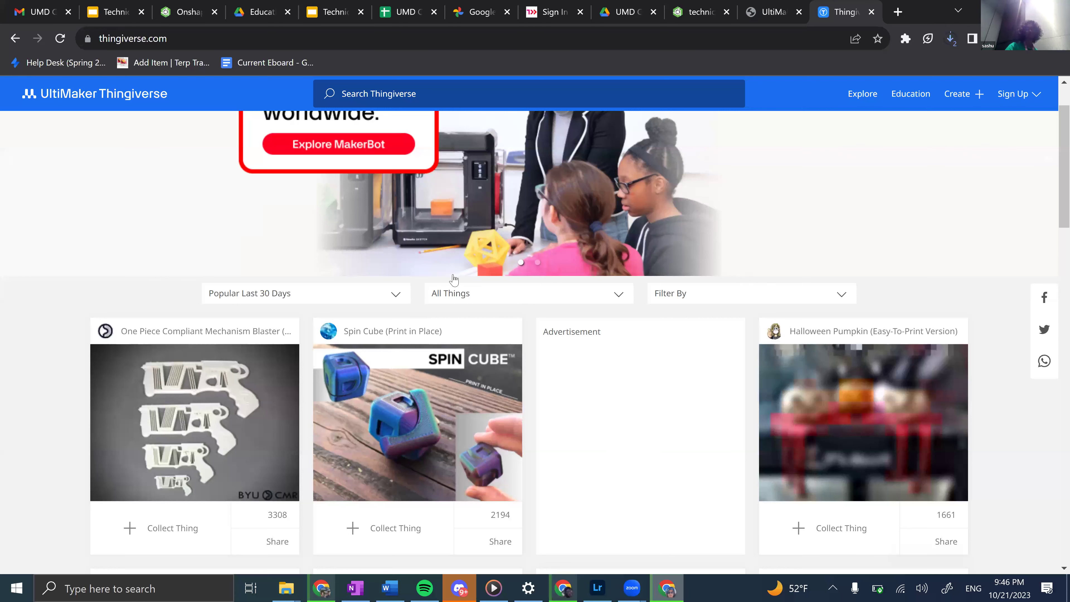
pyautogui.scroll(-10, 454, 280)
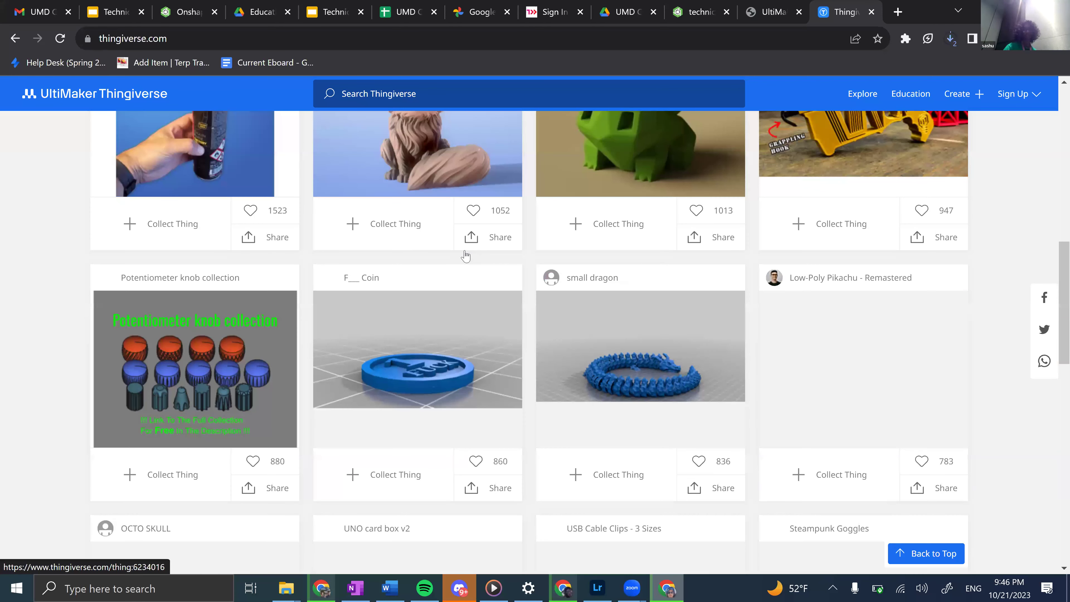
pyautogui.scroll(-10, 455, 262)
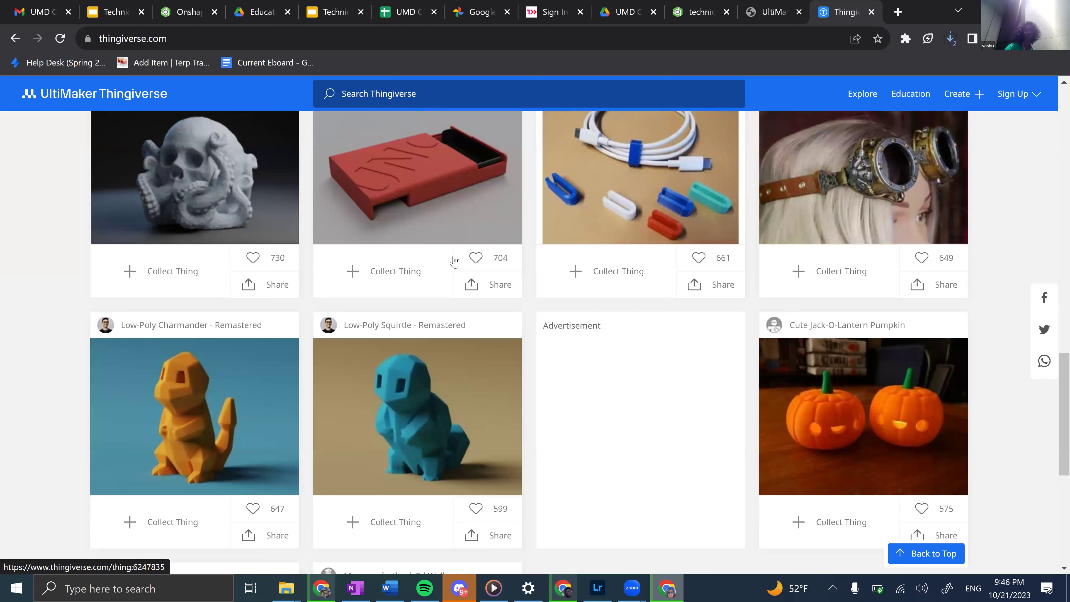
pyautogui.scroll(3, 454, 261)
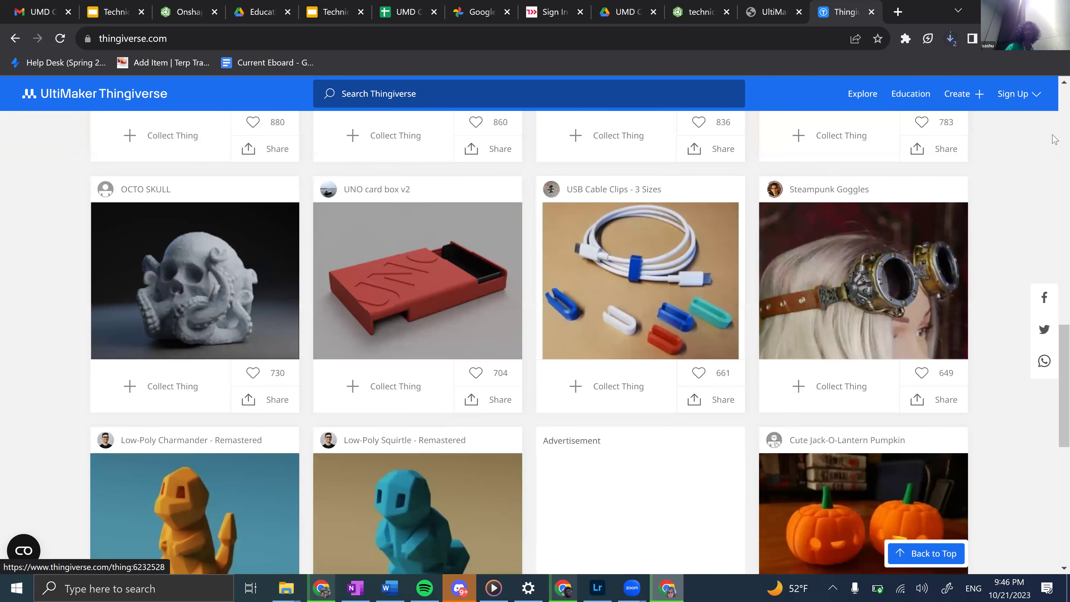
pyautogui.scroll(15, 208, 127)
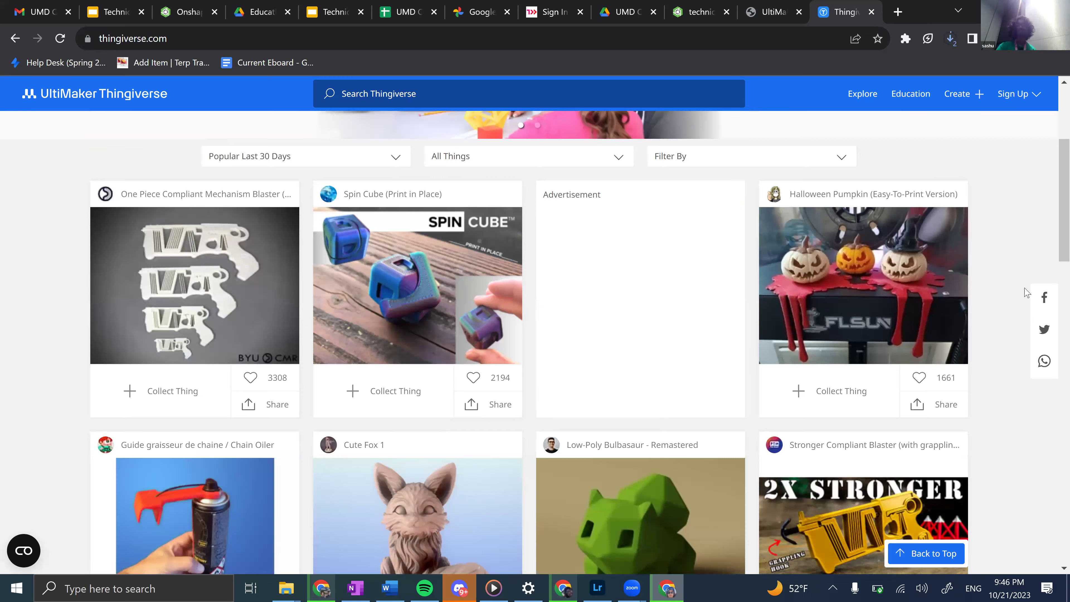
pyautogui.scroll(-8, 1027, 292)
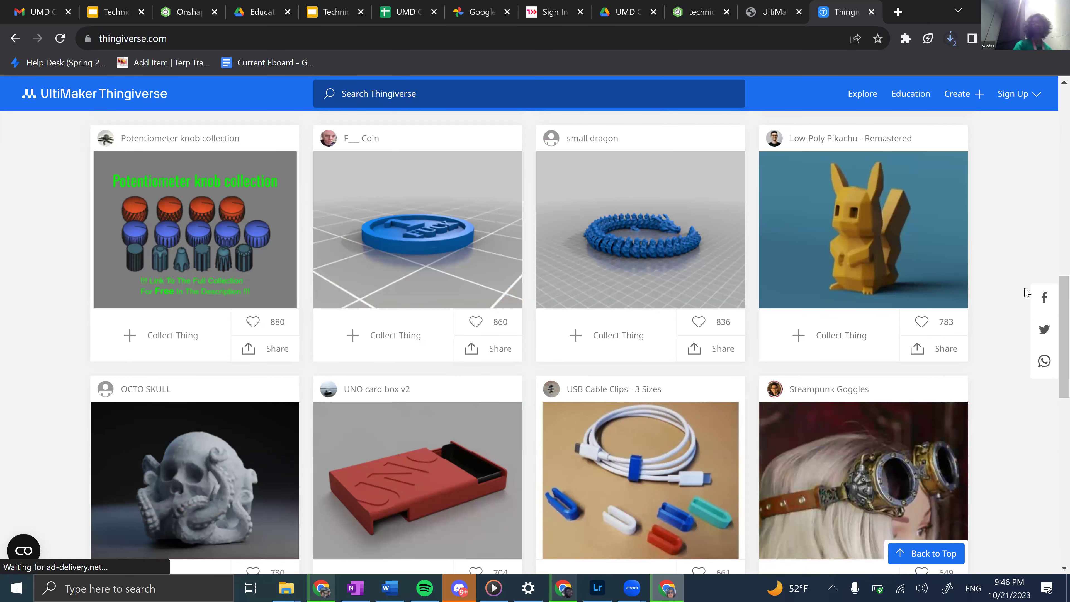
# Check the Cura installer's progress in Recent Downloads, then return to the PART 2 slides.
pyautogui.click(950, 39)
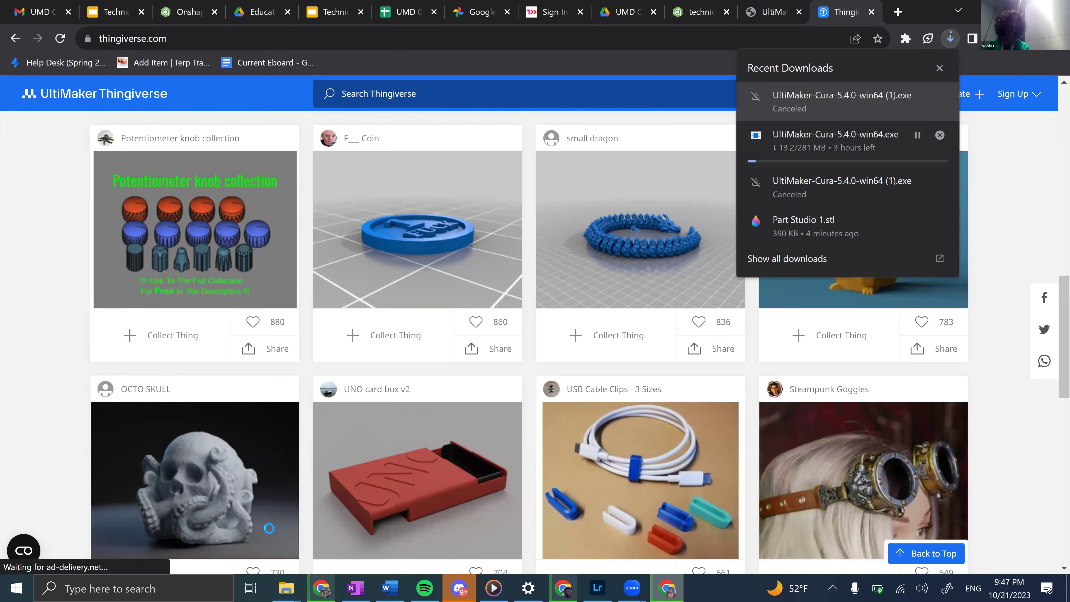
pyautogui.press('super')
pyautogui.write('cura')
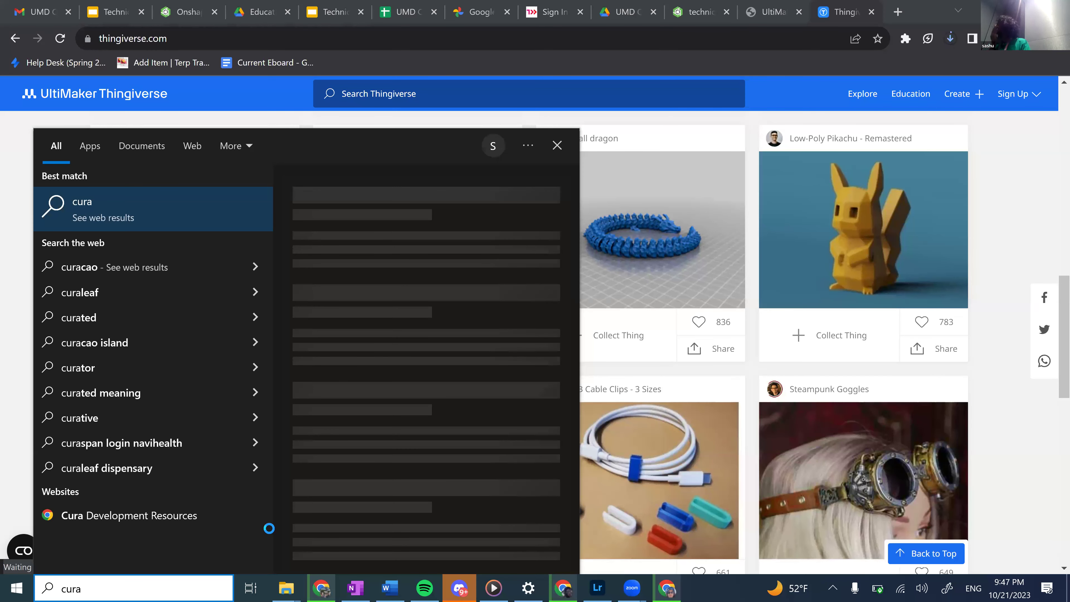
pyautogui.write('a')
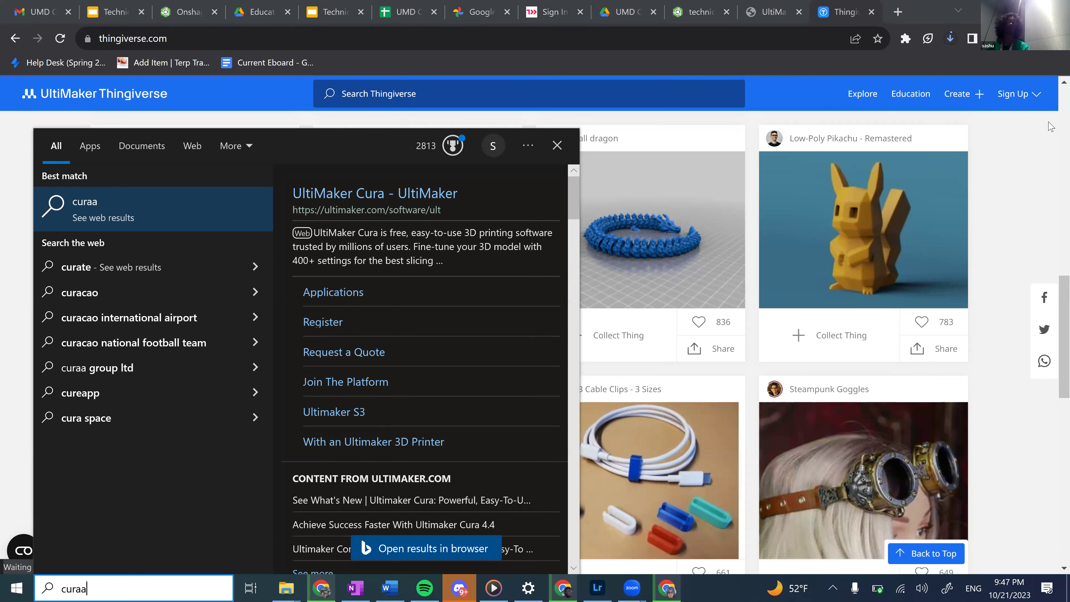
pyautogui.click(951, 41)
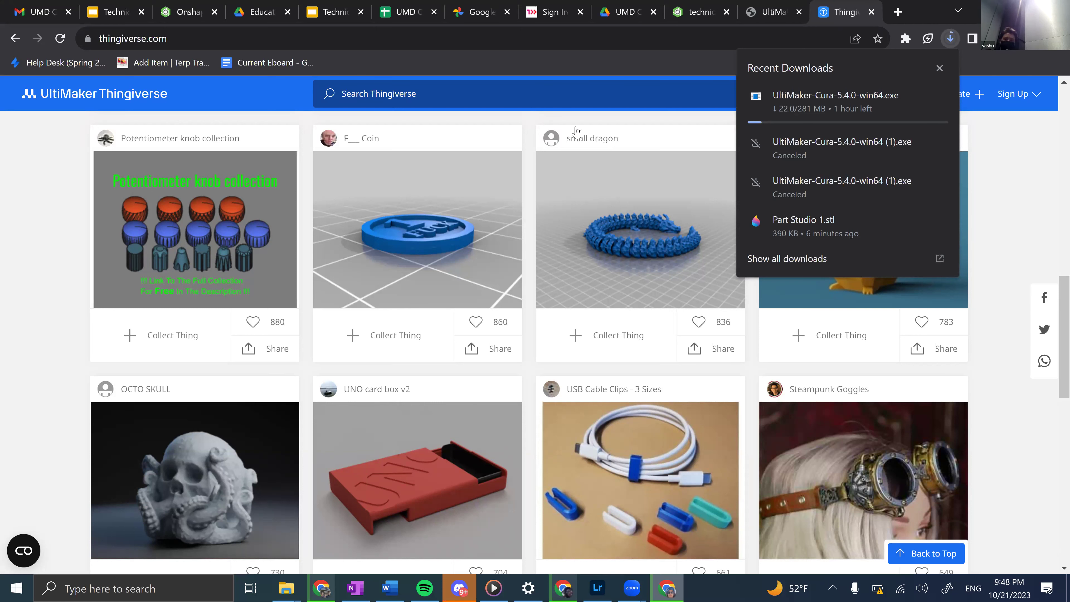
pyautogui.hotkey('ctrl', '5')
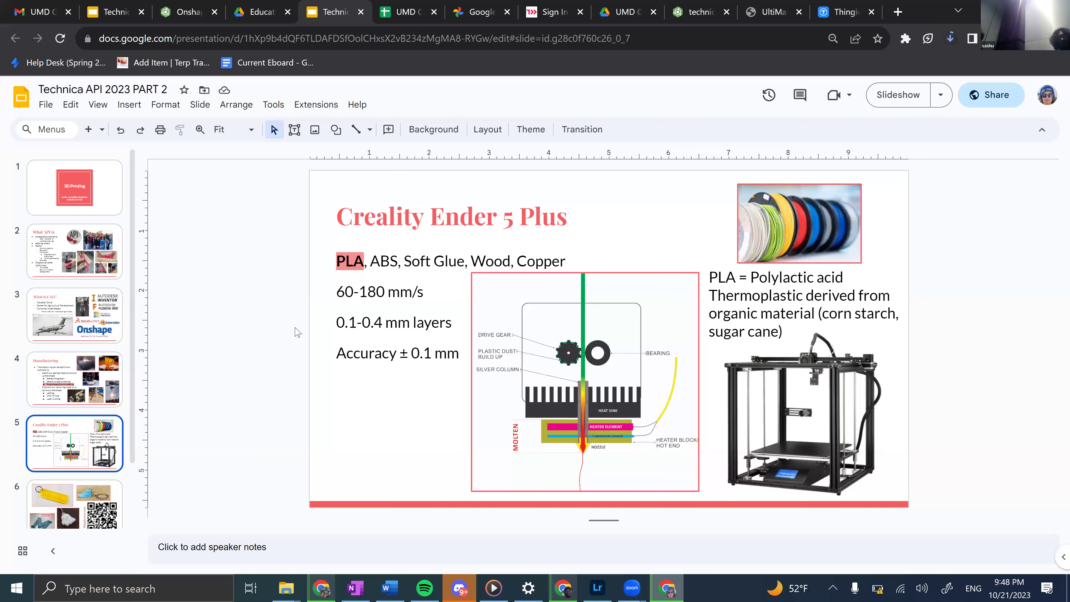
# Highlight the 60-180 mm/s speed line on the Creality Ender 5 Plus slide.
pyautogui.hotkey('ctrl', 'z')
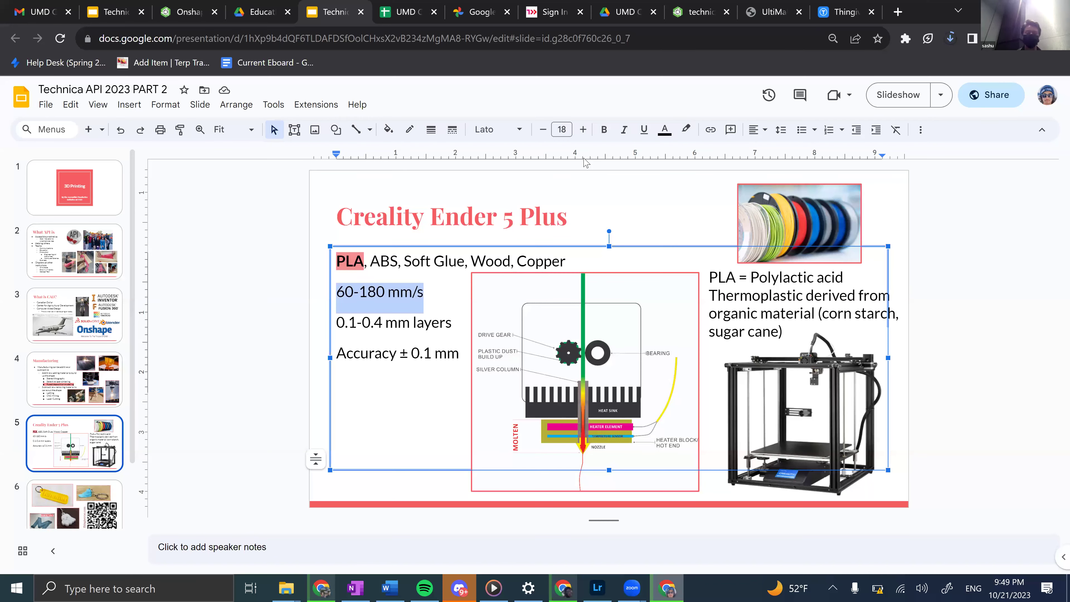
# In a new tab, Google 'how to resize all dimensions onshape' and scroll to the Onshape Forums results.
pyautogui.hotkey('ctrl', 't')
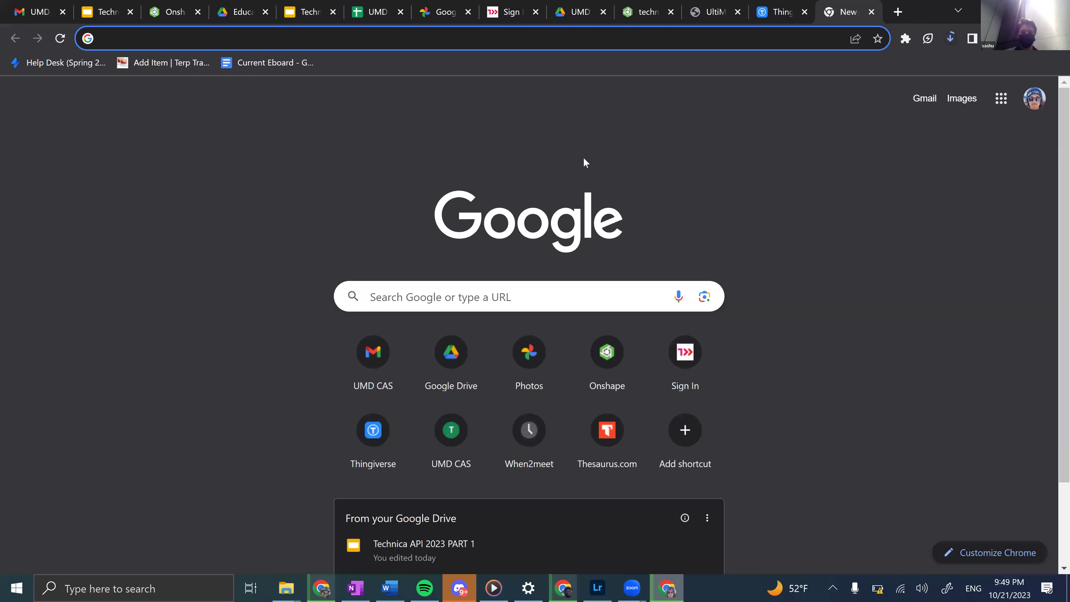
pyautogui.write('how to ')
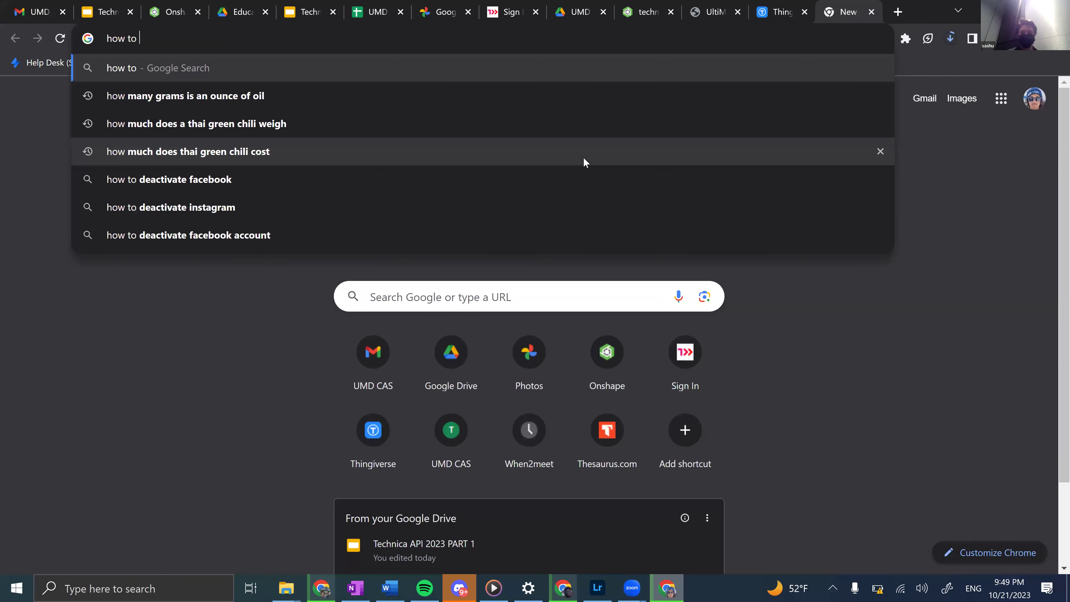
pyautogui.write('resize ')
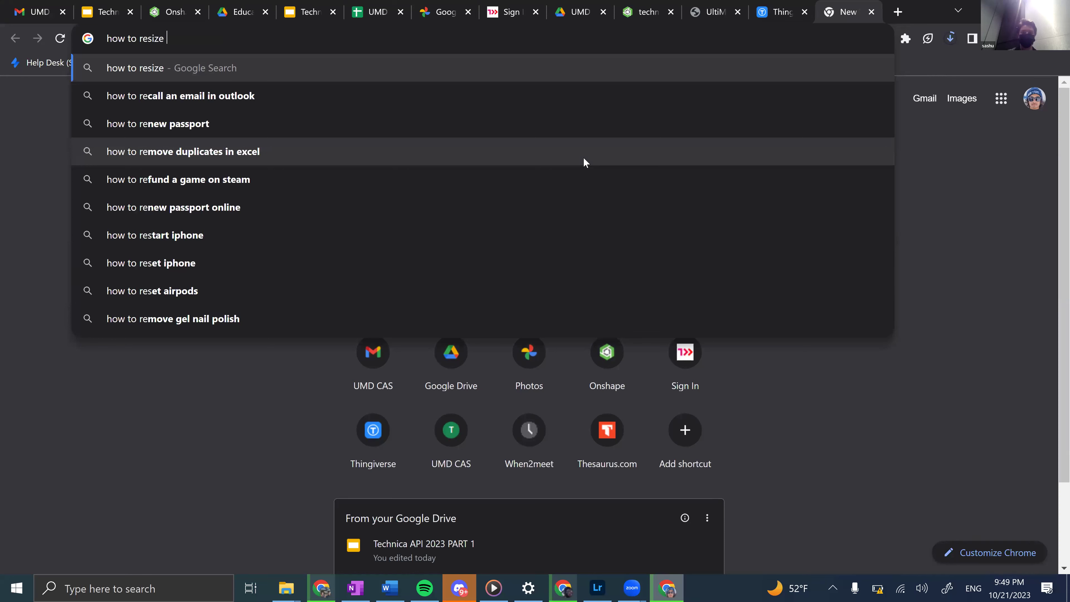
pyautogui.write('all')
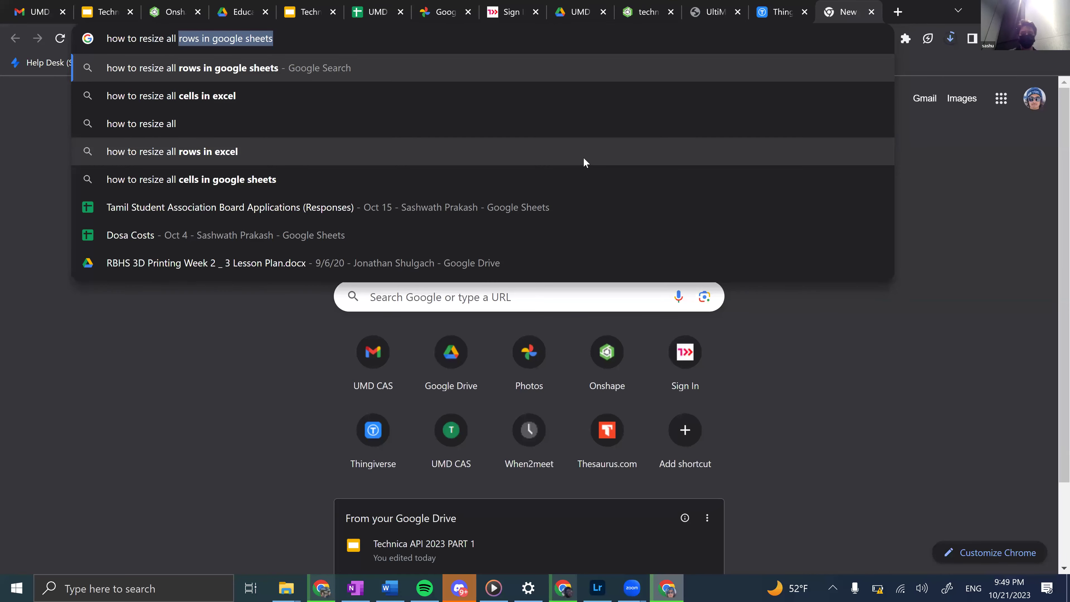
pyautogui.write(' dimensions ons')
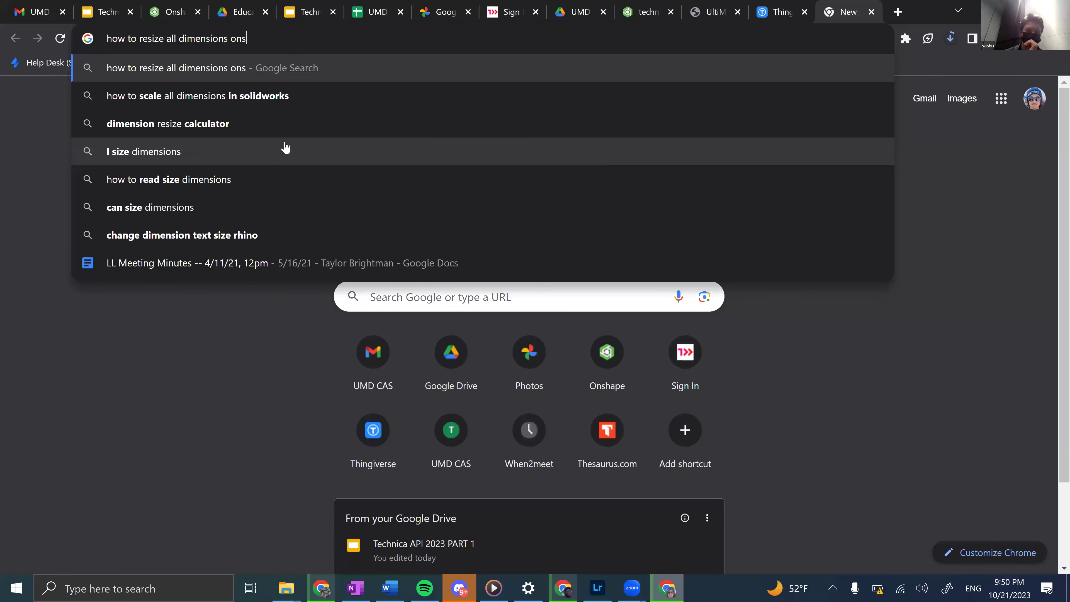
pyautogui.write('hape')
pyautogui.press('Return')
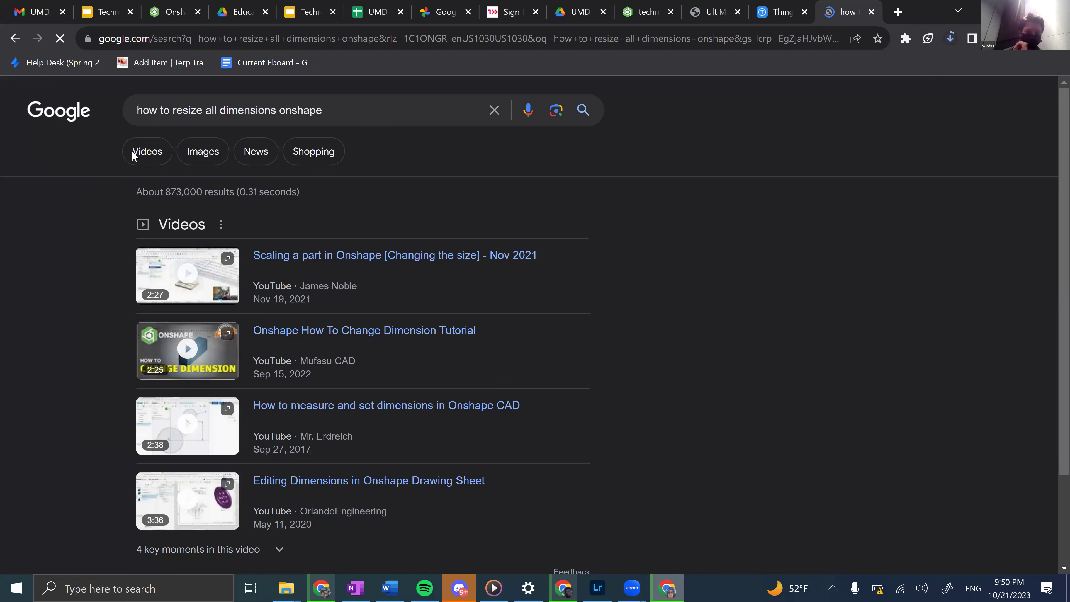
pyautogui.scroll(-5, 215, 423)
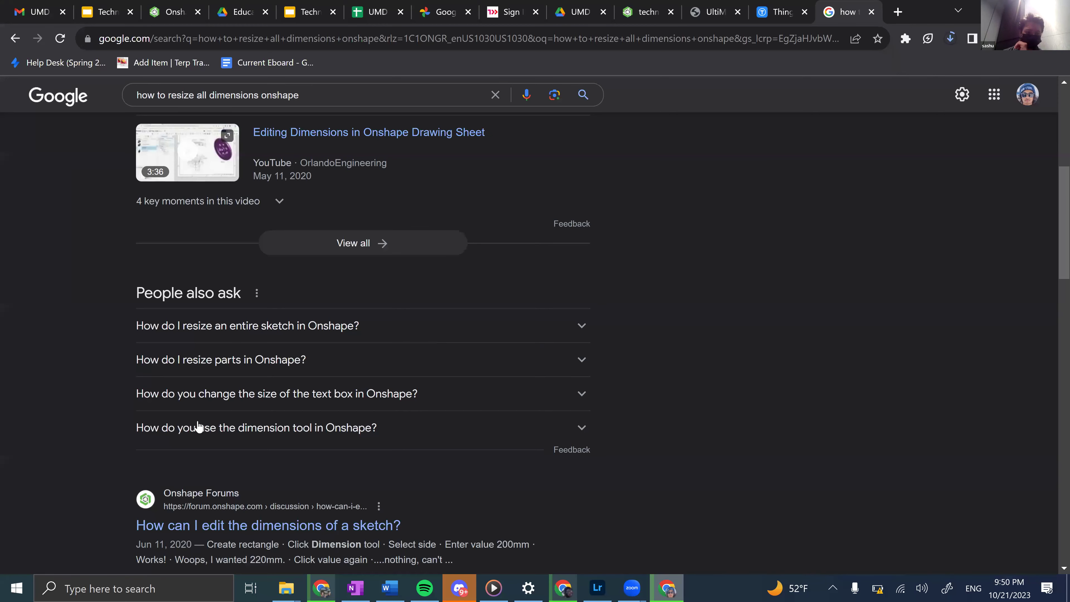
pyautogui.scroll(-3, 198, 427)
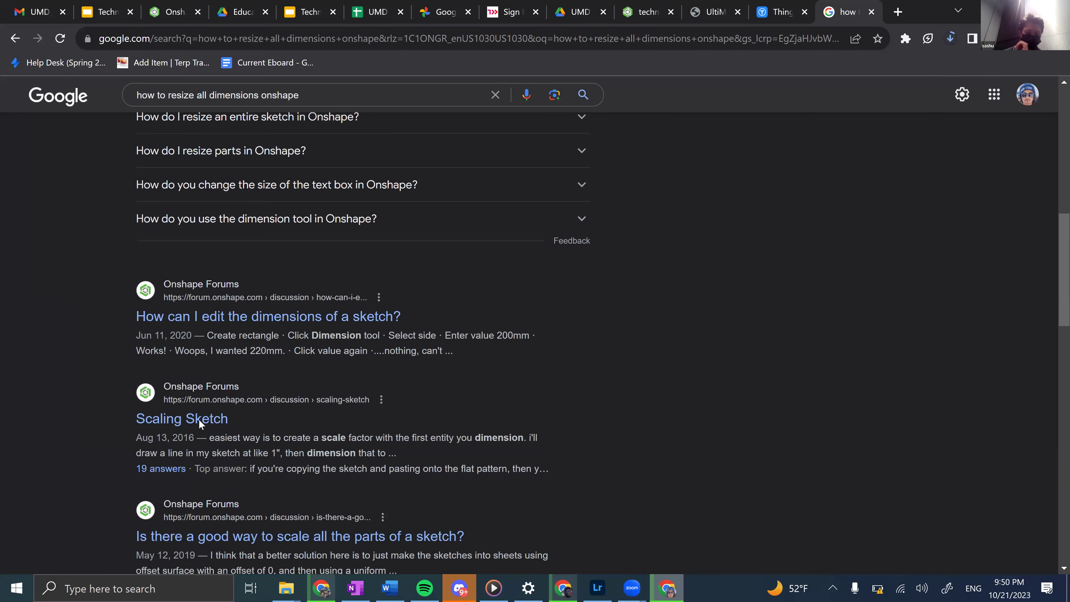
# Open the 'Scaling Sketch' forum thread and scroll through its answers.
pyautogui.click(199, 420)
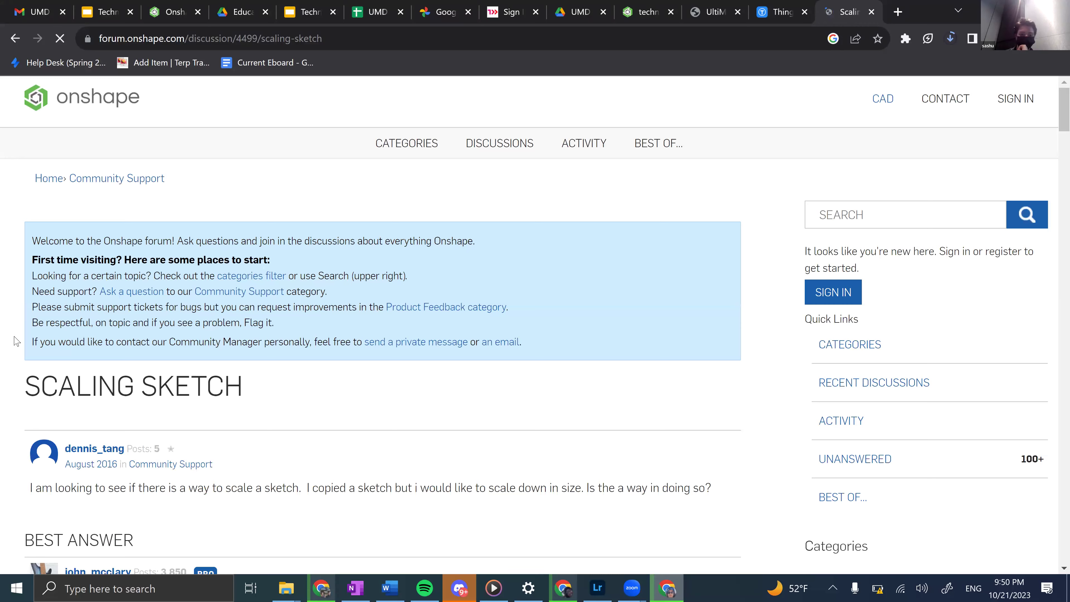
pyautogui.scroll(-3, 125, 316)
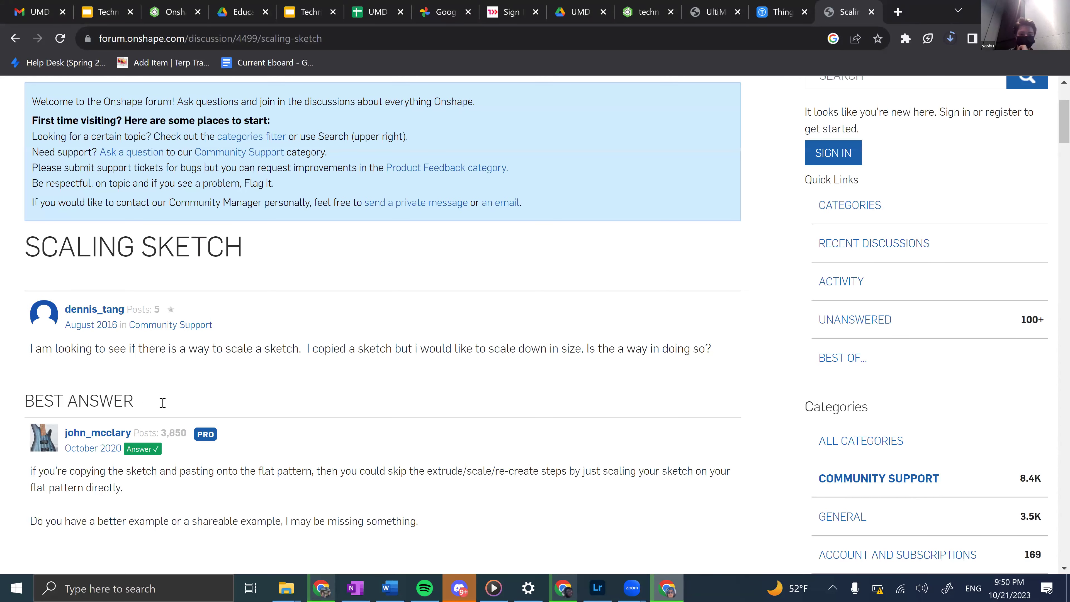
pyautogui.scroll(-2, 185, 475)
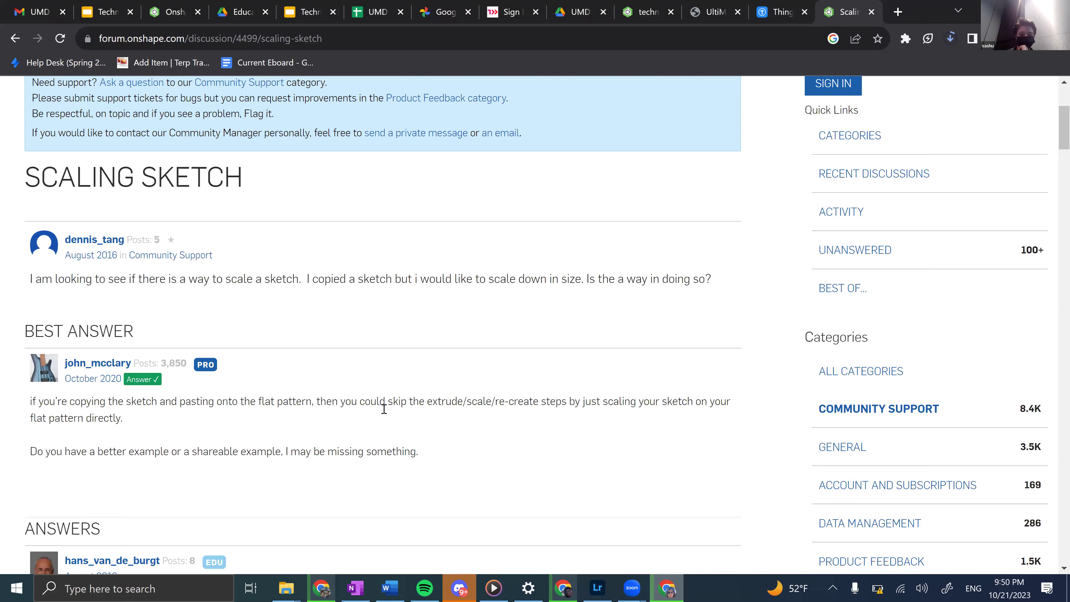
pyautogui.scroll(-6, 401, 406)
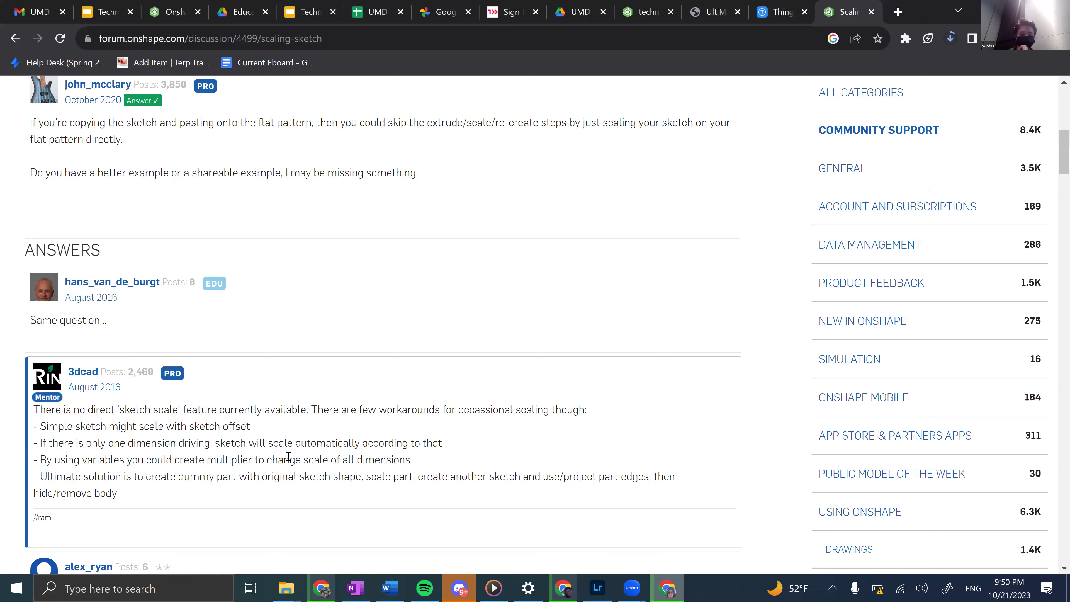
# Highlight the answer noting Onshape has no sketch scale feature, then clear it and keep reading.
pyautogui.moveTo(51, 409); pyautogui.dragTo(402, 410)
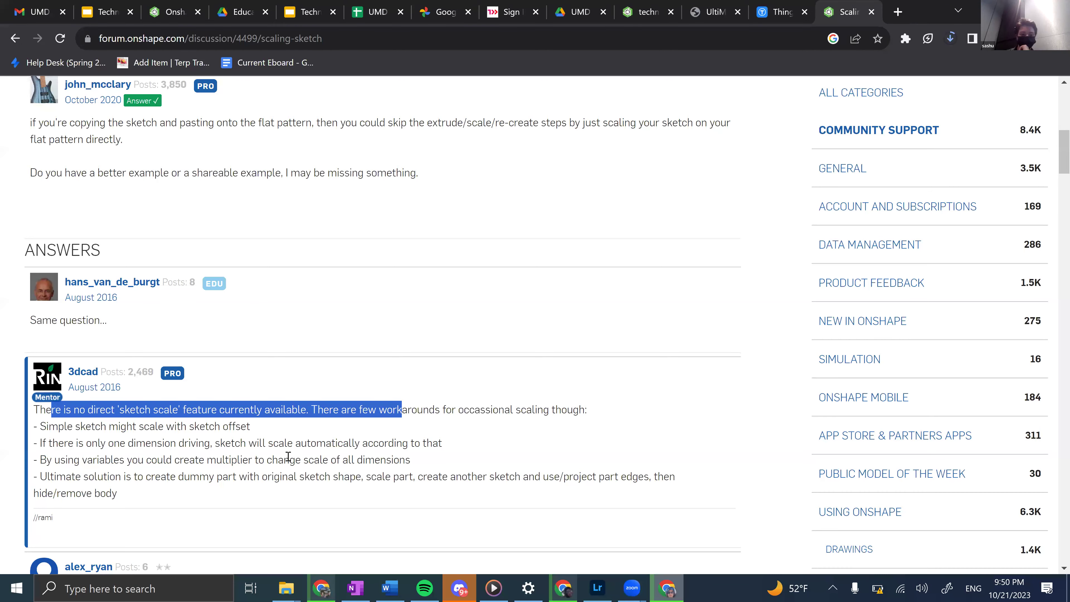
pyautogui.click(288, 457)
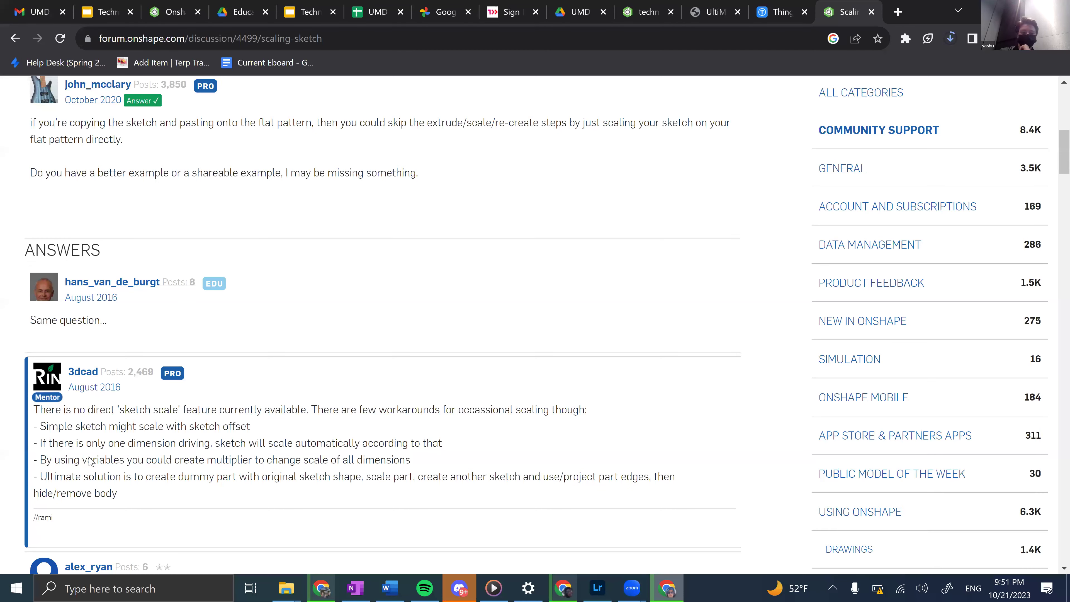
pyautogui.scroll(-1, 90, 461)
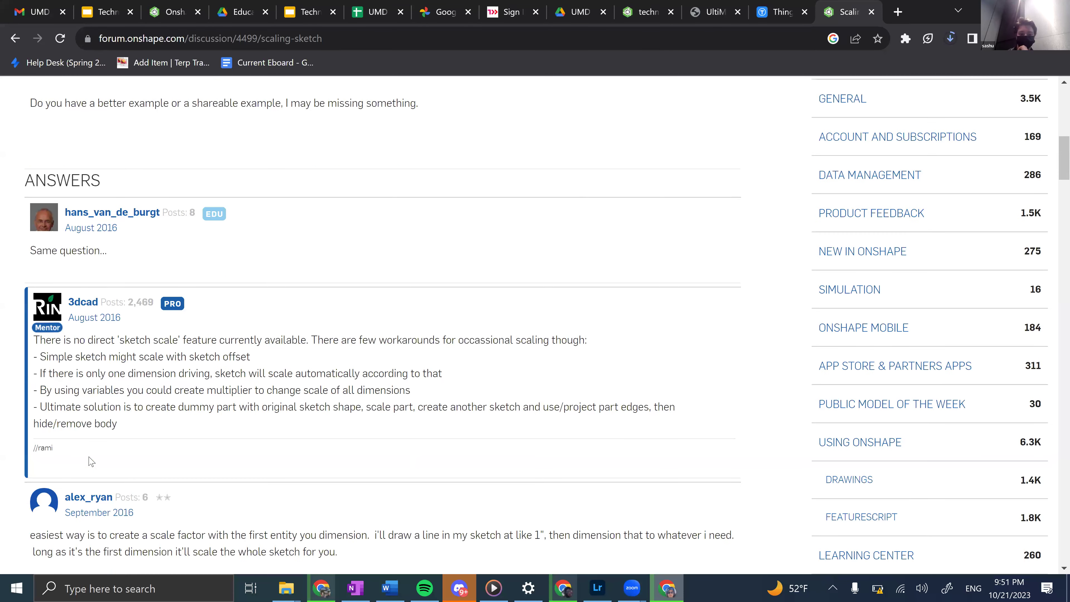